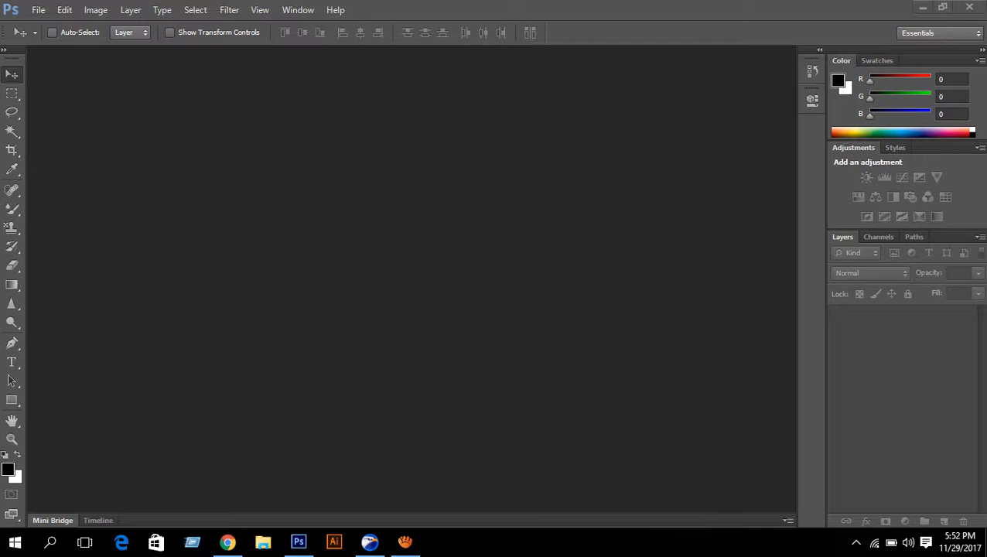
# - Create a 3.25 × 1.75 in, 300 ppi CMYK document using the Working CMYK U.S. Web Coated (SWOP) v2 profile
pyautogui.click(385, 11)
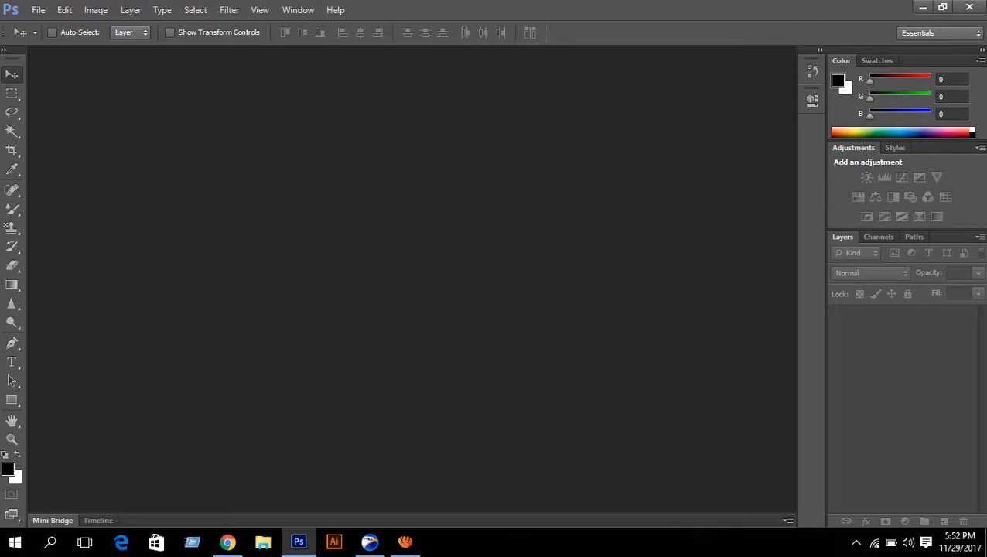
pyautogui.hotkey('ctrl', 'n')
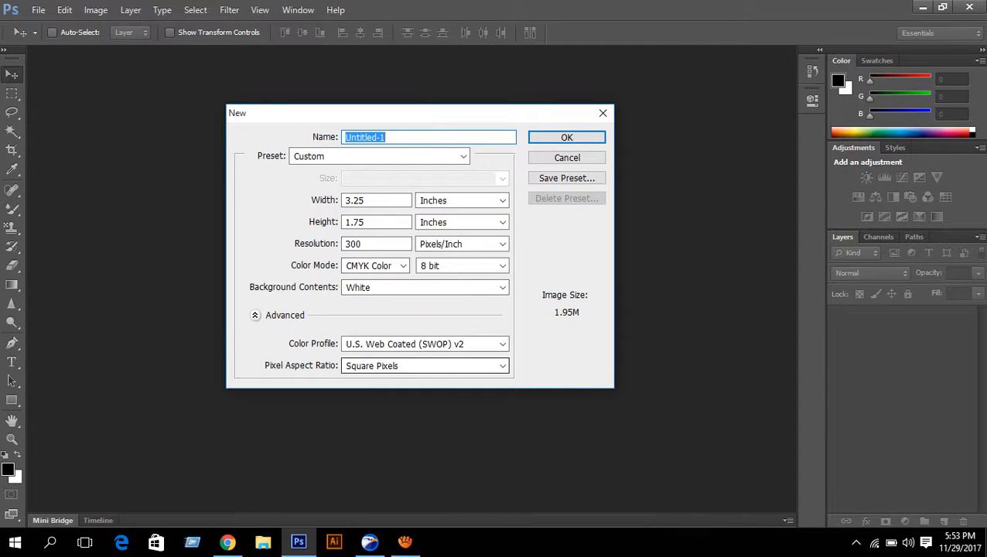
pyautogui.click(448, 344)
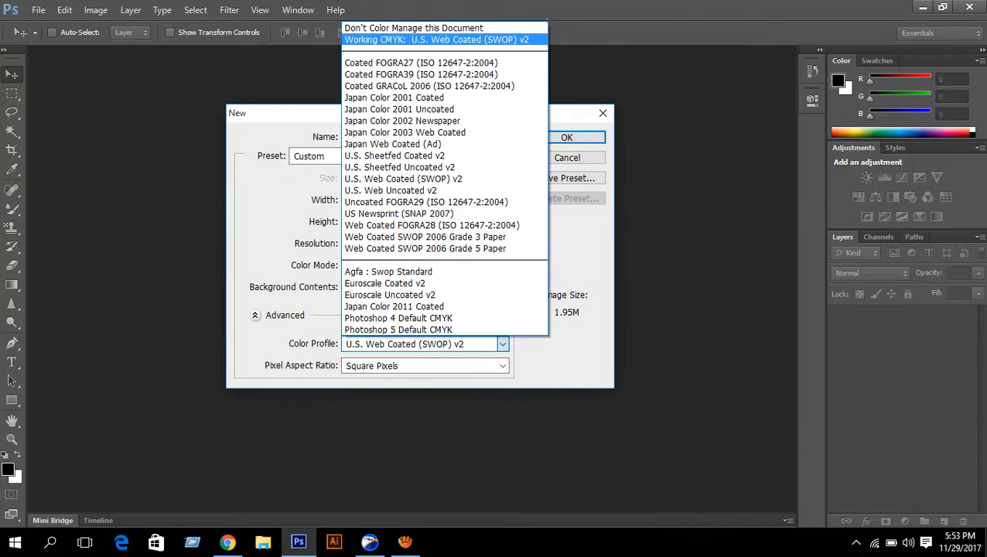
pyautogui.click(421, 39)
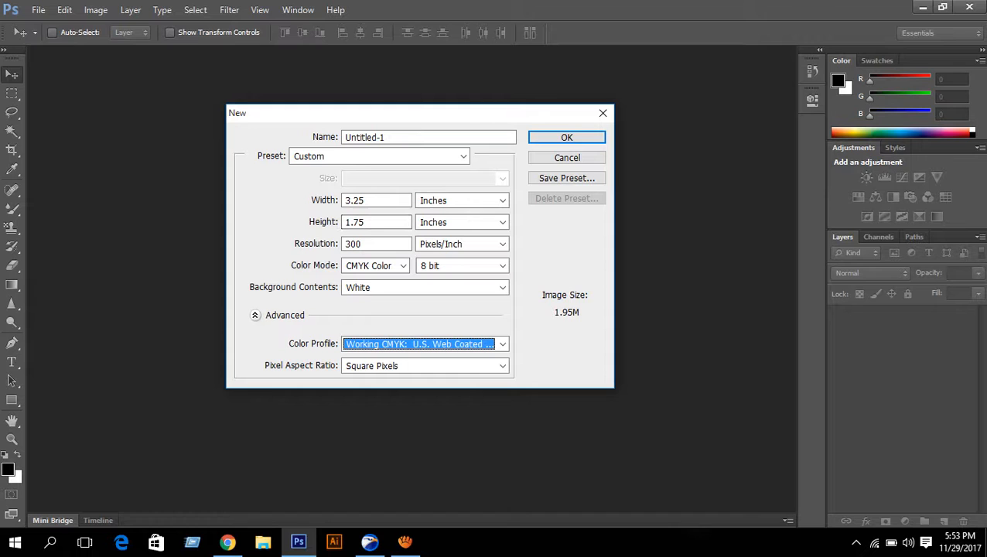
pyautogui.click(566, 137)
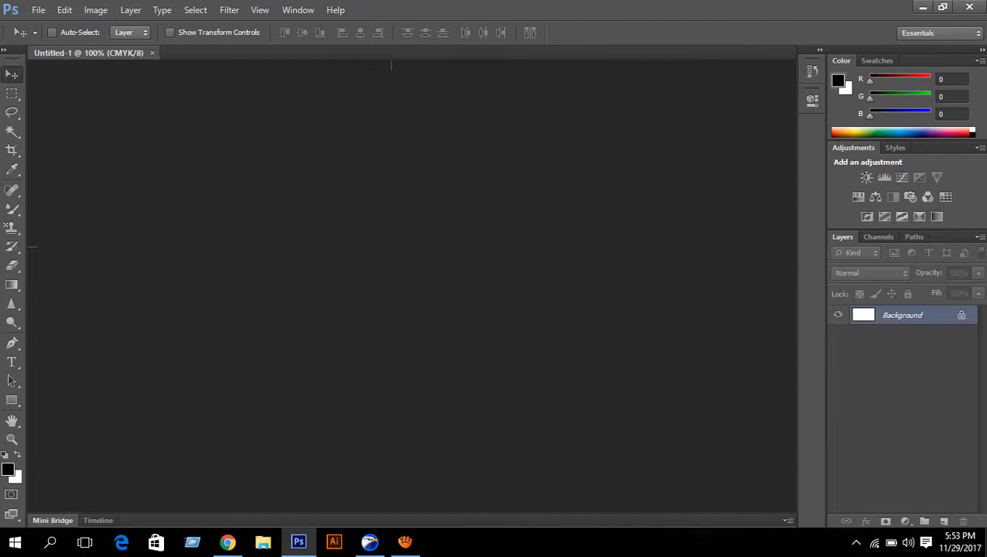
# - Drag guides onto the canvas's top, left, right and bottom edges
pyautogui.scroll(-3, 392, 247)
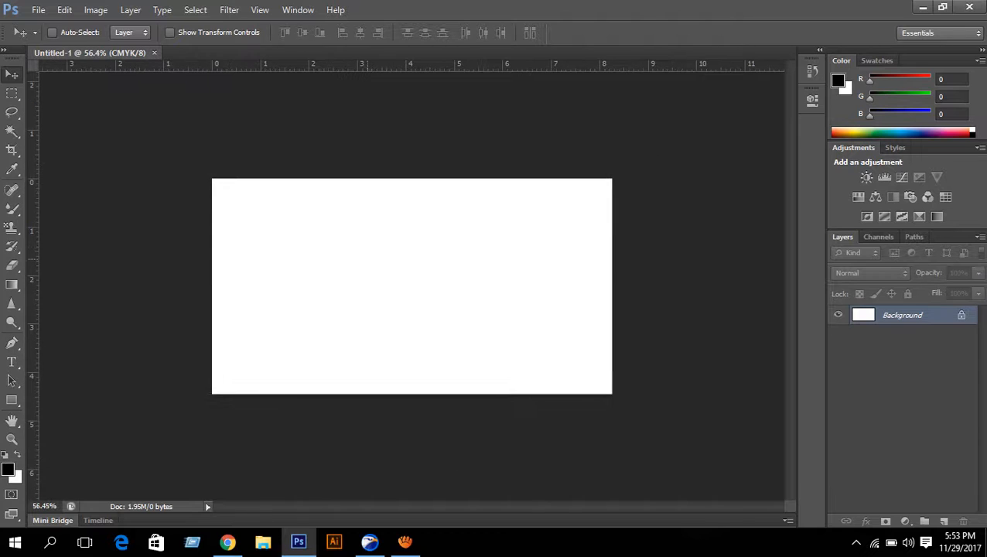
pyautogui.moveTo(387, 65); pyautogui.dragTo(387, 178)
pyautogui.moveTo(34, 186); pyautogui.dragTo(211, 185)
pyautogui.moveTo(34, 213); pyautogui.dragTo(612, 263)
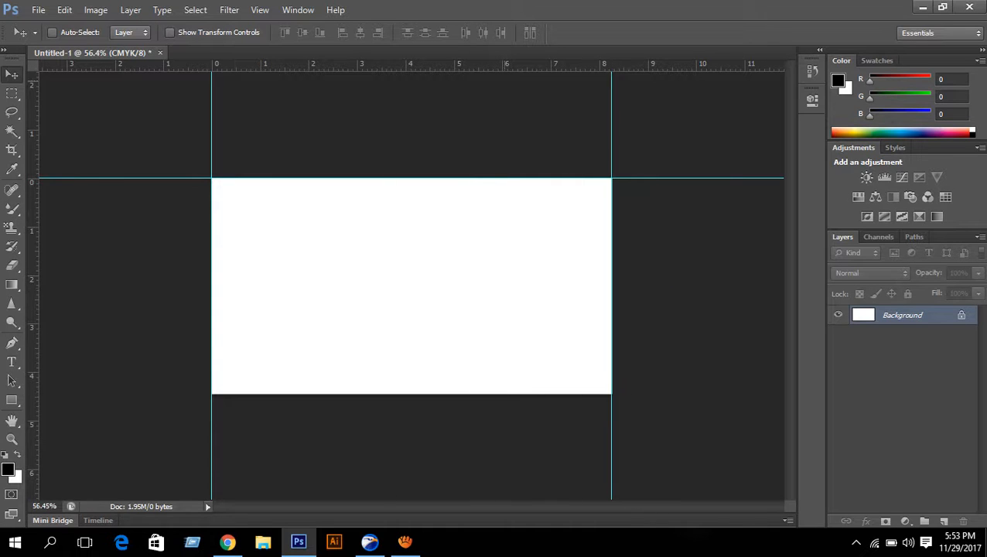
pyautogui.moveTo(473, 66); pyautogui.dragTo(541, 393)
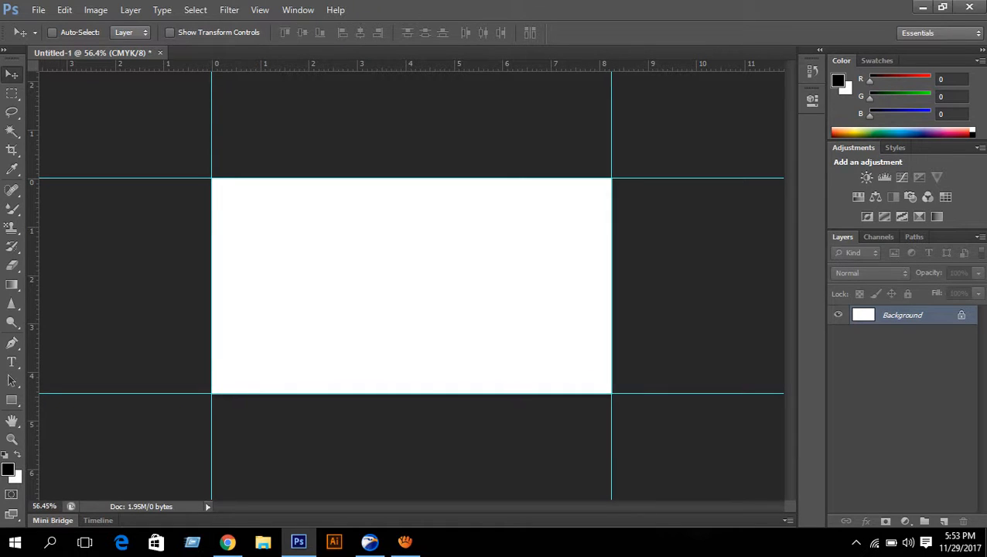
# - Set the canvas size to 3.50 × 2 inches
pyautogui.click(95, 9)
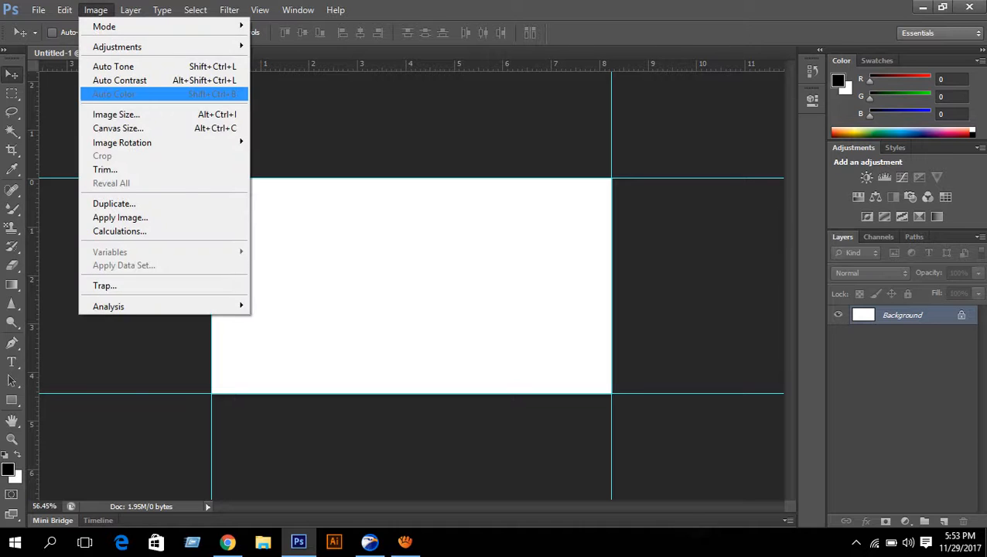
pyautogui.click(115, 128)
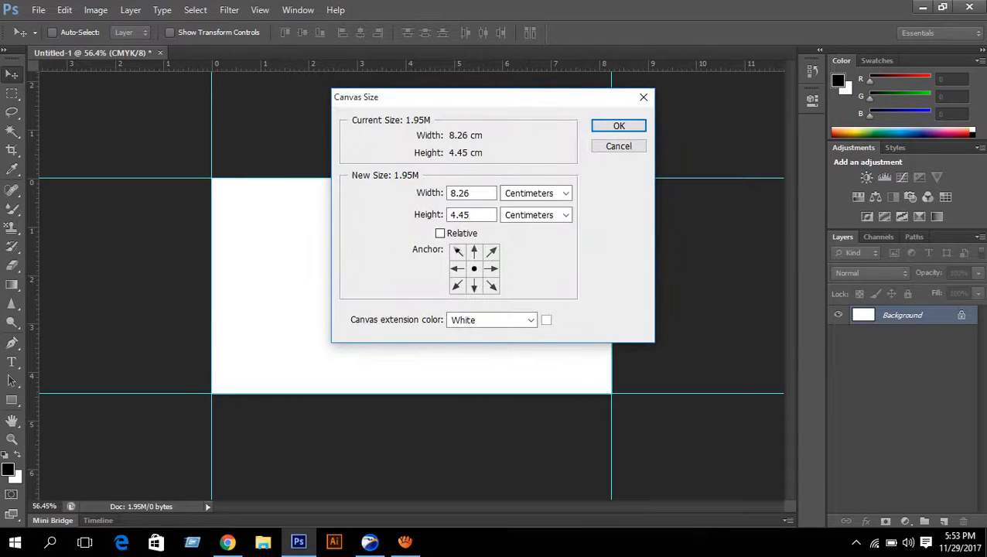
pyautogui.press('Tab')
pyautogui.click(566, 193)
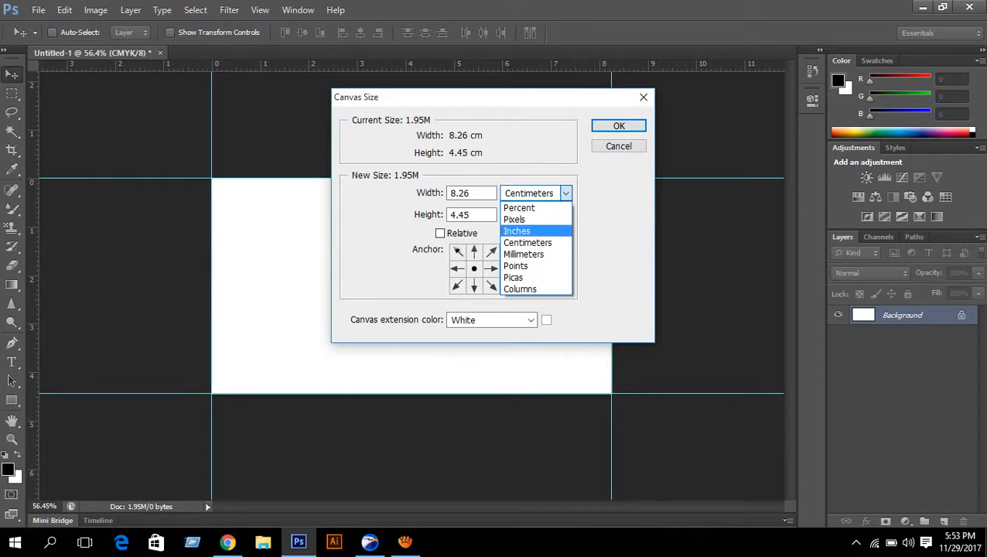
pyautogui.click(534, 230)
pyautogui.click(473, 193)
pyautogui.press('BackSpace')
pyautogui.press('BackSpace')
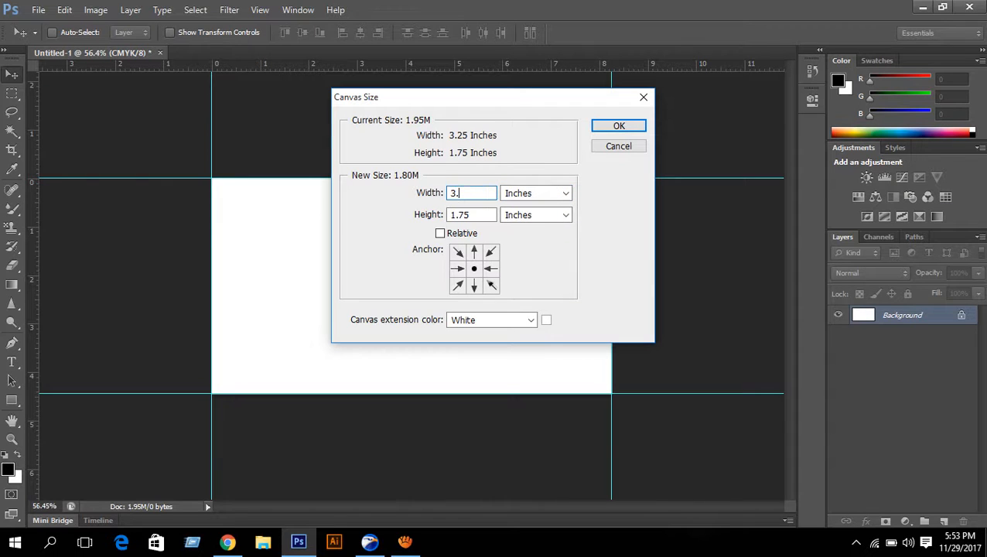
pyautogui.write('50')
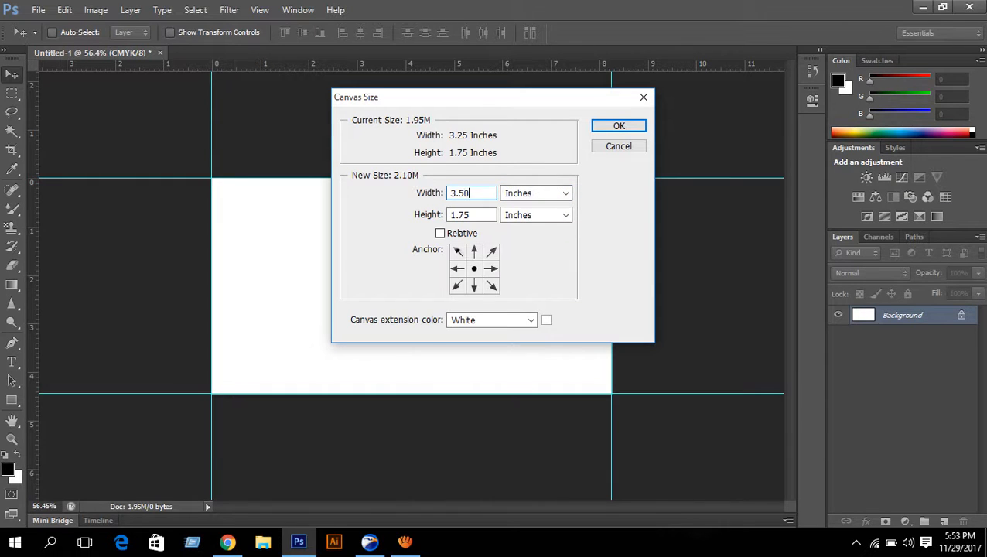
pyautogui.press('Tab')
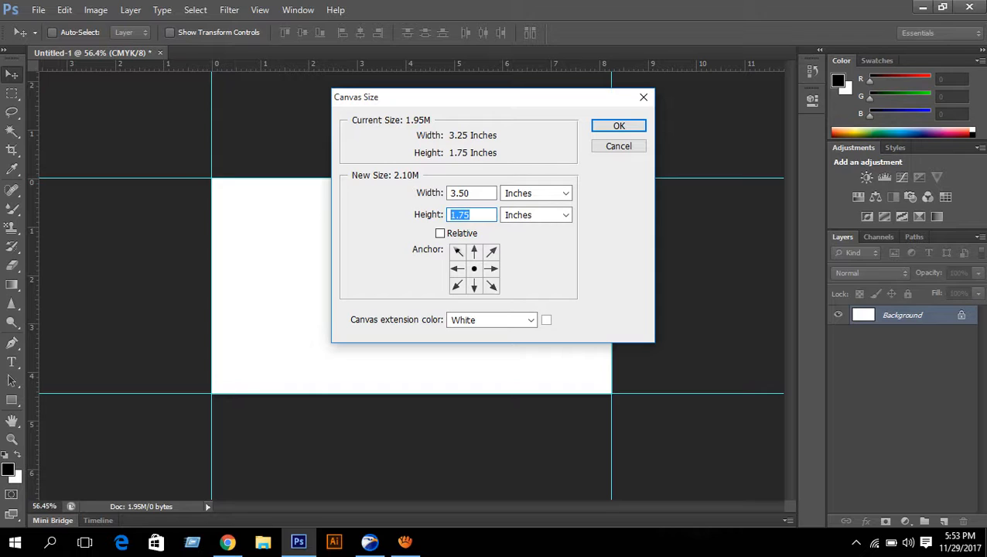
pyautogui.write('2')
pyautogui.press('Return')
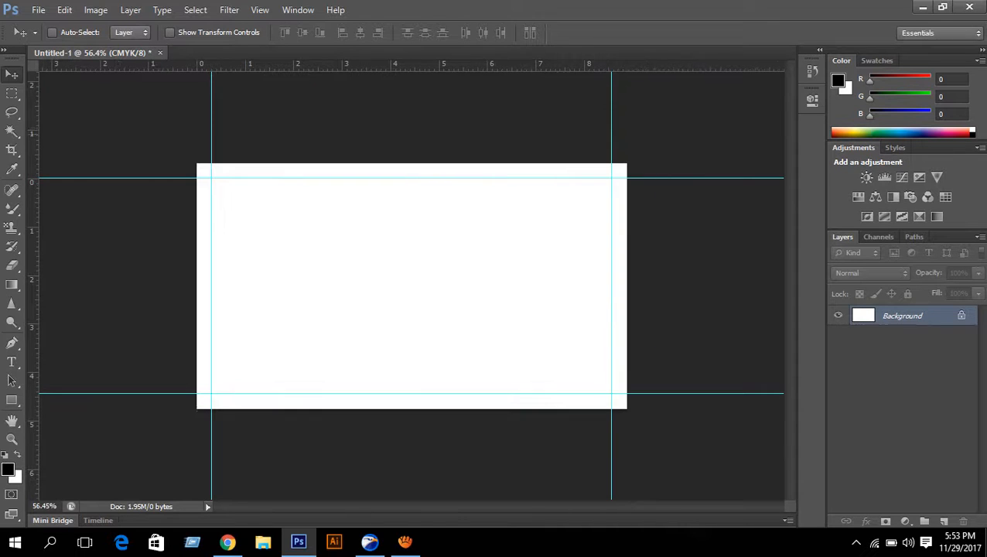
# - Add guides along the enlarged canvas's top, bottom, left and right edges
pyautogui.moveTo(425, 66); pyautogui.dragTo(434, 164)
pyautogui.moveTo(464, 67); pyautogui.dragTo(482, 408)
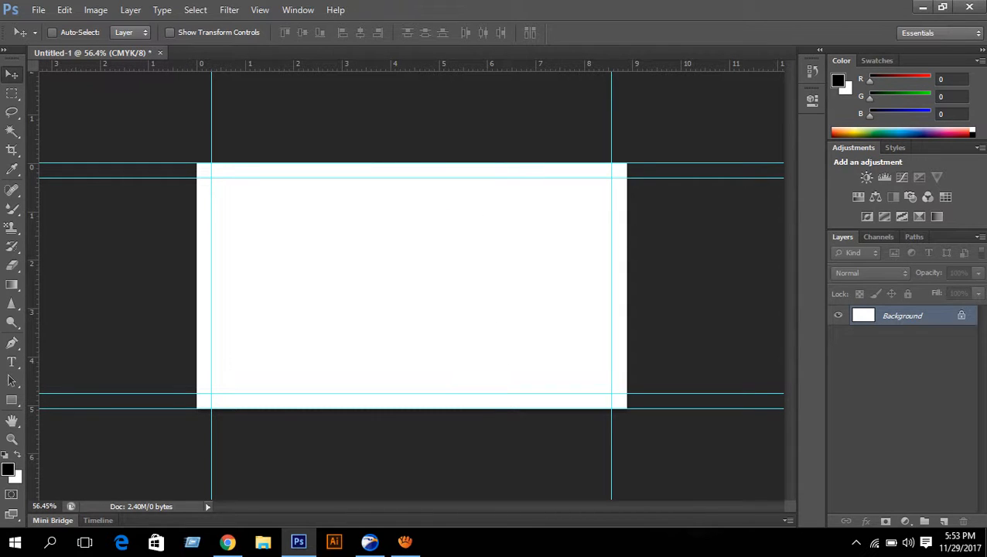
pyautogui.moveTo(32, 224); pyautogui.dragTo(196, 235)
pyautogui.moveTo(34, 199); pyautogui.dragTo(627, 230)
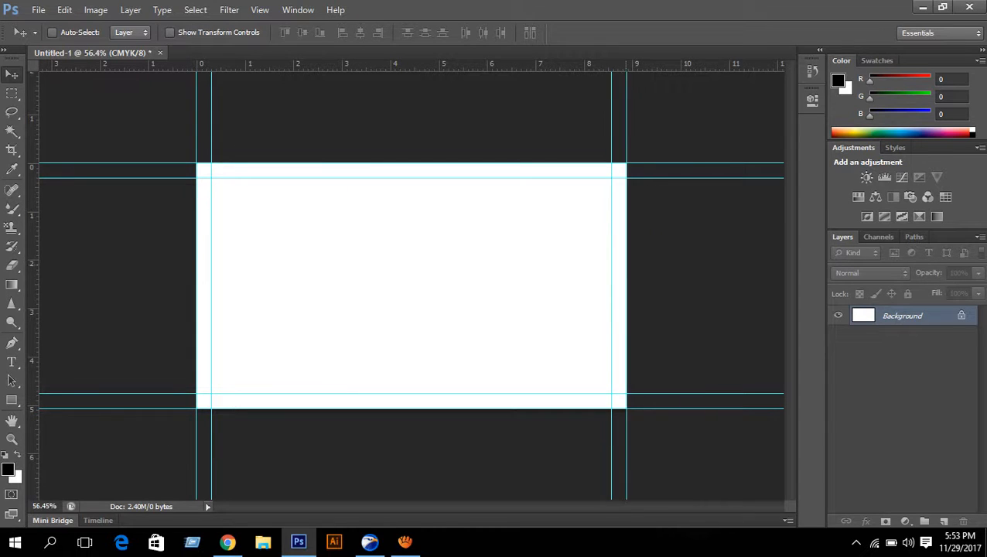
# - Change the canvas size to 3.75 inches wide by 2.25 inches high
pyautogui.click(95, 9)
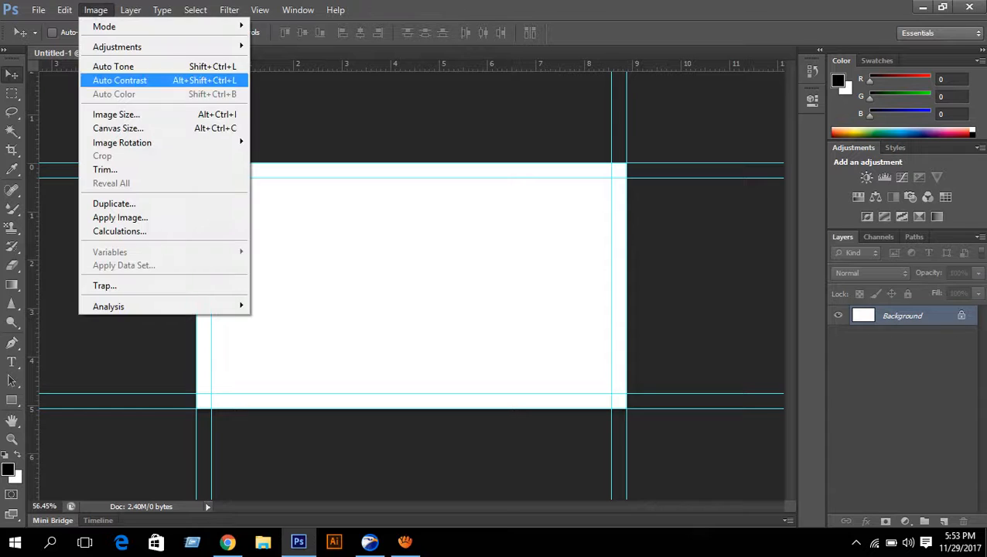
pyautogui.click(116, 127)
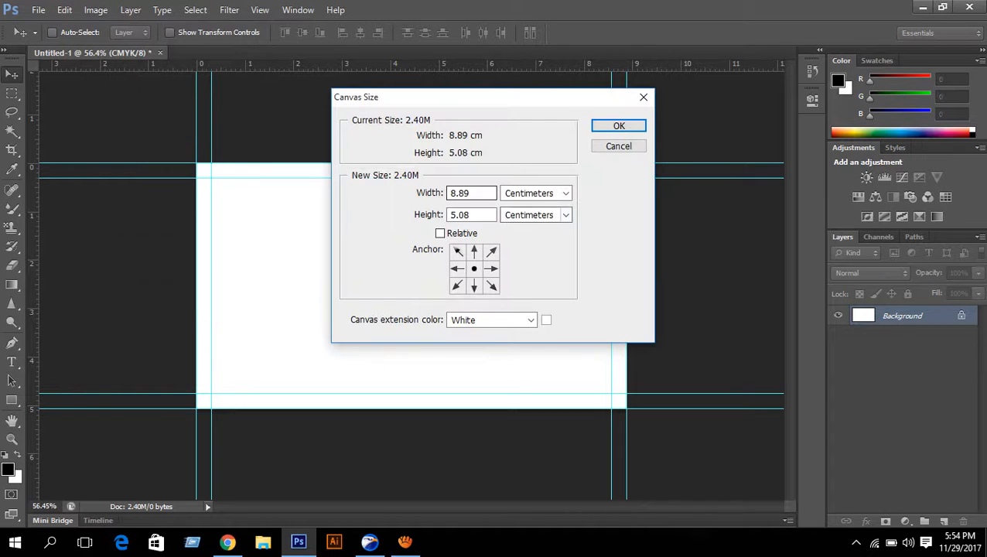
pyautogui.click(536, 192)
pyautogui.click(517, 231)
pyautogui.click(473, 193)
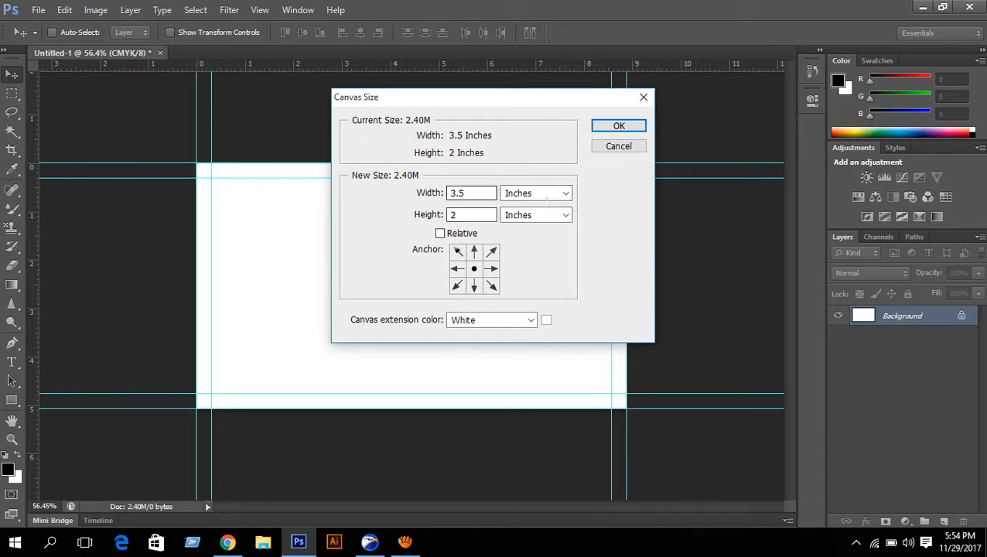
pyautogui.press('BackSpace')
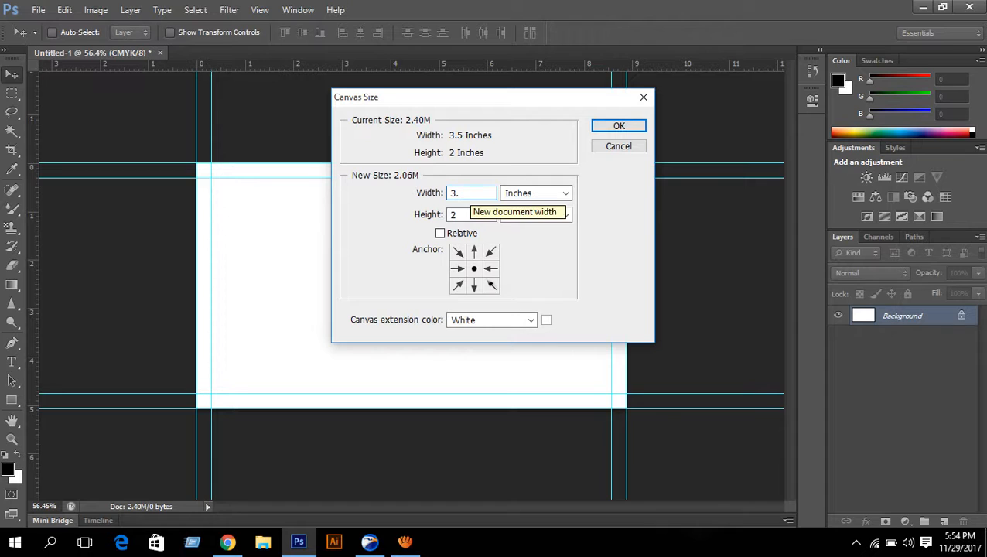
pyautogui.write('75')
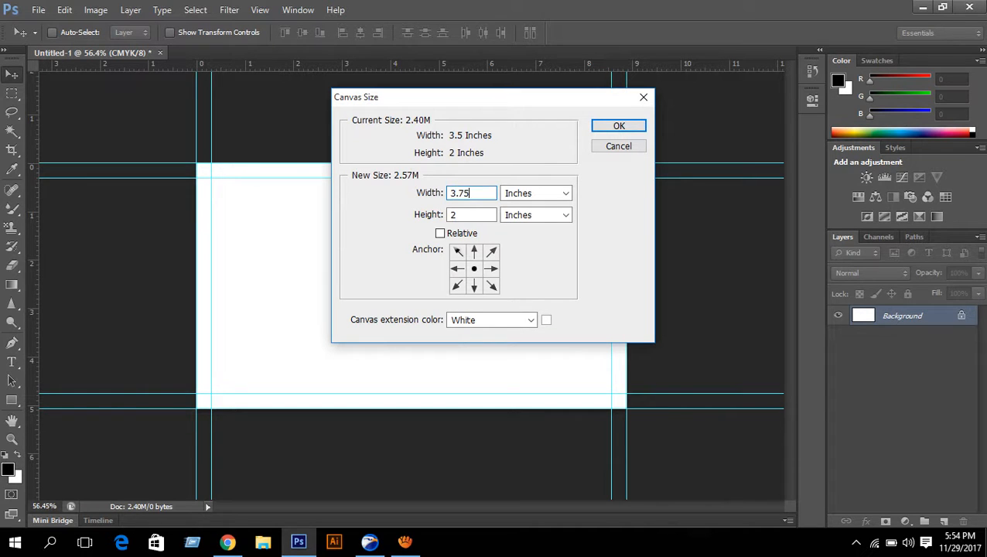
pyautogui.press('Tab')
pyautogui.write('2.')
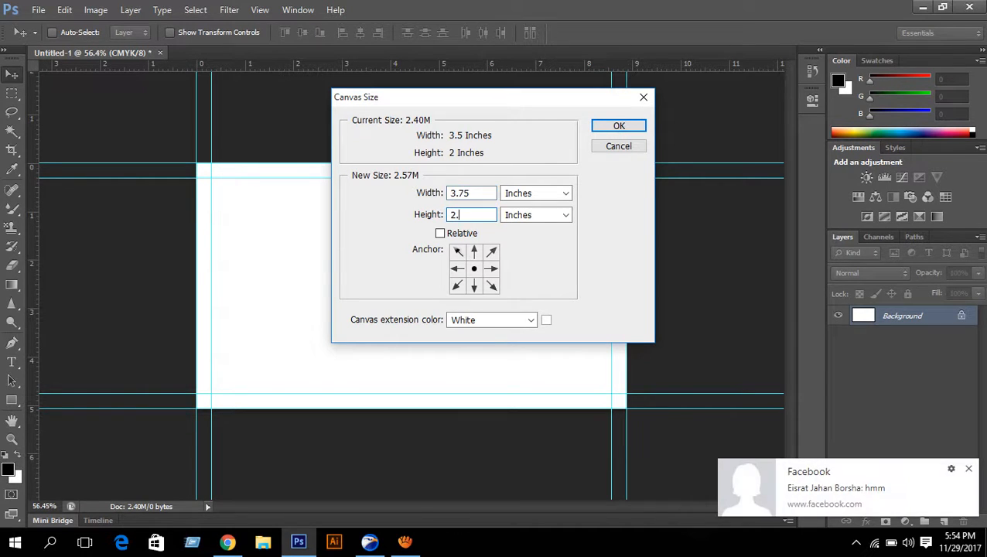
pyautogui.write('25')
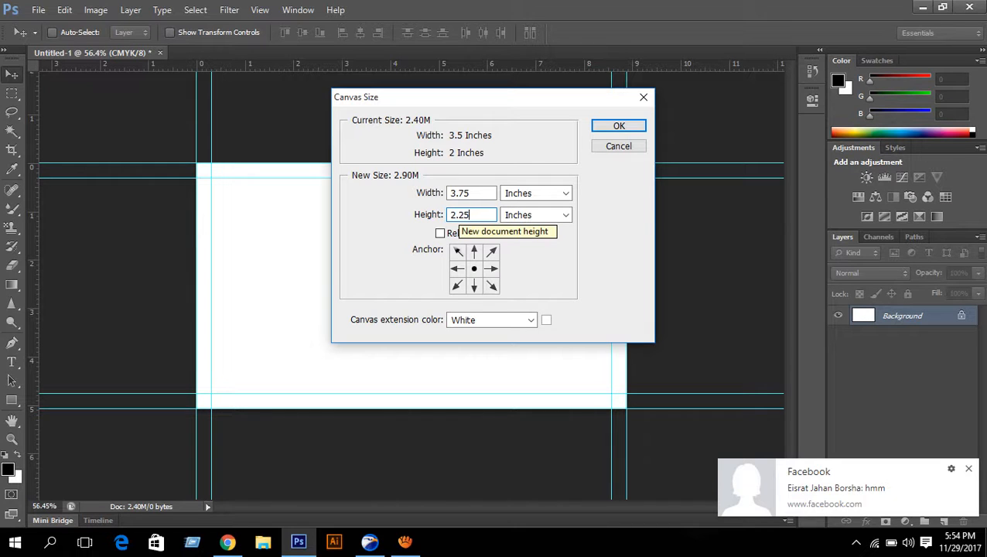
pyautogui.press('Return')
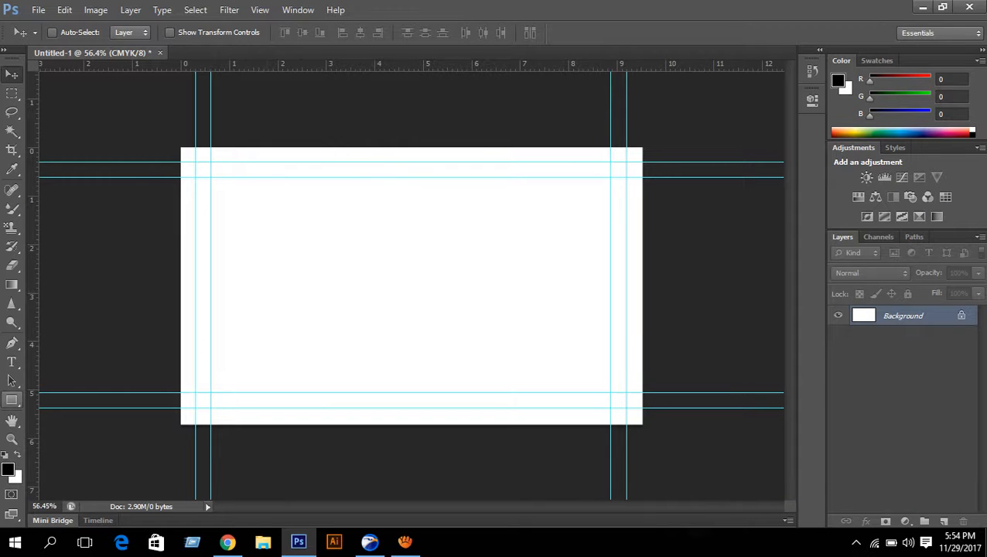
# - Draw a black rectangle roughly covering the whole canvas with the Rectangle tool
pyautogui.press('u')
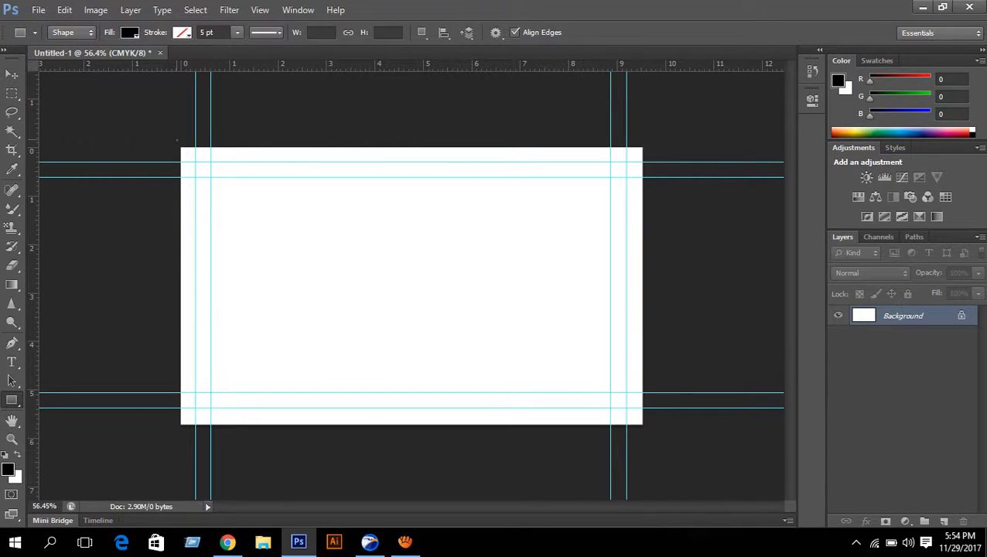
pyautogui.moveTo(177, 140); pyautogui.dragTo(642, 425)
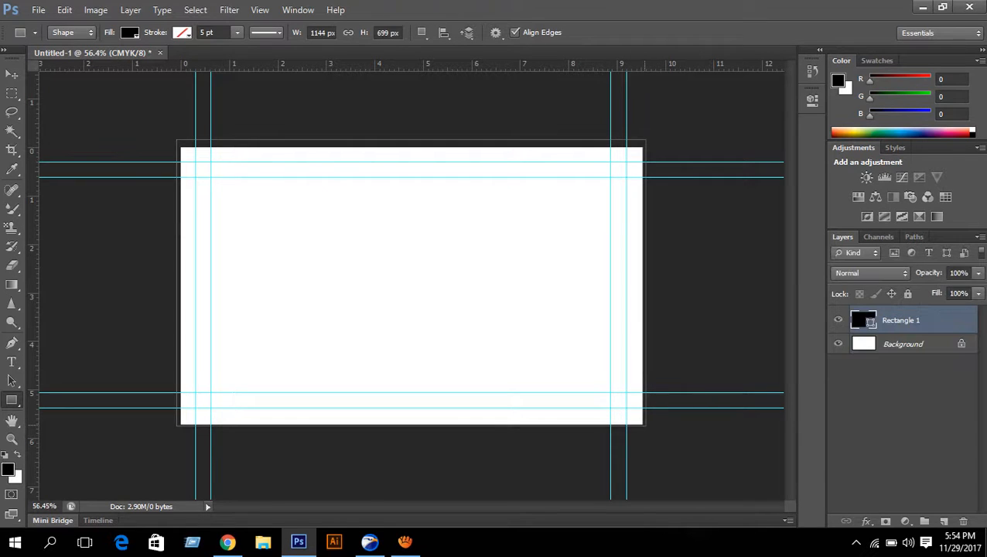
pyautogui.scroll(4, 227, 165)
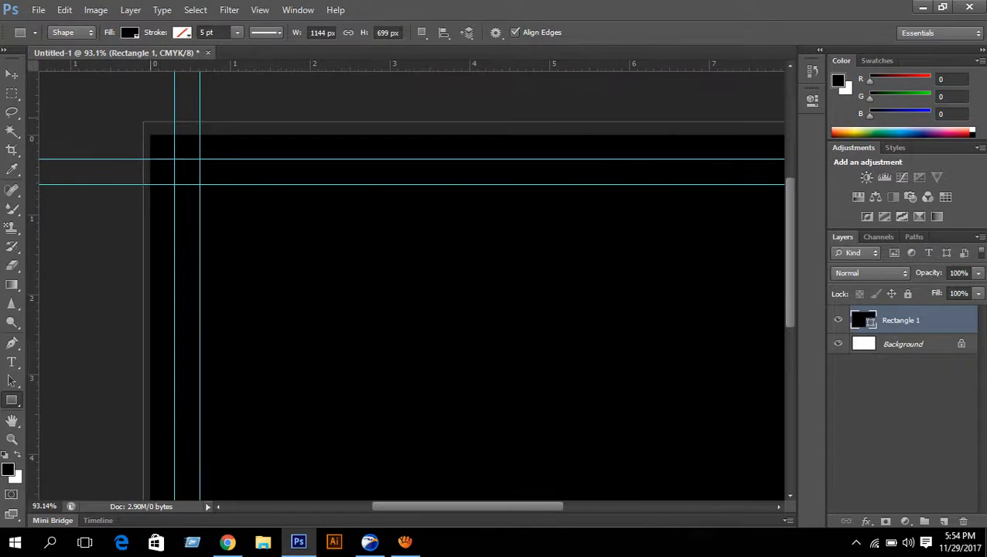
pyautogui.moveTo(136, 98); pyautogui.dragTo(189, 169)
# - Free-transform the rectangle, snapping its top-left corner to the canvas corner
pyautogui.hotkey('ctrl', 't')
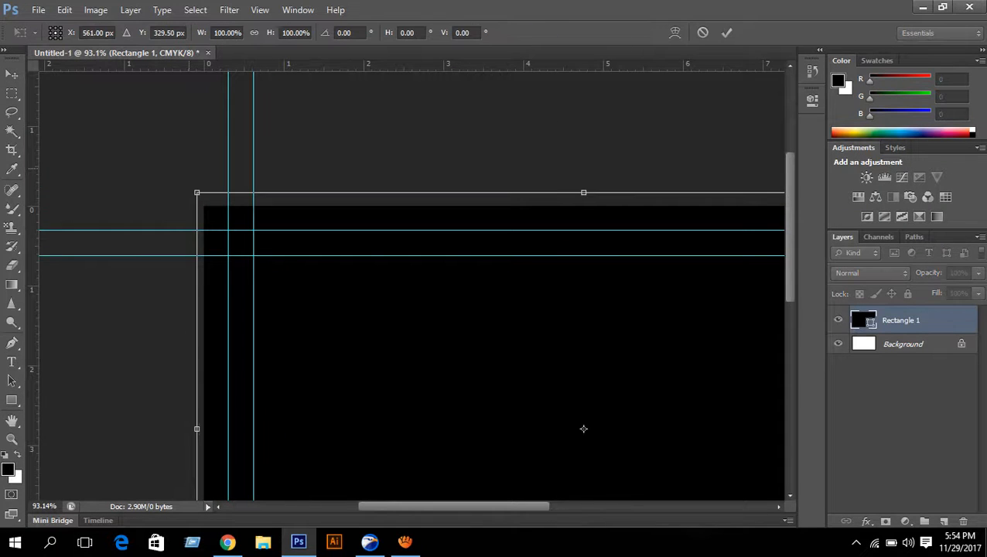
pyautogui.scroll(5, 190, 169)
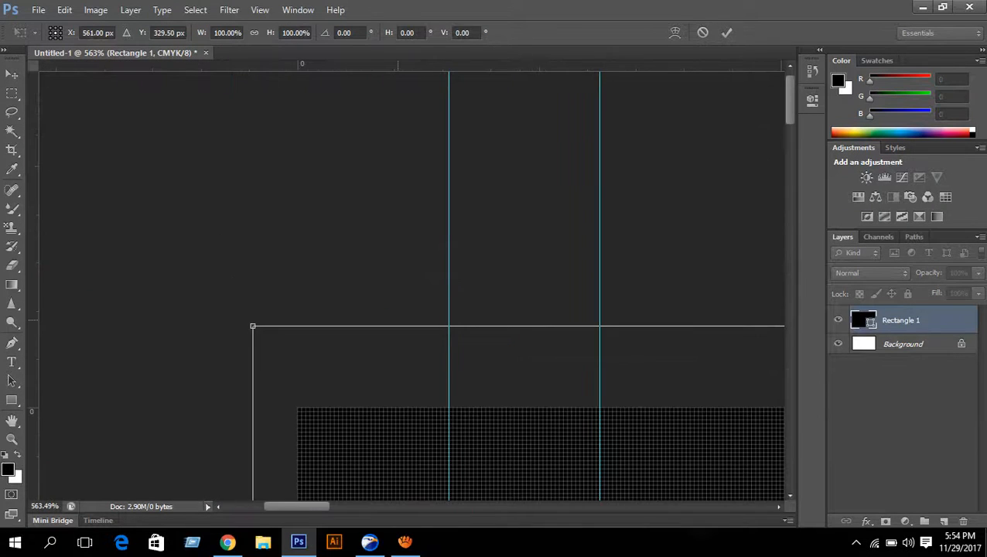
pyautogui.scroll(-4, 411, 282)
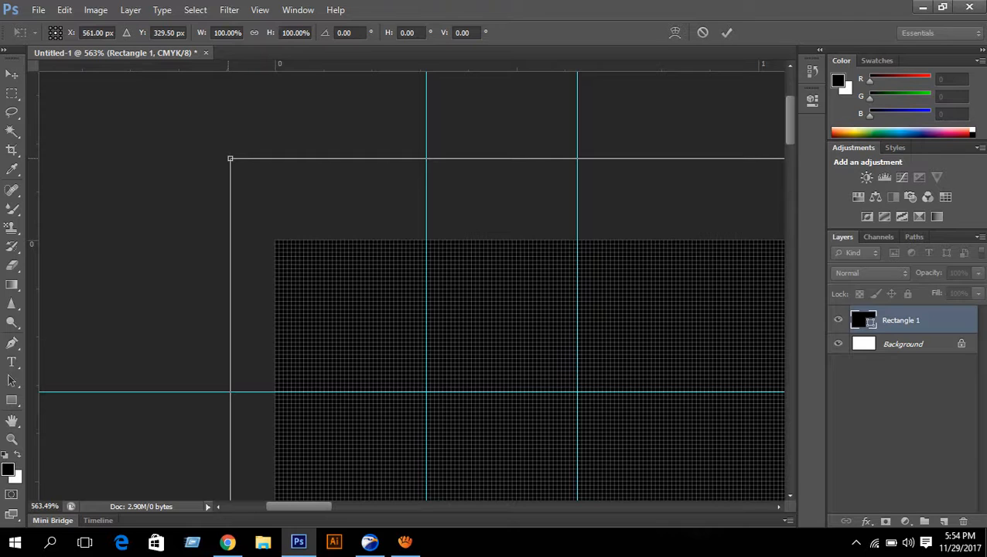
pyautogui.moveTo(229, 159); pyautogui.dragTo(275, 241)
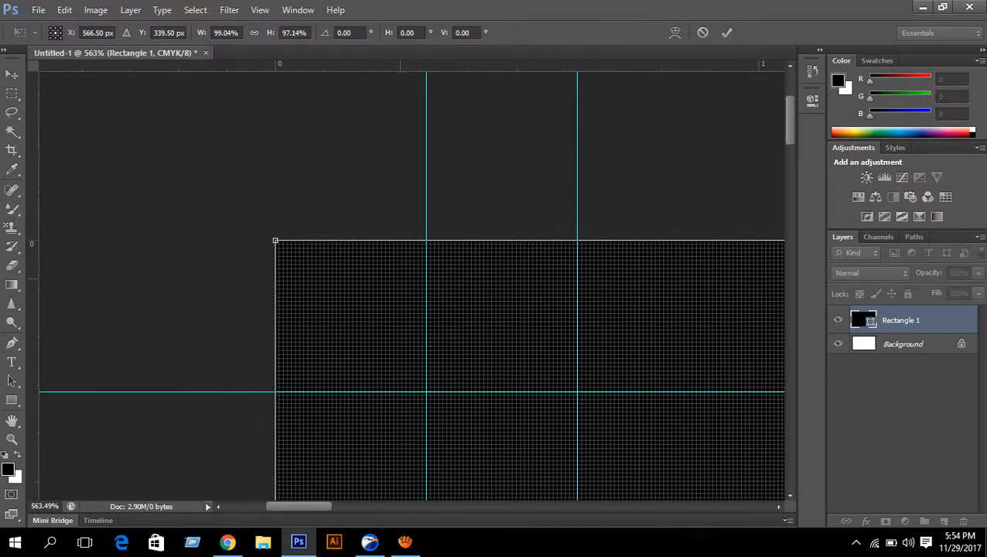
pyautogui.scroll(-6, 425, 309)
pyautogui.scroll(-3, 433, 341)
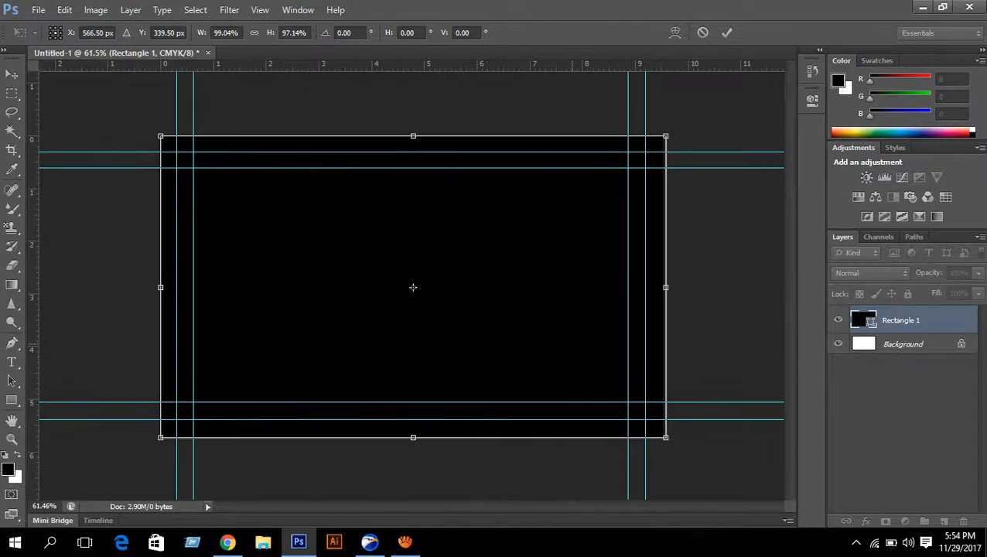
pyautogui.scroll(6, 719, 431)
# - Snap the lower-right corner to the canvas corner and commit the 1125 × 675 px size
pyautogui.moveTo(718, 432); pyautogui.dragTo(405, 219)
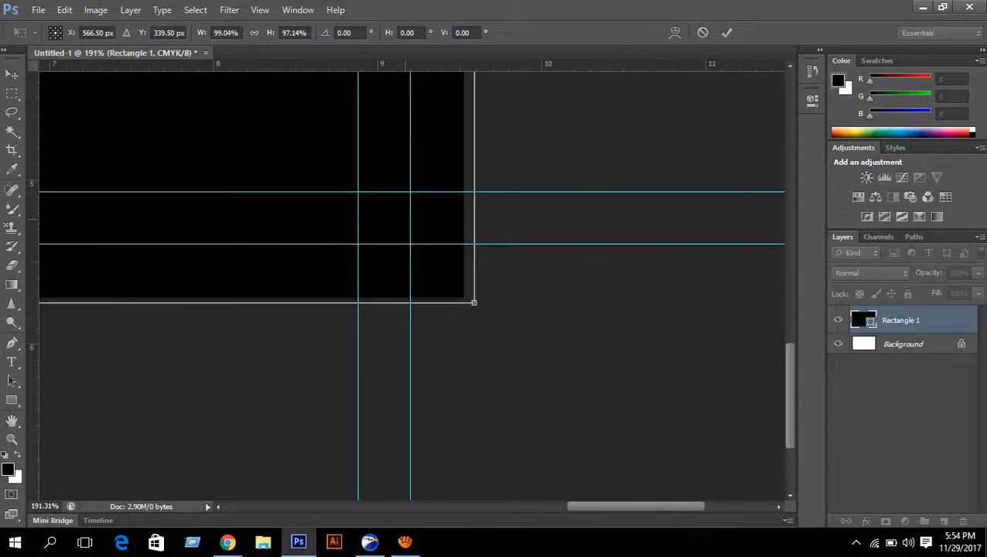
pyautogui.scroll(10, 512, 312)
pyautogui.scroll(-1, 511, 311)
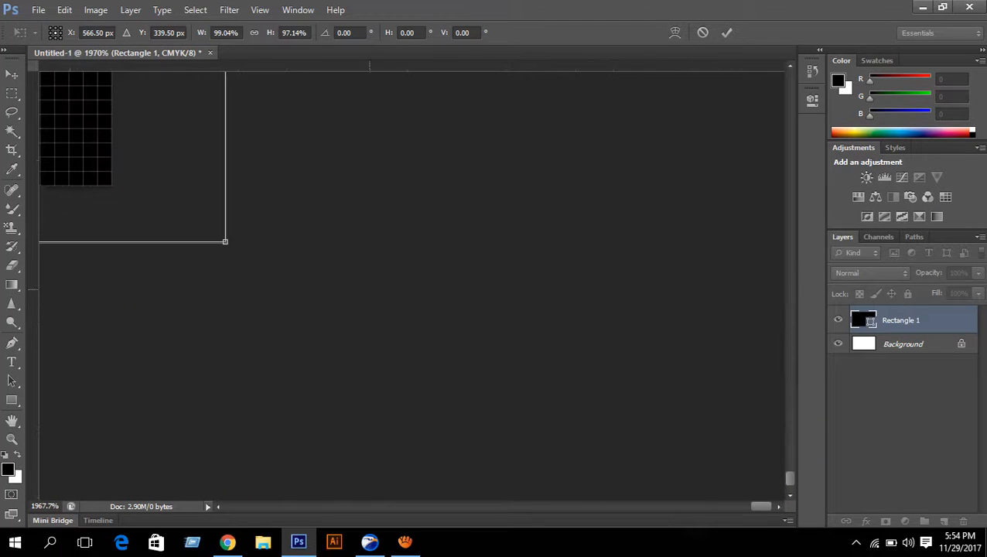
pyautogui.scroll(6, 511, 311)
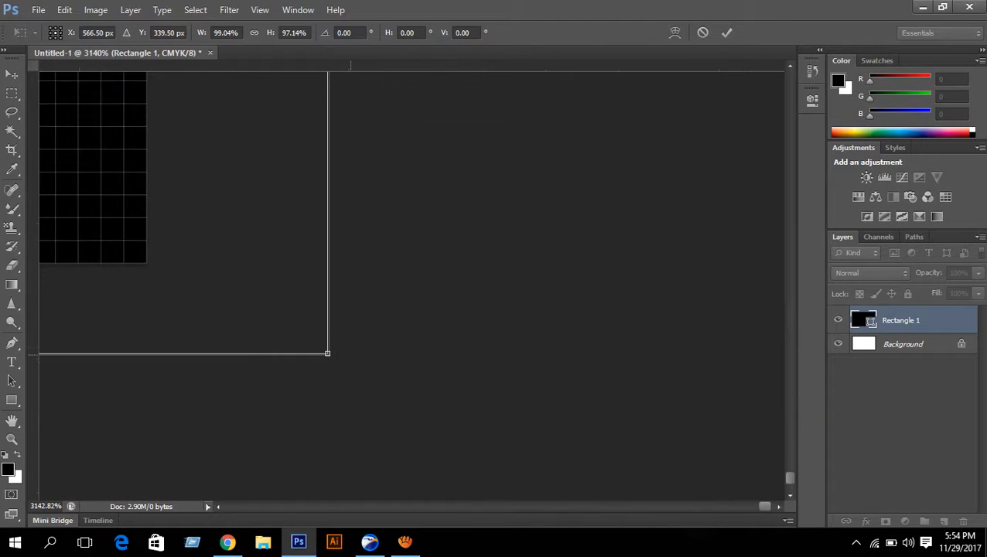
pyautogui.moveTo(327, 353); pyautogui.dragTo(145, 261)
pyautogui.scroll(-8, 145, 261)
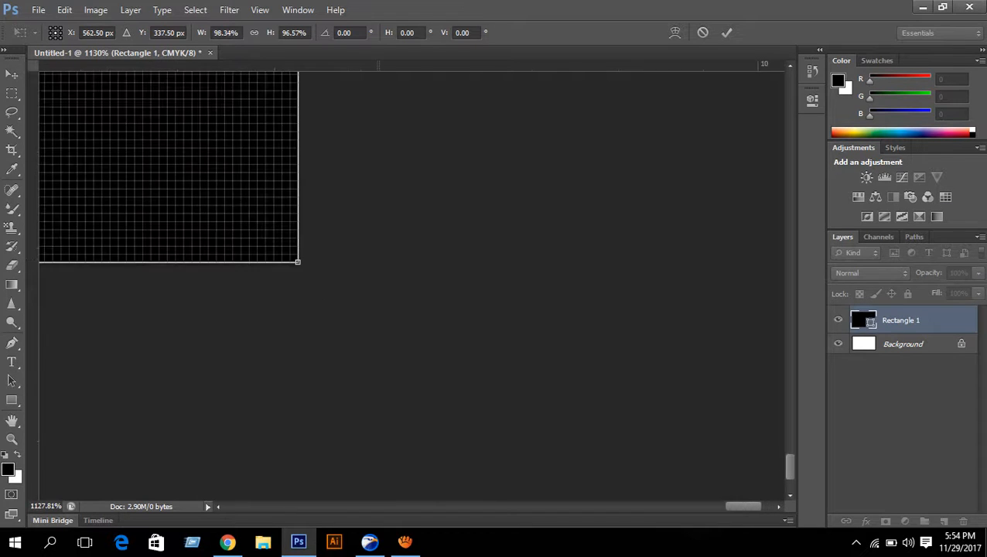
pyautogui.scroll(-6, 410, 286)
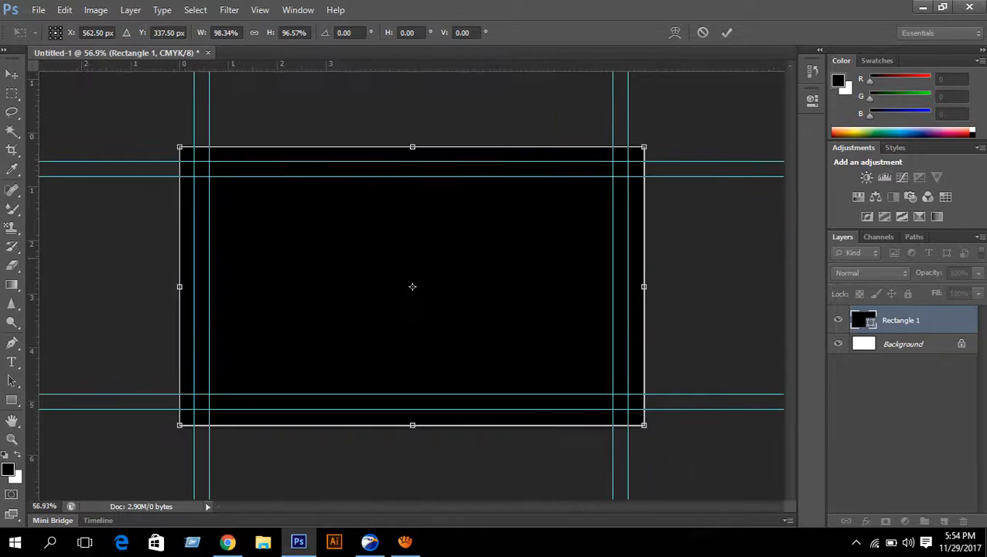
pyautogui.click(727, 33)
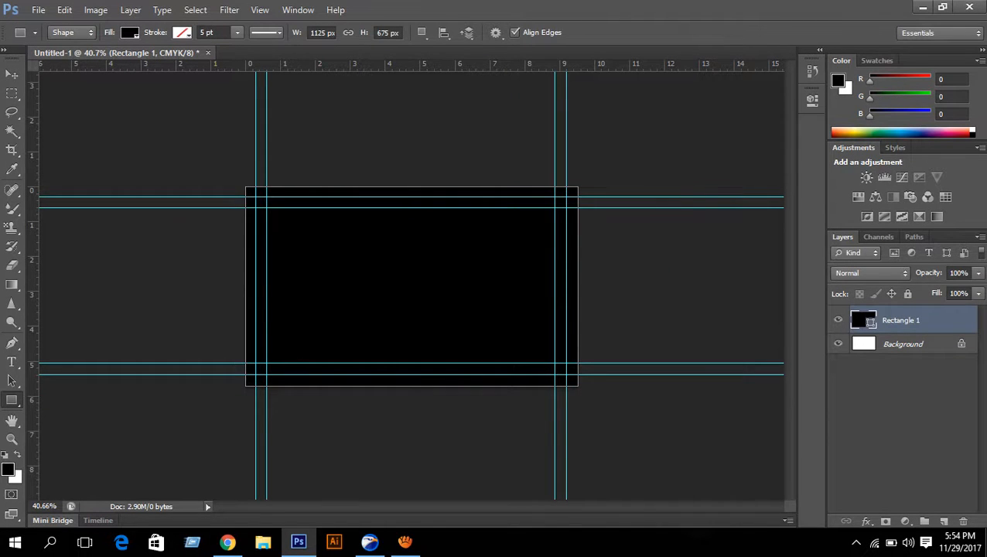
pyautogui.click(129, 33)
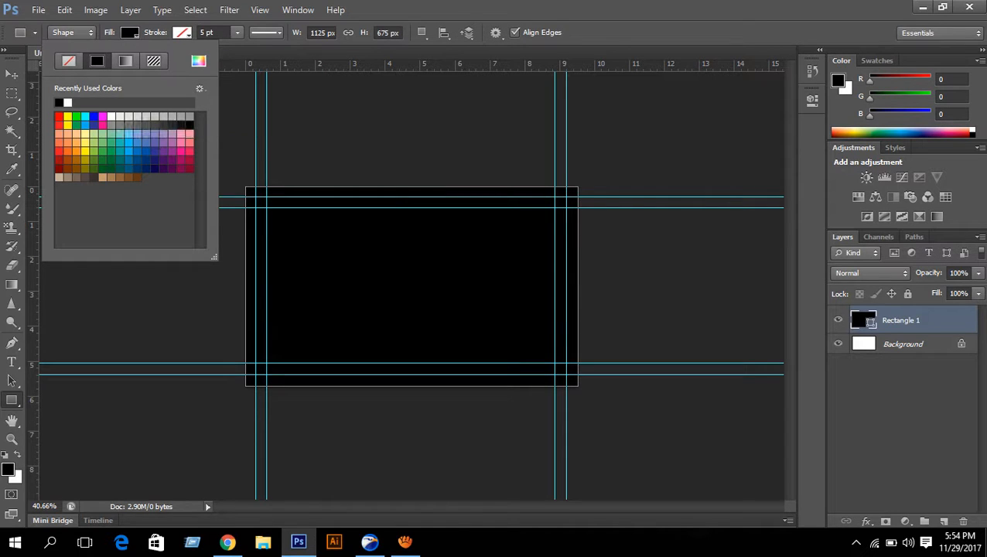
pyautogui.click(155, 124)
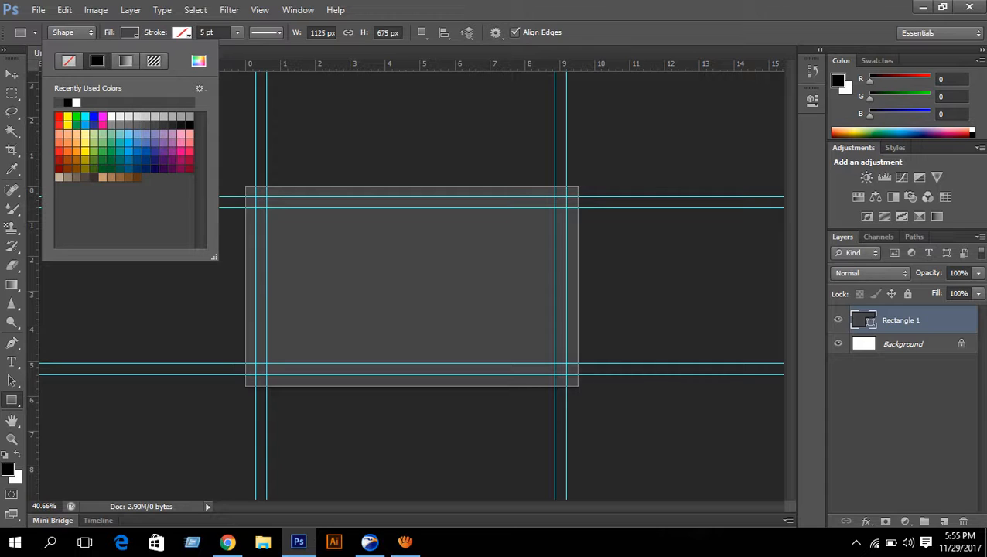
pyautogui.click(190, 124)
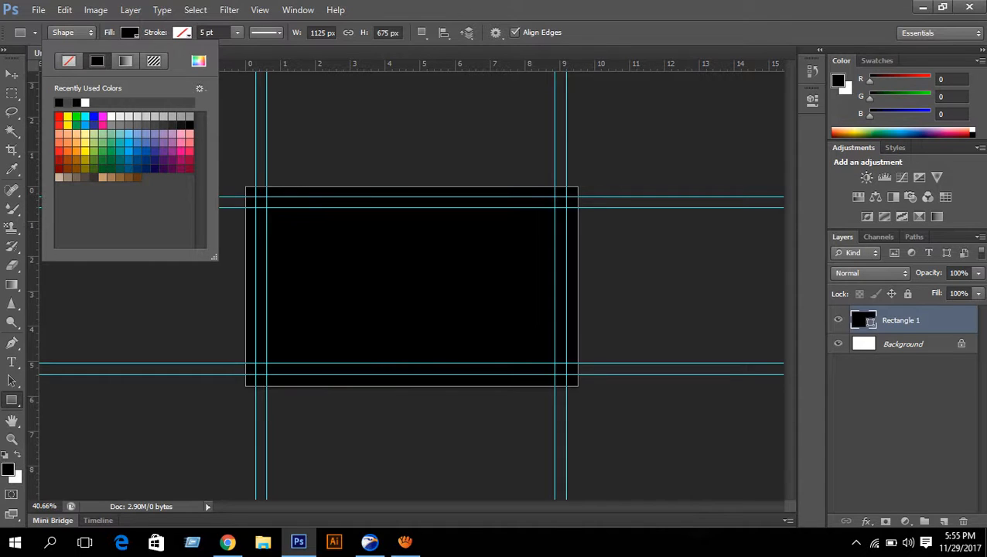
pyautogui.click(181, 125)
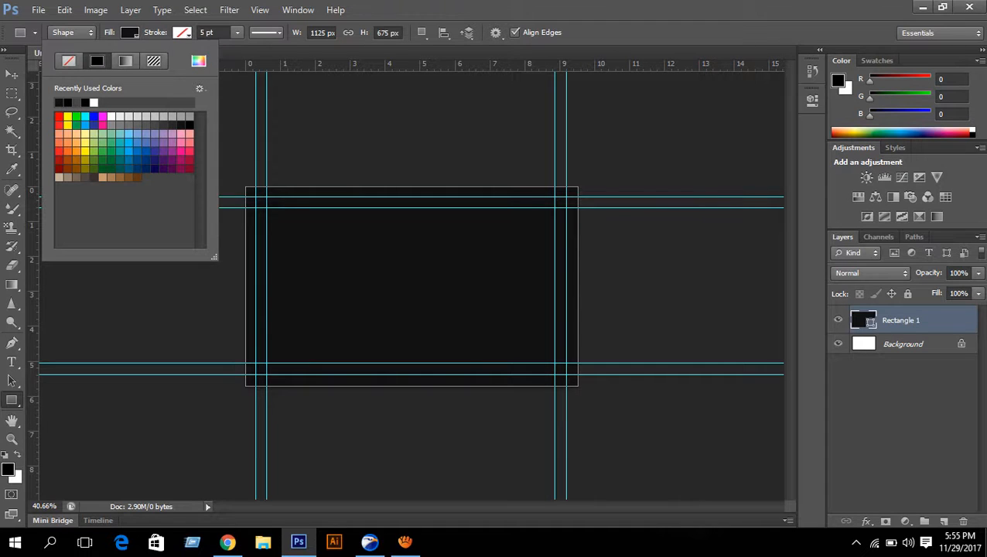
pyautogui.click(190, 124)
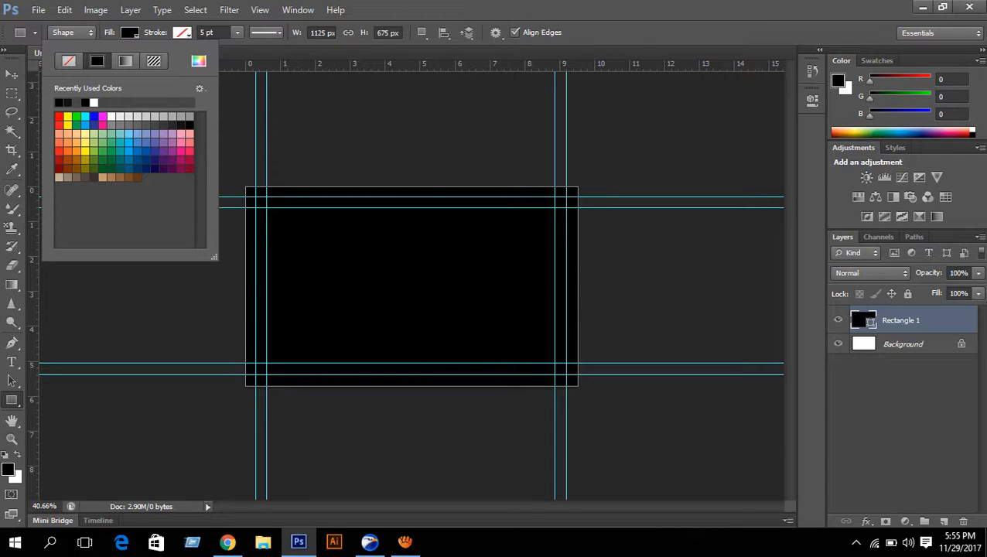
pyautogui.click(900, 320)
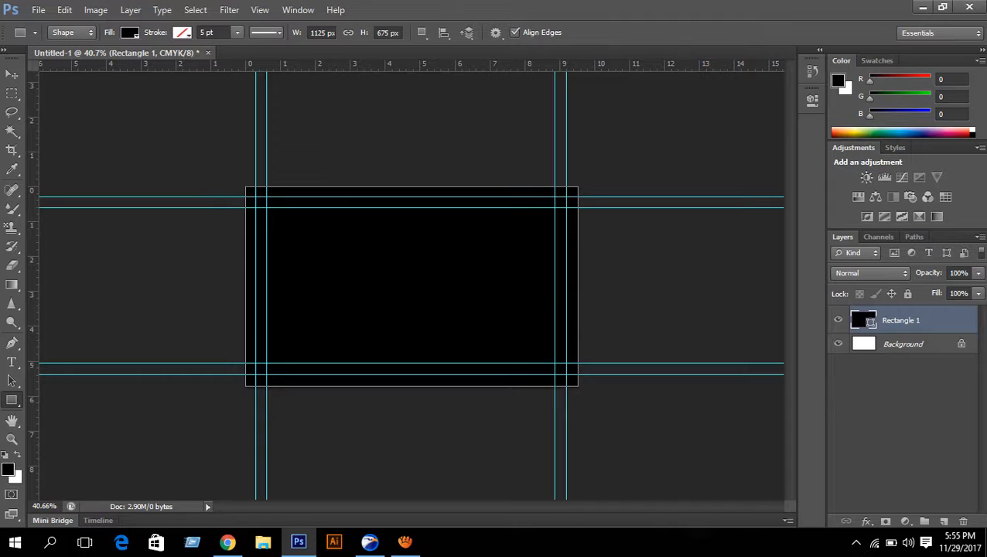
# - Group Rectangle 1 into a collapsed group named 'background' and delete the white Background layer
pyautogui.hotkey('ctrl', 'g')
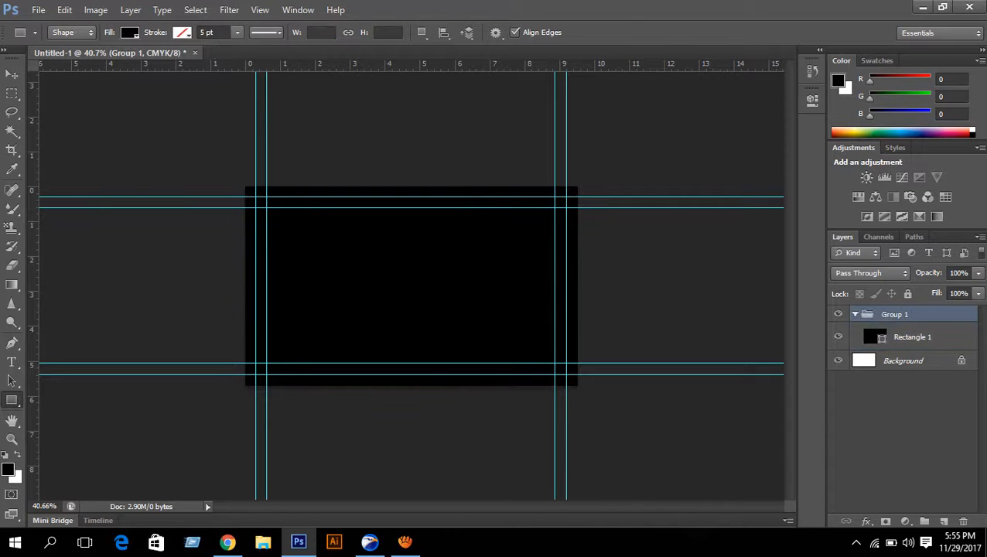
pyautogui.doubleClick(895, 314)
pyautogui.write('bacg')
pyautogui.press('BackSpace')
pyautogui.write('kground')
pyautogui.press('Return')
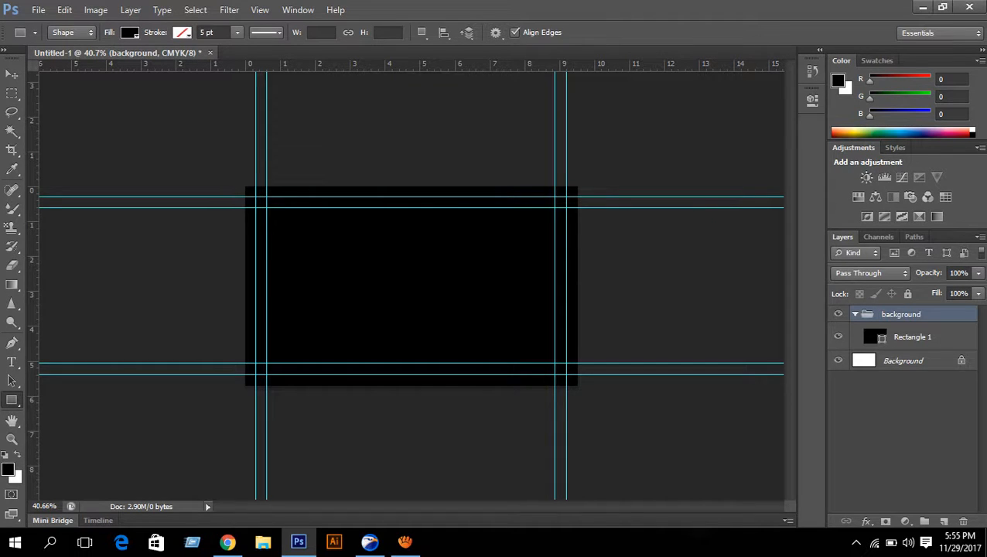
pyautogui.click(854, 313)
pyautogui.moveTo(904, 332); pyautogui.dragTo(962, 520)
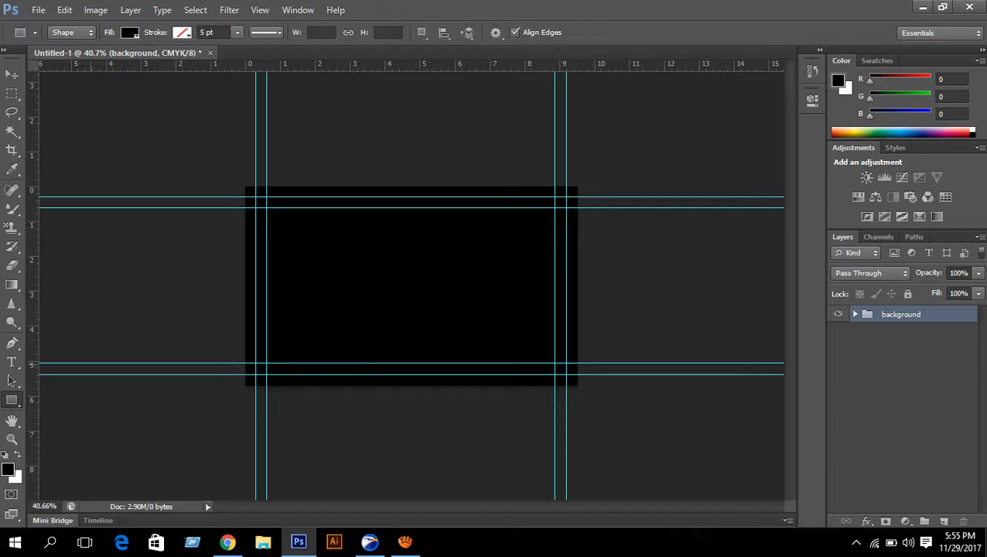
# - Draw a second rectangle over the black card
pyautogui.moveTo(244, 182); pyautogui.dragTo(585, 387)
pyautogui.scroll(7, 234, 187)
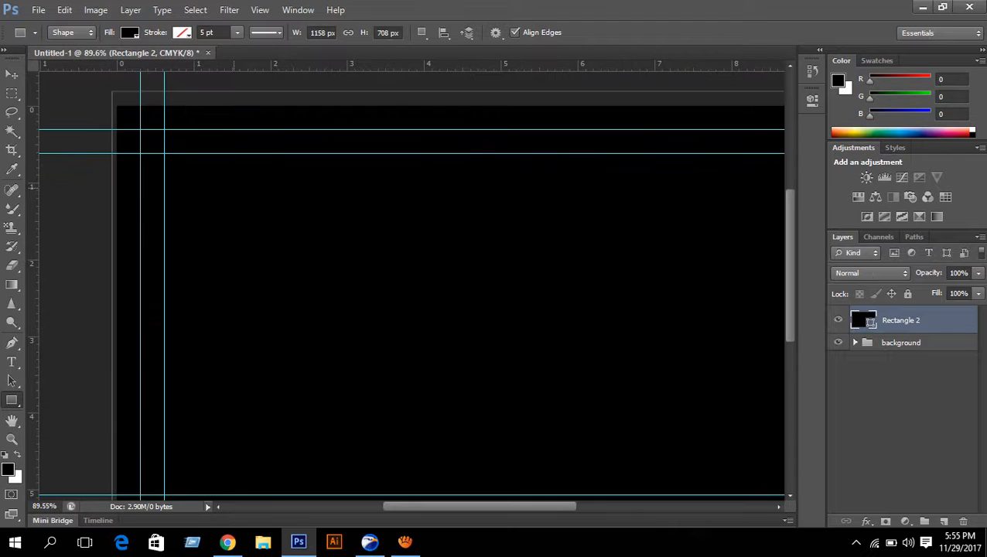
pyautogui.scroll(5, 233, 187)
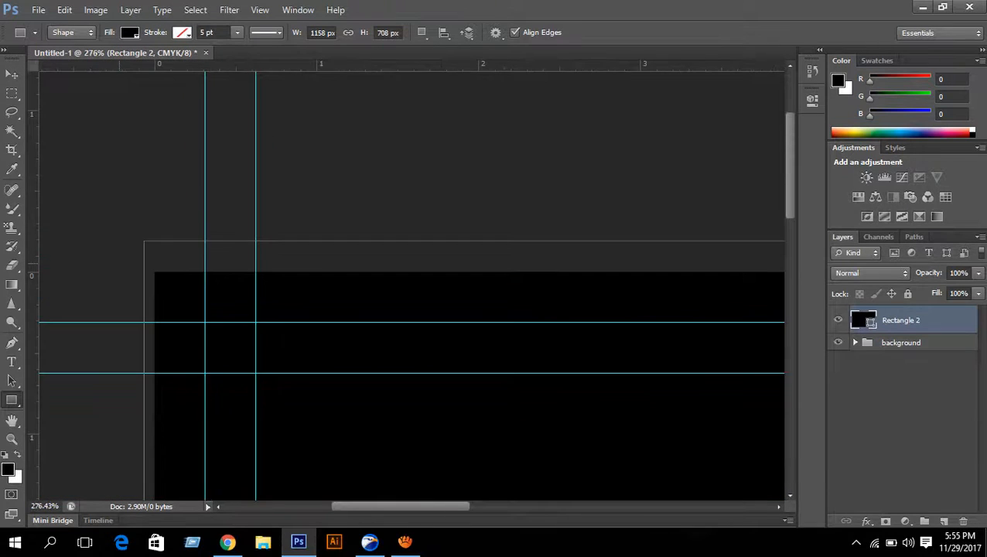
pyautogui.scroll(3, 124, 256)
# - Free-transform the new rectangle, snapping its top-left corner to the canvas corner
pyautogui.hotkey('ctrl', 't')
pyautogui.scroll(3, 124, 257)
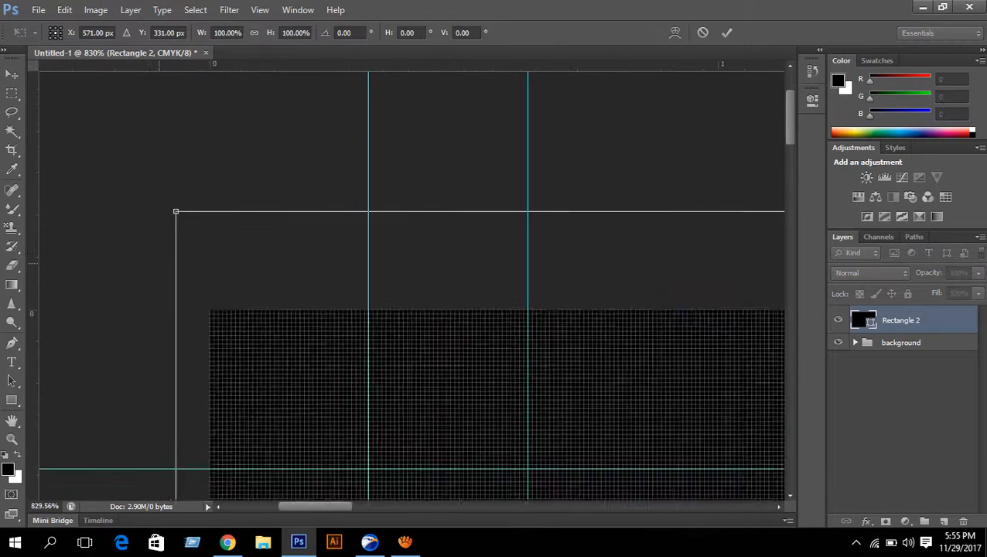
pyautogui.scroll(2, 123, 257)
pyautogui.moveTo(205, 171); pyautogui.dragTo(275, 373)
pyautogui.scroll(-6, 275, 373)
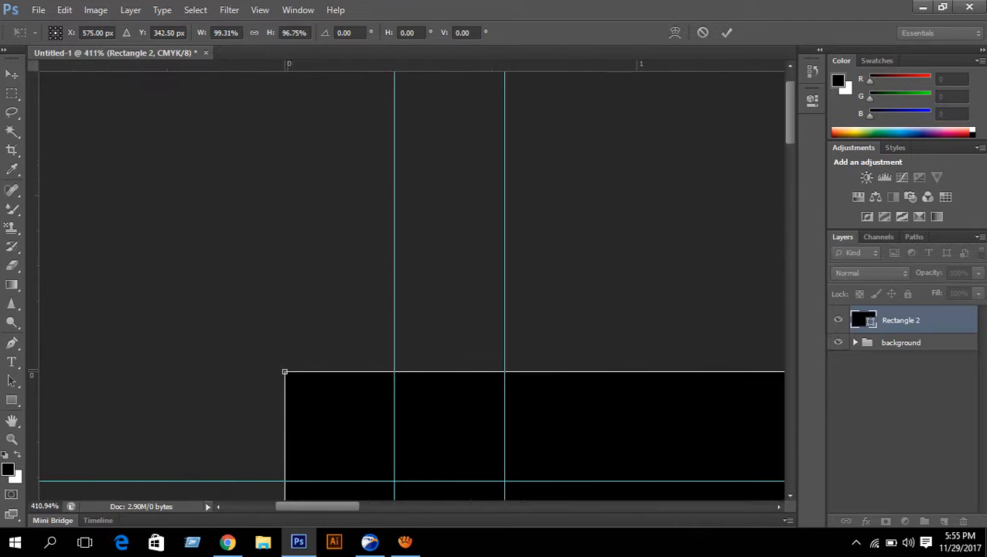
pyautogui.scroll(-1, 658, 403)
pyautogui.scroll(4, 657, 404)
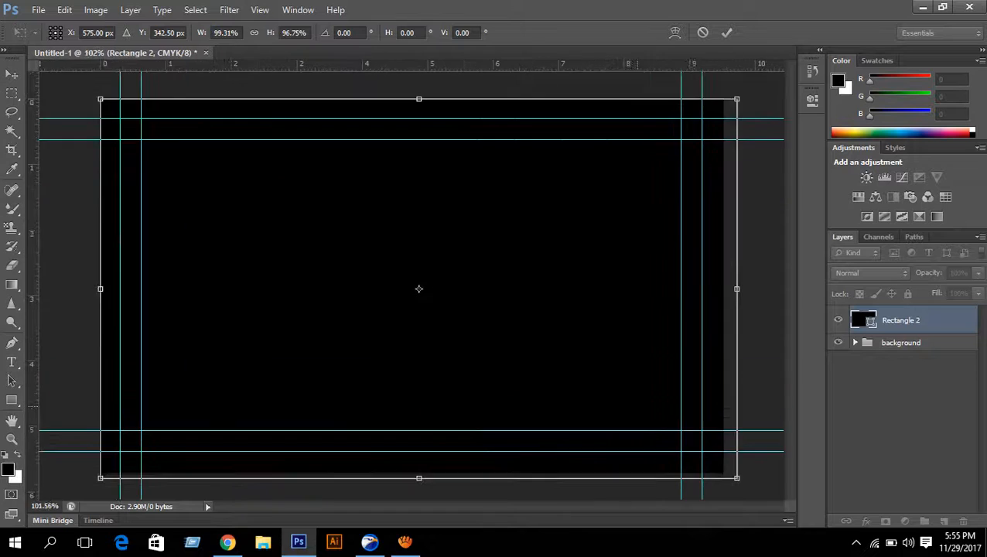
# - Snap its lower-right corner to the canvas corner and commit the 1125 × 675 px size
pyautogui.moveTo(657, 404); pyautogui.dragTo(470, 263)
pyautogui.scroll(5, 677, 413)
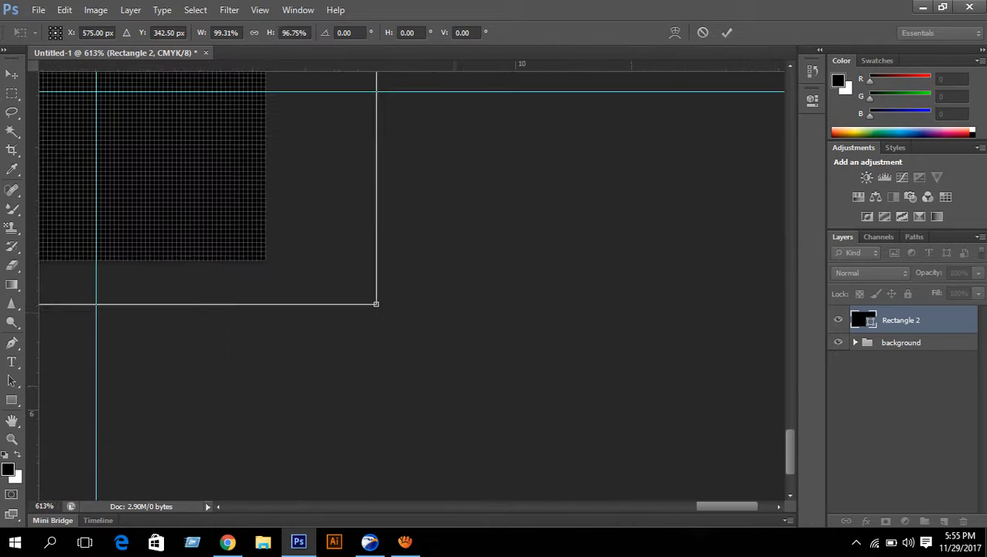
pyautogui.scroll(3, 676, 414)
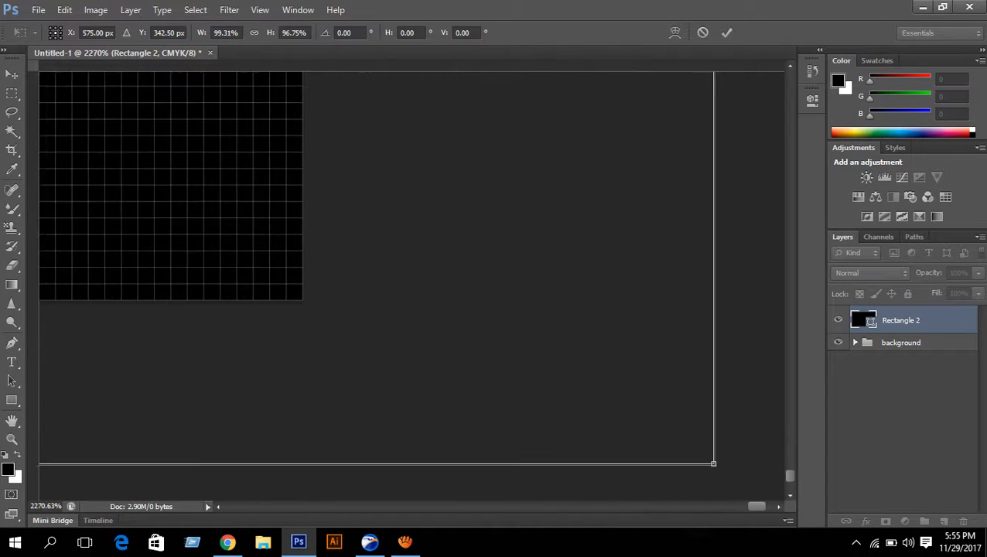
pyautogui.moveTo(653, 383); pyautogui.dragTo(584, 363)
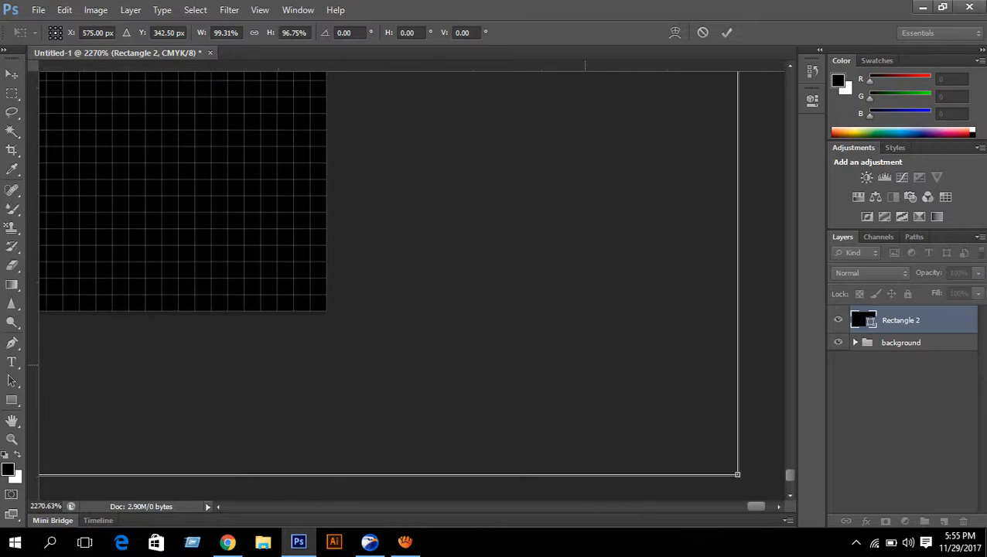
pyautogui.moveTo(736, 474); pyautogui.dragTo(325, 309)
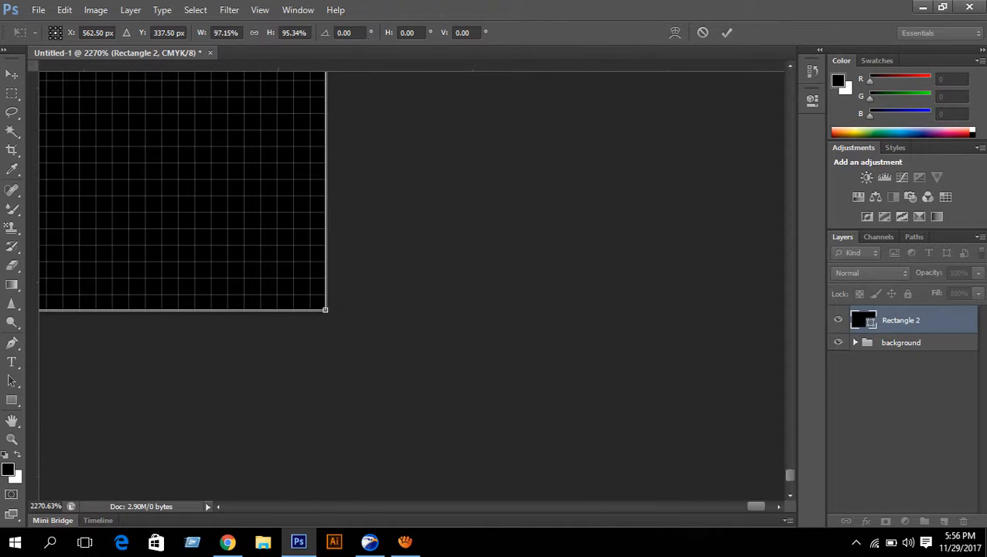
pyautogui.click(726, 33)
pyautogui.scroll(-10, 452, 266)
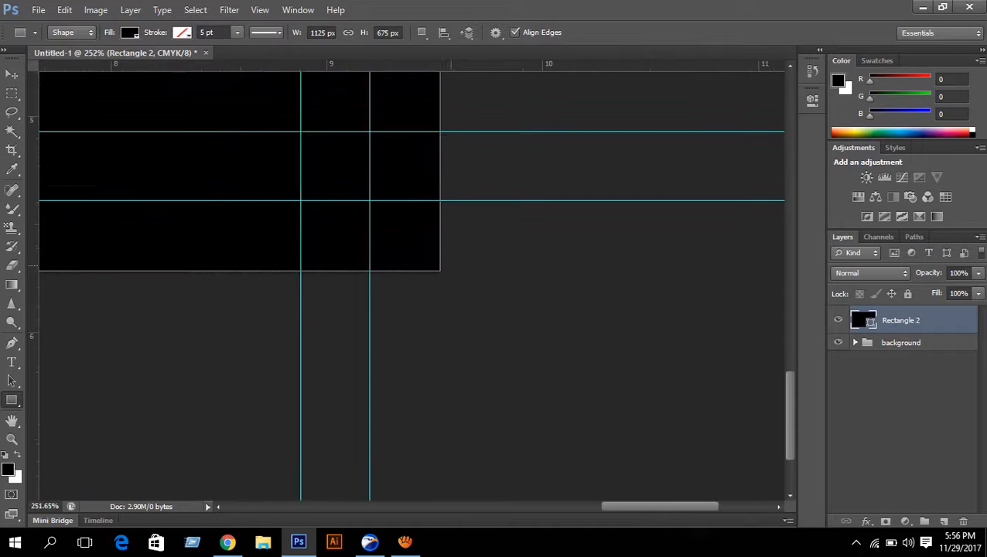
# - Give Rectangle 2 no fill and a 9 pt crimson stroke, then group it
pyautogui.scroll(-8, 452, 265)
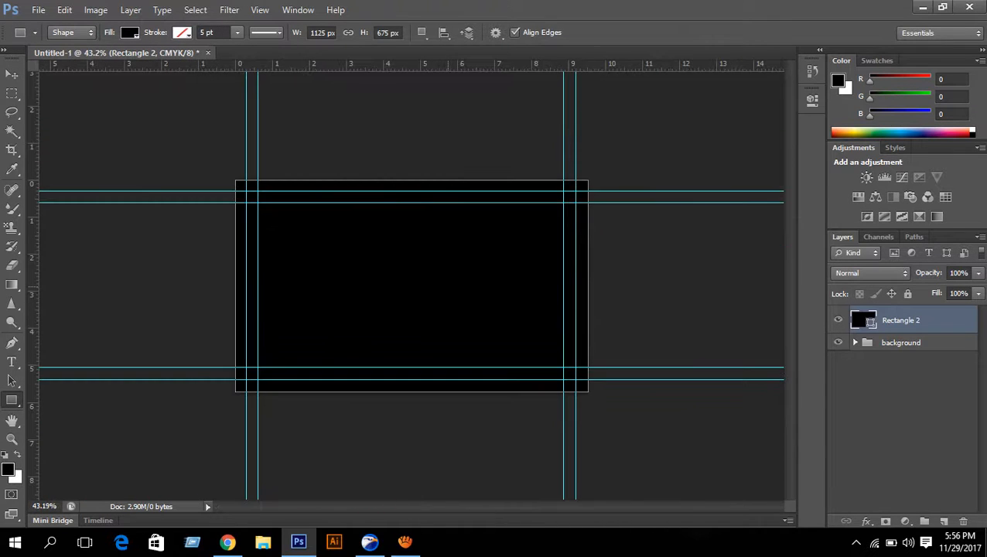
pyautogui.scroll(2, 410, 285)
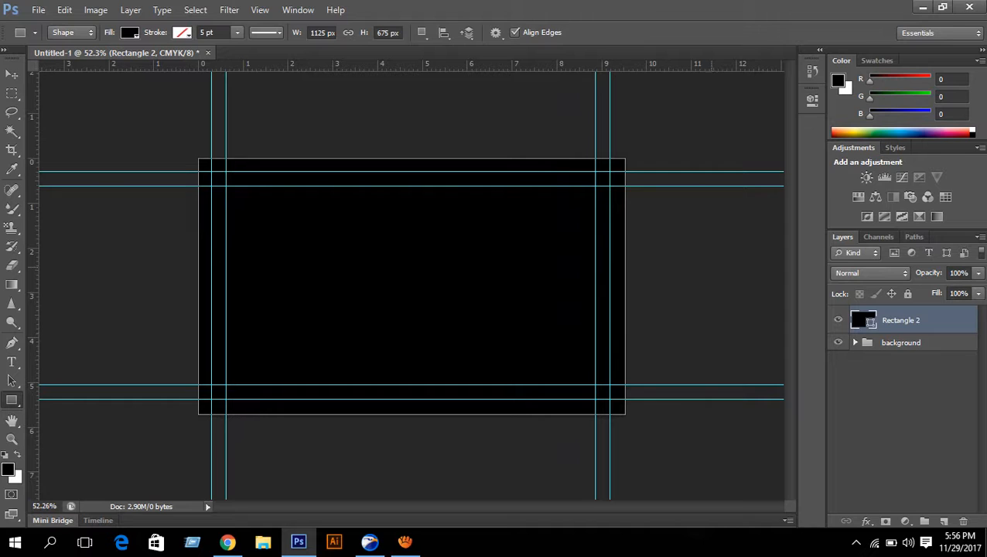
pyautogui.click(129, 31)
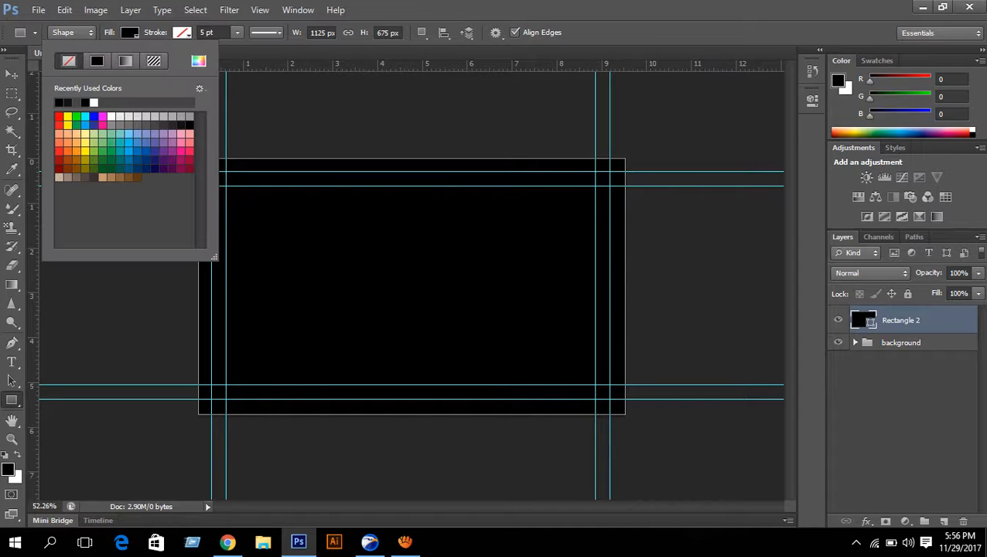
pyautogui.click(69, 61)
pyautogui.press('Return')
pyautogui.press('Return')
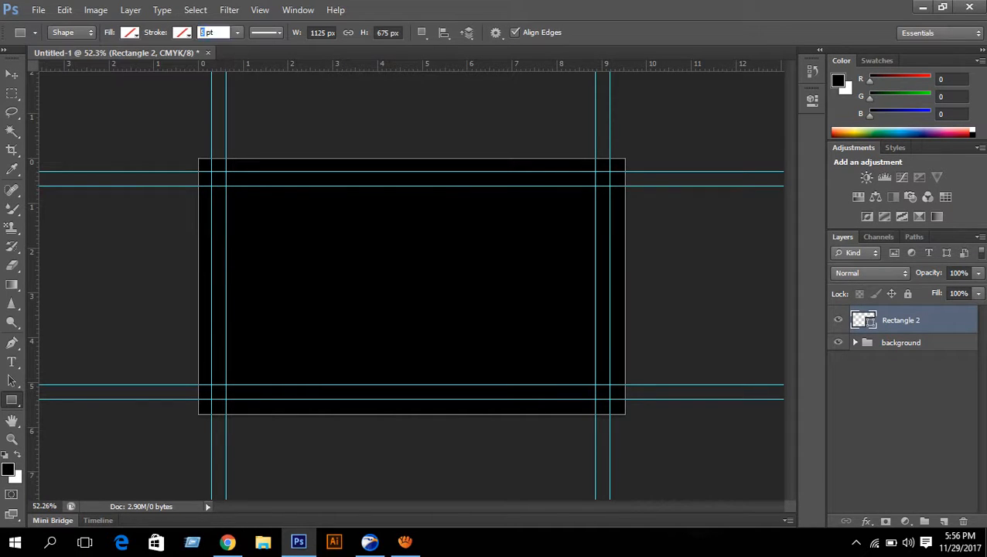
pyautogui.write('9')
pyautogui.press('Return')
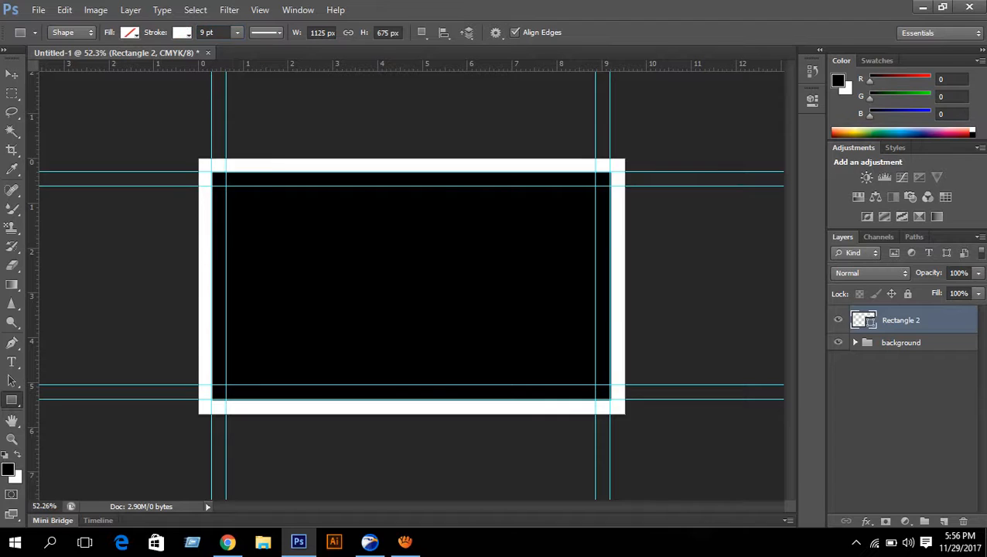
pyautogui.click(183, 31)
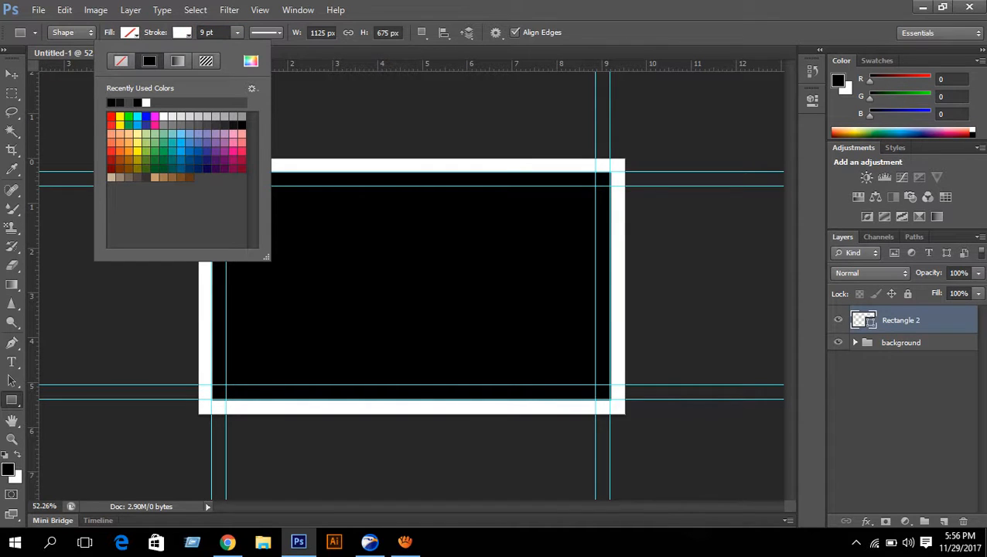
pyautogui.click(242, 160)
pyautogui.press('Return')
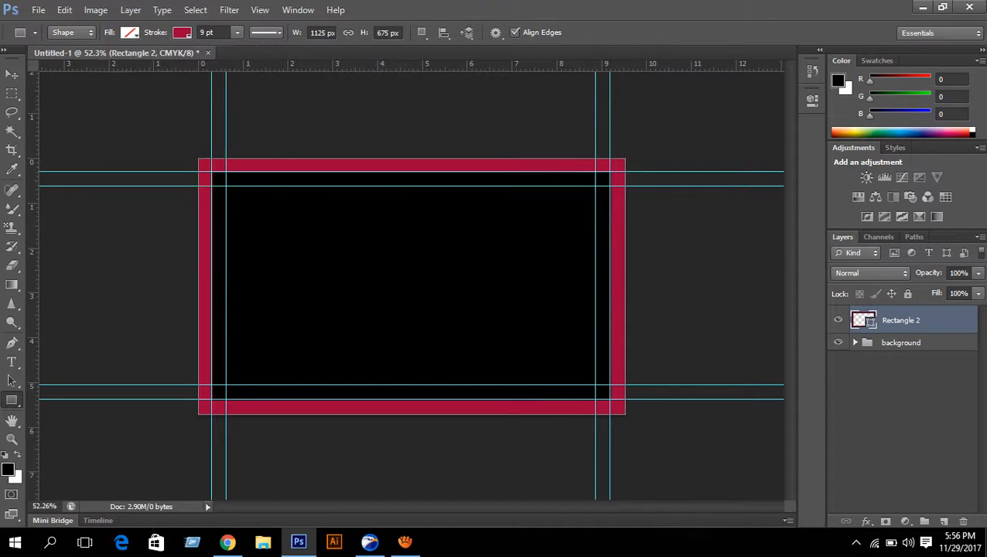
pyautogui.hotkey('ctrl', 'g')
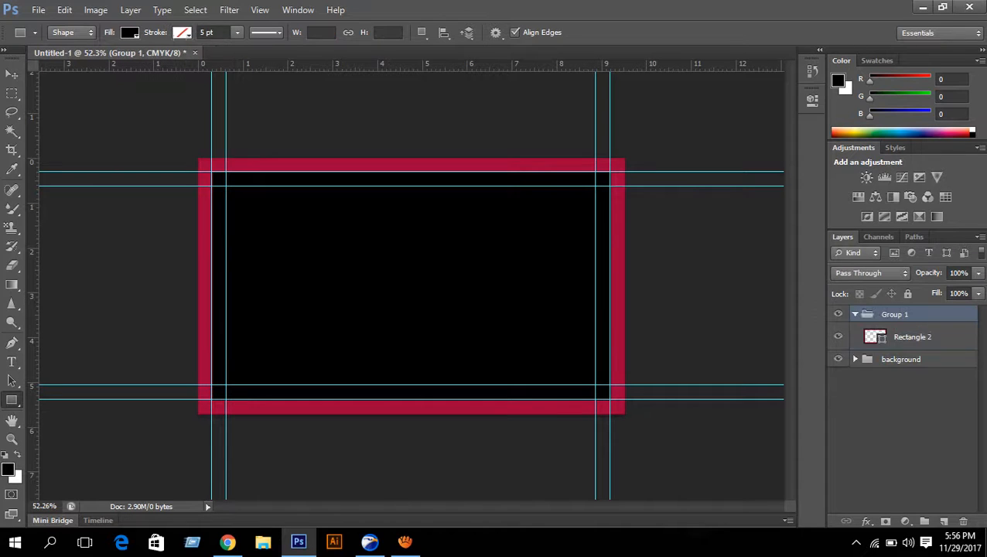
# - Rename Group 1 to 'Bleed' and colour-code it orange
pyautogui.doubleClick(896, 314)
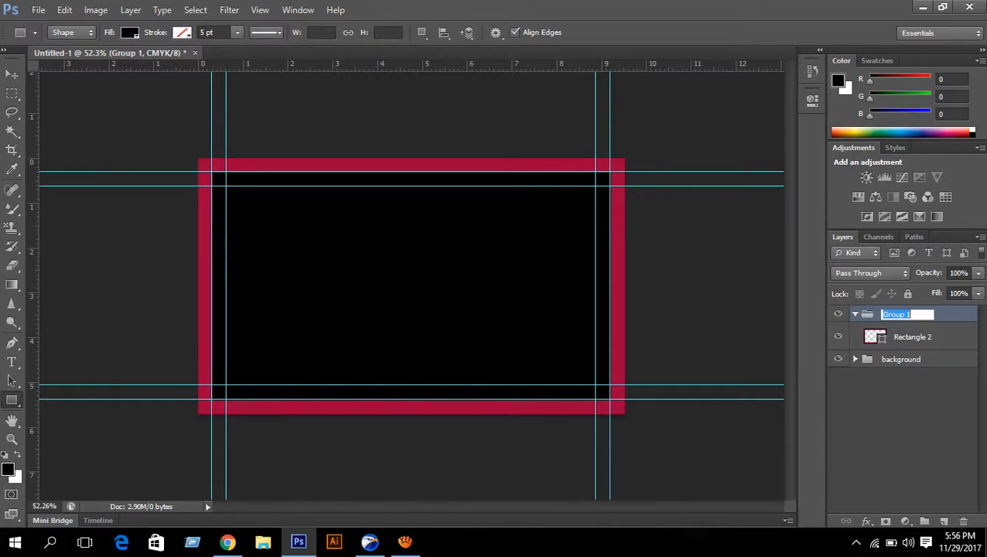
pyautogui.write('Bleed')
pyautogui.press('Return')
pyautogui.rightClick(838, 314)
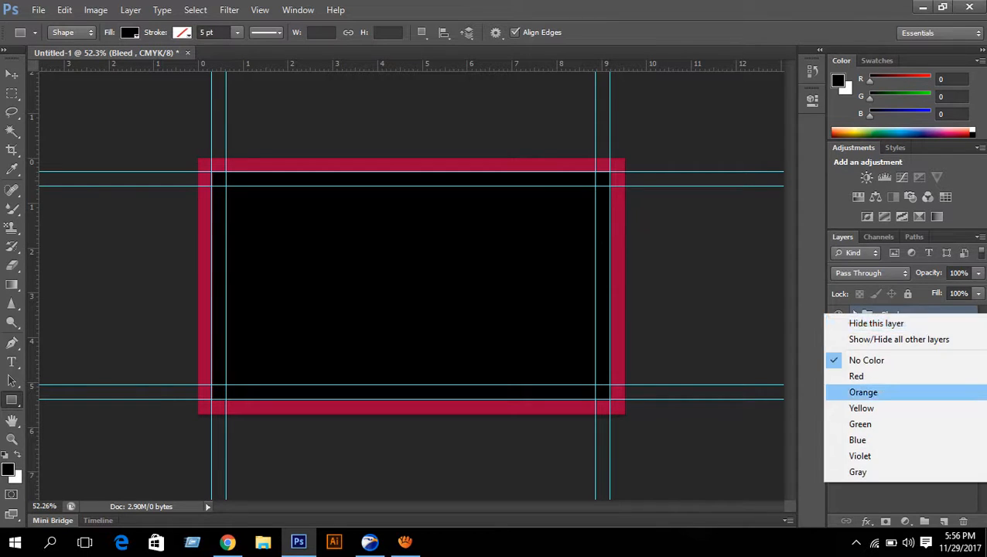
pyautogui.click(858, 392)
# - Hide the Bleed group so its crimson border disappears
pyautogui.click(901, 331)
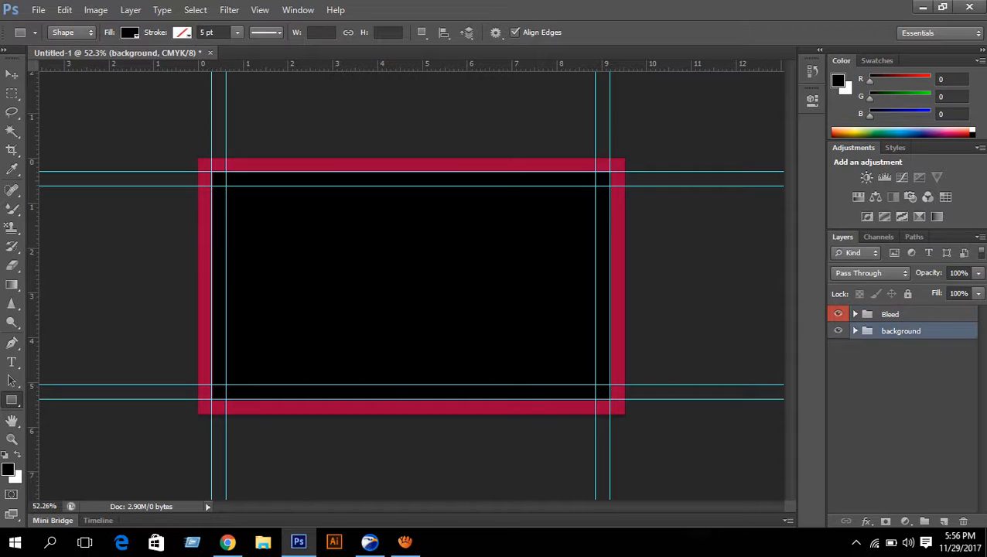
pyautogui.click(897, 313)
pyautogui.click(901, 331)
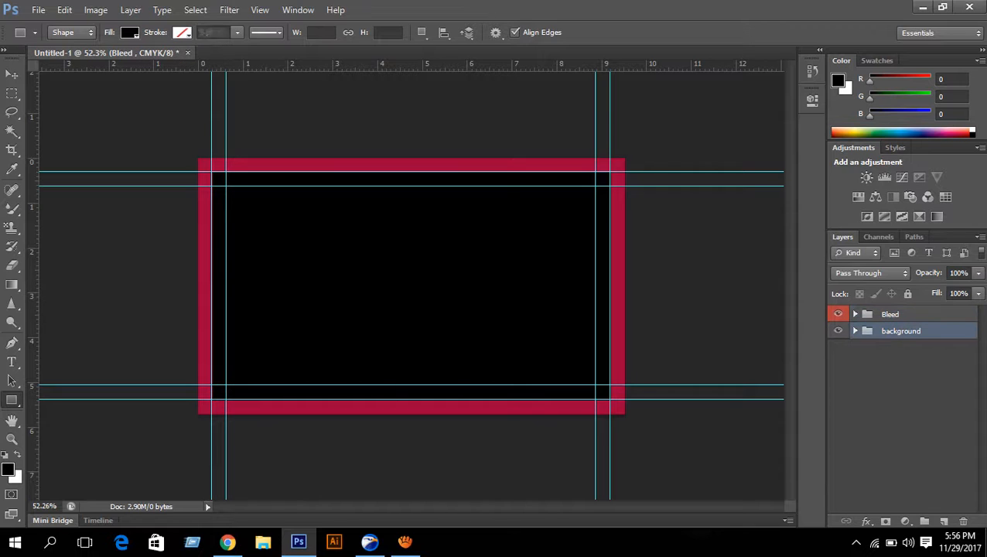
pyautogui.click(838, 314)
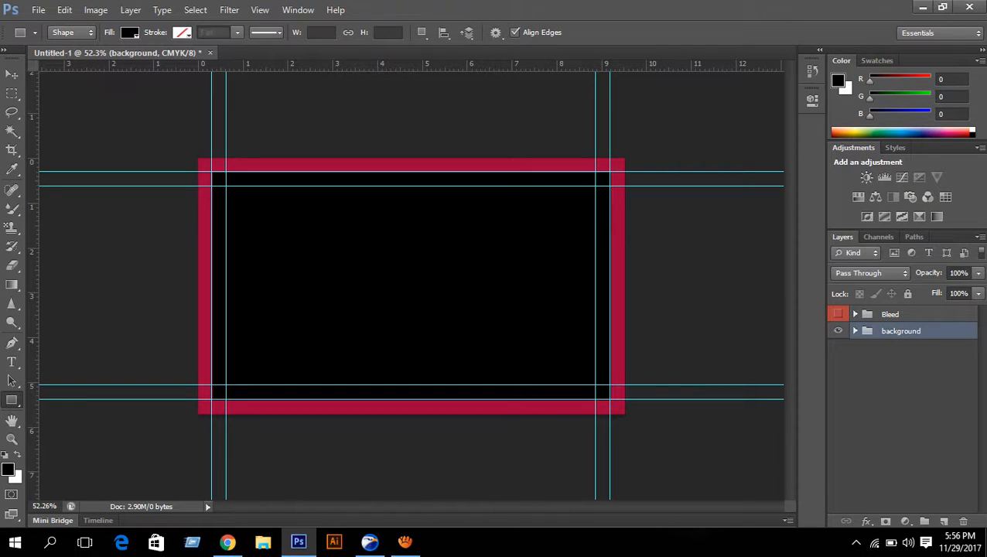
pyautogui.scroll(2, 590, 259)
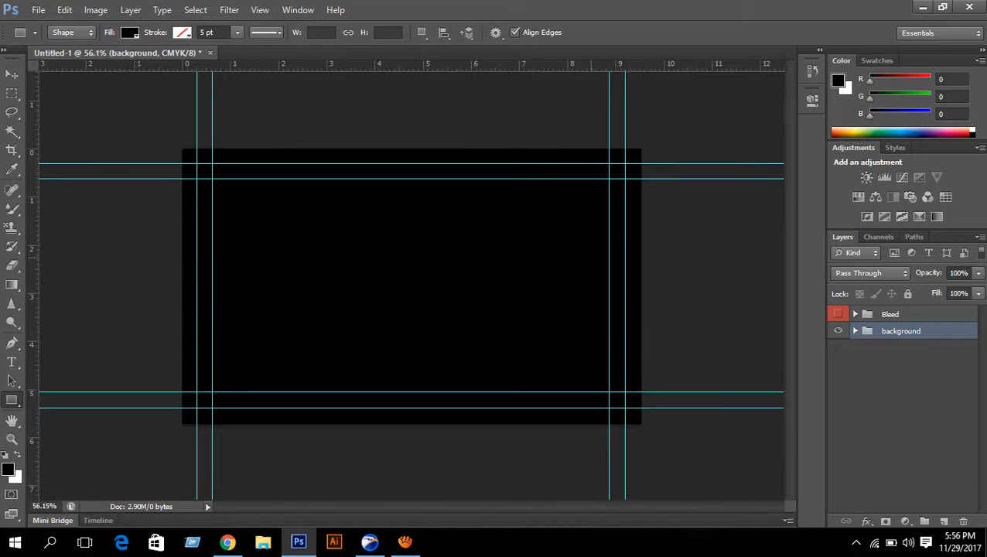
pyautogui.scroll(-1, 587, 270)
# - Set the shape fill to light blue and draw a rectangle over the card's right side
pyautogui.click(129, 32)
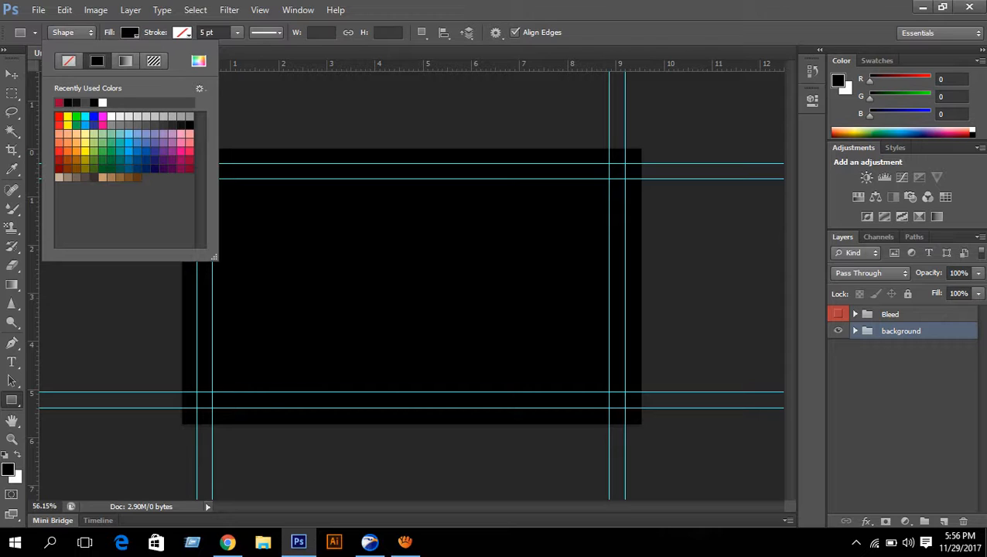
pyautogui.click(130, 159)
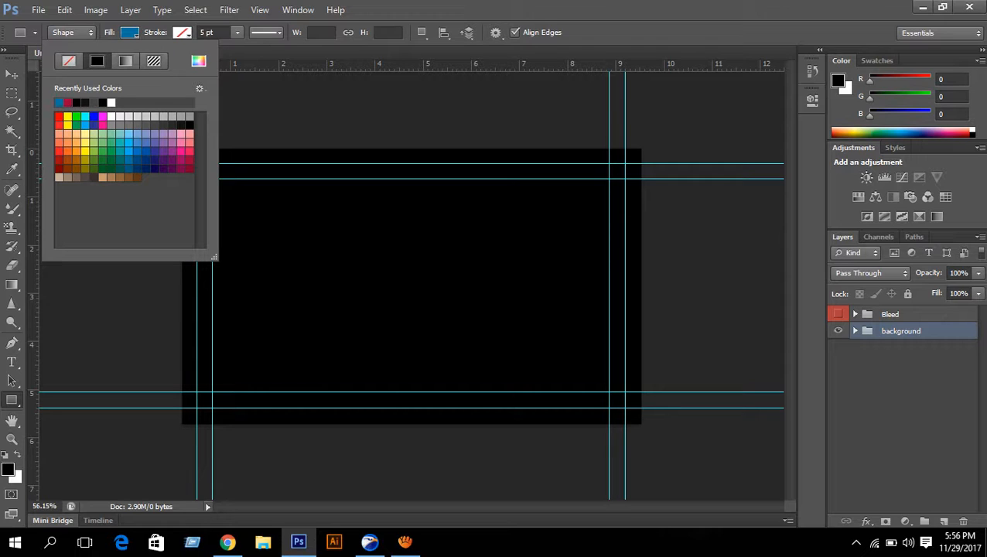
pyautogui.click(129, 151)
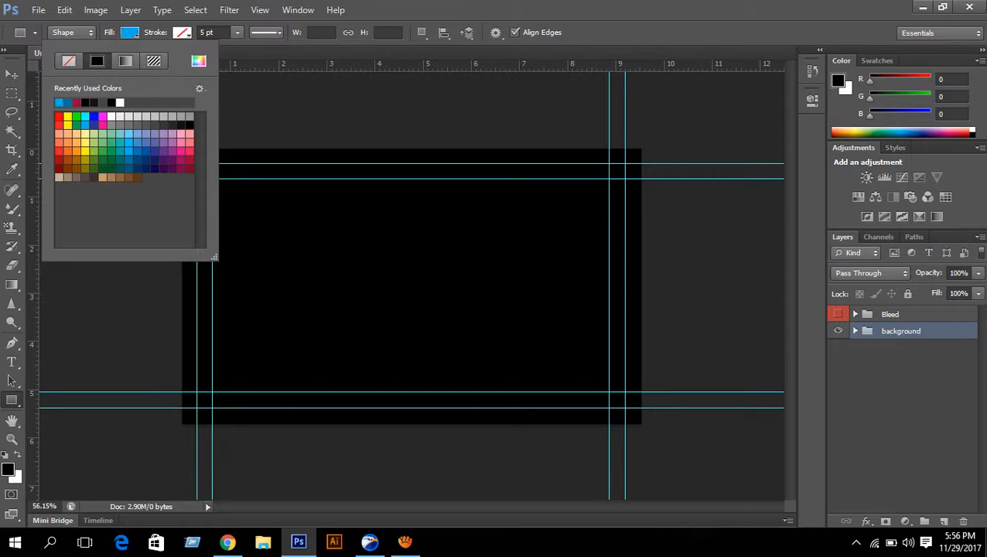
pyautogui.click(465, 32)
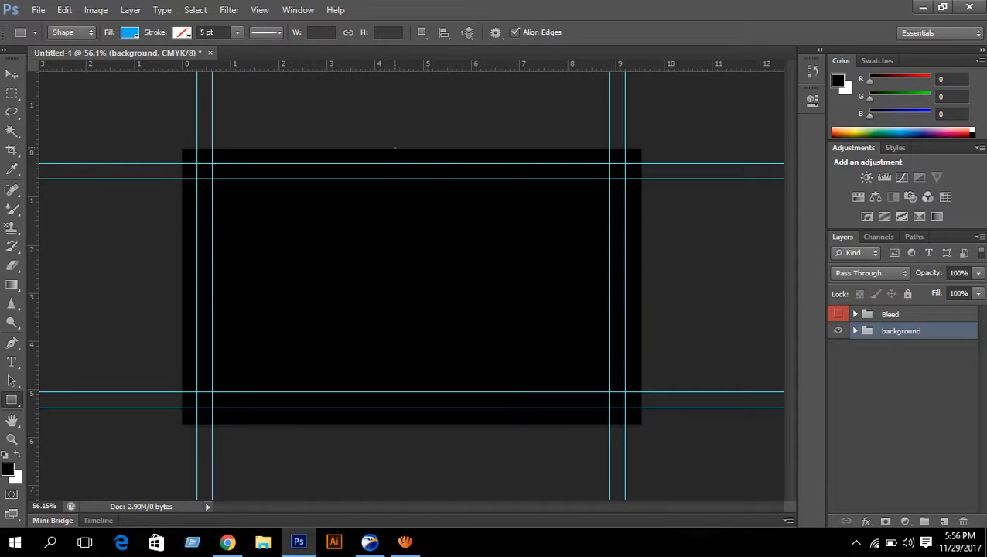
pyautogui.moveTo(396, 148); pyautogui.dragTo(641, 422)
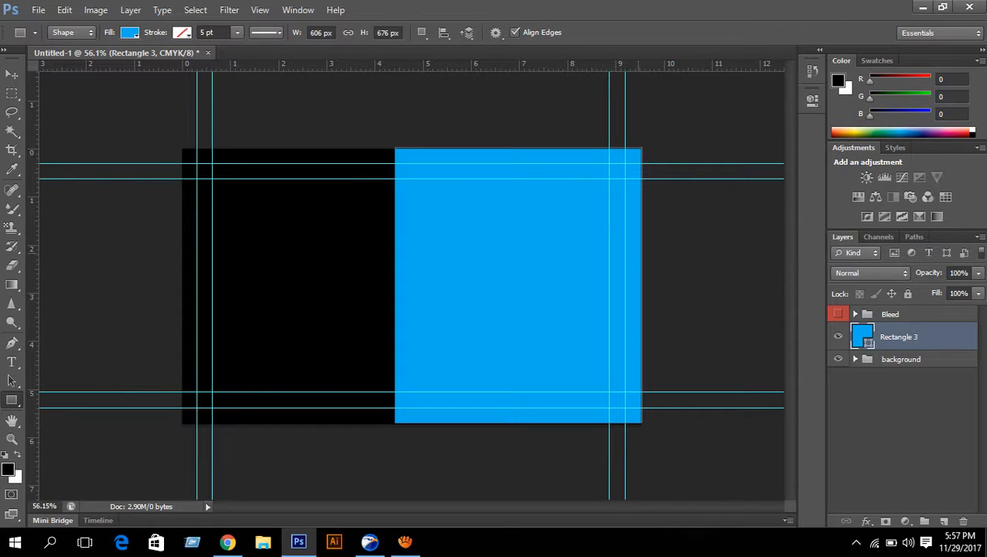
# - Free-transform Rectangle 3, nudging its top edge down and extending its bottom to the card's bottom
pyautogui.hotkey('ctrl', 't')
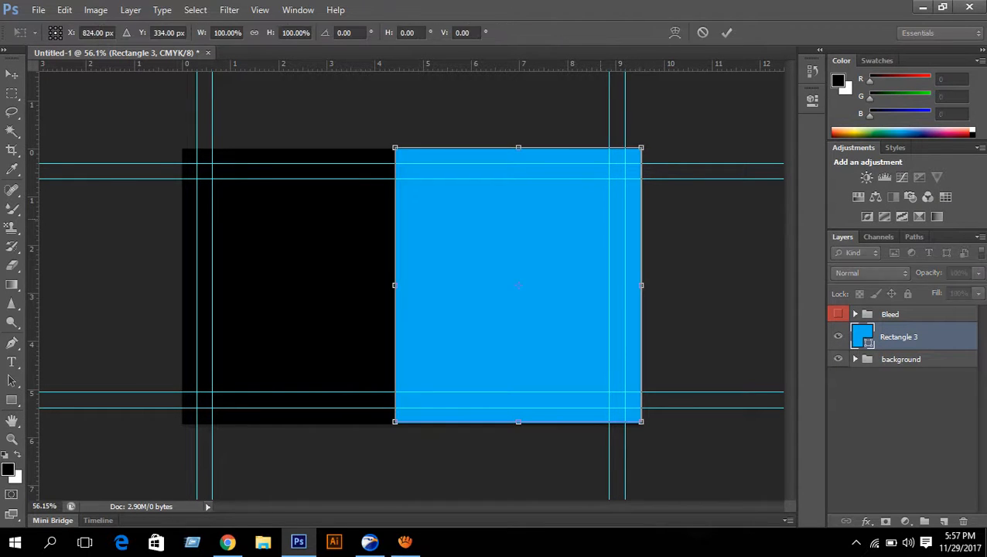
pyautogui.scroll(5, 518, 197)
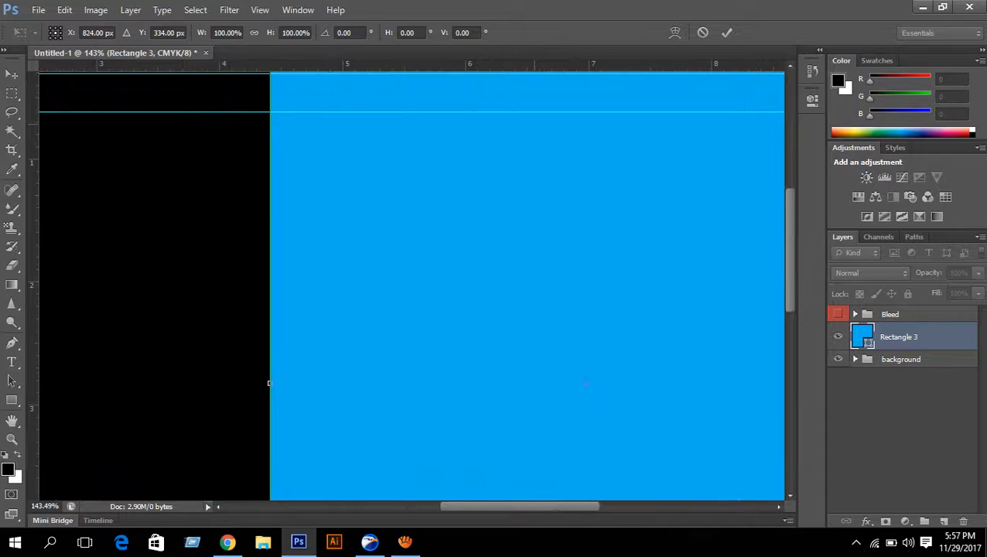
pyautogui.moveTo(590, 85); pyautogui.dragTo(608, 298)
pyautogui.scroll(5, 604, 299)
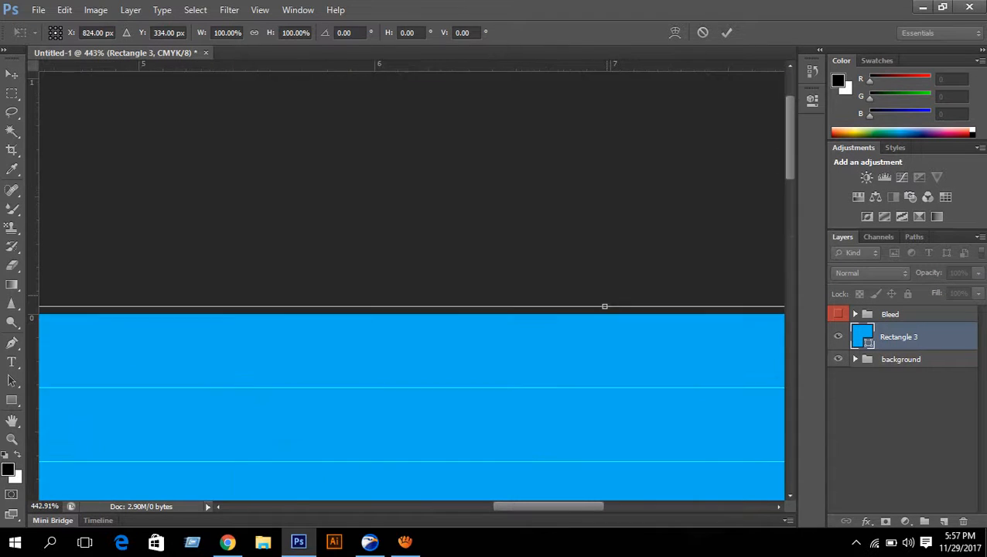
pyautogui.moveTo(604, 318); pyautogui.dragTo(605, 331)
pyautogui.scroll(-8, 606, 331)
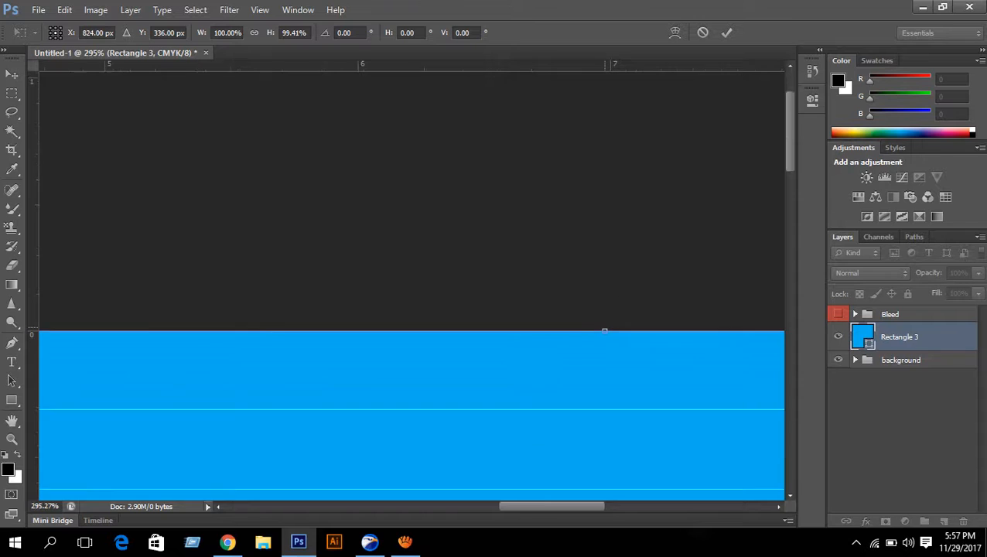
pyautogui.scroll(5, 572, 449)
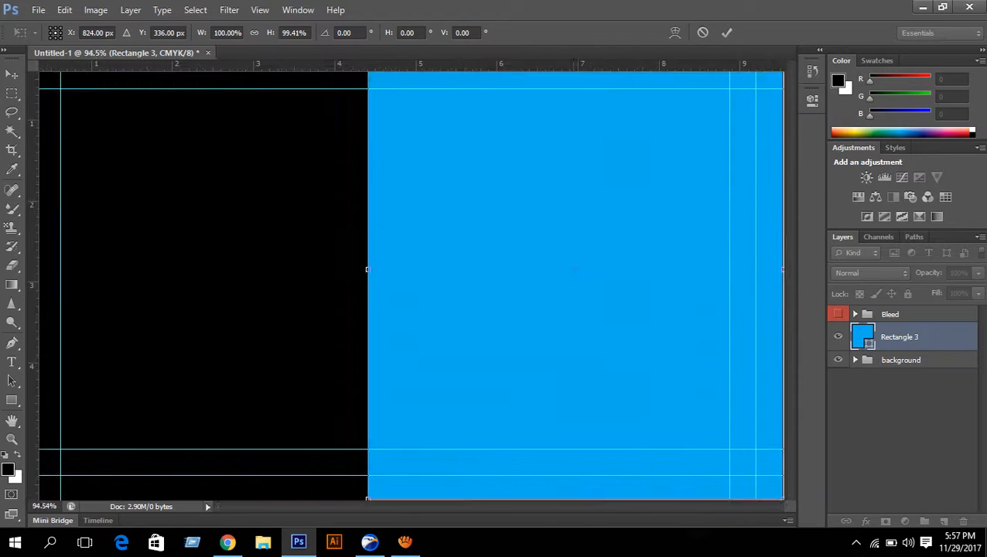
pyautogui.moveTo(572, 448); pyautogui.dragTo(510, 156)
pyautogui.scroll(8, 517, 231)
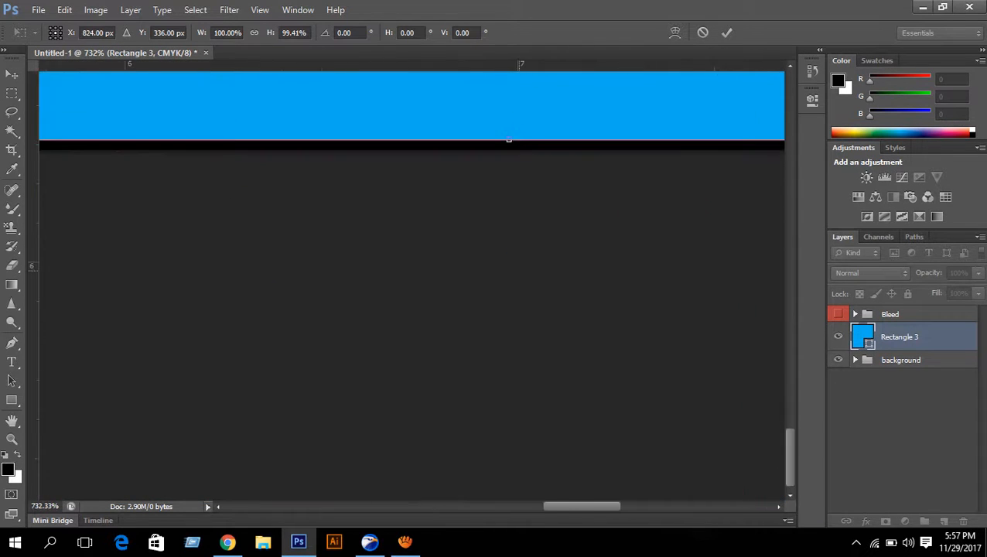
pyautogui.scroll(2, 538, 230)
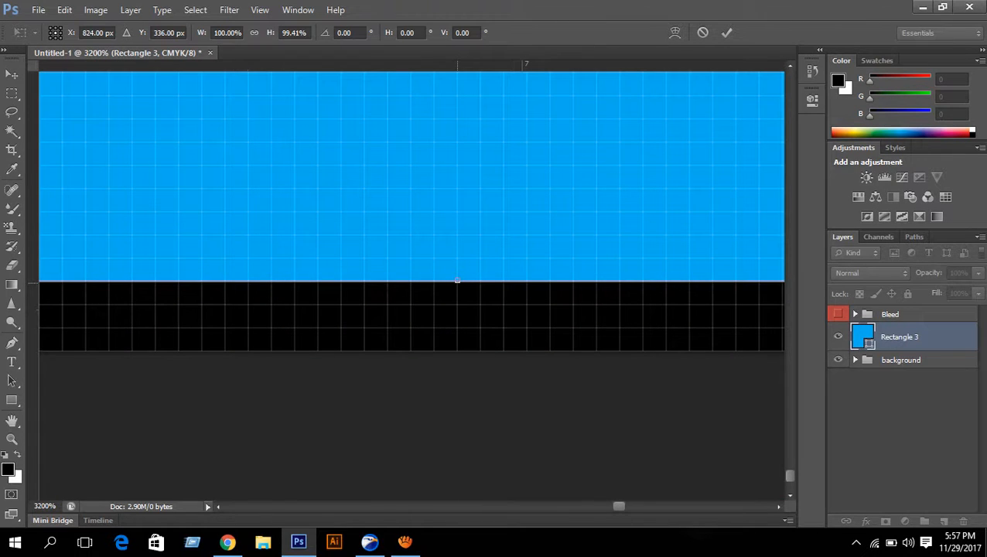
pyautogui.moveTo(457, 280); pyautogui.dragTo(461, 350)
pyautogui.scroll(-2, 461, 350)
pyautogui.scroll(-8, 461, 349)
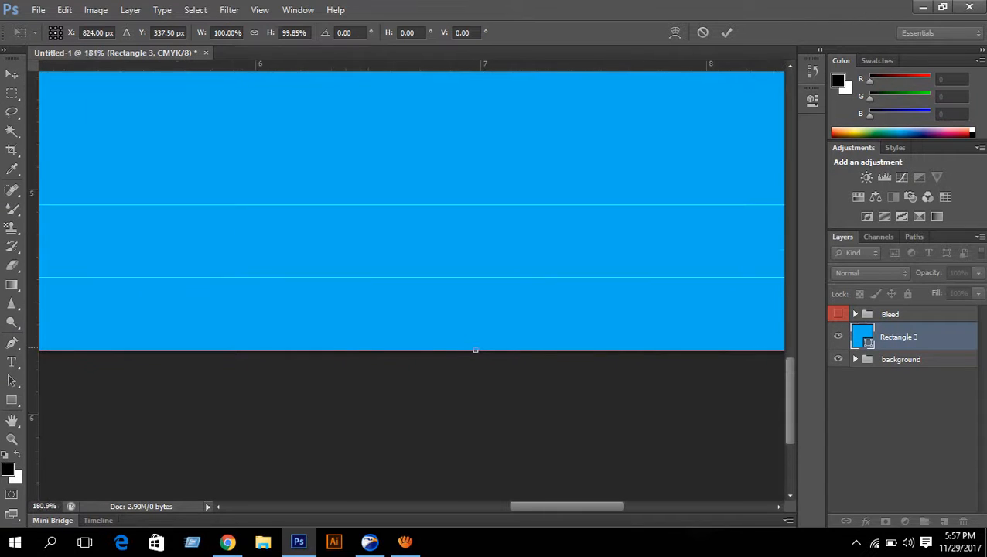
pyautogui.scroll(-2, 461, 350)
pyautogui.scroll(4, 621, 292)
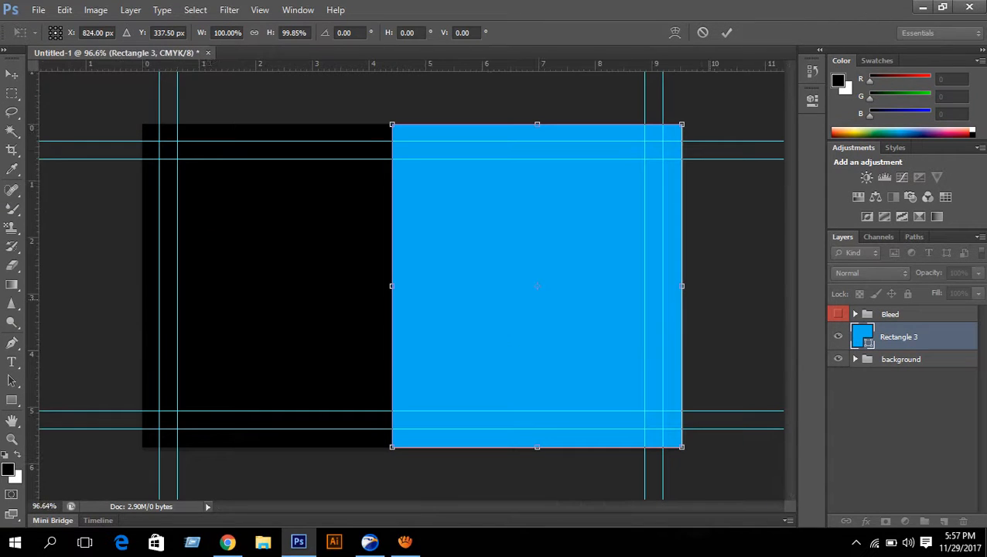
# - Pull the blue panel's right edge slightly inward and shift its left edge right, then commit
pyautogui.moveTo(579, 280); pyautogui.dragTo(486, 287)
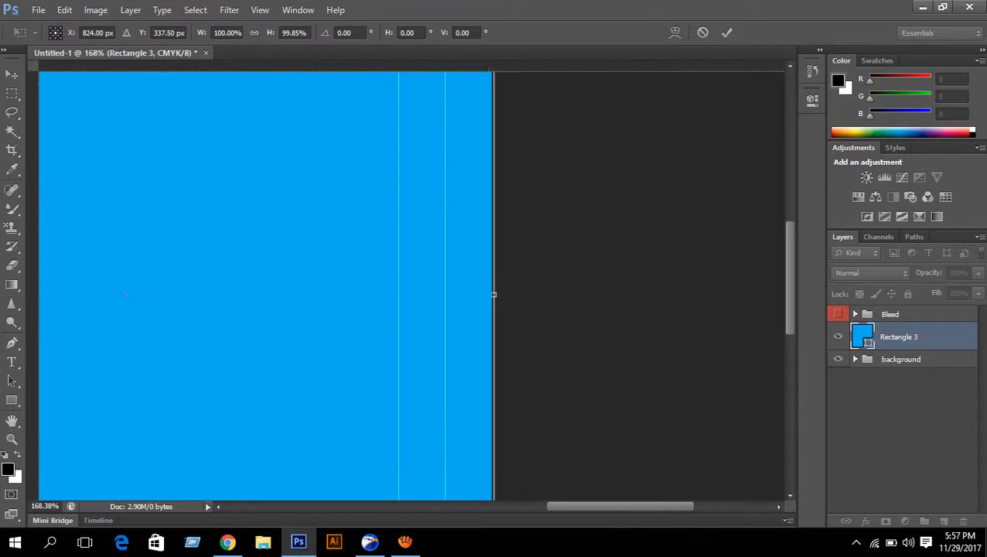
pyautogui.scroll(-5, 649, 287)
pyautogui.scroll(-1, 420, 298)
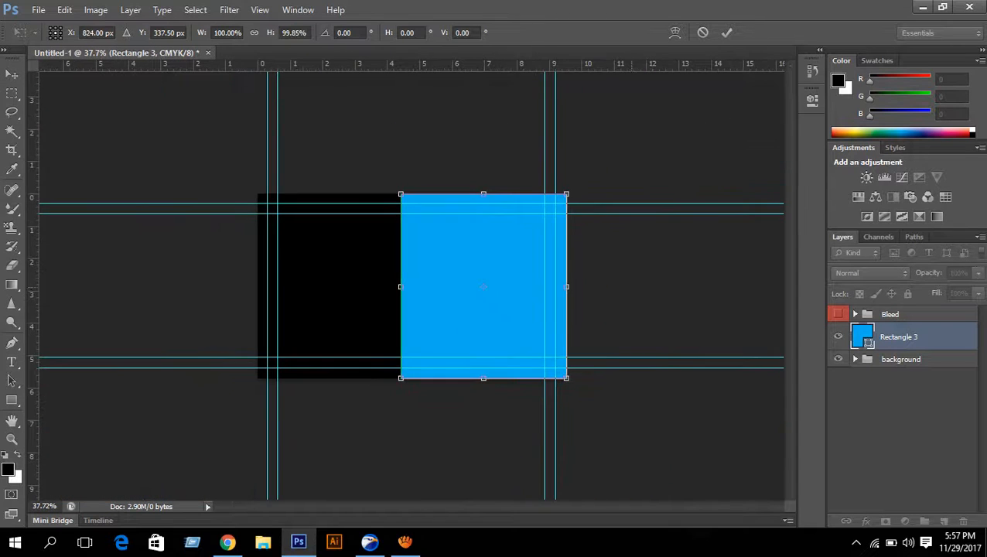
pyautogui.scroll(5, 563, 286)
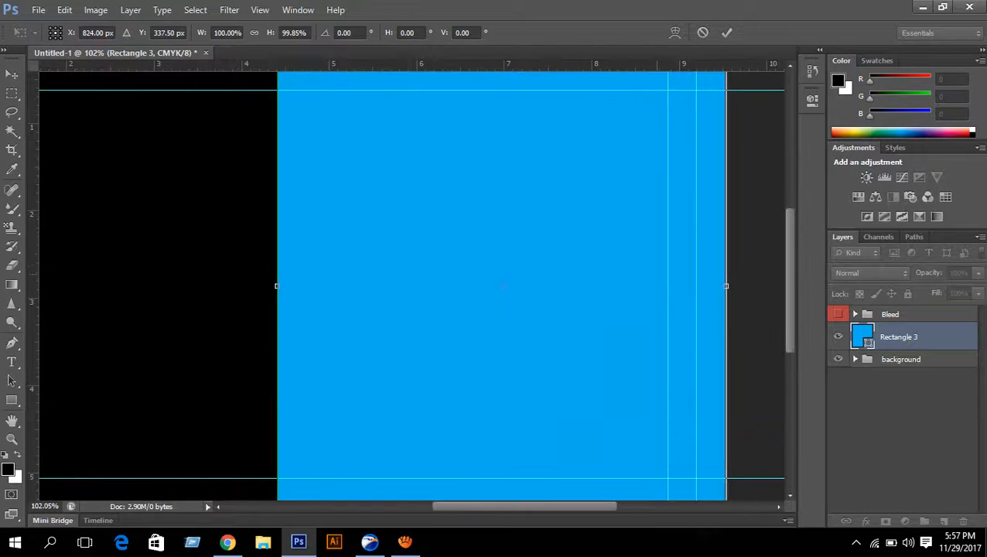
pyautogui.scroll(4, 765, 278)
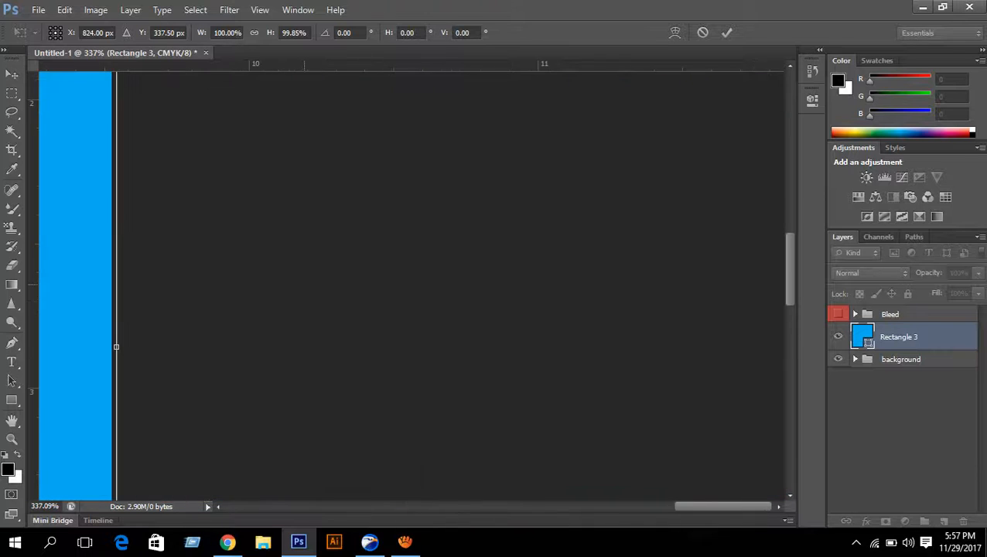
pyautogui.scroll(5, 155, 286)
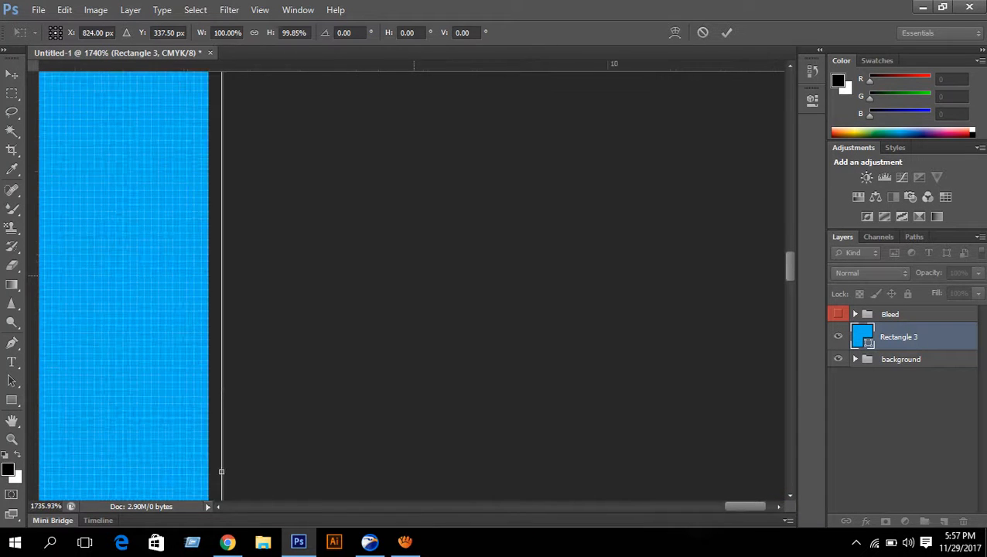
pyautogui.scroll(3, 155, 286)
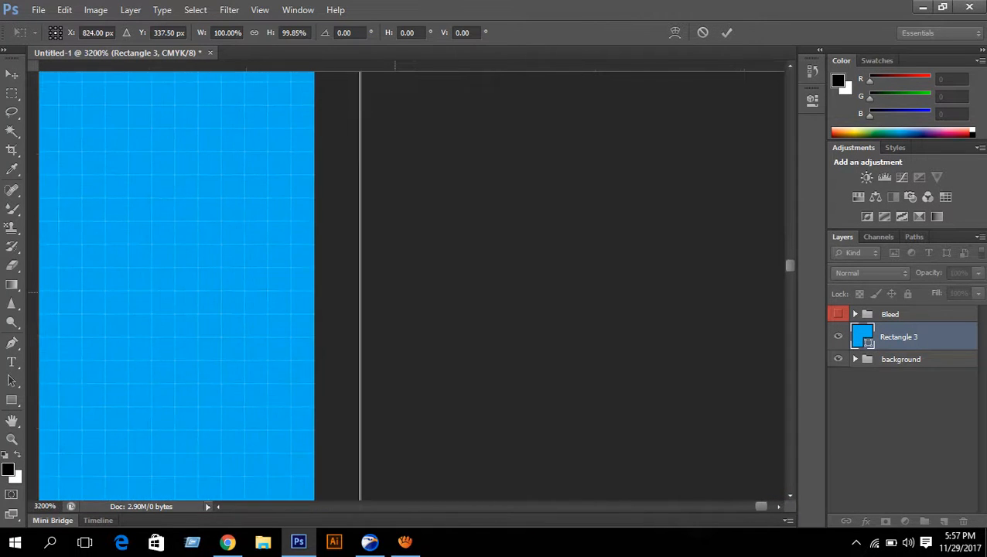
pyautogui.moveTo(341, 386); pyautogui.dragTo(360, 186)
pyautogui.moveTo(306, 287); pyautogui.dragTo(320, 257)
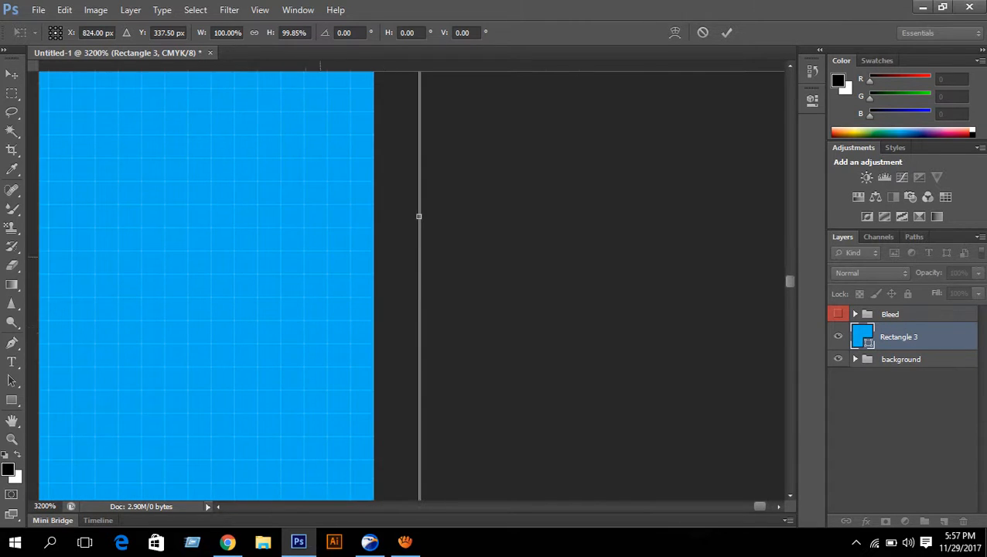
pyautogui.moveTo(418, 216); pyautogui.dragTo(374, 216)
pyautogui.scroll(-12, 422, 230)
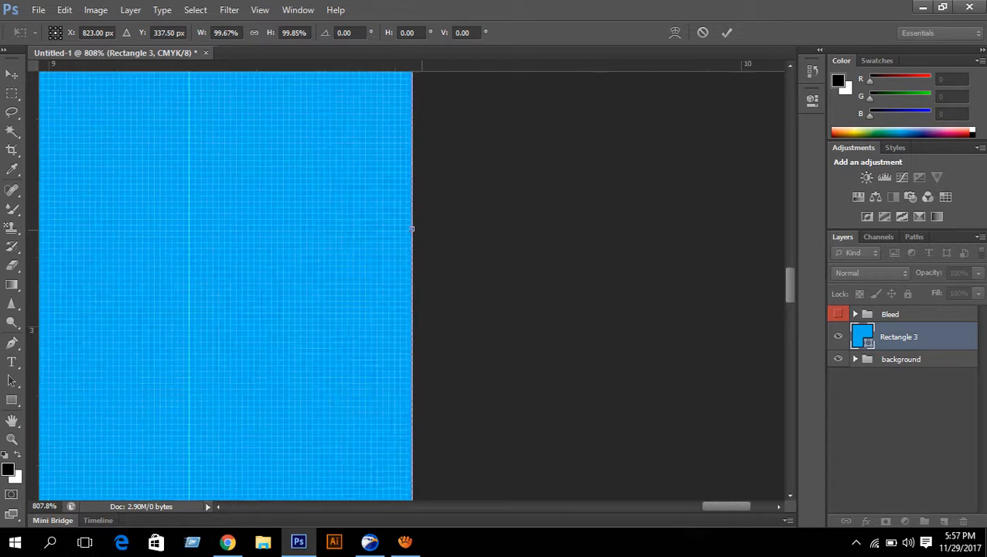
pyautogui.scroll(-5, 422, 230)
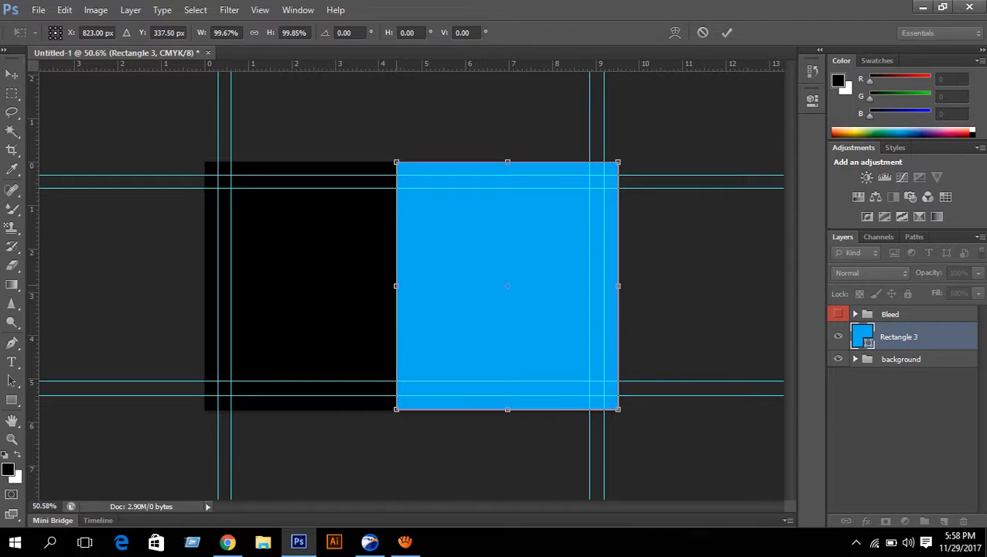
pyautogui.moveTo(396, 285); pyautogui.dragTo(406, 285)
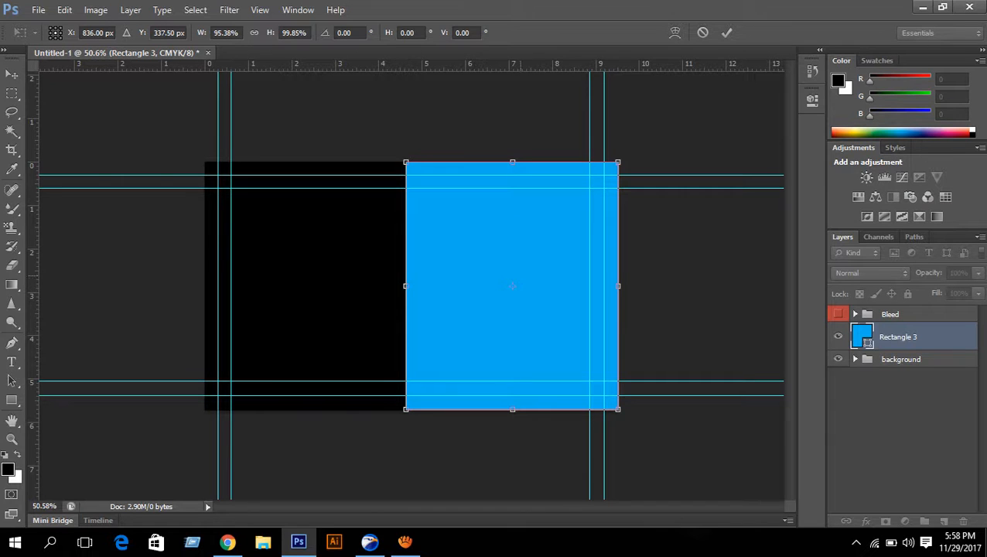
pyautogui.press('Return')
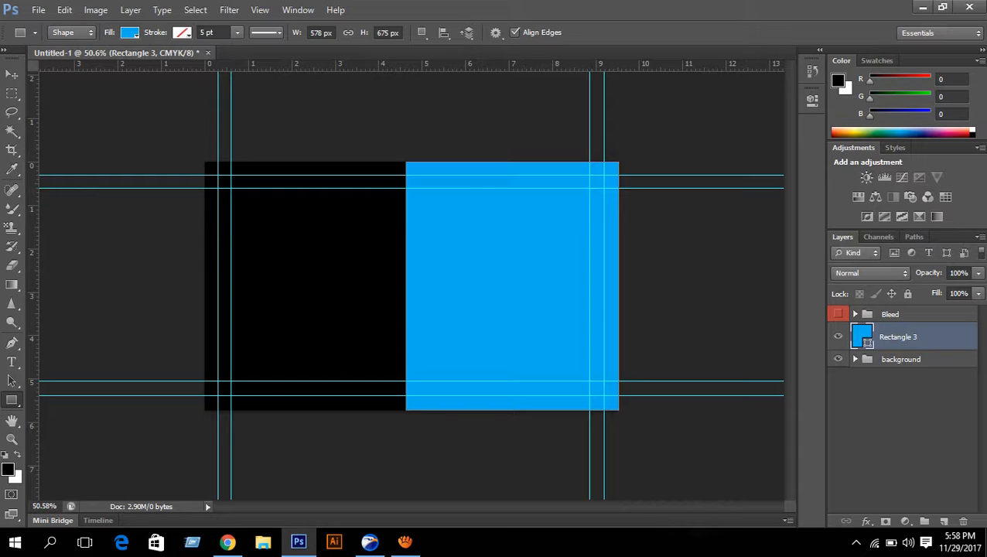
# - Set Rectangle 3's fill to C 88, M 44, Y 22, K 11 in the Color Picker
pyautogui.doubleClick(861, 336)
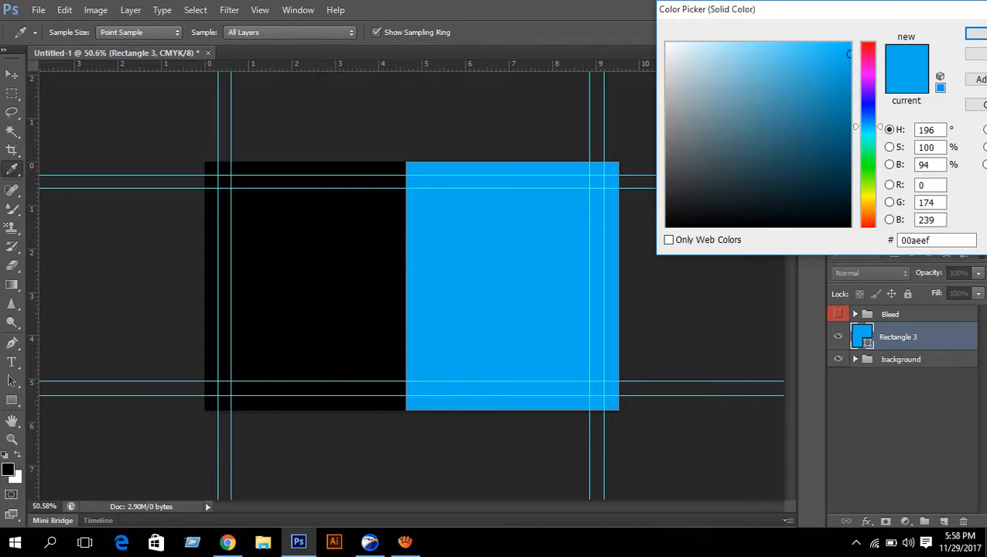
pyautogui.moveTo(913, 9); pyautogui.dragTo(865, 9)
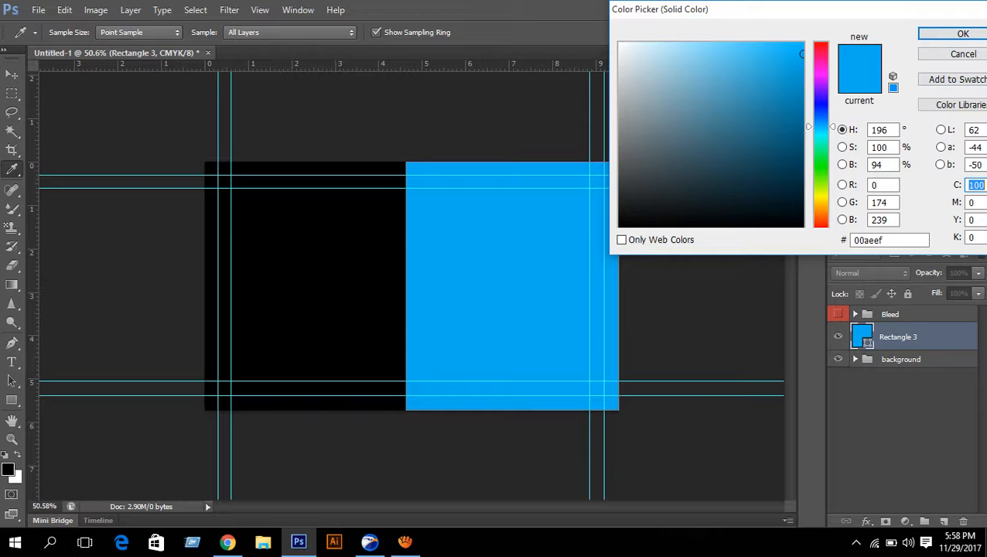
pyautogui.write('65')
pyautogui.press('BackSpace')
pyautogui.press('BackSpace')
pyautogui.write('56')
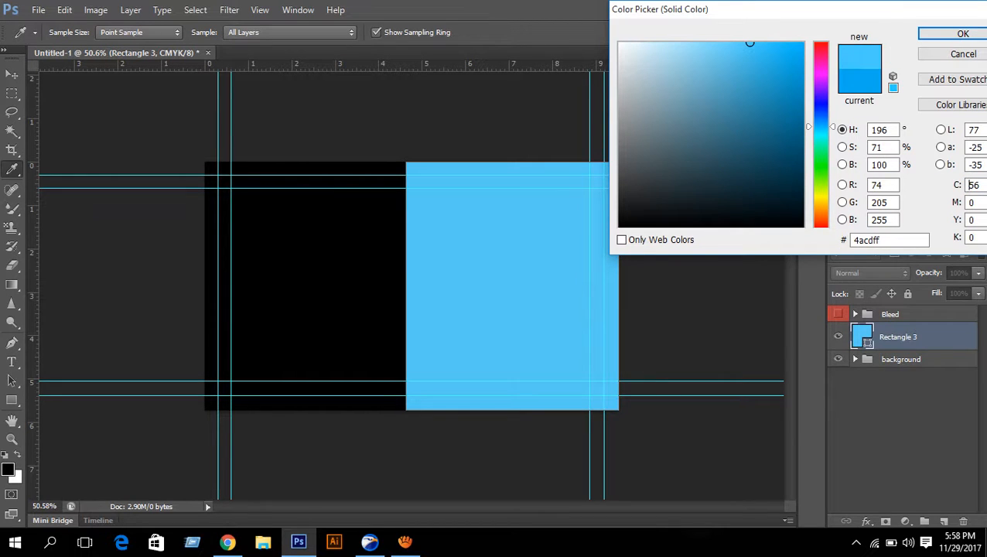
pyautogui.click(799, 90)
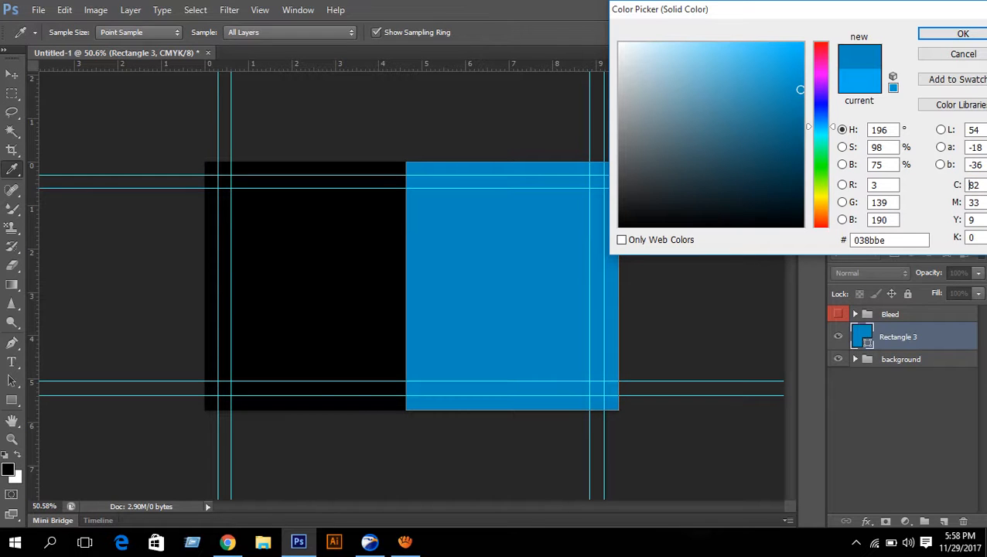
pyautogui.click(800, 104)
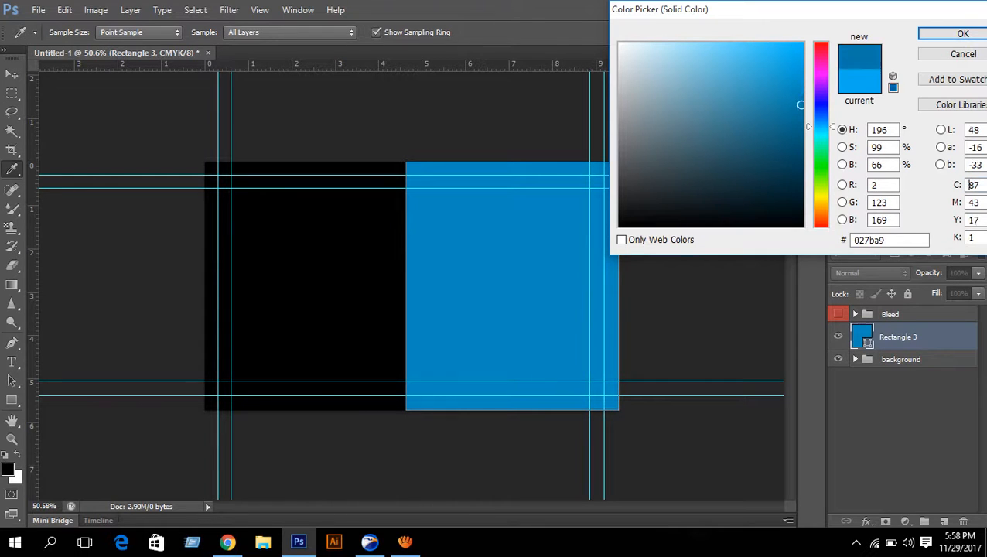
pyautogui.press('Tab')
pyautogui.press('Tab')
pyautogui.press('Tab')
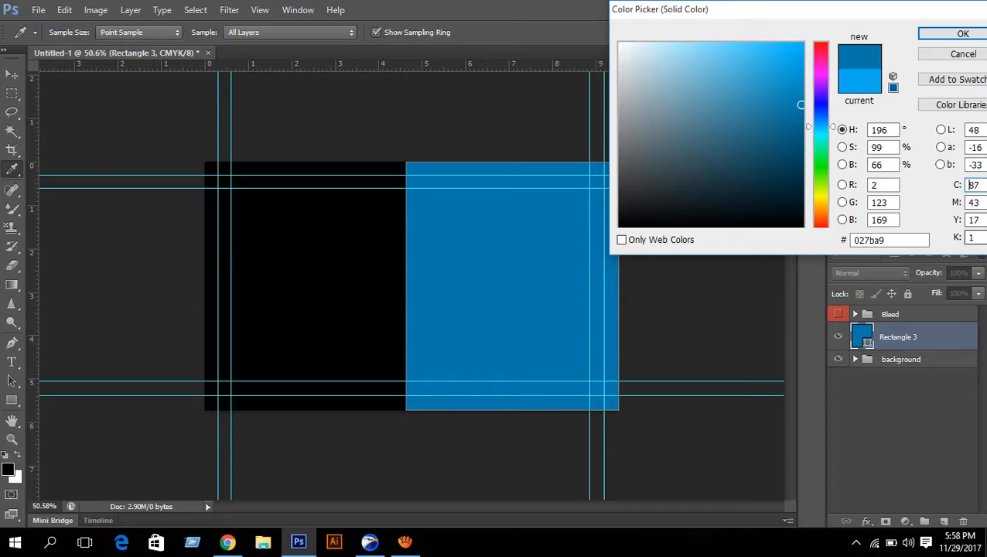
pyautogui.write('11')
pyautogui.hotkey('shift', 'Tab')
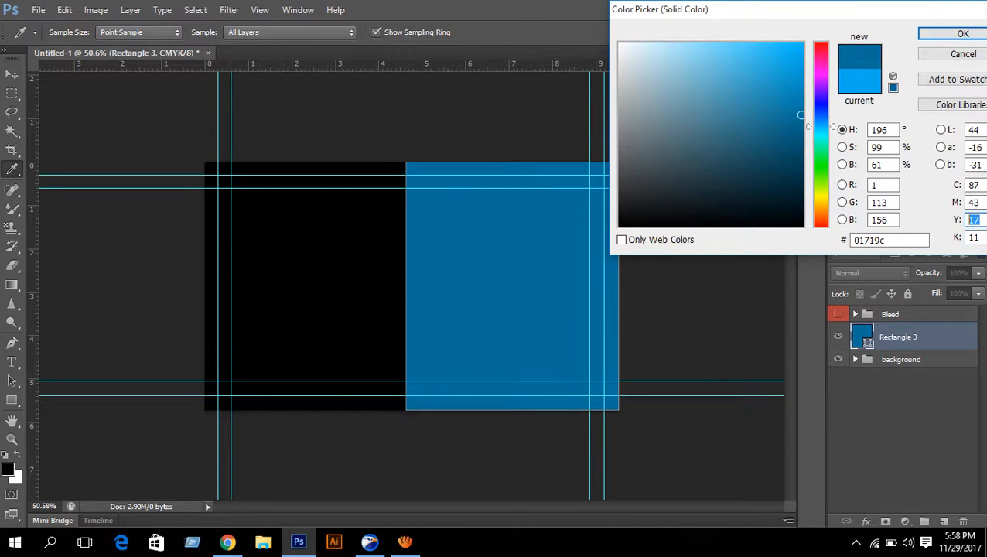
pyautogui.write('22')
pyautogui.hotkey('shift', 'Tab')
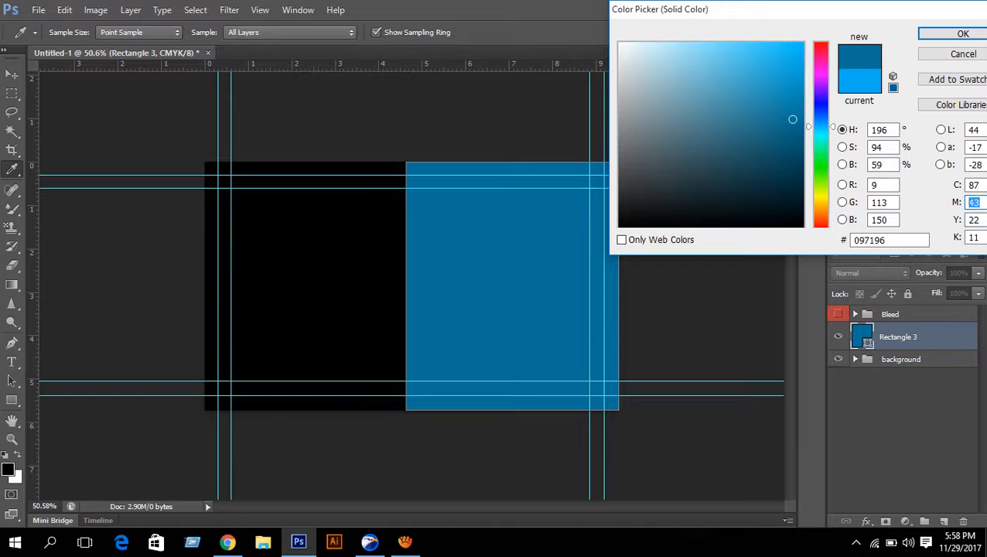
pyautogui.write('44')
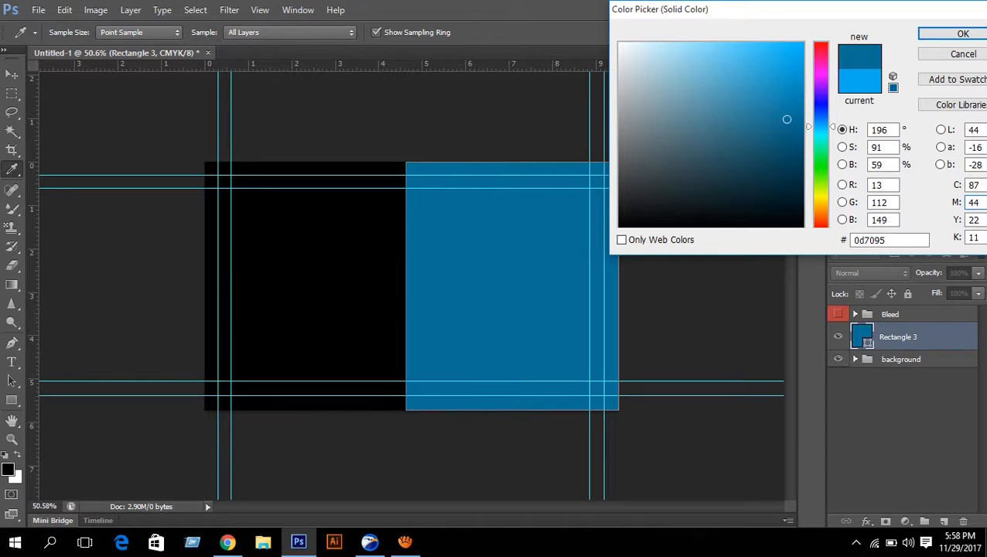
pyautogui.hotkey('shift', 'Tab')
pyautogui.write('88')
pyautogui.press('Return')
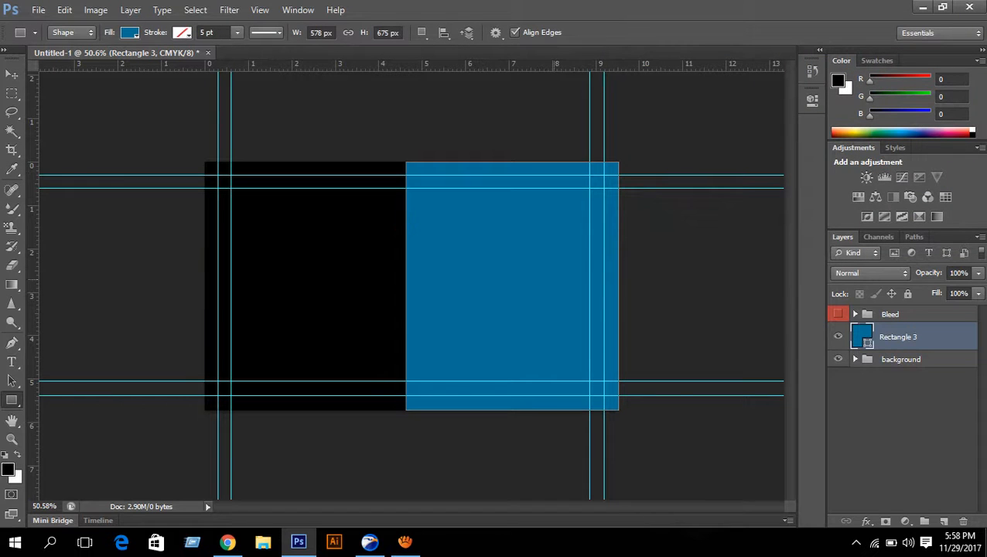
pyautogui.scroll(2, 412, 282)
pyautogui.scroll(-2, 405, 281)
pyautogui.scroll(1, 405, 281)
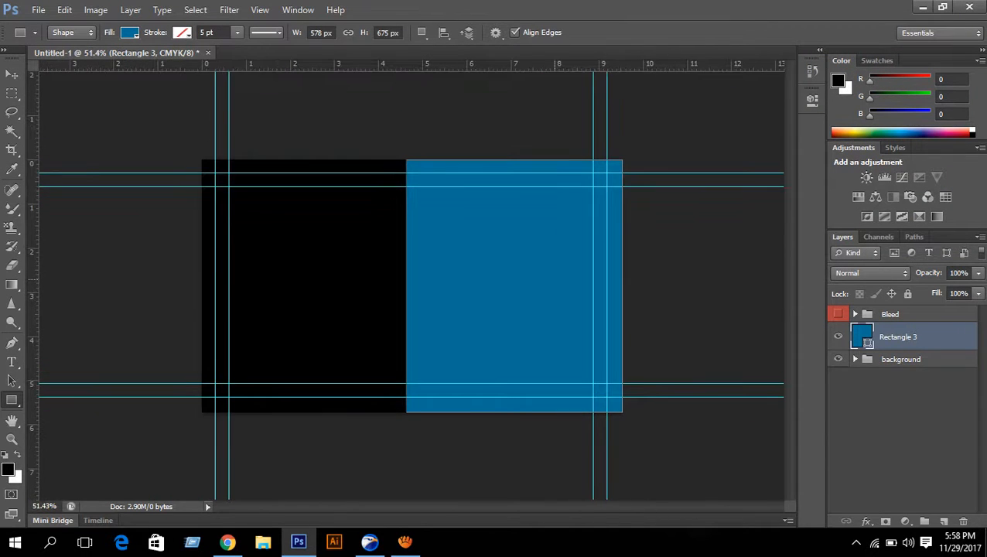
pyautogui.scroll(-1, 405, 282)
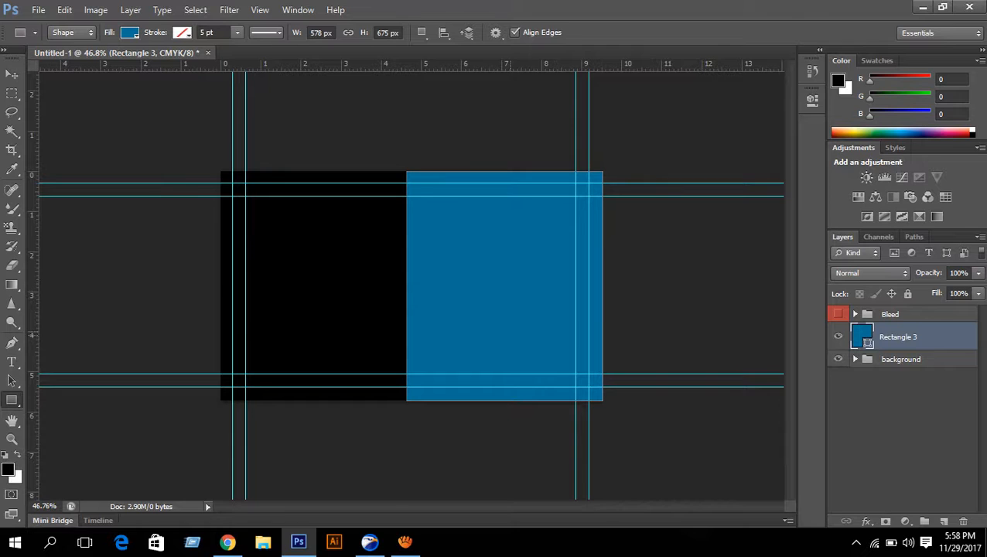
# - Draw a tall narrow rectangle near the card's right edge with the Rectangle tool
pyautogui.click(900, 359)
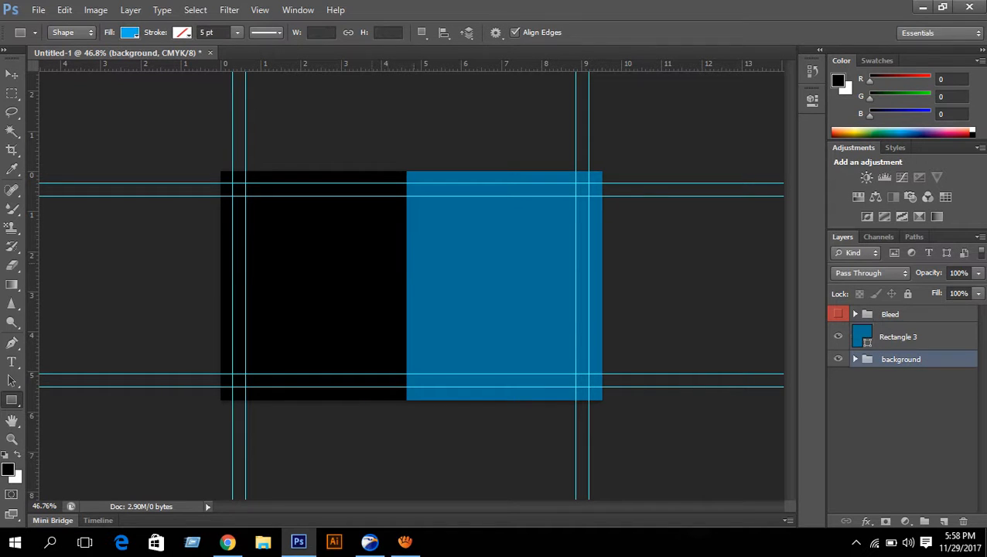
pyautogui.rightClick(11, 400)
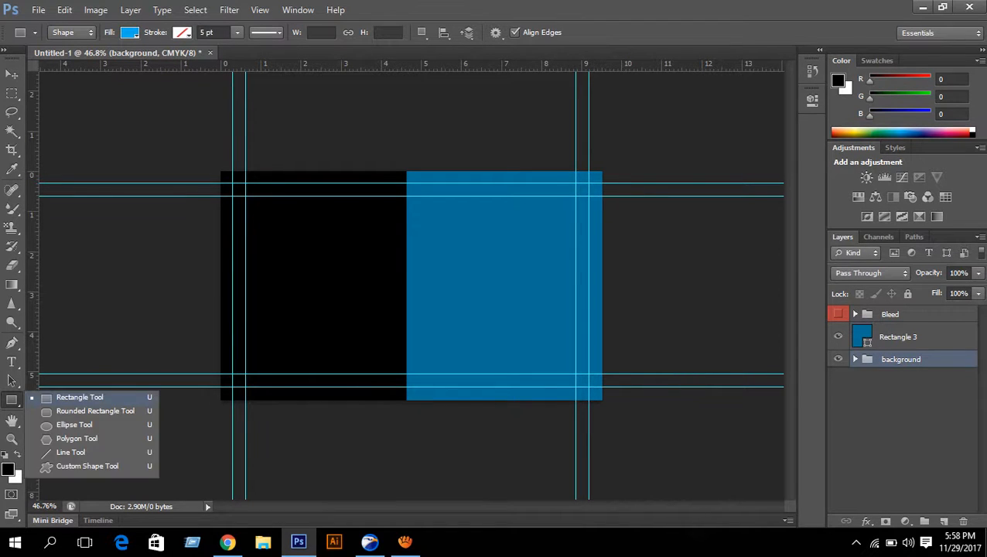
pyautogui.click(80, 398)
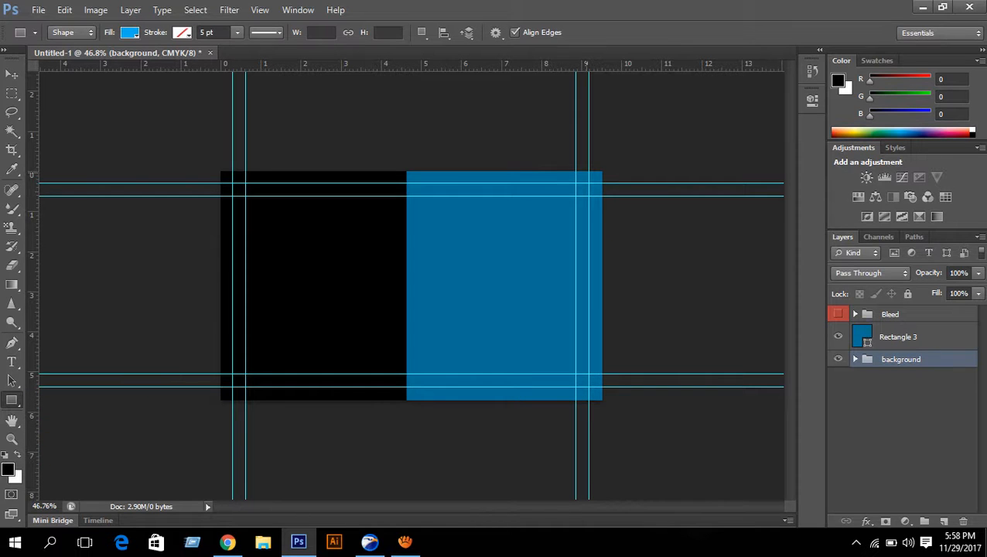
pyautogui.moveTo(556, 168); pyautogui.dragTo(608, 400)
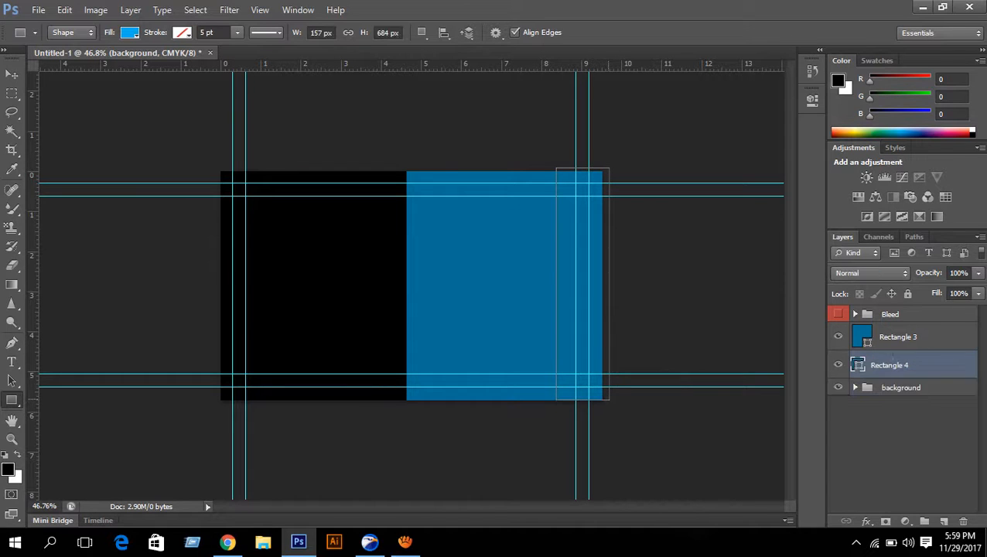
# - Free-transform the new rectangle and align its top with the card's top edge
pyautogui.hotkey('ctrl', 't')
pyautogui.scroll(3, 465, 272)
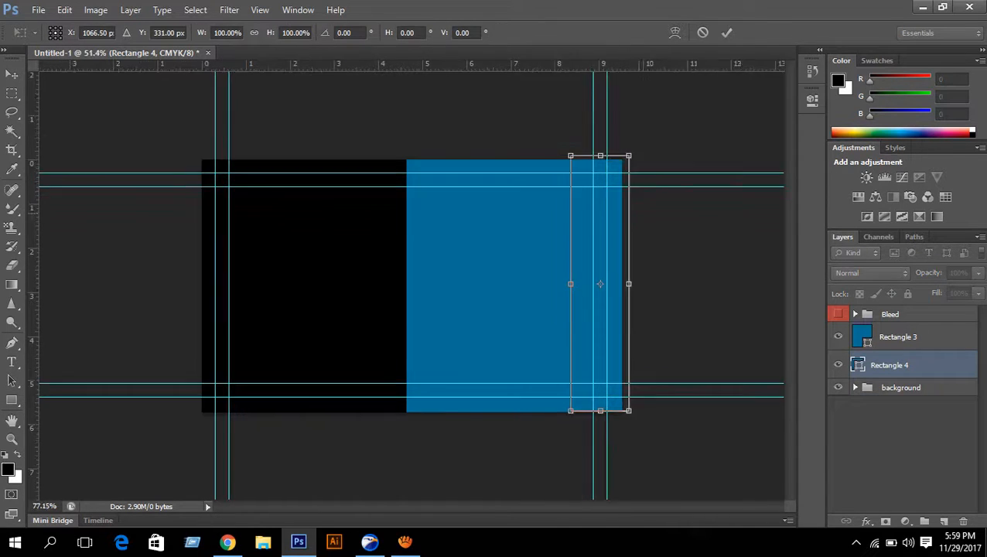
pyautogui.scroll(-2, 747, 303)
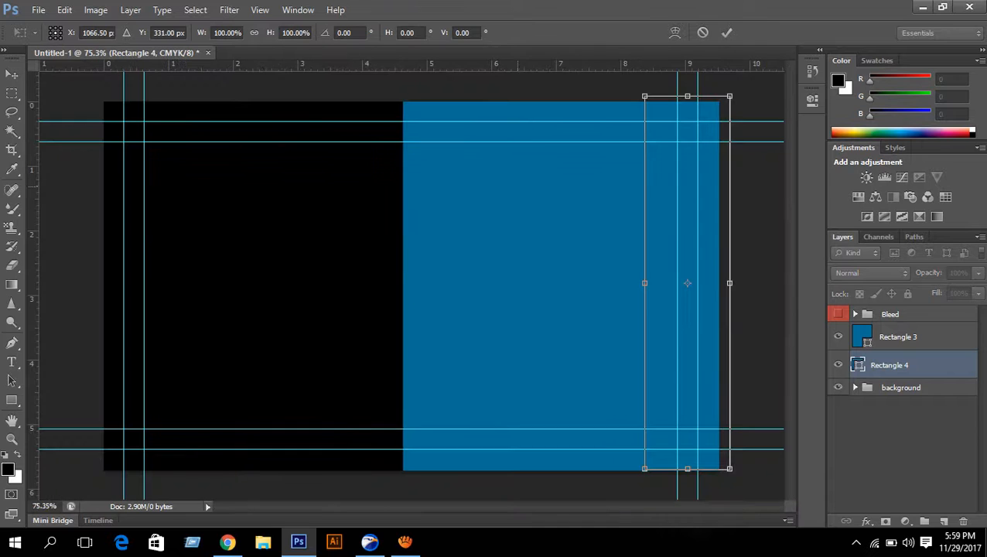
pyautogui.scroll(4, 718, 341)
pyautogui.scroll(-1, 727, 232)
pyautogui.scroll(4, 727, 232)
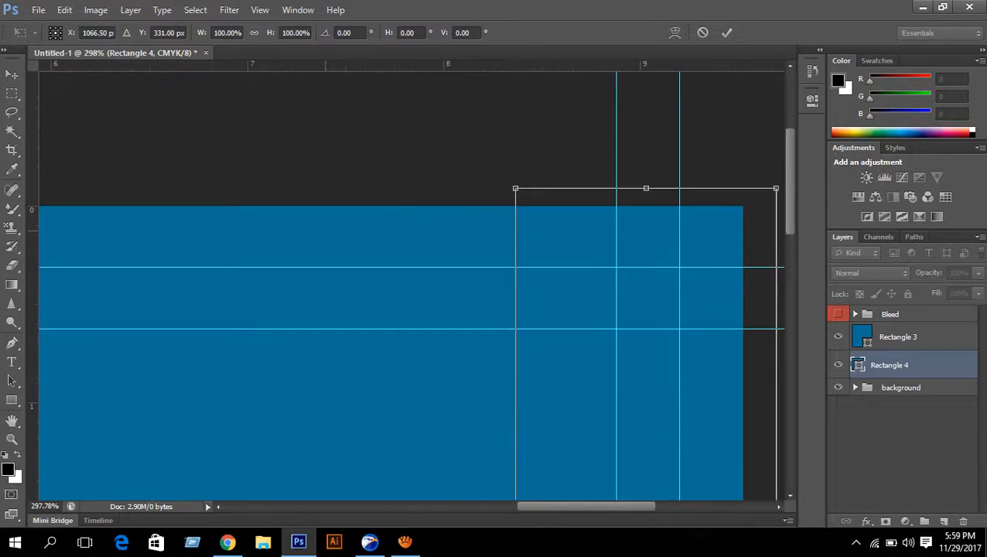
pyautogui.moveTo(647, 235); pyautogui.dragTo(617, 347)
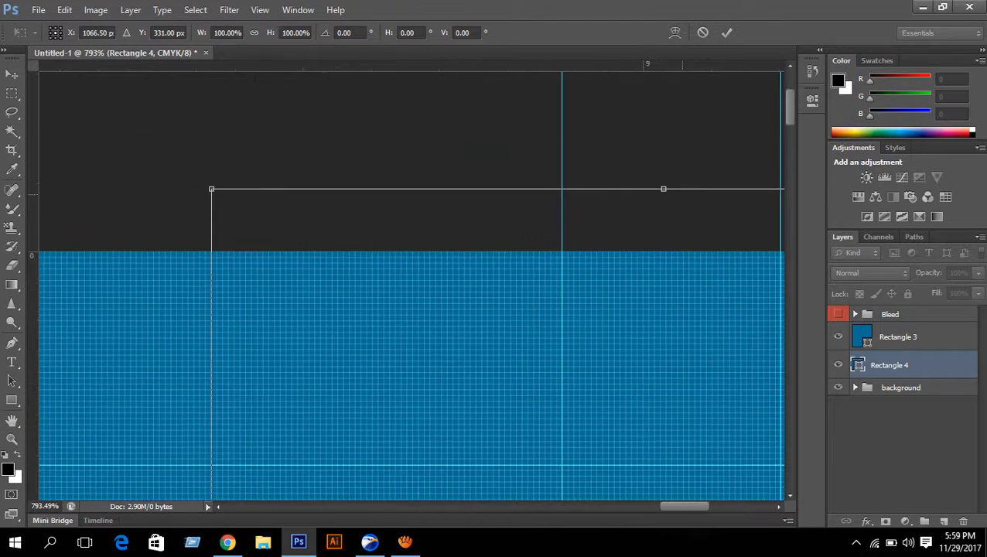
pyautogui.moveTo(663, 189); pyautogui.dragTo(664, 251)
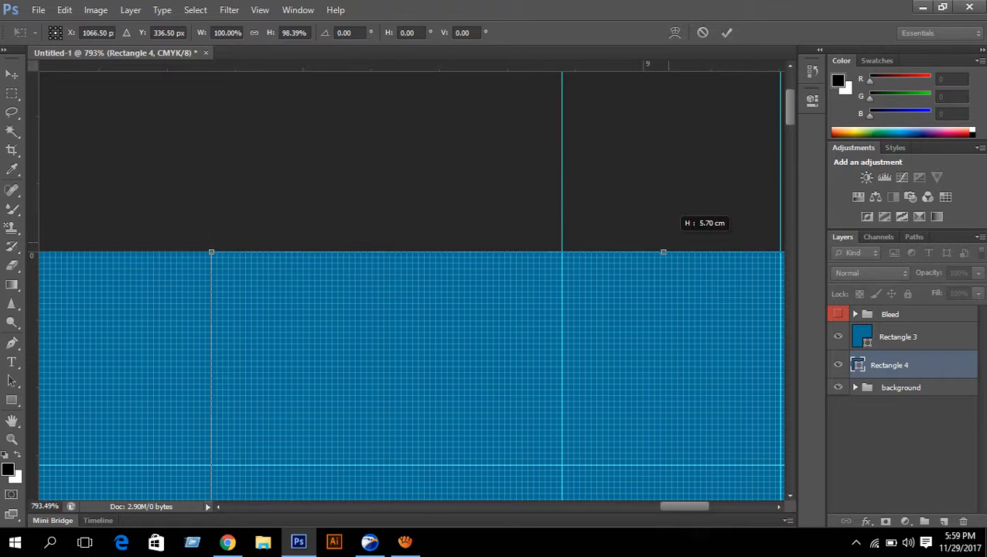
pyautogui.scroll(-3, 667, 252)
pyautogui.scroll(-3, 668, 252)
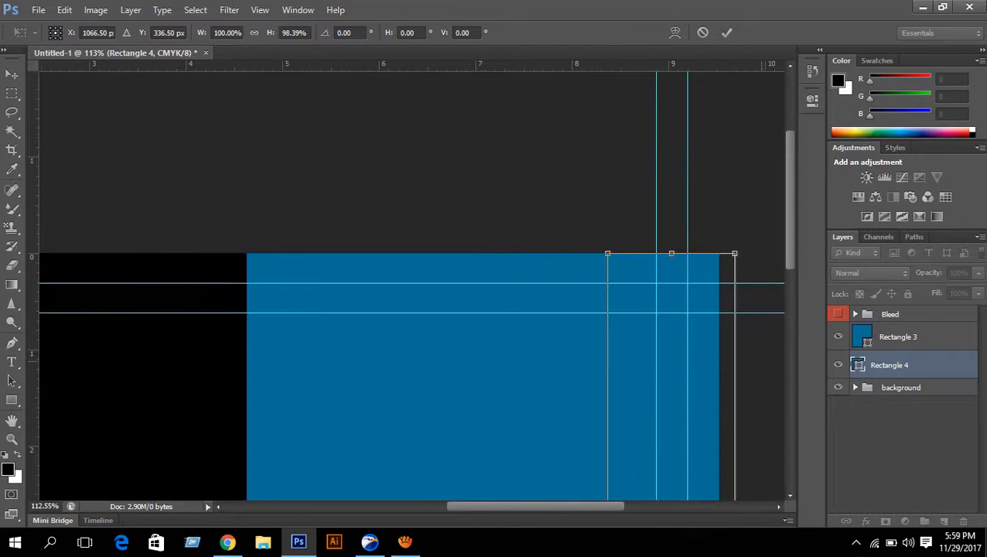
# - Narrow the strip to the blue panel's edge and extend it to the panel's bottom
pyautogui.moveTo(477, 346); pyautogui.dragTo(229, 129)
pyautogui.scroll(10, 499, 323)
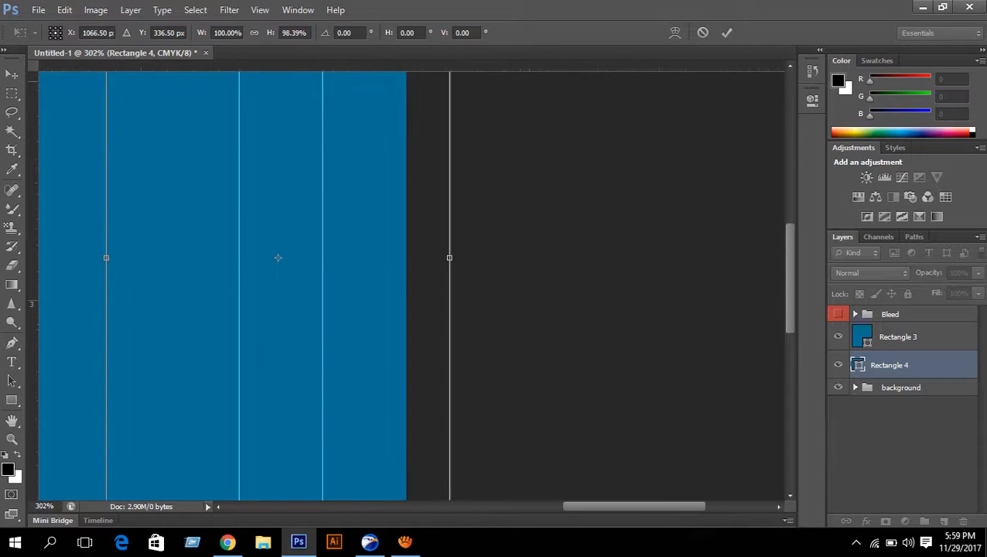
pyautogui.moveTo(535, 392); pyautogui.dragTo(553, 436)
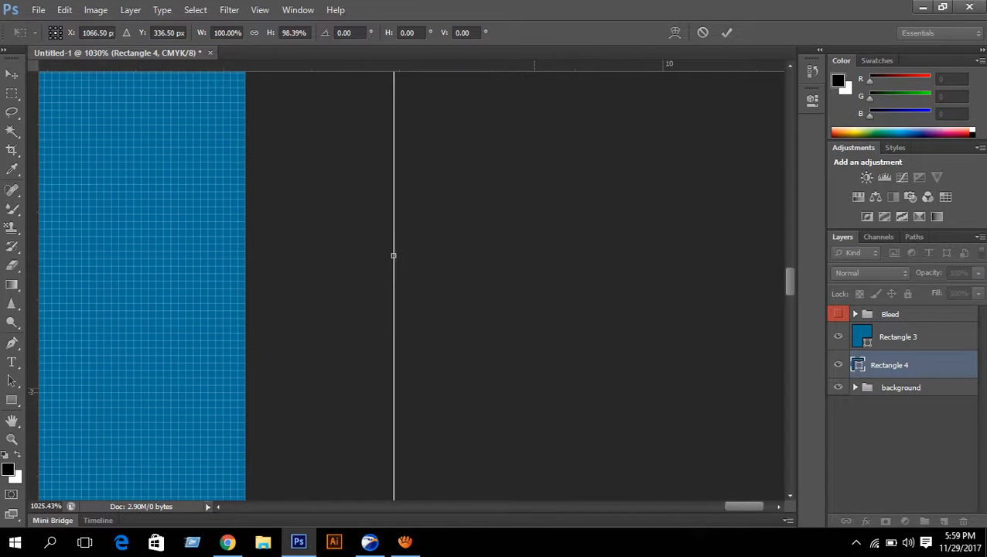
pyautogui.moveTo(392, 255); pyautogui.dragTo(244, 255)
pyautogui.scroll(-12, 245, 255)
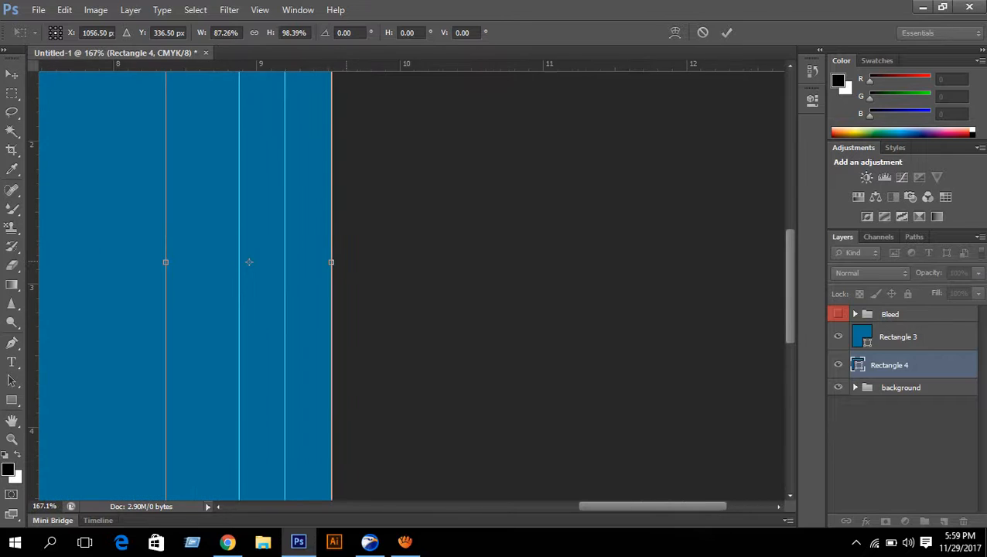
pyautogui.scroll(5, 685, 444)
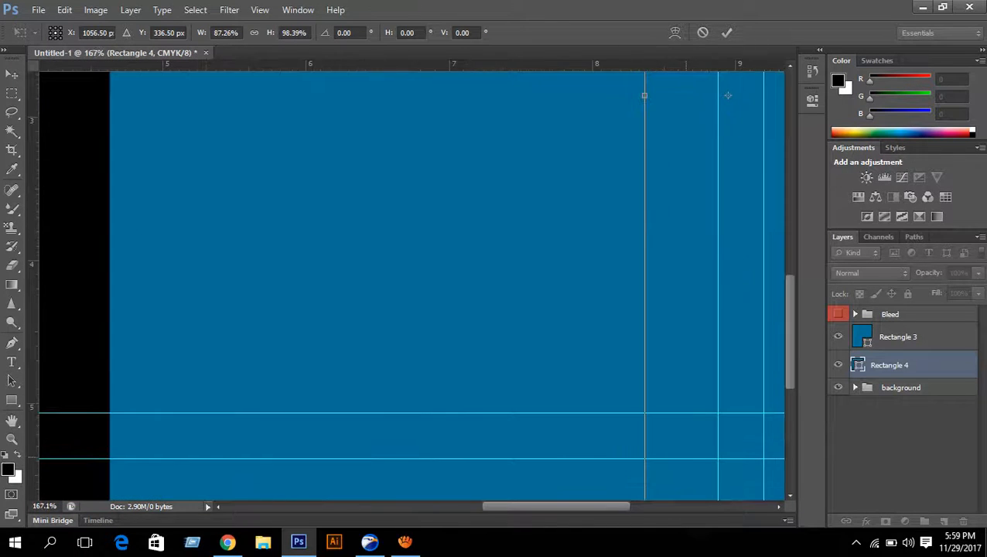
pyautogui.scroll(10, 411, 286)
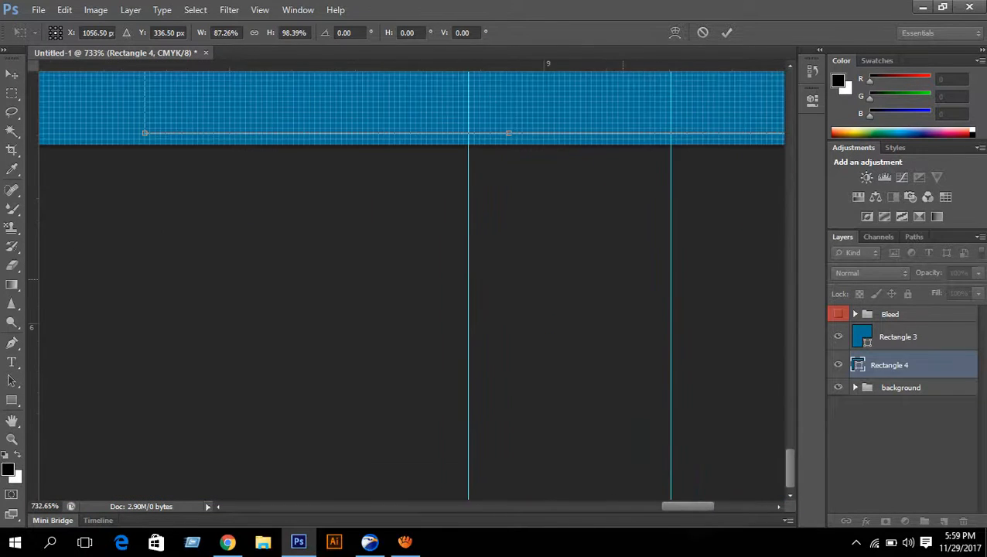
pyautogui.scroll(4, 350, 286)
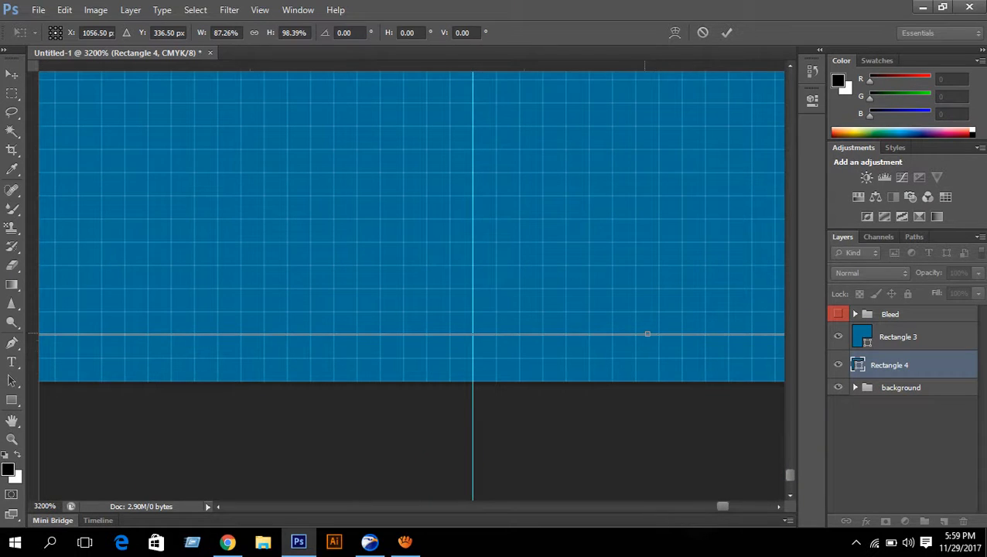
pyautogui.moveTo(647, 334); pyautogui.dragTo(647, 380)
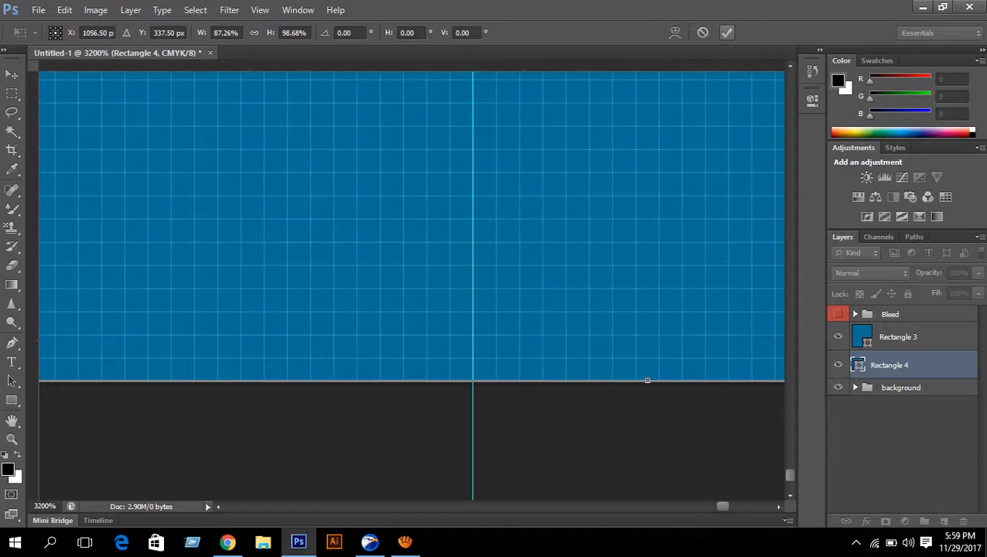
pyautogui.press('Return')
pyautogui.scroll(-10, 648, 380)
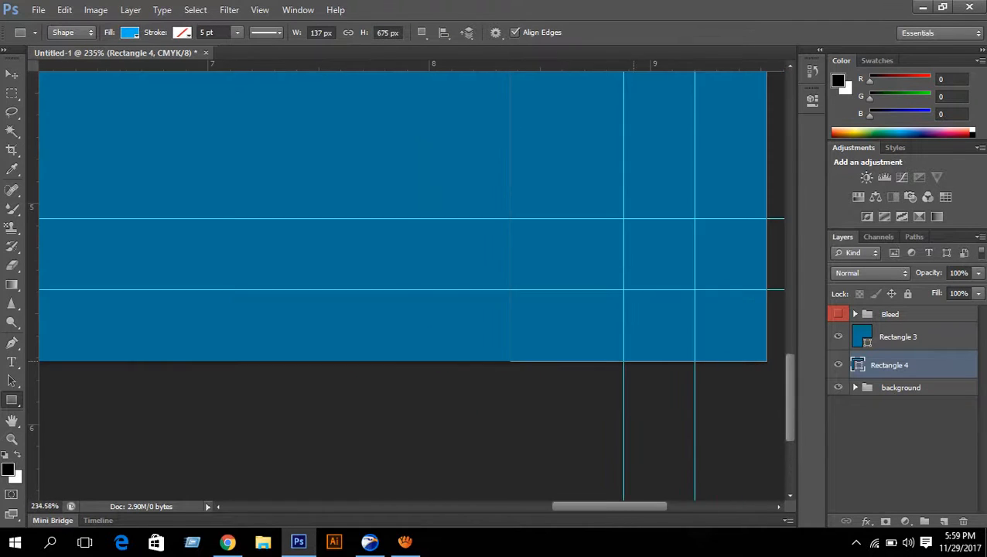
pyautogui.scroll(-5, 647, 380)
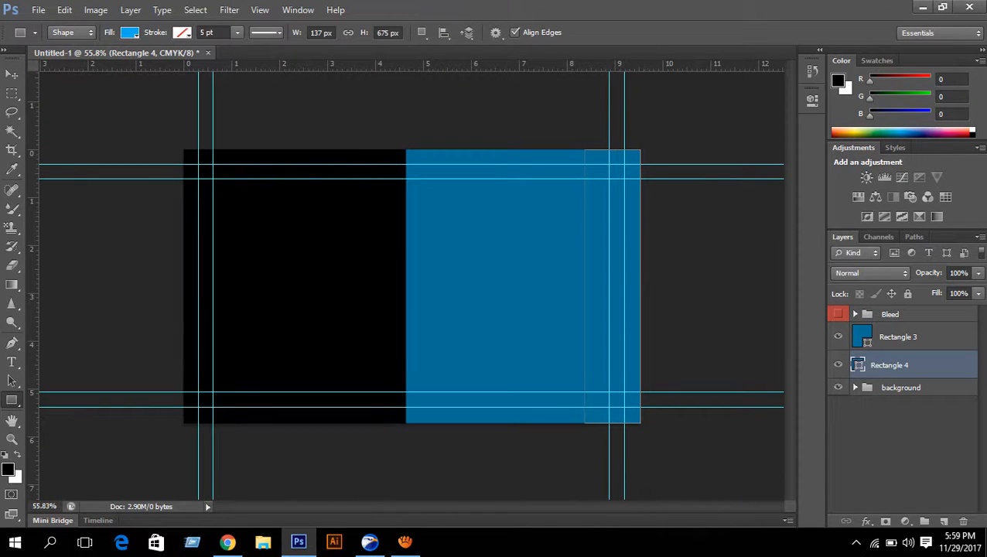
# - Make Rectangle 4 white with C 0 and stack it above Rectangle 3
pyautogui.doubleClick(858, 365)
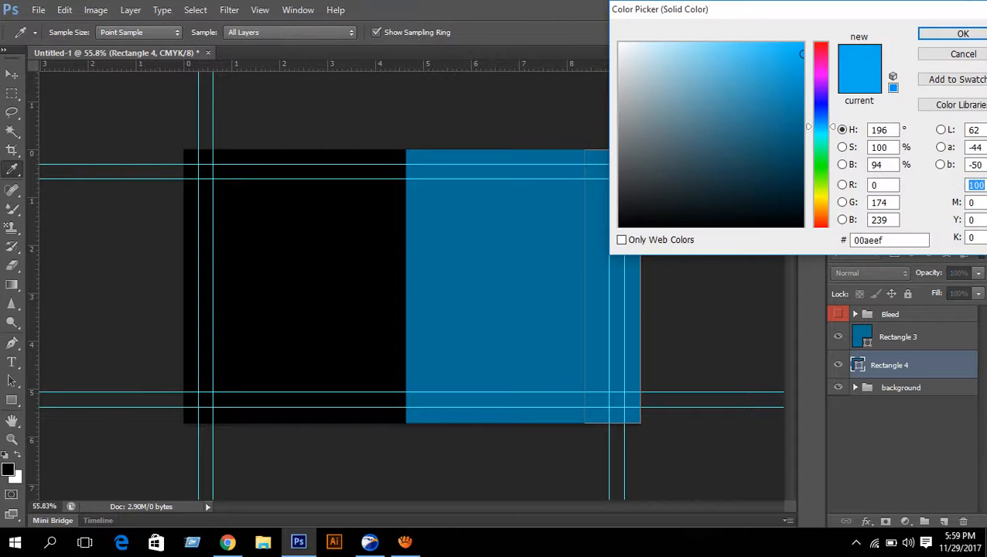
pyautogui.write('0')
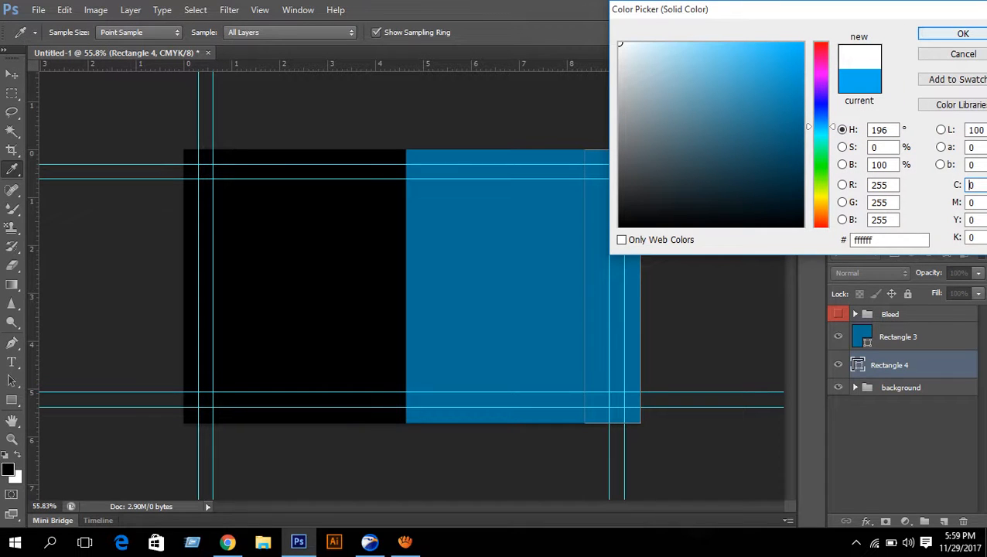
pyautogui.press('Return')
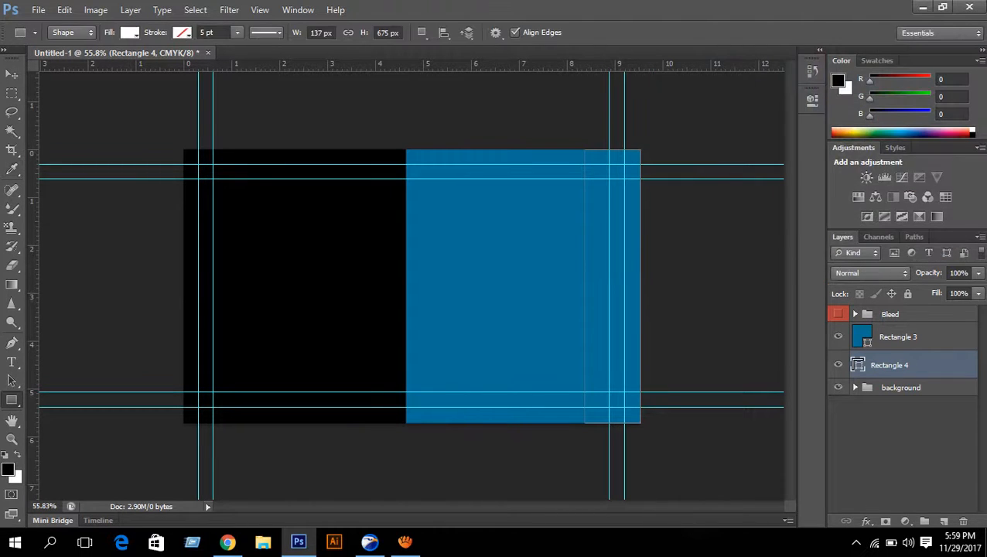
pyautogui.moveTo(890, 365); pyautogui.dragTo(889, 334)
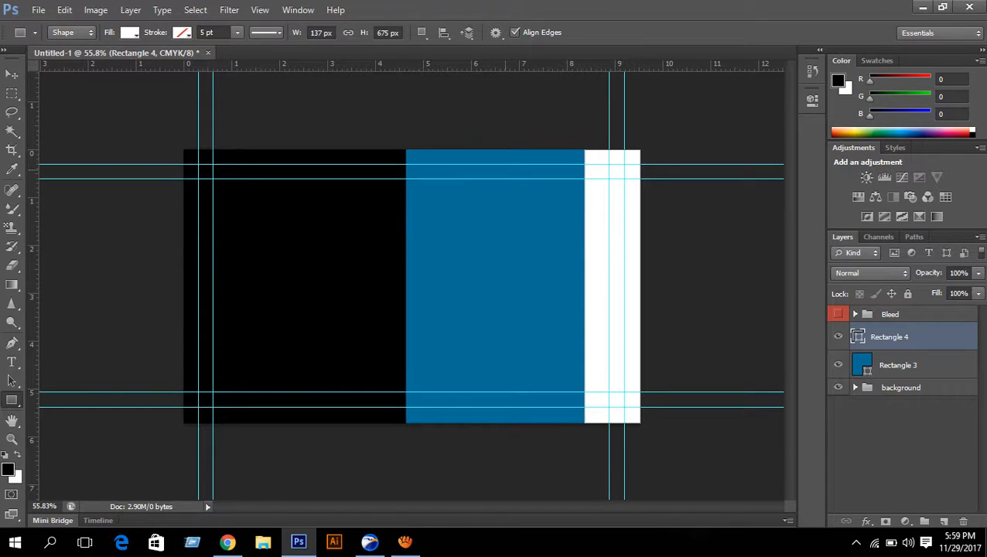
# - Narrow the white strip from its left side to 127 px wide
pyautogui.hotkey('ctrl', 't')
pyautogui.scroll(6, 611, 287)
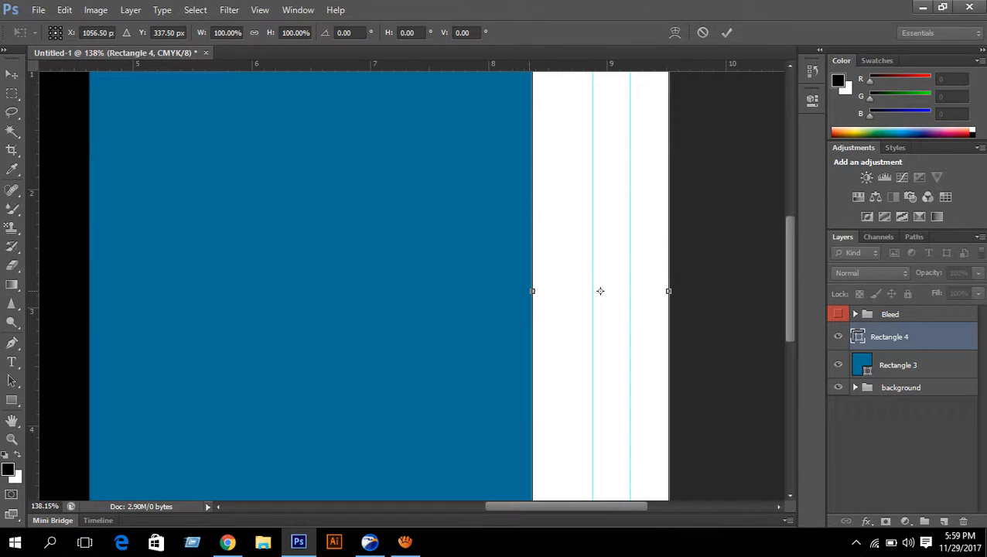
pyautogui.moveTo(532, 291); pyautogui.dragTo(542, 290)
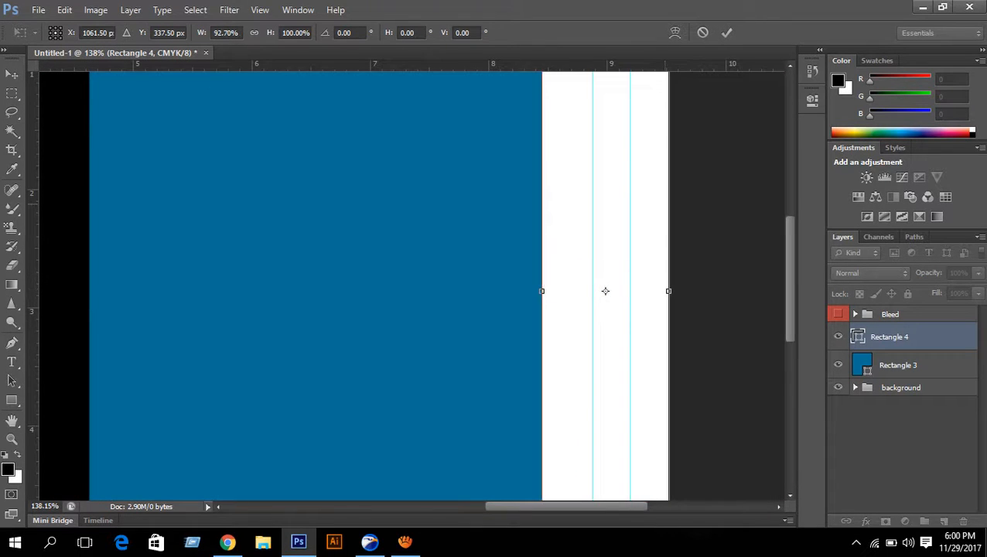
pyautogui.press('Return')
pyautogui.scroll(-5, 619, 195)
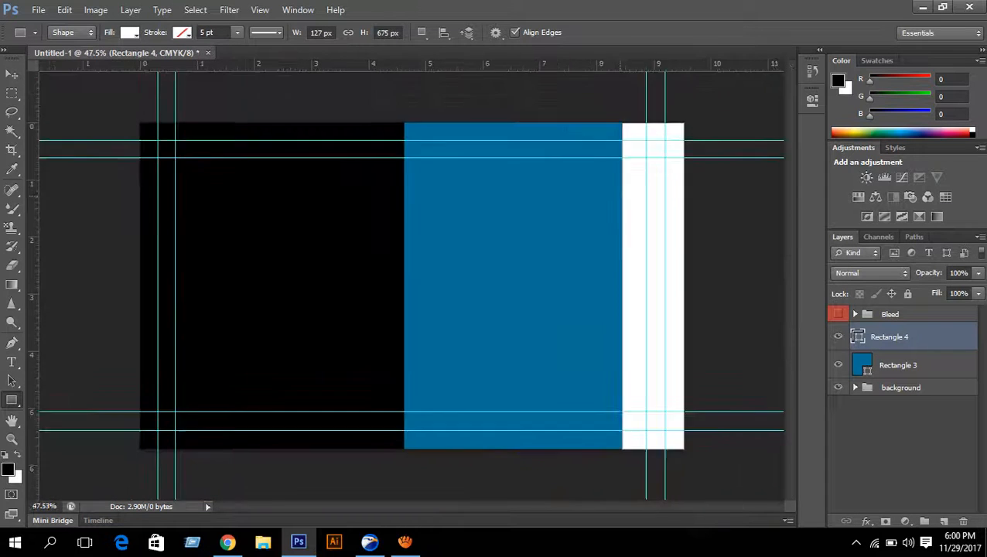
pyautogui.scroll(2, 412, 286)
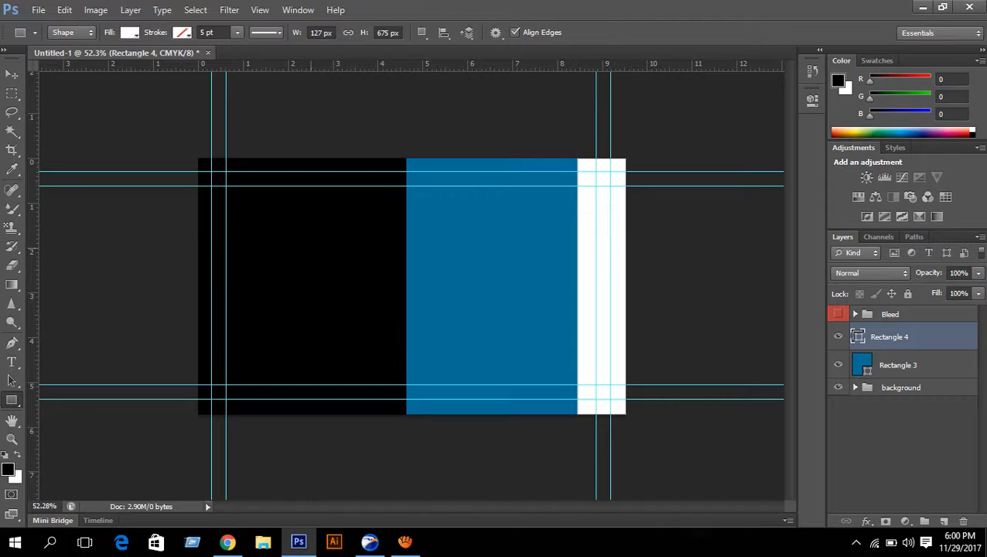
# - Create a new 127 × 675 px rectangle with exact dimensions
pyautogui.click(311, 247)
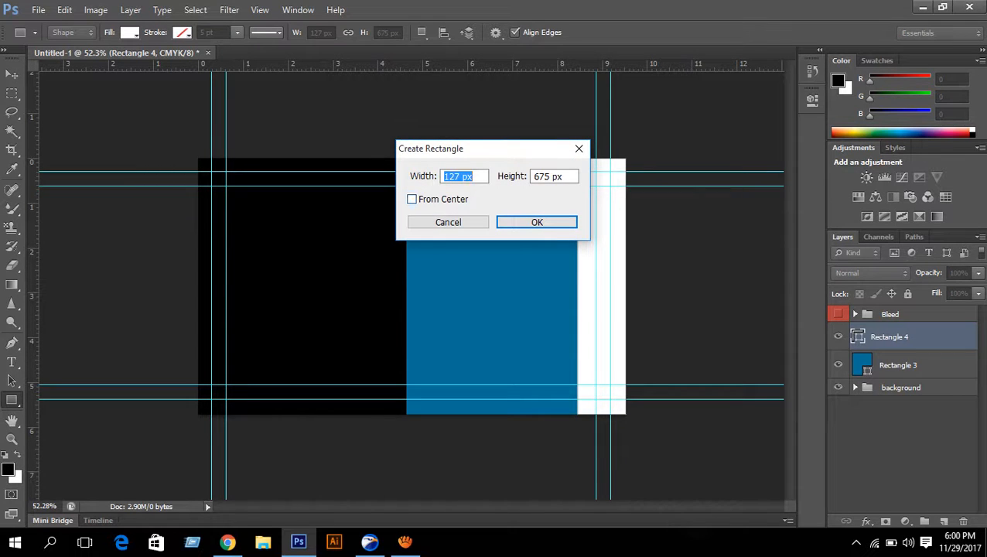
pyautogui.press('Return')
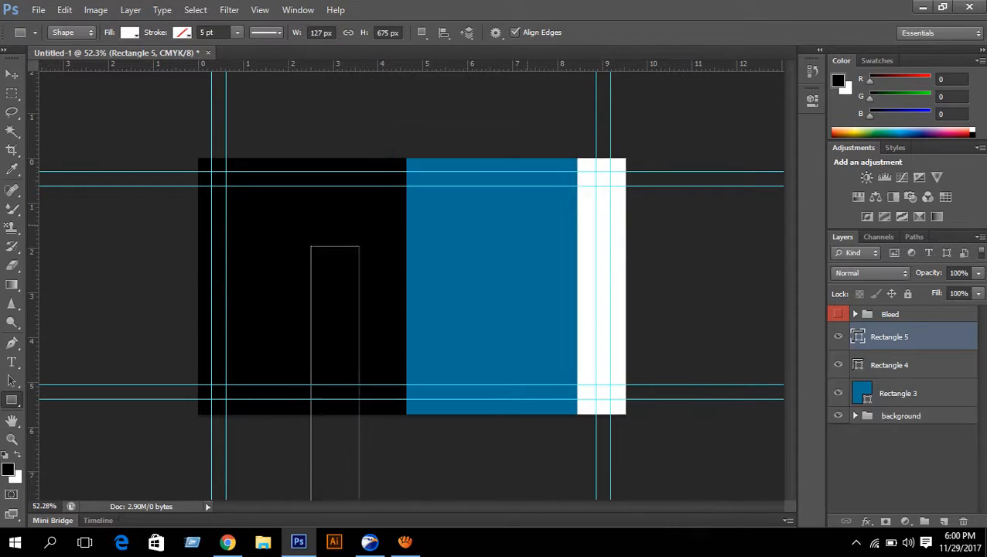
pyautogui.scroll(-3, 414, 297)
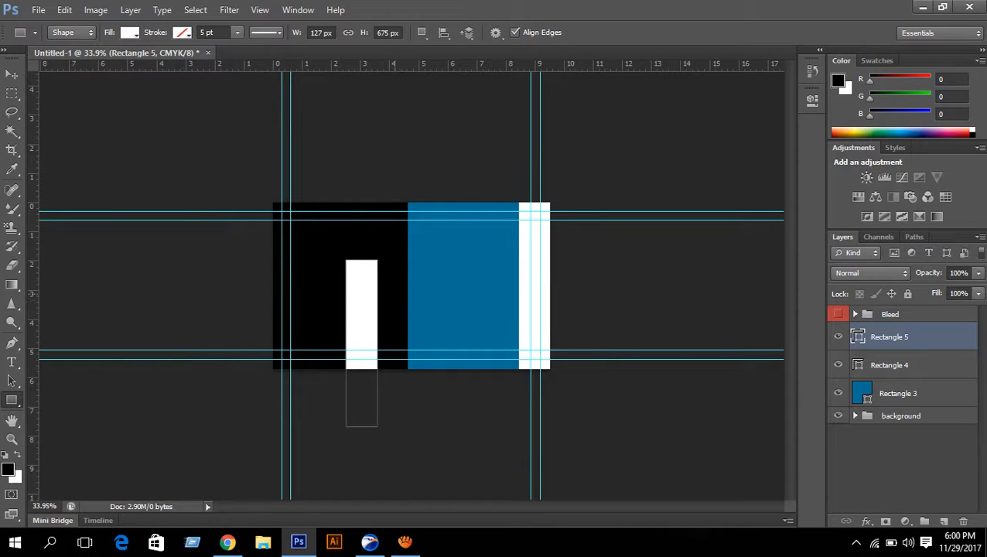
# - Shorten the new rectangle into a small square and move it to the card's top-left corner
pyautogui.hotkey('ctrl', 't')
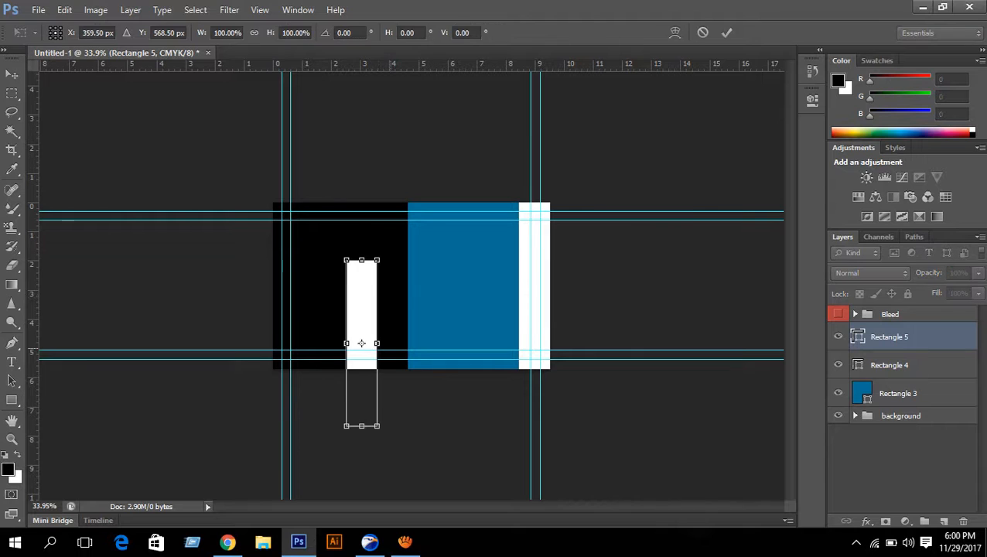
pyautogui.moveTo(361, 426); pyautogui.dragTo(349, 273)
pyautogui.scroll(10, 412, 286)
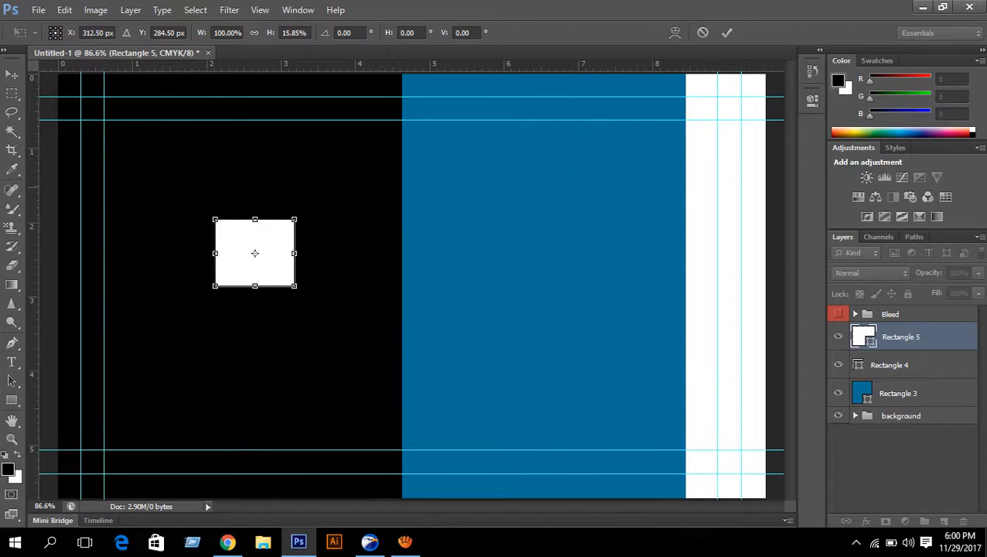
pyautogui.scroll(4, 356, 210)
pyautogui.moveTo(319, 187); pyautogui.dragTo(648, 332)
pyautogui.moveTo(540, 419); pyautogui.dragTo(312, 207)
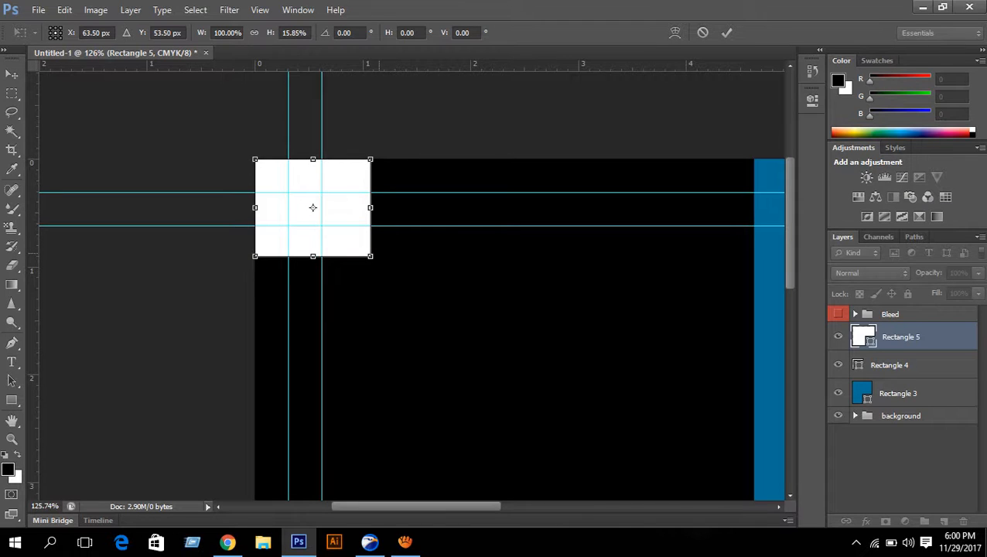
# - Fine-tune the corner square's size, enlarging and then shrinking it slightly
pyautogui.moveTo(371, 256); pyautogui.dragTo(381, 265)
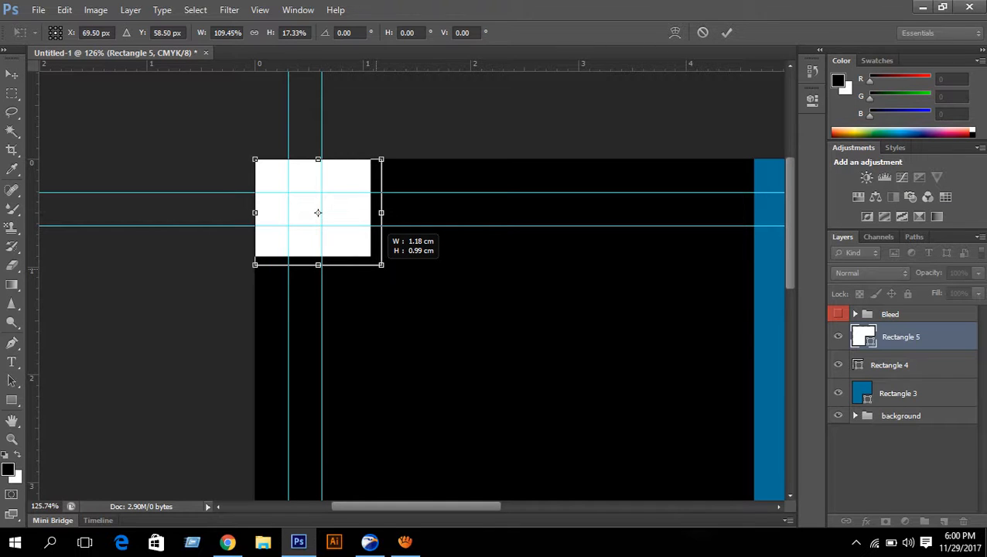
pyautogui.scroll(-5, 457, 252)
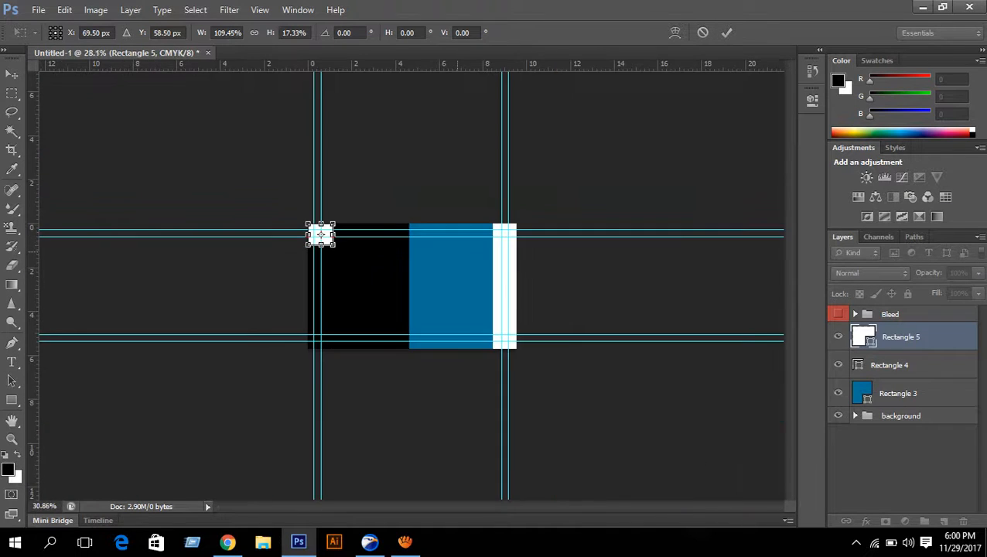
pyautogui.scroll(5, 392, 272)
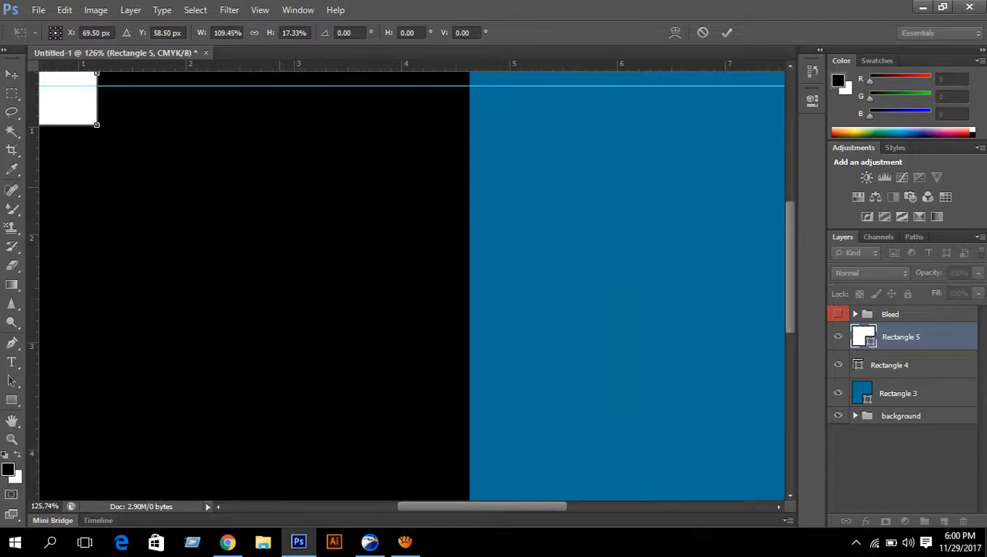
pyautogui.scroll(3, 392, 272)
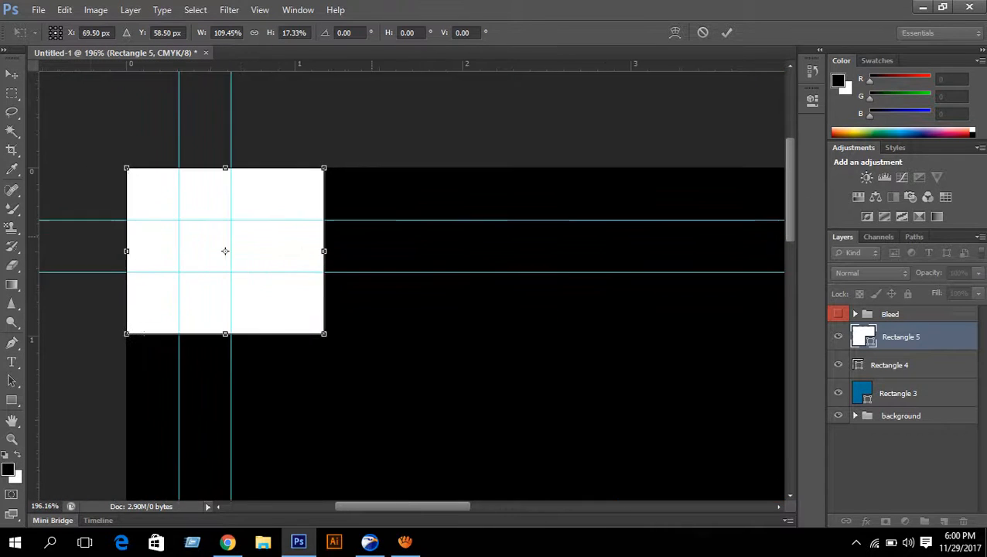
pyautogui.scroll(2, 326, 326)
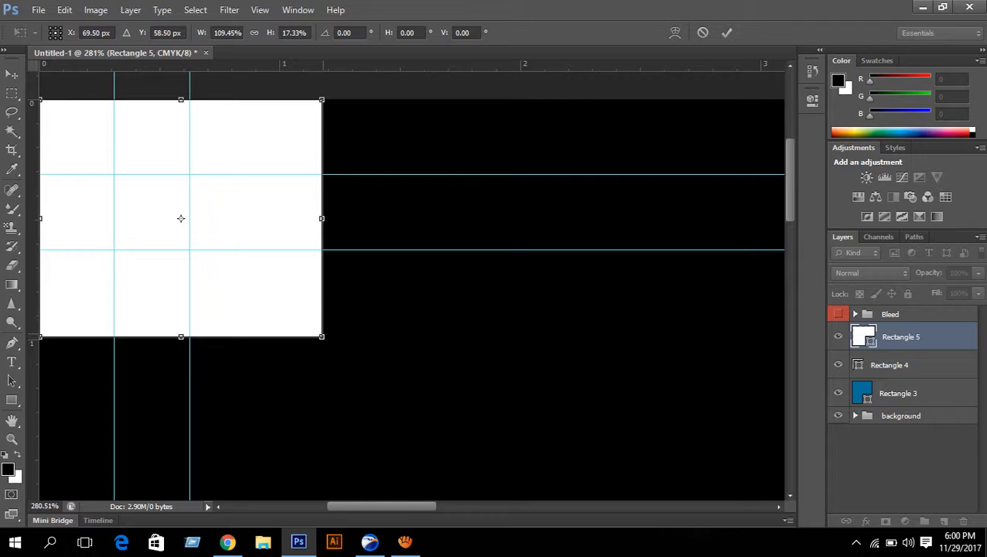
pyautogui.moveTo(321, 336); pyautogui.dragTo(281, 303)
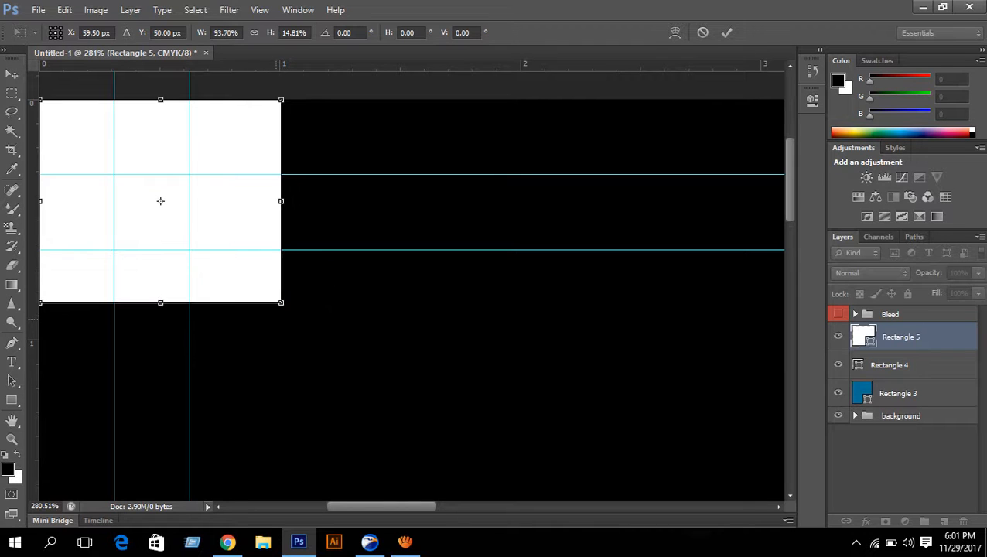
pyautogui.scroll(-8, 406, 312)
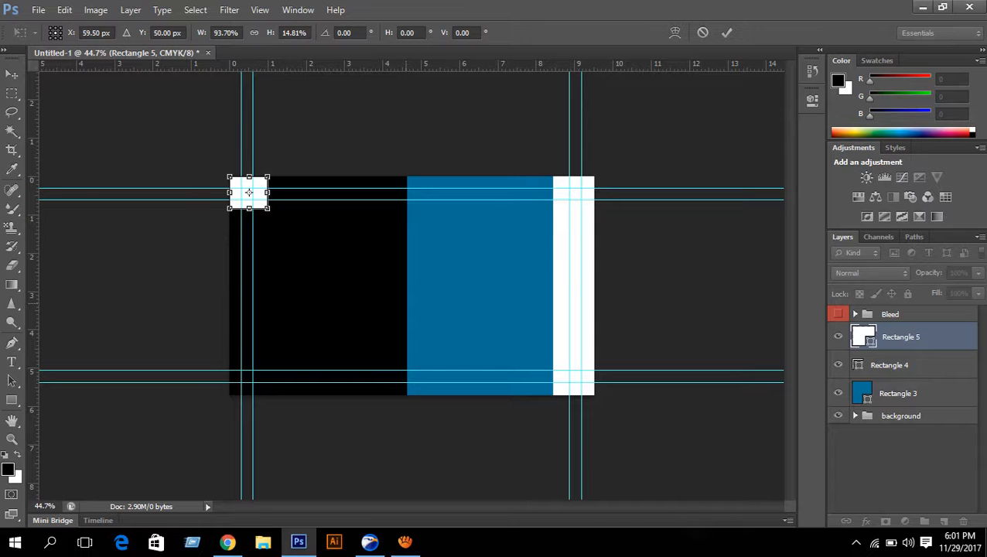
pyautogui.scroll(4, 252, 166)
pyautogui.moveTo(252, 166); pyautogui.dragTo(337, 283)
pyautogui.scroll(4, 238, 217)
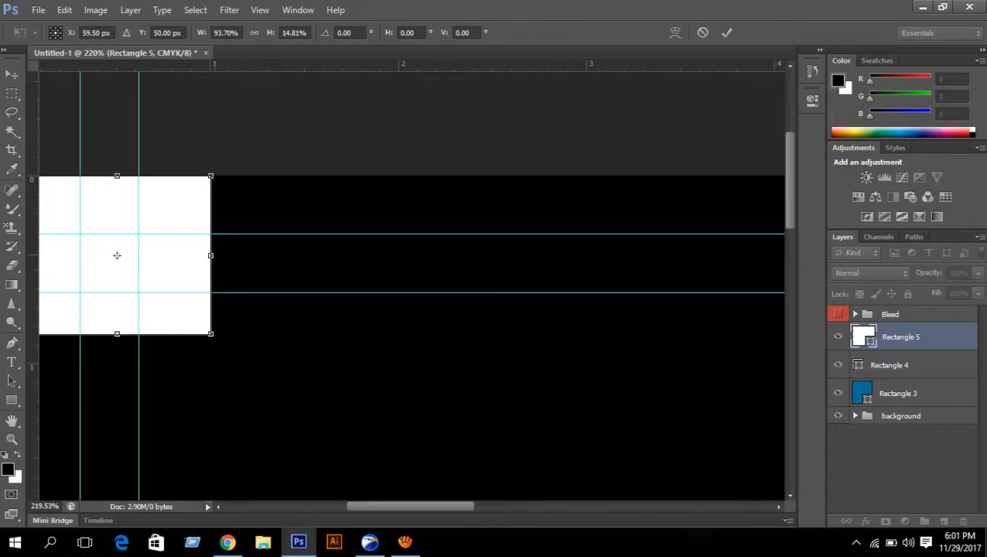
# - Narrow the white square from its right side to about 85% width between the guides
pyautogui.moveTo(210, 255); pyautogui.dragTo(193, 256)
pyautogui.scroll(-3, 265, 256)
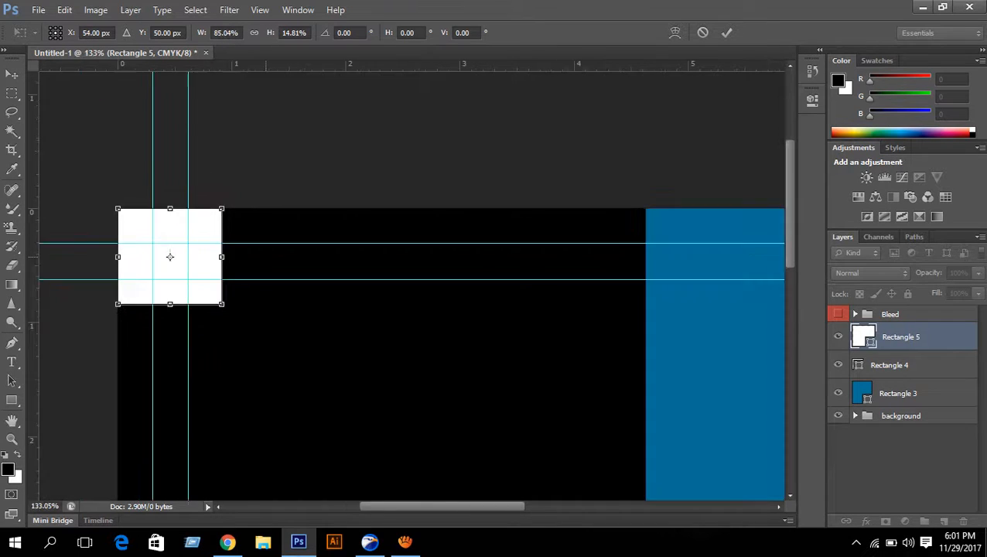
pyautogui.scroll(-6, 412, 287)
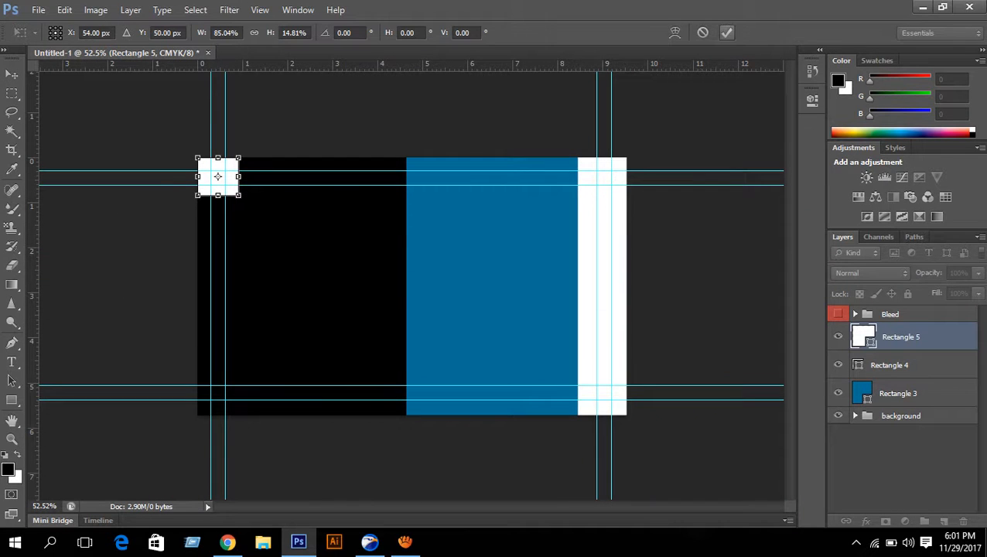
pyautogui.scroll(5, 313, 220)
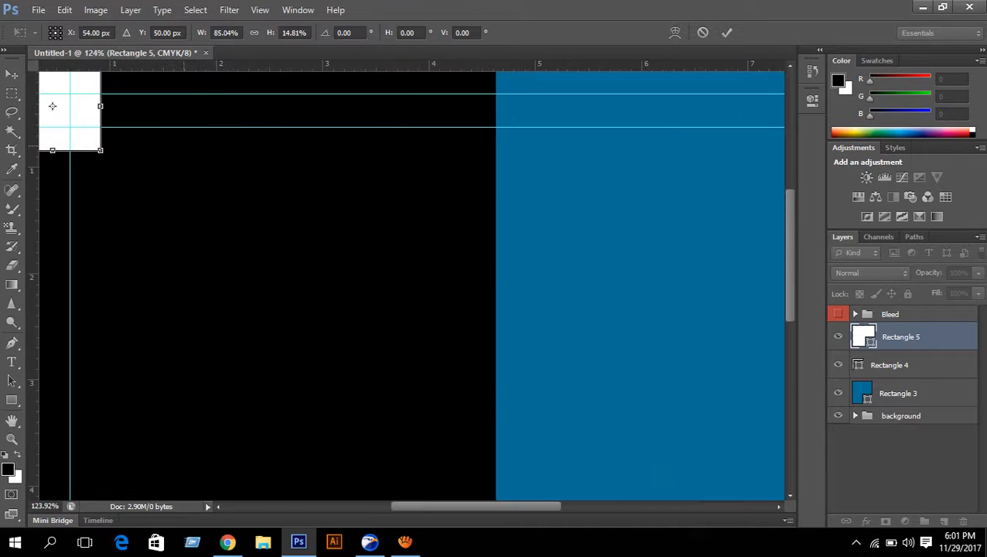
pyautogui.moveTo(135, 116); pyautogui.dragTo(381, 289)
pyautogui.scroll(12, 311, 218)
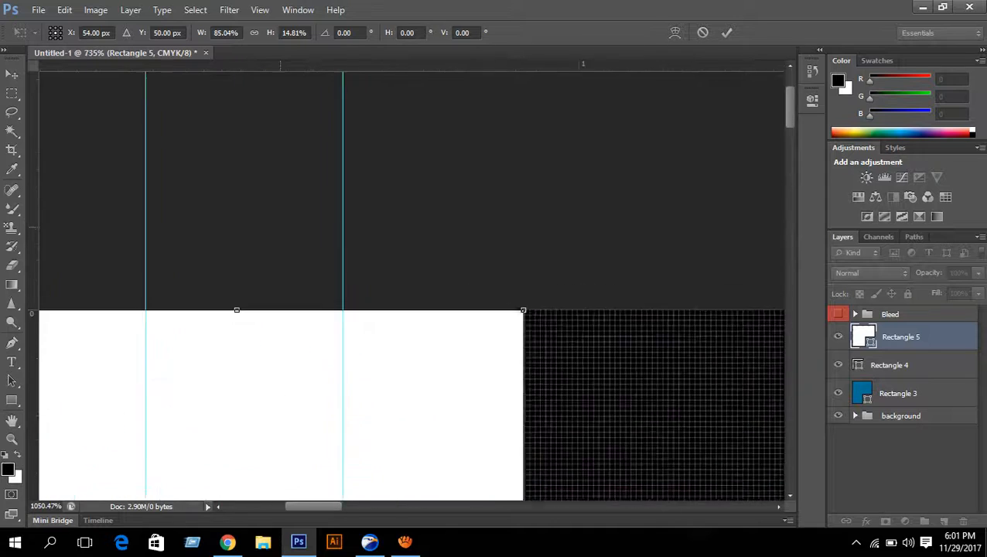
pyautogui.scroll(5, 541, 325)
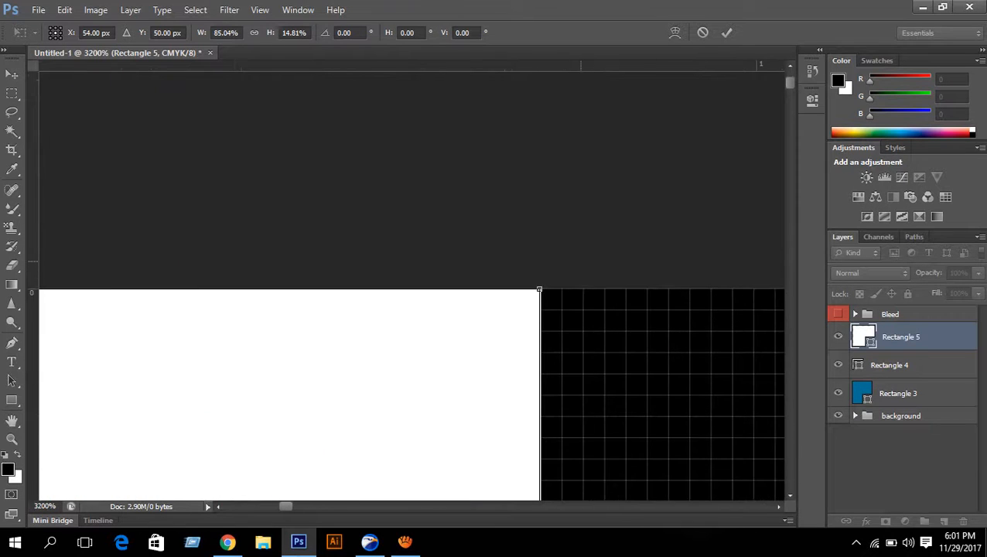
pyautogui.scroll(-8, 663, 454)
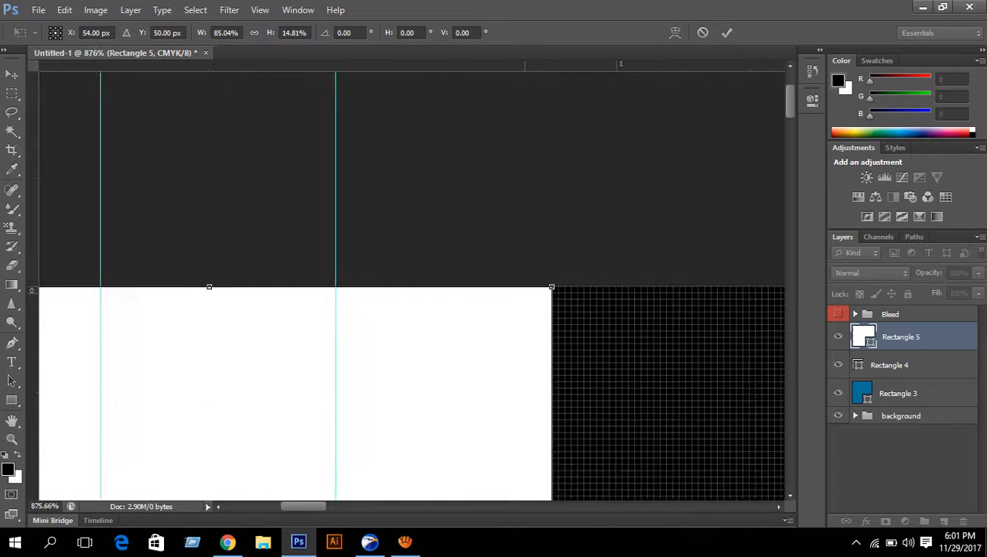
pyautogui.moveTo(542, 247); pyautogui.dragTo(543, 246)
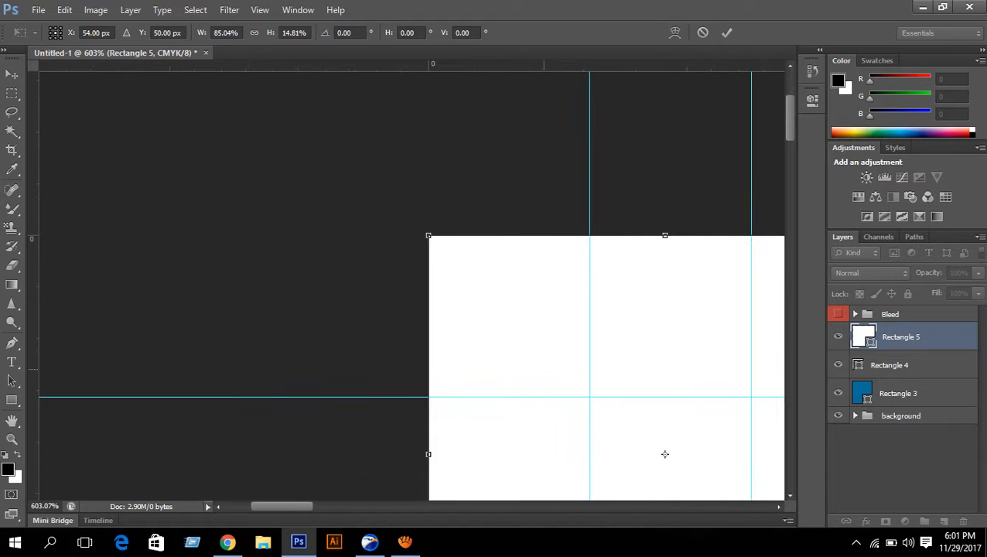
pyautogui.scroll(-3, 546, 370)
pyautogui.moveTo(599, 426); pyautogui.dragTo(554, 238)
pyautogui.scroll(-5, 554, 239)
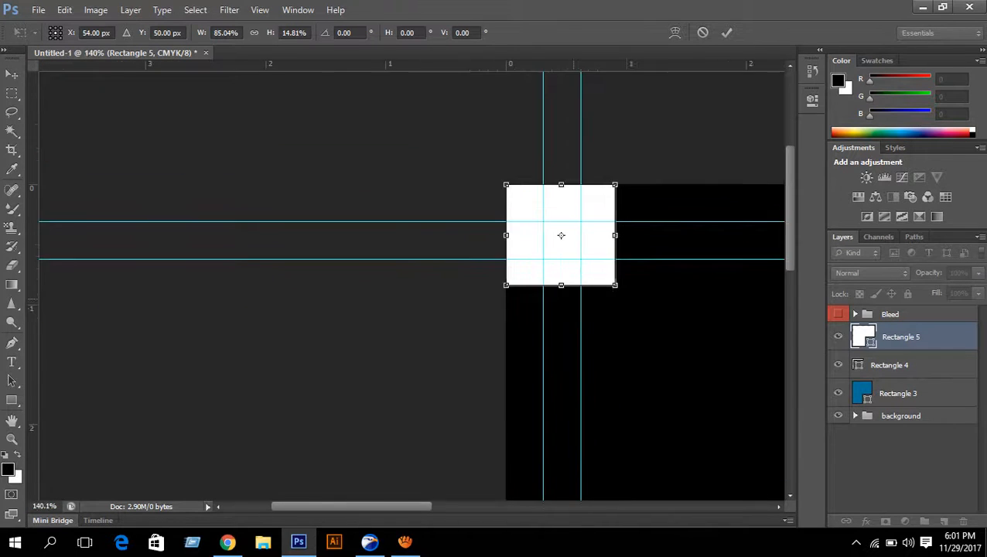
pyautogui.scroll(-2, 560, 235)
# - Commit the square, duplicate it, and nudge the copy down onto the bottom-left guides
pyautogui.press('Return')
pyautogui.hotkey('ctrl', '0')
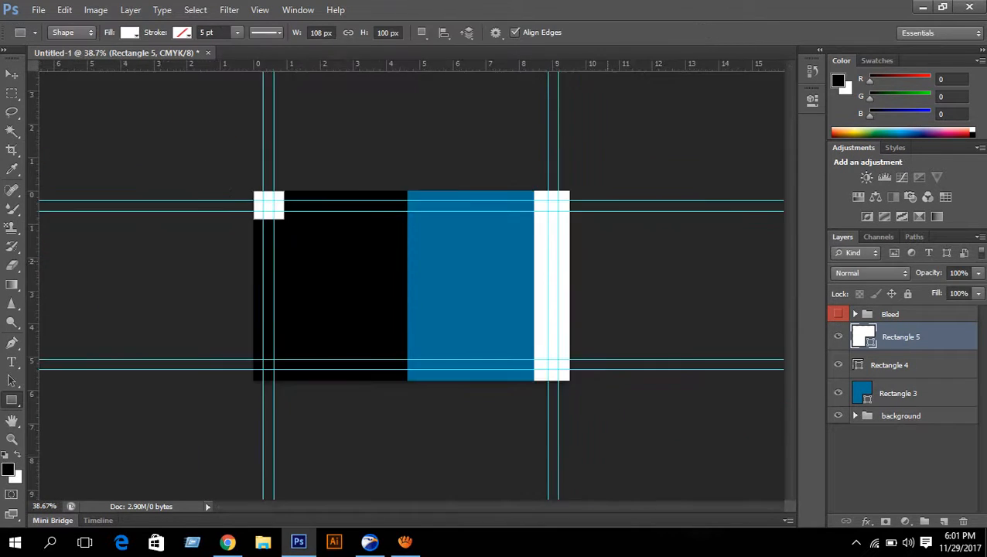
pyautogui.hotkey('ctrl', 'j')
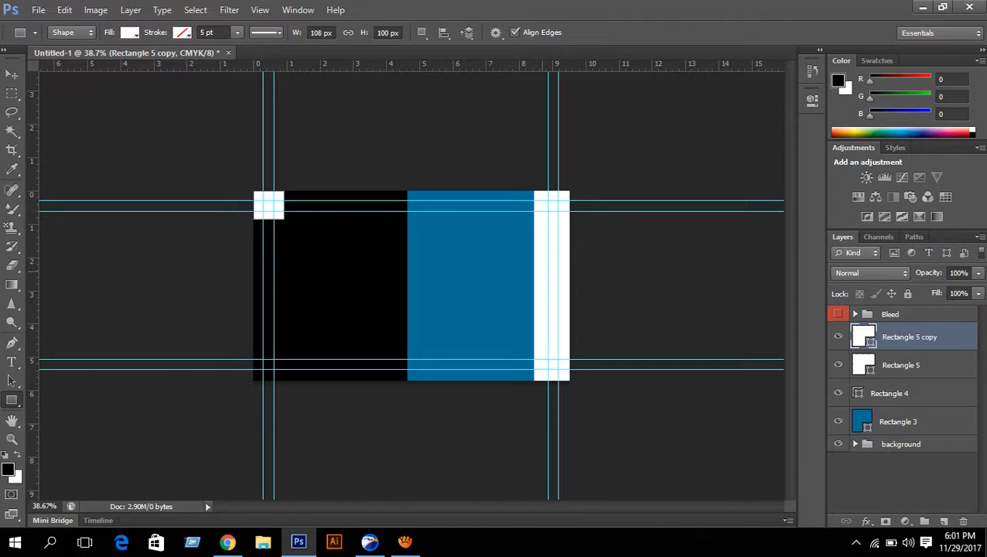
pyautogui.press('v')
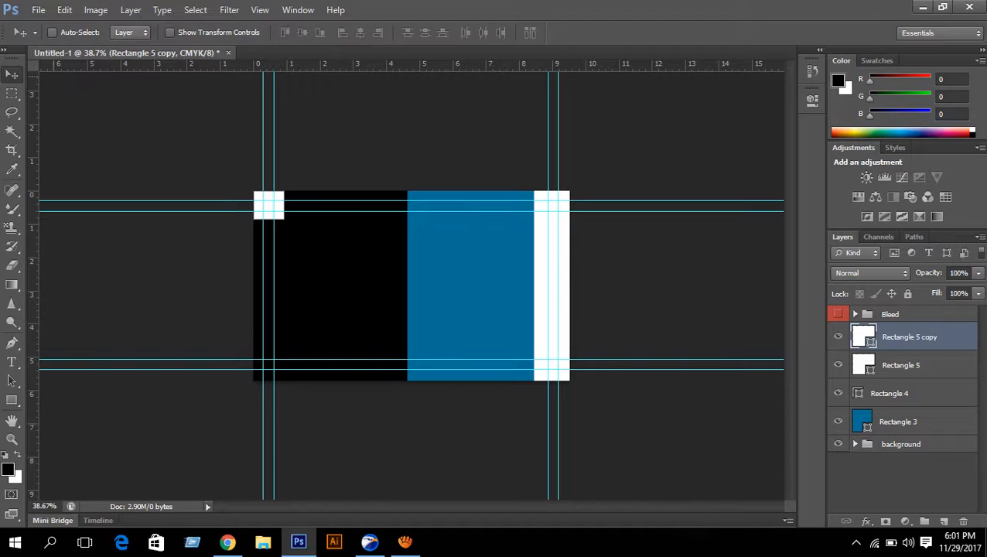
pyautogui.press('Down')
pyautogui.press('Down')
pyautogui.press('Down')
pyautogui.press('Down')
pyautogui.press('Down')
pyautogui.press('Down')
pyautogui.press('Down')
pyautogui.press('Down')
pyautogui.press('Down')
pyautogui.press('Down')
pyautogui.press('Down')
pyautogui.press('Down')
pyautogui.press('Down')
pyautogui.press('Down')
pyautogui.press('Down')
pyautogui.press('Down')
pyautogui.press('Down')
pyautogui.press('Down')
pyautogui.press('Down')
pyautogui.press('Down')
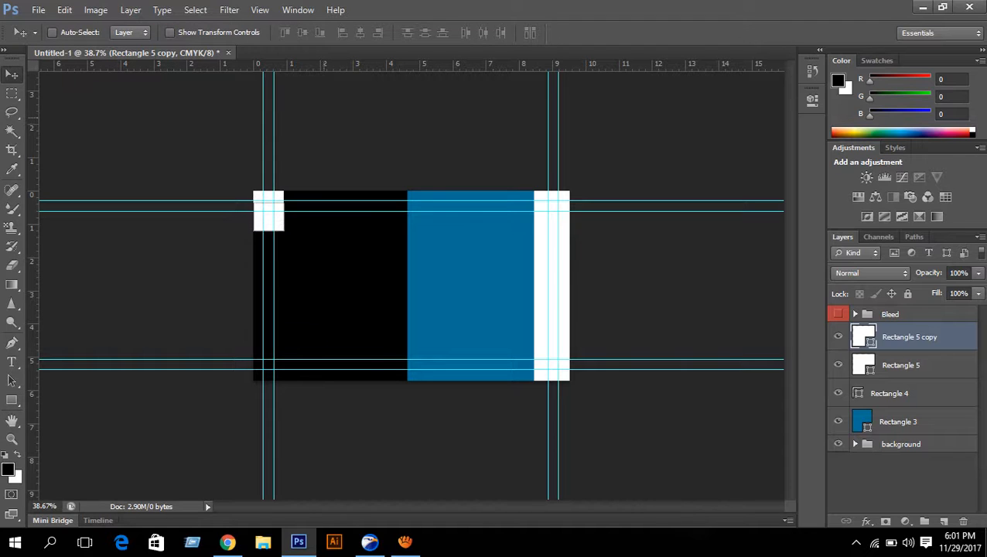
pyautogui.press('Down')
pyautogui.press('Down')
pyautogui.press('Down')
pyautogui.press('Down')
pyautogui.press('Down')
pyautogui.press('Down')
pyautogui.press('Down')
pyautogui.press('Down')
pyautogui.press('Down')
pyautogui.press('Down')
pyautogui.press('Down')
pyautogui.press('Down')
pyautogui.press('Down')
pyautogui.press('Down')
pyautogui.press('Down')
pyautogui.press('Down')
pyautogui.press('Down')
pyautogui.press('Down')
pyautogui.press('Down')
pyautogui.press('Down')
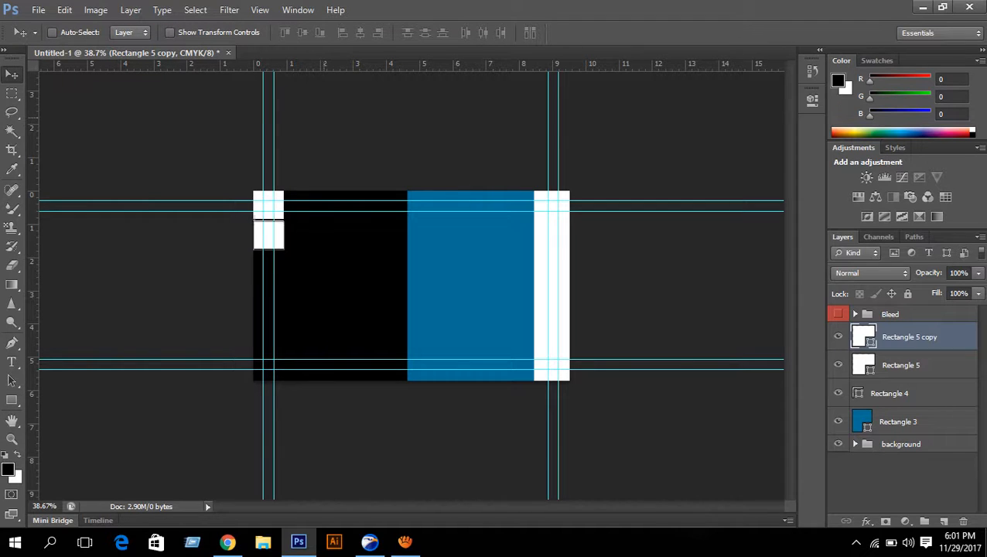
pyautogui.press('Down')
pyautogui.press('Down')
pyautogui.press('Down')
pyautogui.press('Down')
pyautogui.press('Down')
pyautogui.press('Down')
pyautogui.press('Down')
pyautogui.press('Down')
pyautogui.press('Down')
pyautogui.press('Down')
pyautogui.press('Down')
pyautogui.press('Down')
pyautogui.press('Down')
pyautogui.press('Down')
pyautogui.press('Down')
pyautogui.press('Down')
pyautogui.press('Down')
pyautogui.press('Down')
pyautogui.press('Down')
pyautogui.press('Down')
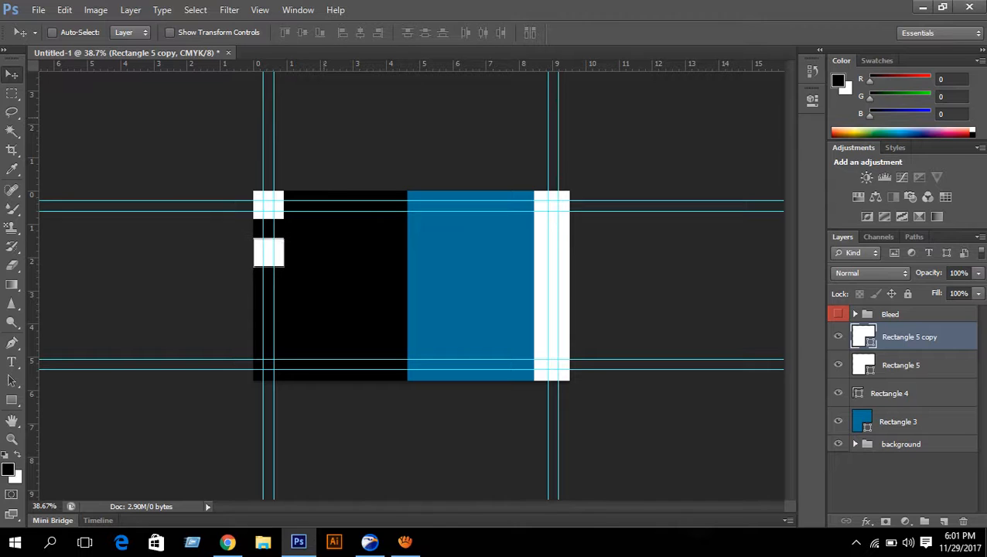
pyautogui.press('Down')
pyautogui.press('Down')
pyautogui.press('Down')
pyautogui.press('Down')
pyautogui.press('Down')
pyautogui.press('Down')
pyautogui.press('Down')
pyautogui.press('Down')
pyautogui.press('Down')
pyautogui.press('Down')
pyautogui.press('Down')
pyautogui.press('Down')
pyautogui.press('Down')
pyautogui.press('Down')
pyautogui.press('Down')
pyautogui.press('Down')
pyautogui.press('Down')
pyautogui.press('Down')
pyautogui.press('Down')
pyautogui.press('Down')
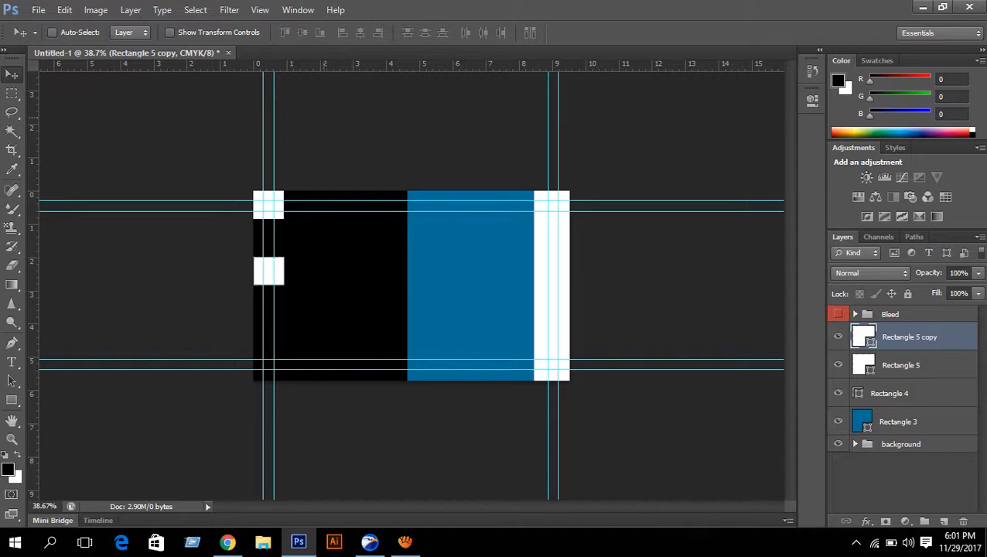
pyautogui.press('Down')
pyautogui.press('Down')
pyautogui.press('Down')
pyautogui.press('Down')
pyautogui.press('Down')
pyautogui.press('Down')
pyautogui.press('Down')
pyautogui.press('Down')
pyautogui.press('Down')
pyautogui.press('Down')
pyautogui.press('Down')
pyautogui.press('Down')
pyautogui.press('Down')
pyautogui.press('Down')
pyautogui.press('Down')
pyautogui.press('Down')
pyautogui.press('Down')
pyautogui.press('Down')
pyautogui.press('Down')
pyautogui.press('Down')
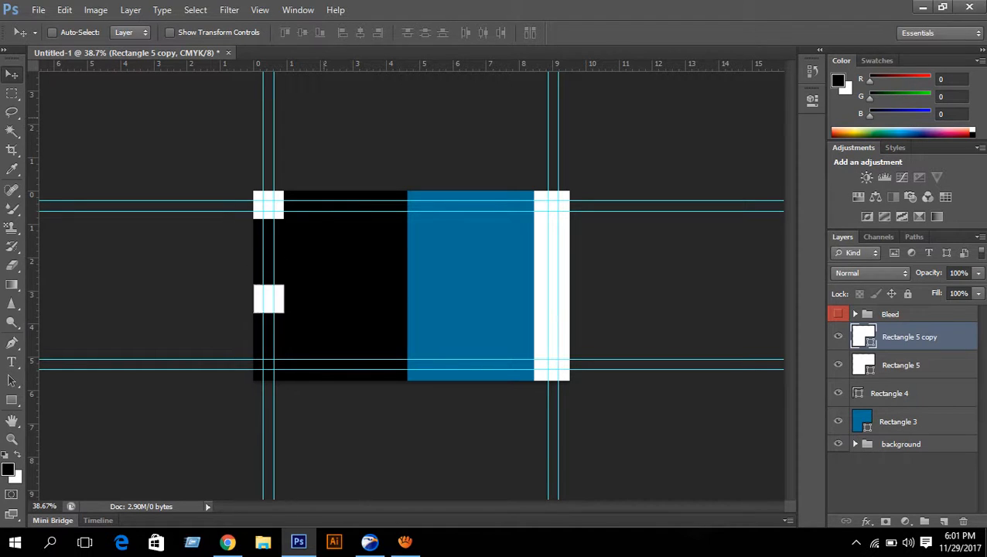
pyautogui.press('Down')
pyautogui.press('Down')
pyautogui.press('Down')
pyautogui.press('Down')
pyautogui.press('Down')
pyautogui.press('Down')
pyautogui.press('Down')
pyautogui.press('Down')
pyautogui.press('Down')
pyautogui.press('Down')
pyautogui.press('Down')
pyautogui.press('Down')
pyautogui.press('Down')
pyautogui.press('Down')
pyautogui.press('Down')
pyautogui.press('Down')
pyautogui.press('Down')
pyautogui.press('Down')
pyautogui.press('Down')
pyautogui.press('Down')
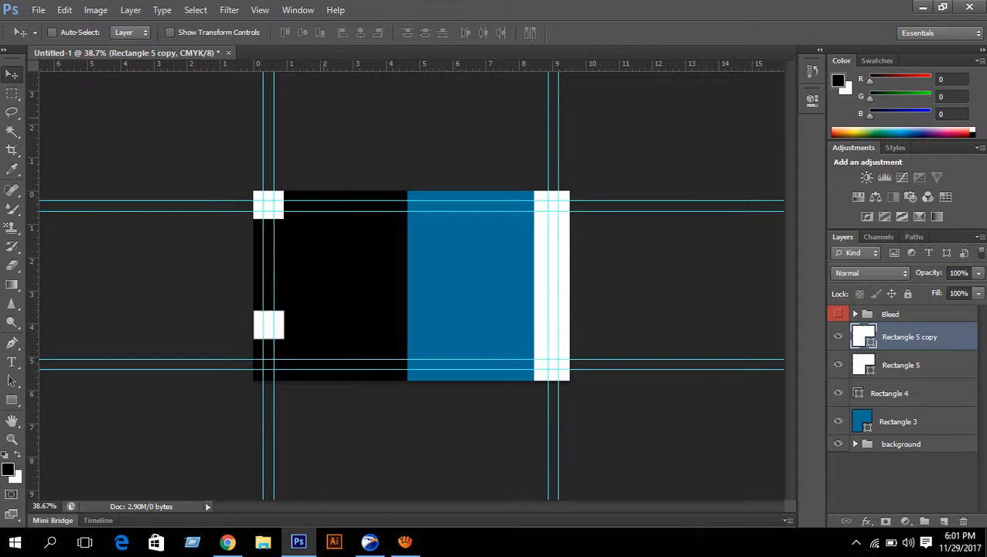
pyautogui.press('Down')
pyautogui.press('Down')
pyautogui.press('Down')
pyautogui.press('Down')
pyautogui.press('Down')
pyautogui.press('Down')
pyautogui.press('Down')
pyautogui.press('Down')
pyautogui.press('Down')
pyautogui.press('Down')
pyautogui.press('Down')
pyautogui.press('Down')
pyautogui.press('Down')
pyautogui.press('Down')
pyautogui.press('Down')
pyautogui.press('Down')
pyautogui.press('Down')
pyautogui.press('Down')
pyautogui.press('Down')
pyautogui.press('Down')
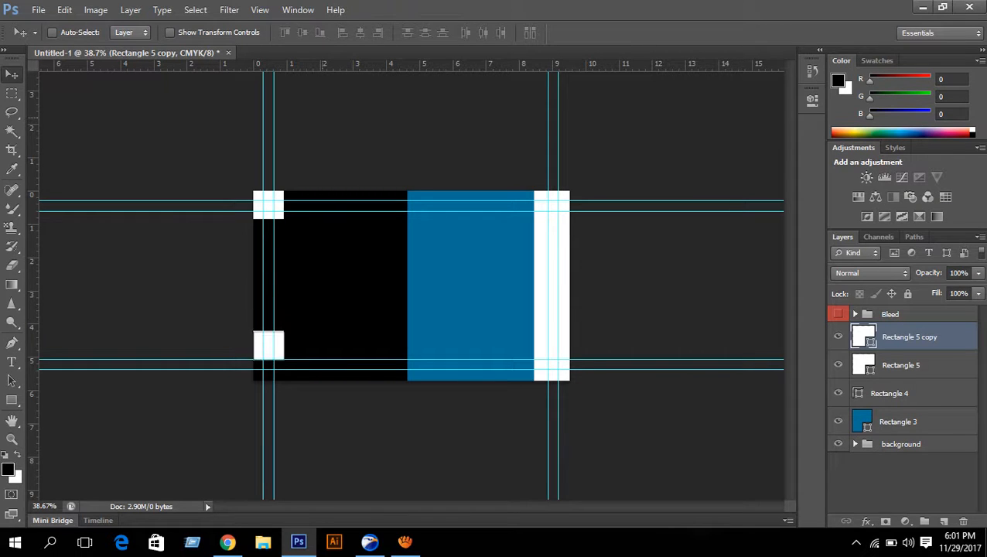
pyautogui.press('Down')
pyautogui.press('Down')
pyautogui.press('Down')
pyautogui.press('Down')
pyautogui.press('Down')
pyautogui.press('Down')
pyautogui.press('Down')
pyautogui.press('Down')
pyautogui.press('Down')
pyautogui.press('Down')
pyautogui.press('Down')
pyautogui.press('Down')
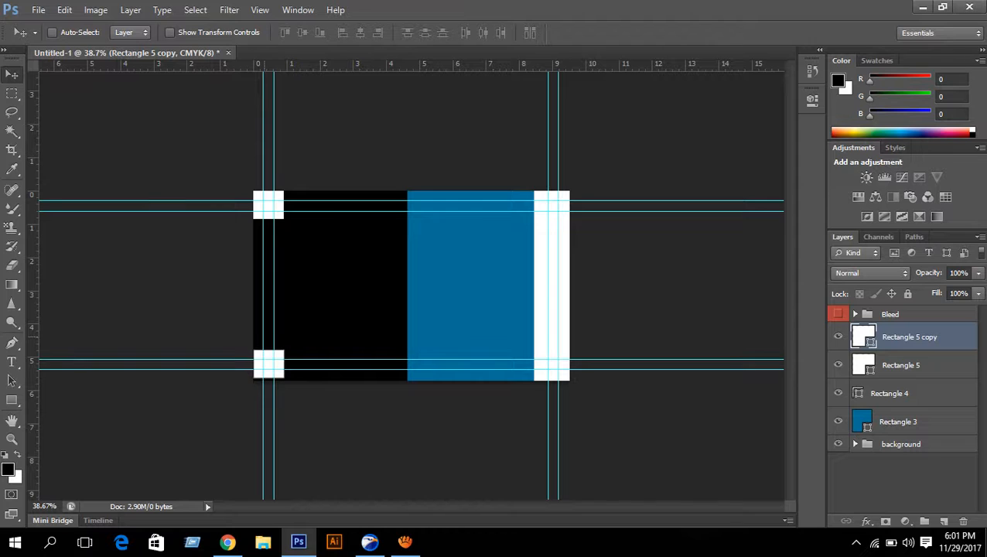
# - Zoom in to check the placement of the bottom-left white square
pyautogui.hotkey('ctrl', '0')
pyautogui.scroll(5, 333, 316)
pyautogui.moveTo(52, 480); pyautogui.dragTo(235, 248)
pyautogui.scroll(6, 234, 248)
pyautogui.scroll(4, 232, 248)
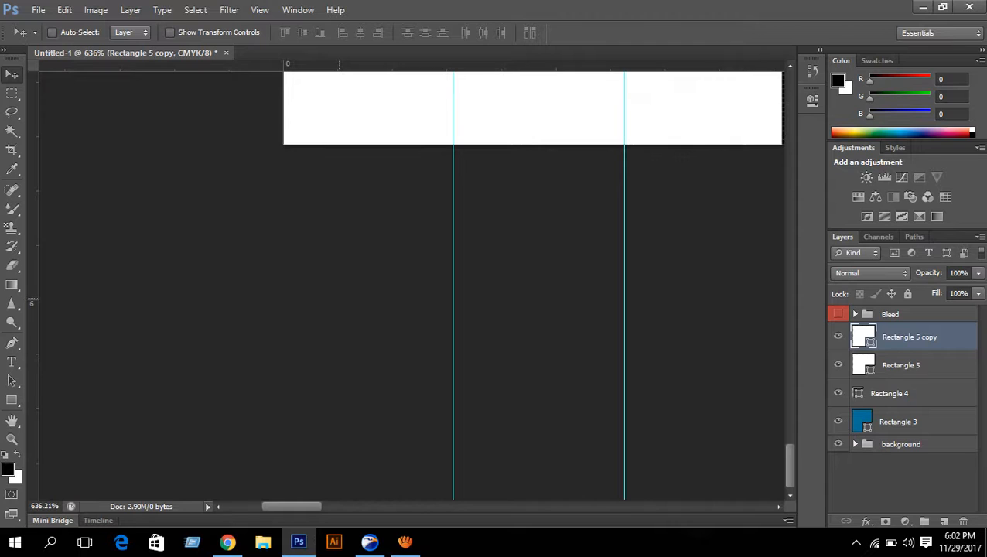
pyautogui.scroll(-14, 410, 284)
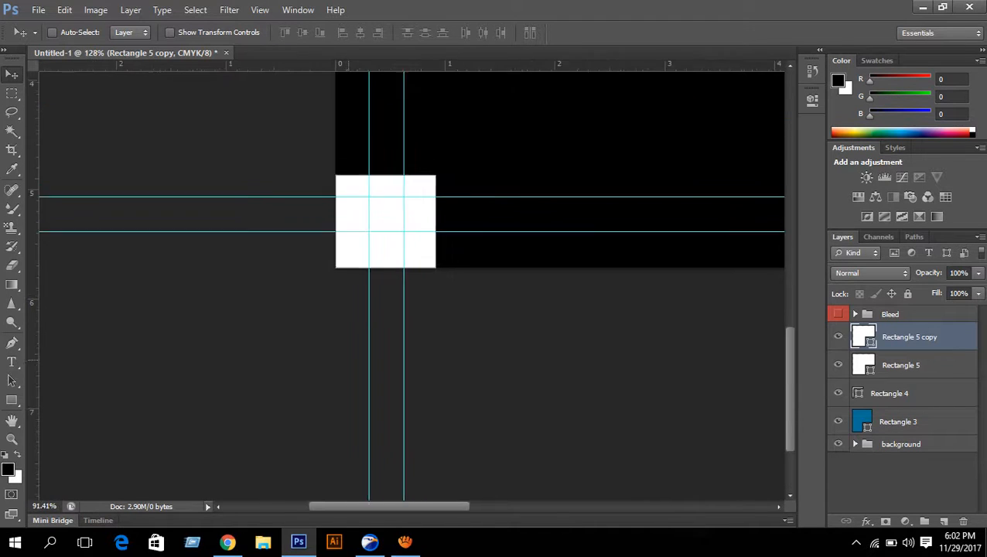
pyautogui.scroll(-3, 409, 286)
pyautogui.scroll(2, 409, 285)
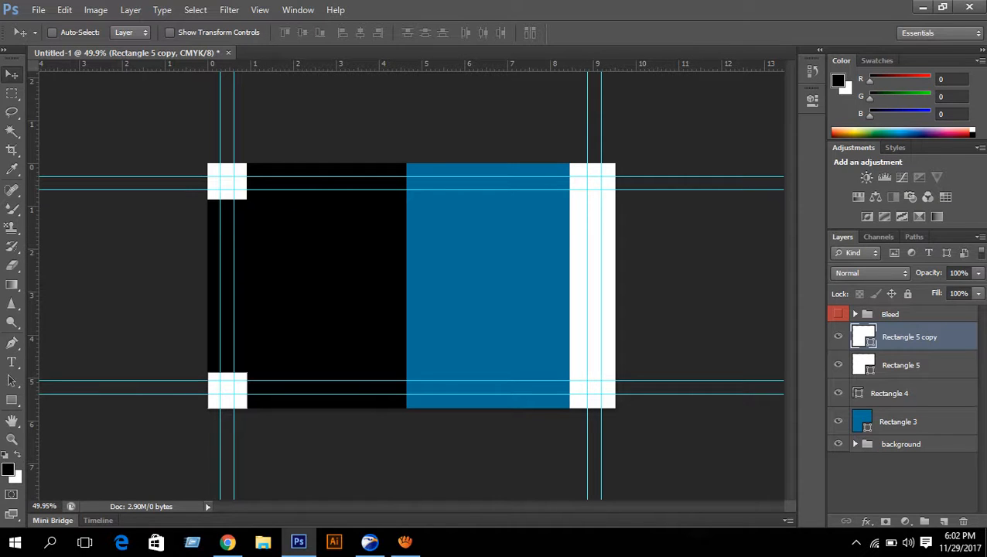
pyautogui.click(12, 399)
# - Draw a tall light-blue rectangle behind the blue panel and nudge it against the panel's left edge
pyautogui.click(901, 443)
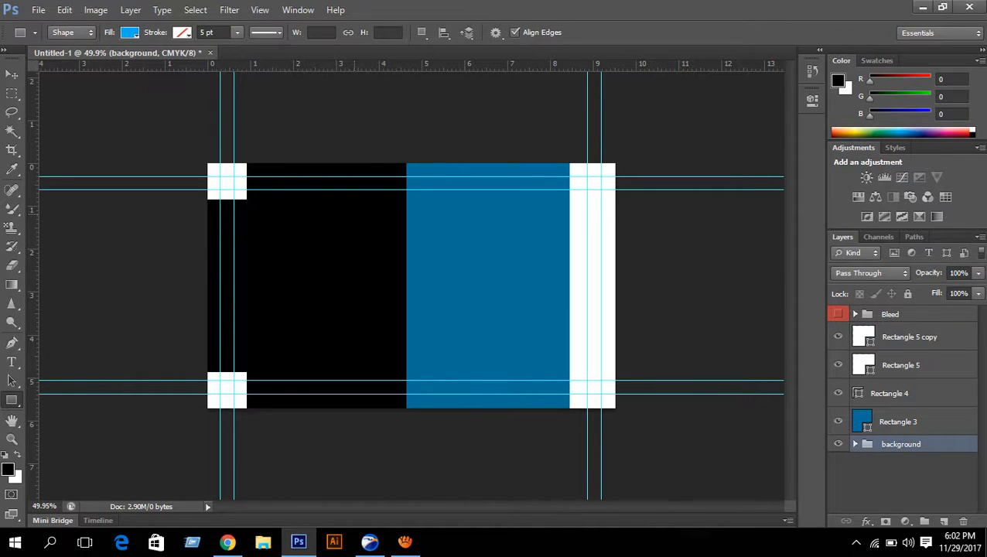
pyautogui.moveTo(350, 204); pyautogui.dragTo(382, 341)
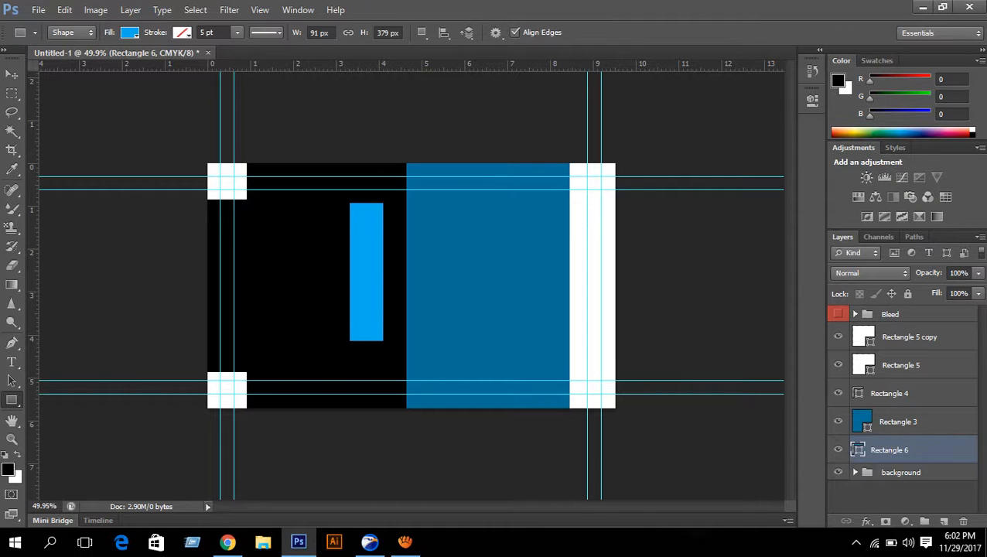
pyautogui.press('v')
pyautogui.press('Down')
pyautogui.press('Down')
pyautogui.press('Down')
pyautogui.press('Down')
pyautogui.press('Down')
pyautogui.press('Down')
pyautogui.press('Down')
pyautogui.press('Down')
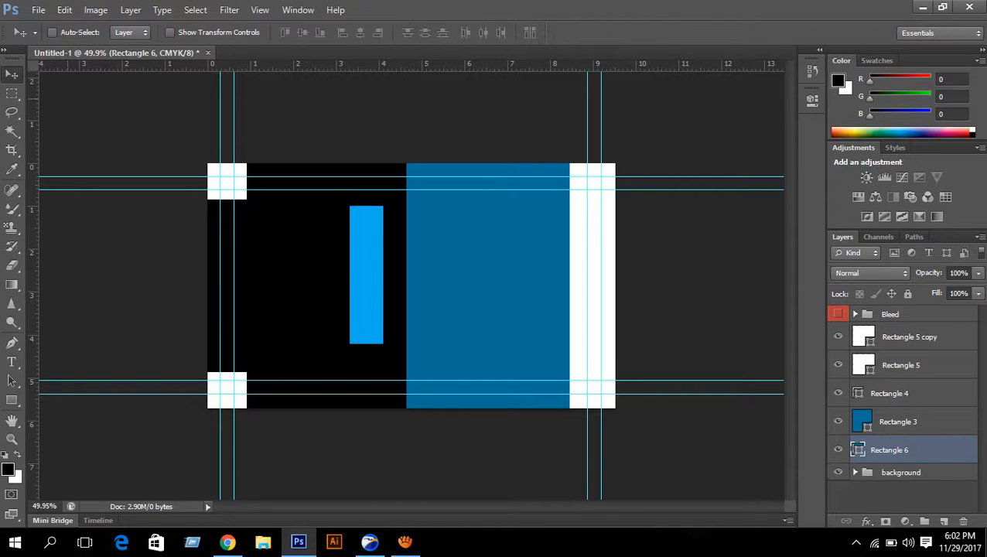
pyautogui.press('Right')
pyautogui.press('Right')
pyautogui.press('Right')
pyautogui.press('Right')
pyautogui.press('Right')
pyautogui.press('Right')
pyautogui.press('Right')
pyautogui.press('Right')
pyautogui.press('Right')
pyautogui.press('Right')
pyautogui.press('Right')
pyautogui.press('Right')
pyautogui.press('Right')
pyautogui.press('Right')
pyautogui.press('Right')
pyautogui.press('Right')
pyautogui.press('Right')
pyautogui.press('Right')
pyautogui.press('Right')
pyautogui.press('Right')
pyautogui.press('Right')
pyautogui.press('Right')
pyautogui.press('Right')
pyautogui.press('Right')
pyautogui.press('Right')
pyautogui.press('Right')
pyautogui.press('Right')
pyautogui.press('Right')
pyautogui.press('Right')
pyautogui.press('Right')
pyautogui.press('Right')
pyautogui.press('Right')
pyautogui.press('Right')
pyautogui.press('Right')
pyautogui.press('Right')
pyautogui.press('Right')
pyautogui.press('Right')
pyautogui.press('Right')
pyautogui.press('Right')
pyautogui.press('Right')
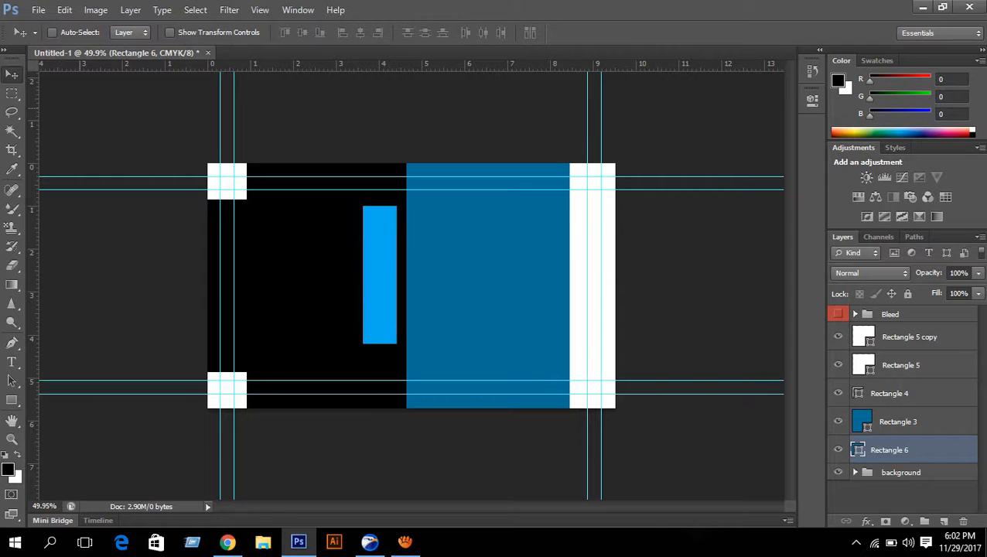
pyautogui.press('Down')
pyautogui.press('Down')
pyautogui.press('Down')
pyautogui.press('Down')
pyautogui.press('Down')
pyautogui.press('Down')
pyautogui.press('Down')
pyautogui.press('Down')
pyautogui.press('Down')
pyautogui.press('Down')
pyautogui.press('Down')
pyautogui.press('Down')
pyautogui.press('Down')
pyautogui.press('Down')
pyautogui.press('Down')
pyautogui.press('Down')
pyautogui.press('Down')
pyautogui.press('Down')
pyautogui.press('Down')
pyautogui.press('Down')
pyautogui.press('Down')
pyautogui.press('Down')
pyautogui.press('Down')
pyautogui.press('Down')
pyautogui.press('Down')
pyautogui.press('Down')
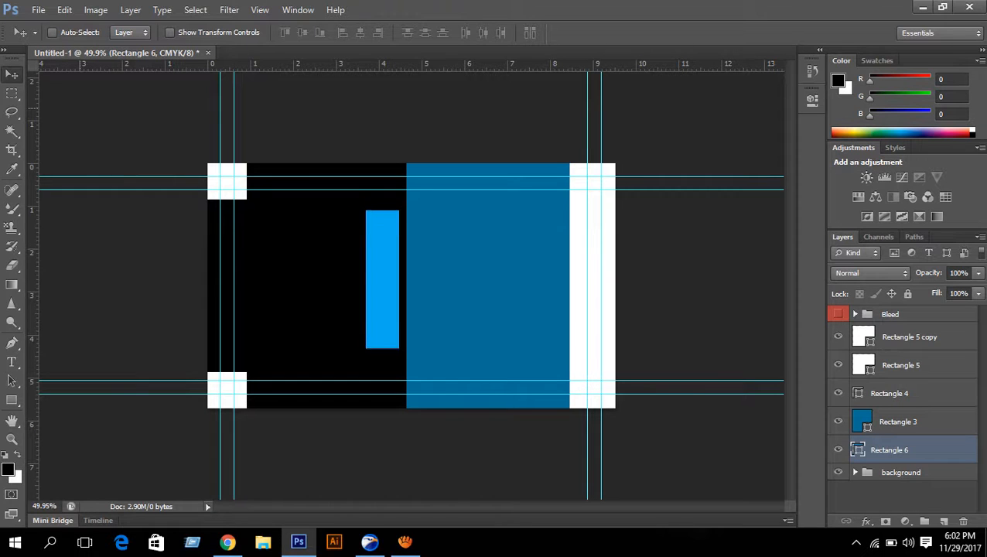
pyautogui.press('Right')
pyautogui.press('Right')
pyautogui.press('Right')
pyautogui.press('Right')
pyautogui.press('Right')
pyautogui.press('Right')
pyautogui.press('Right')
pyautogui.press('Right')
pyautogui.press('Right')
pyautogui.press('Right')
pyautogui.press('Right')
pyautogui.press('Right')
pyautogui.press('Right')
pyautogui.press('Right')
pyautogui.press('Right')
pyautogui.press('Right')
pyautogui.press('Right')
pyautogui.press('Right')
pyautogui.press('Right')
pyautogui.press('Right')
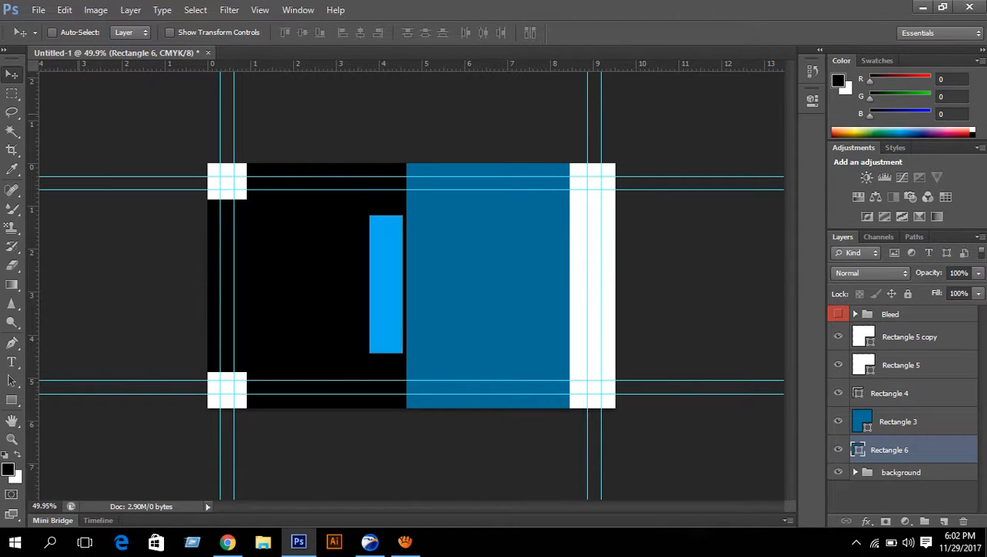
pyautogui.press('Down')
pyautogui.press('Down')
pyautogui.press('Down')
pyautogui.press('Down')
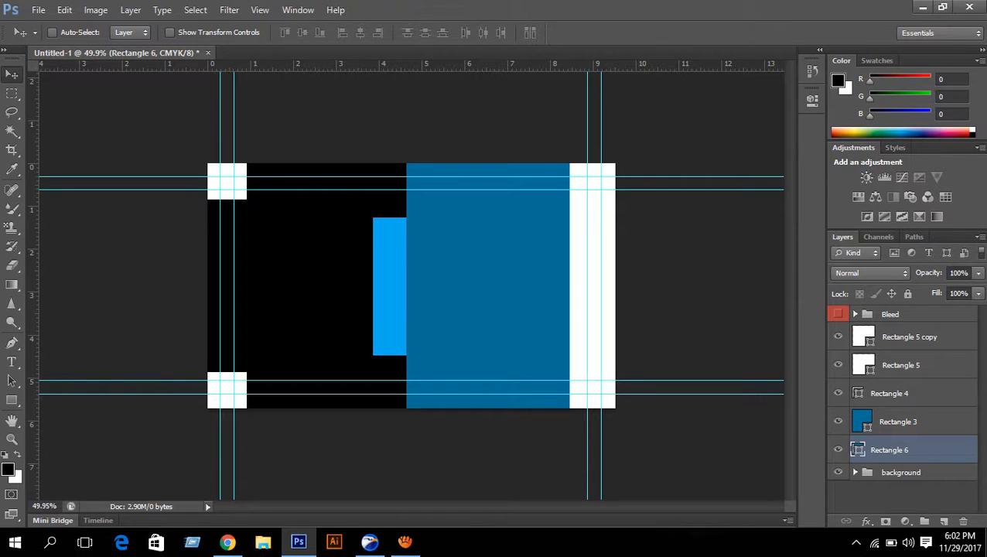
# - Start recolouring Rectangle 6 red, entering magenta 100 and yellow 99 in the Color Picker
pyautogui.doubleClick(857, 450)
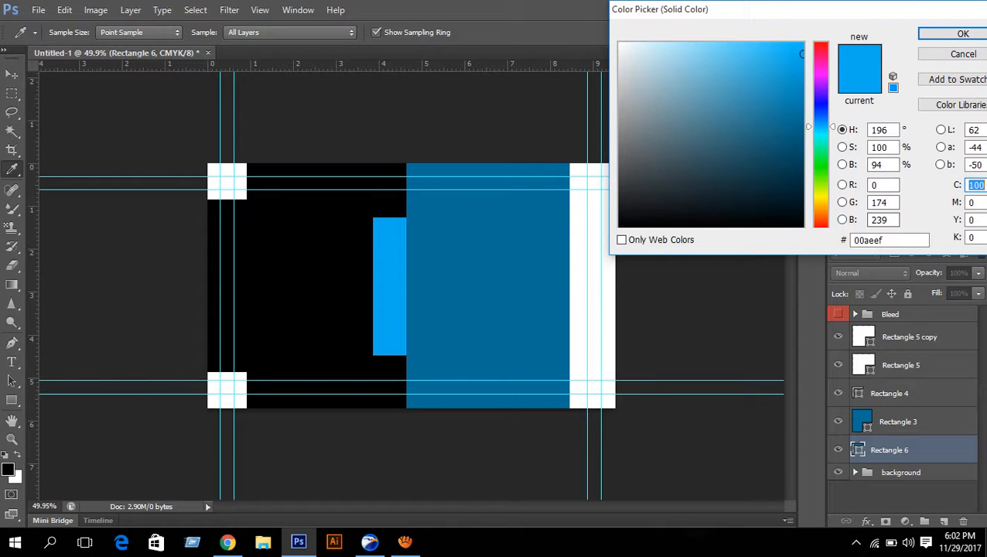
pyautogui.click(821, 43)
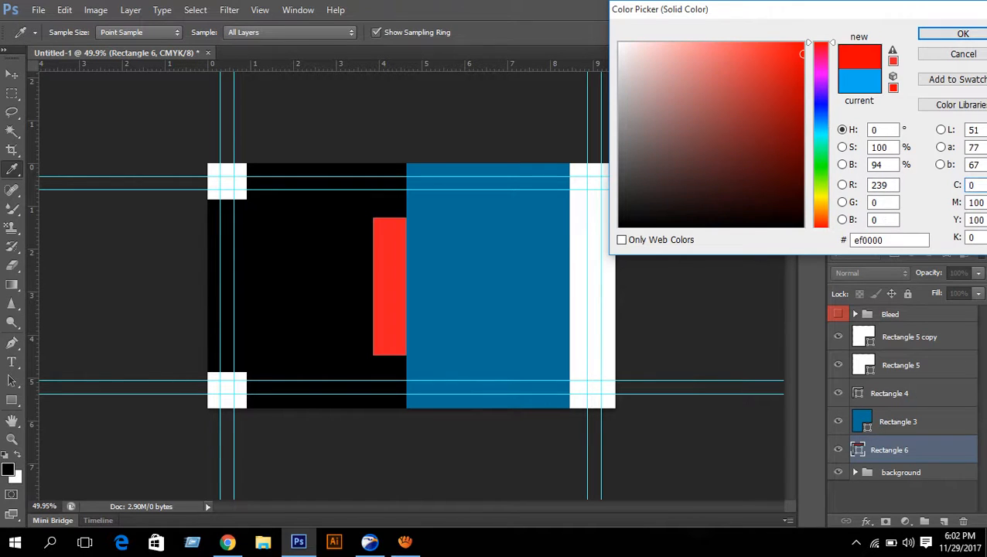
pyautogui.click(803, 42)
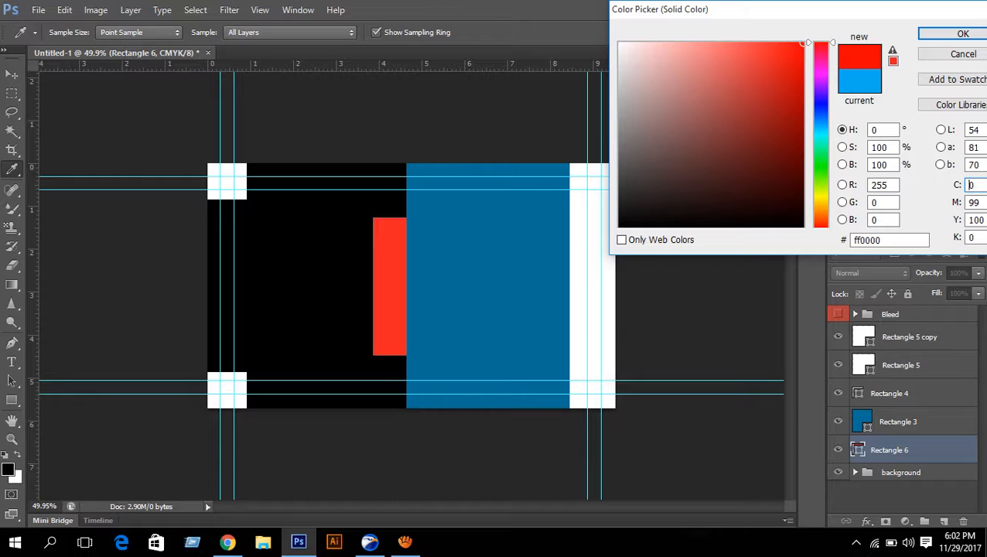
pyautogui.click(770, 49)
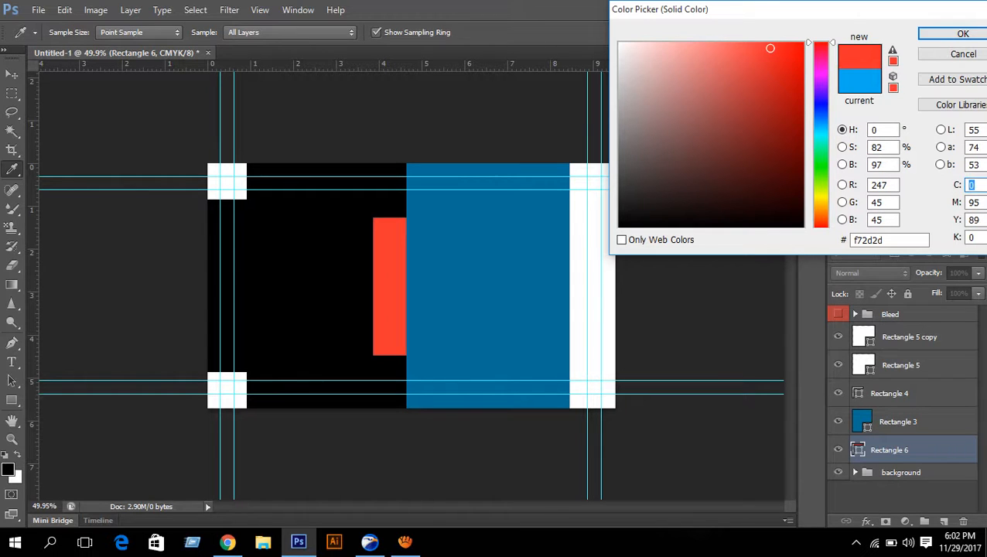
pyautogui.write('11')
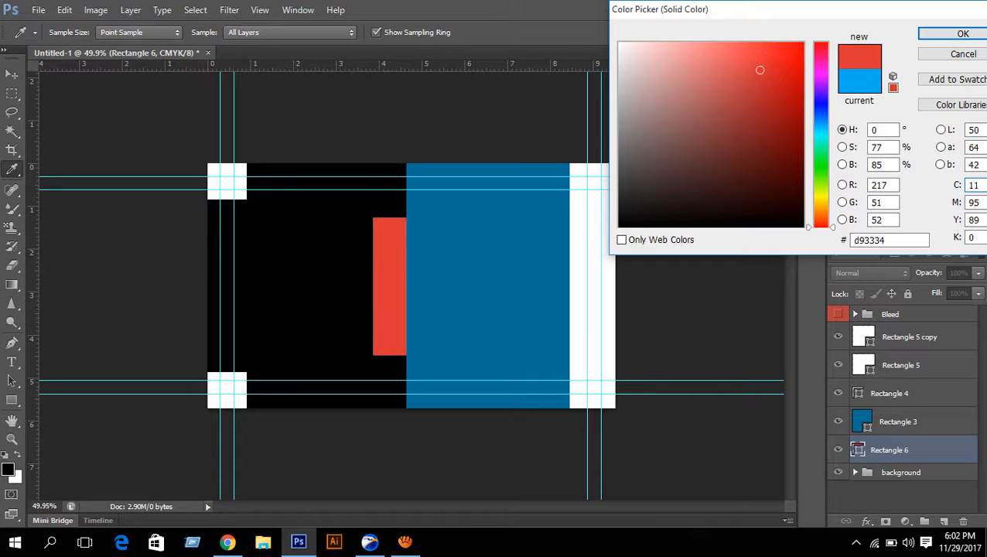
pyautogui.press('Tab')
pyautogui.press('Tab')
pyautogui.write('99')
pyautogui.press('Tab')
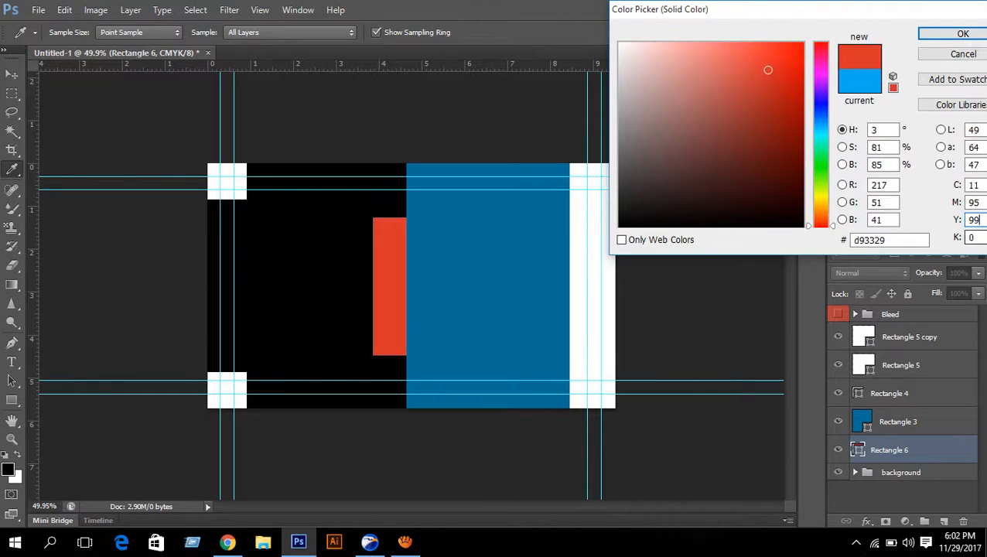
pyautogui.write('11')
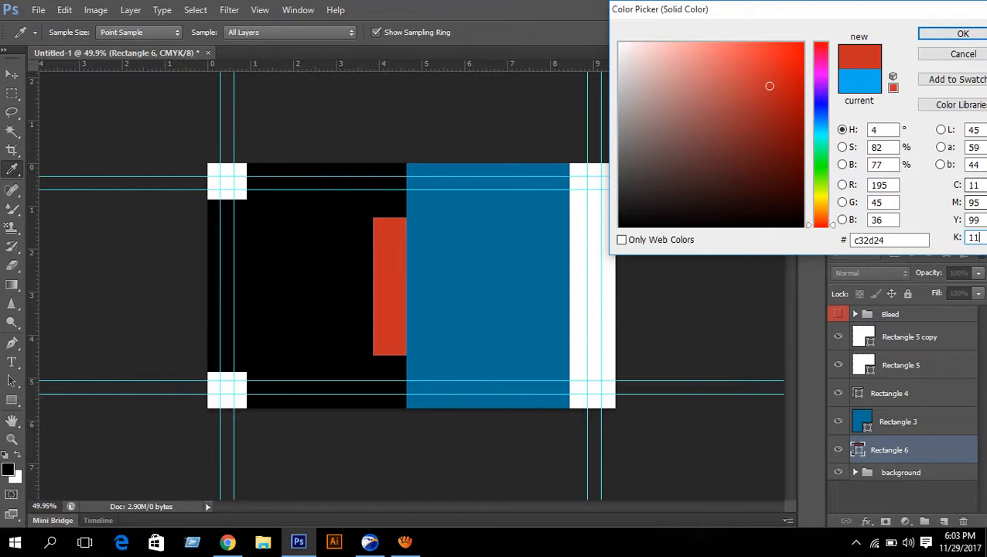
pyautogui.doubleClick(973, 203)
pyautogui.write('1')
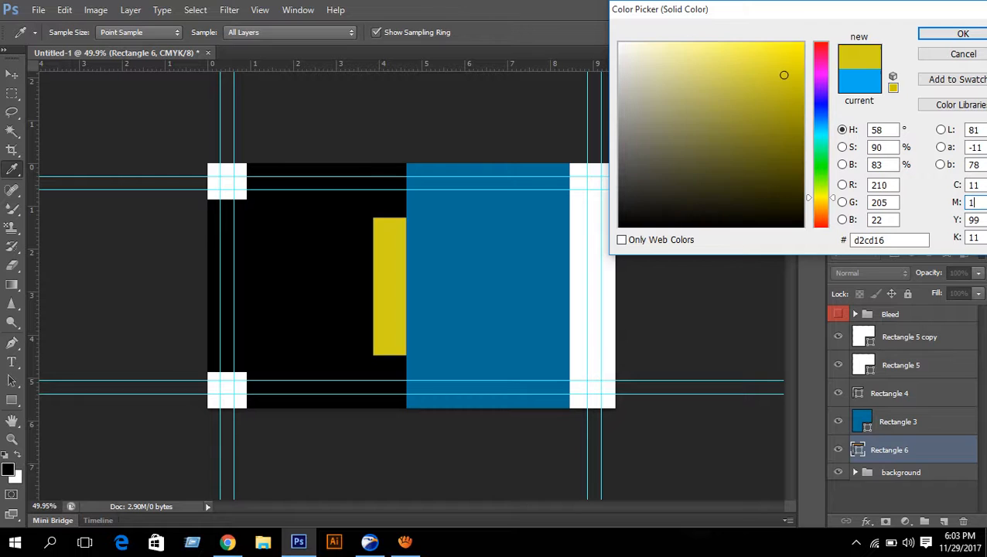
pyautogui.write('00')
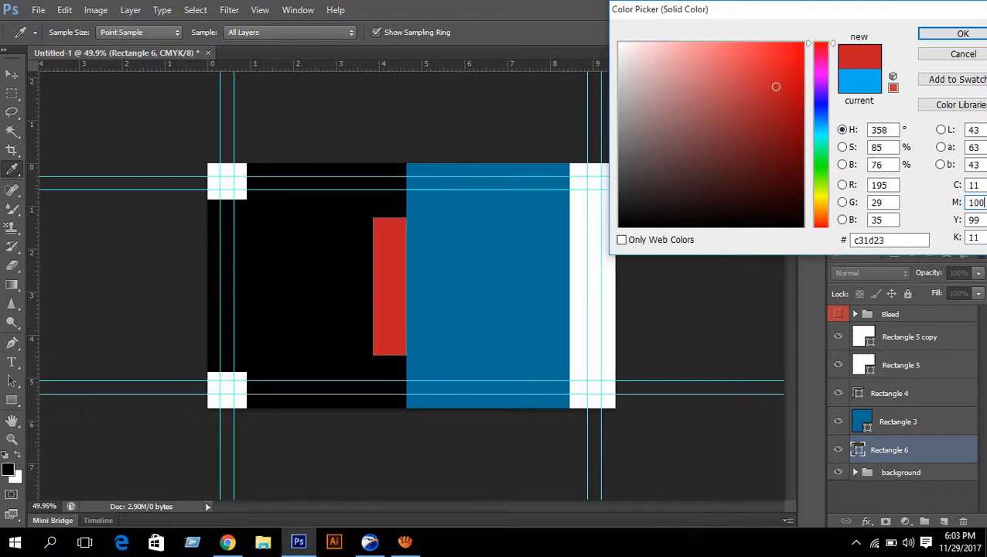
pyautogui.press('Tab')
pyautogui.write('100')
# - Correct the values to C11 M100 Y100 K3 and apply the deep red fill
pyautogui.doubleClick(975, 185)
pyautogui.write('555')
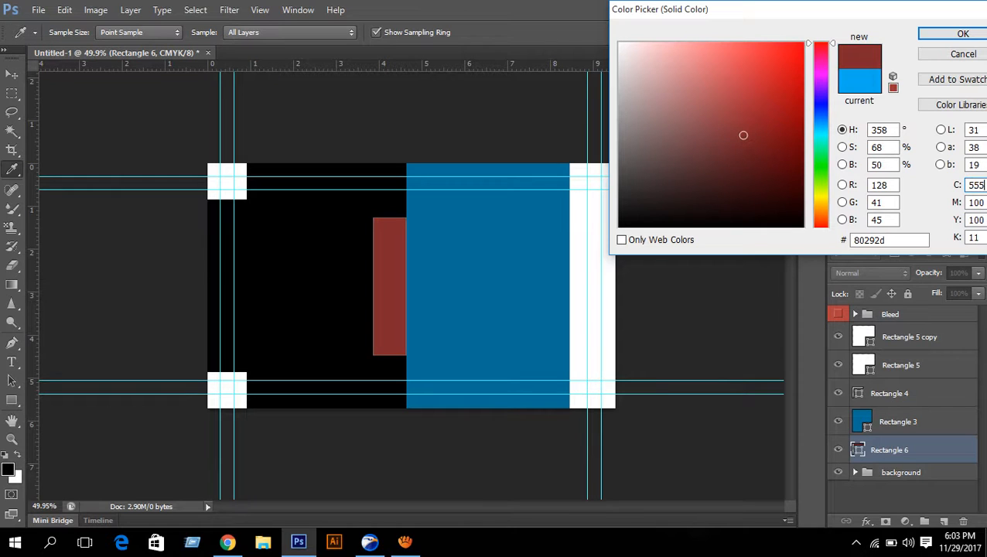
pyautogui.doubleClick(975, 185)
pyautogui.write('55')
pyautogui.doubleClick(974, 185)
pyautogui.write('11')
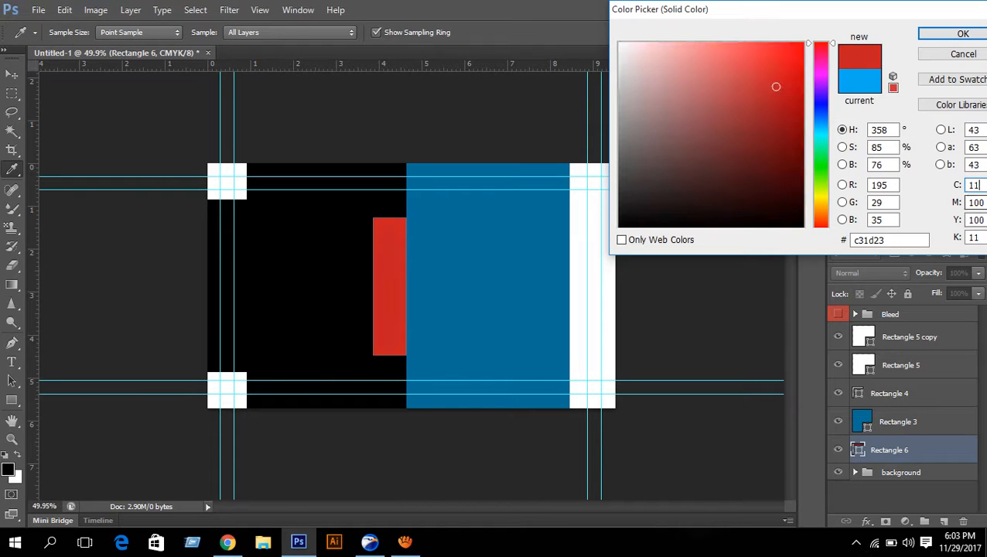
pyautogui.press('Tab')
pyautogui.press('Tab')
pyautogui.press('Tab')
pyautogui.write('33')
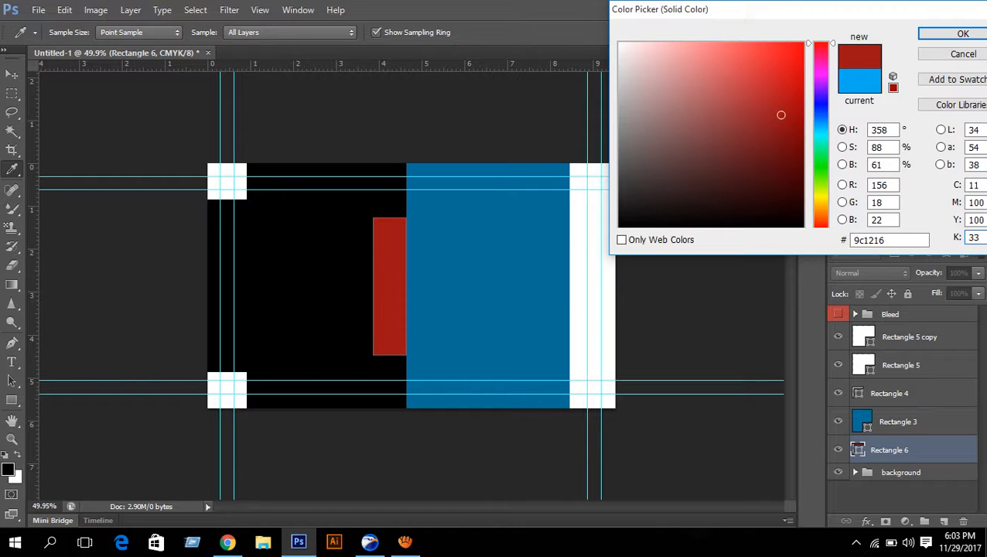
pyautogui.press('BackSpace')
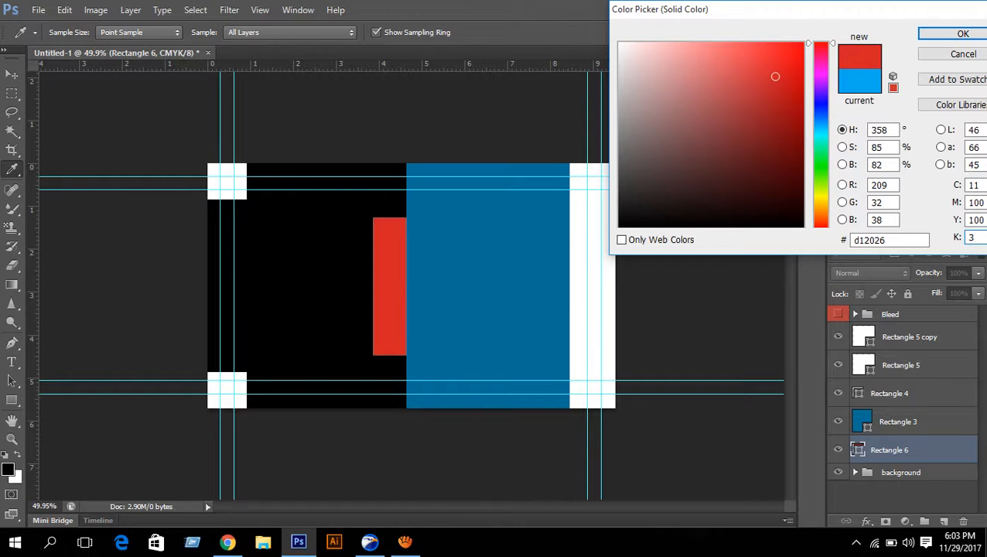
pyautogui.press('Return')
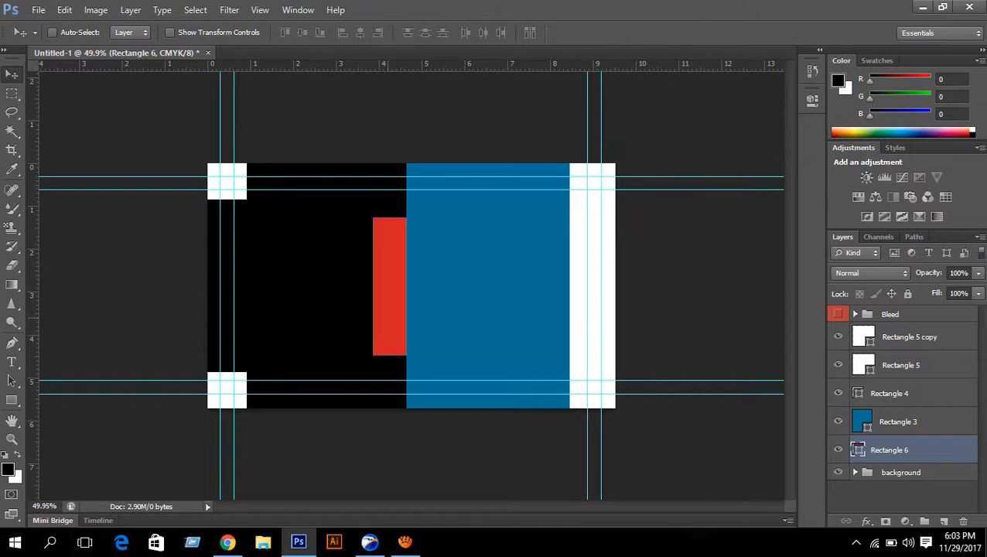
# - Start a Free Transform on the red bar
pyautogui.scroll(2, 391, 318)
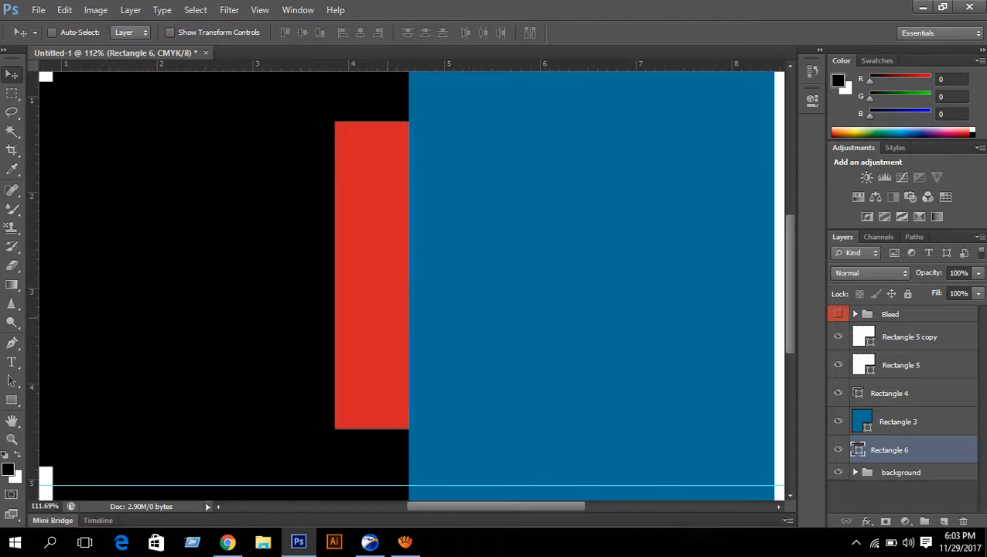
pyautogui.scroll(-1, 392, 318)
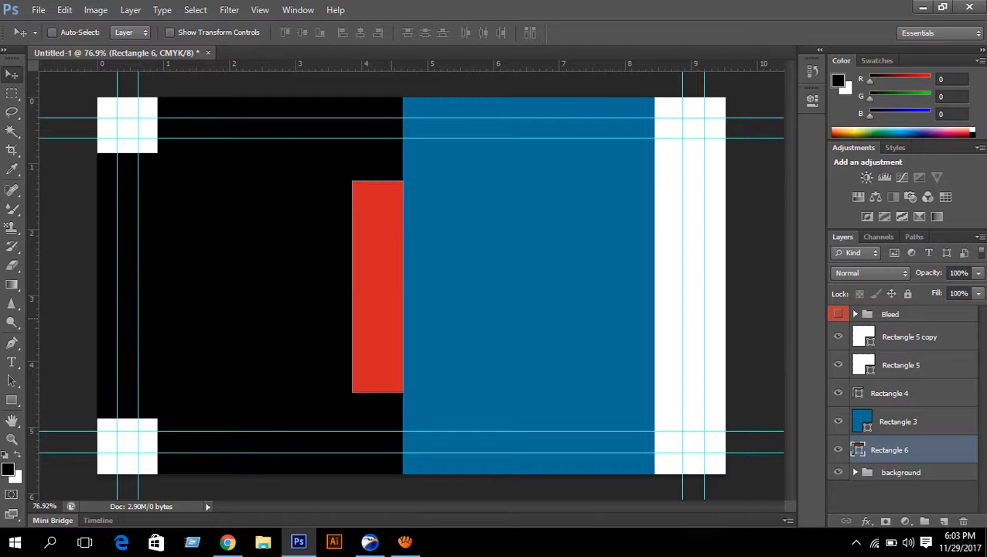
pyautogui.hotkey('ctrl', 't')
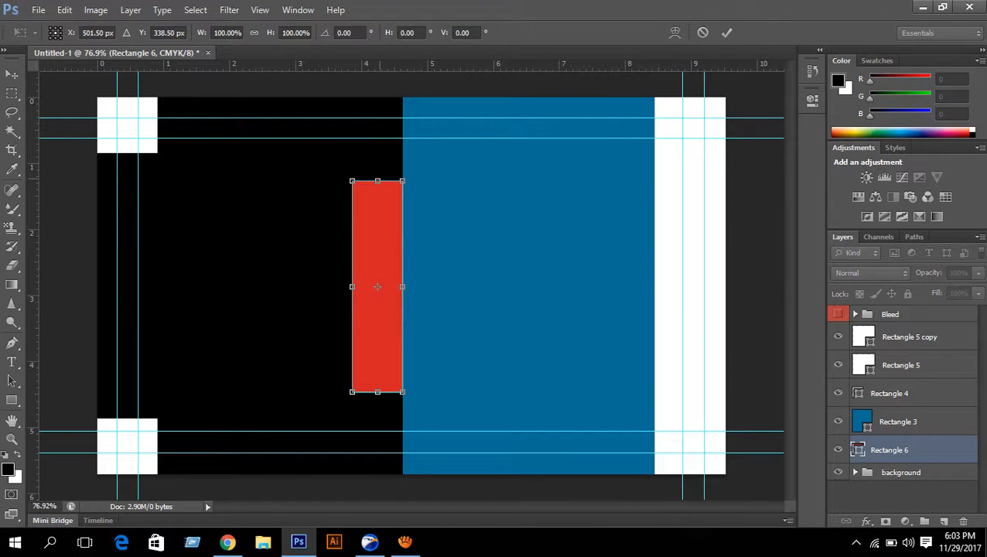
# - Pull the red bar's top, bottom and left handles inward to about 70% width and 87% height
pyautogui.moveTo(377, 181); pyautogui.dragTo(377, 196)
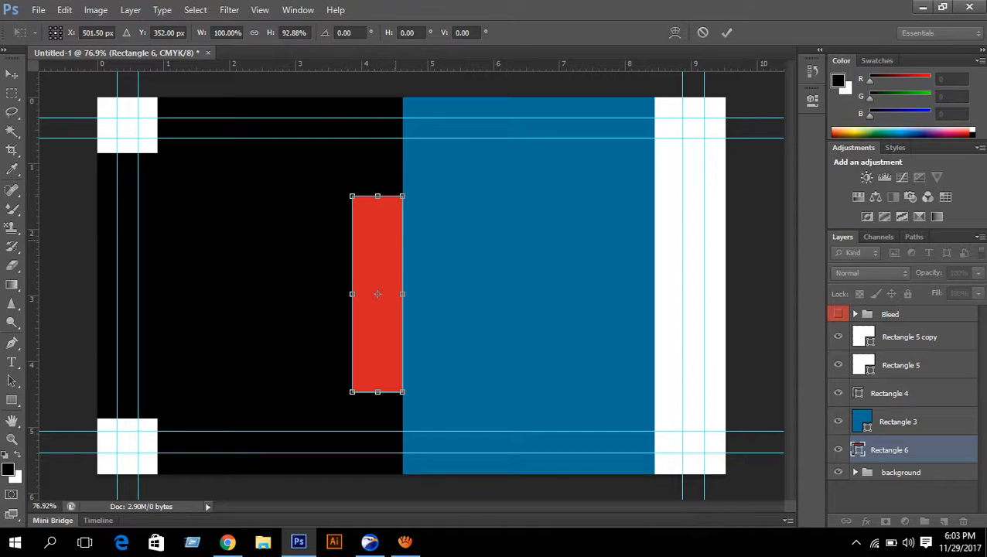
pyautogui.moveTo(377, 391); pyautogui.dragTo(376, 381)
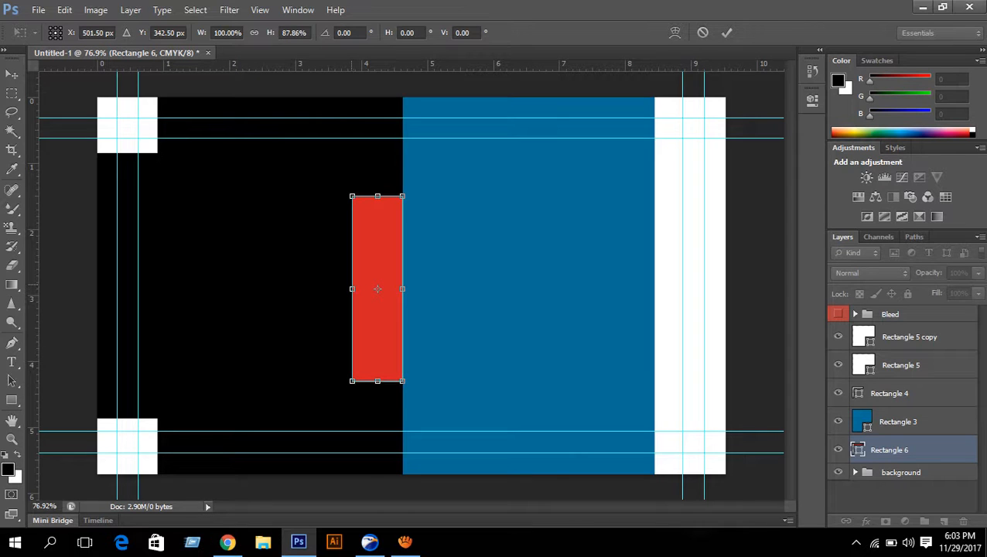
pyautogui.moveTo(352, 288); pyautogui.dragTo(362, 288)
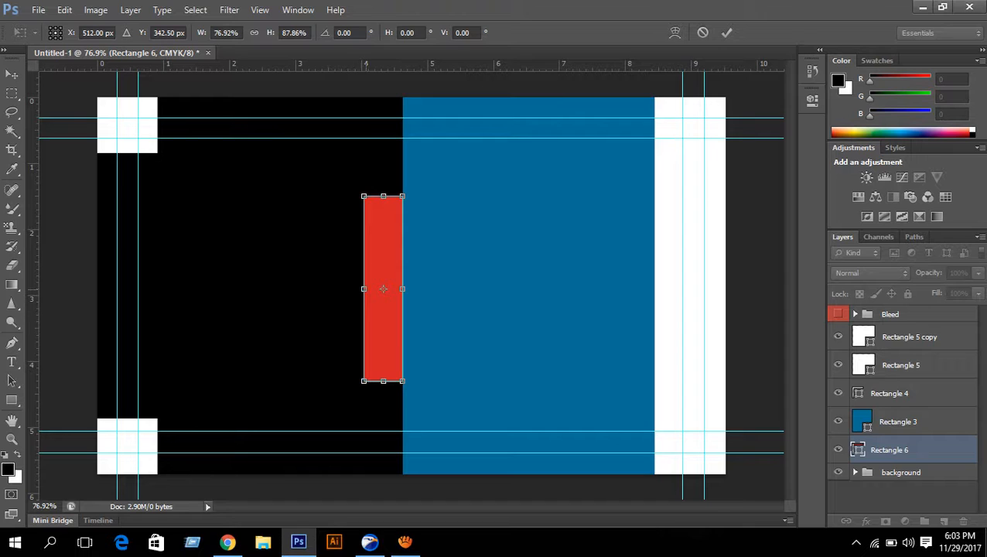
pyautogui.moveTo(363, 288); pyautogui.dragTo(370, 289)
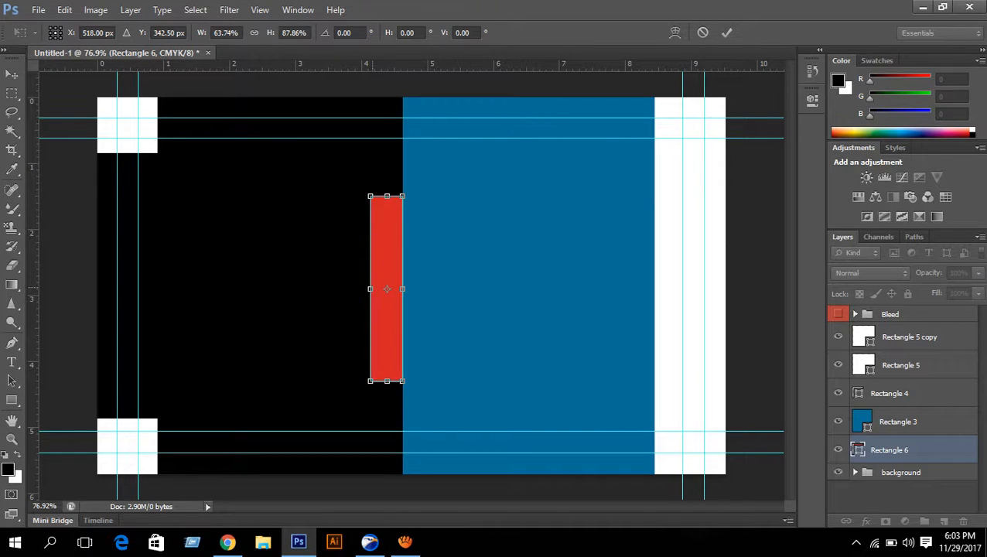
pyautogui.scroll(-3, 372, 288)
pyautogui.scroll(5, 373, 288)
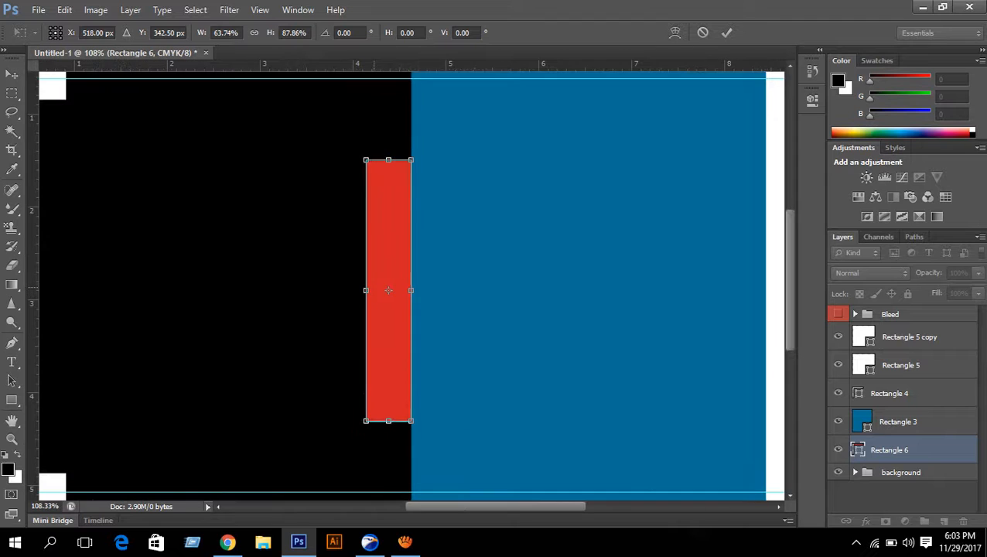
pyautogui.scroll(1, 366, 289)
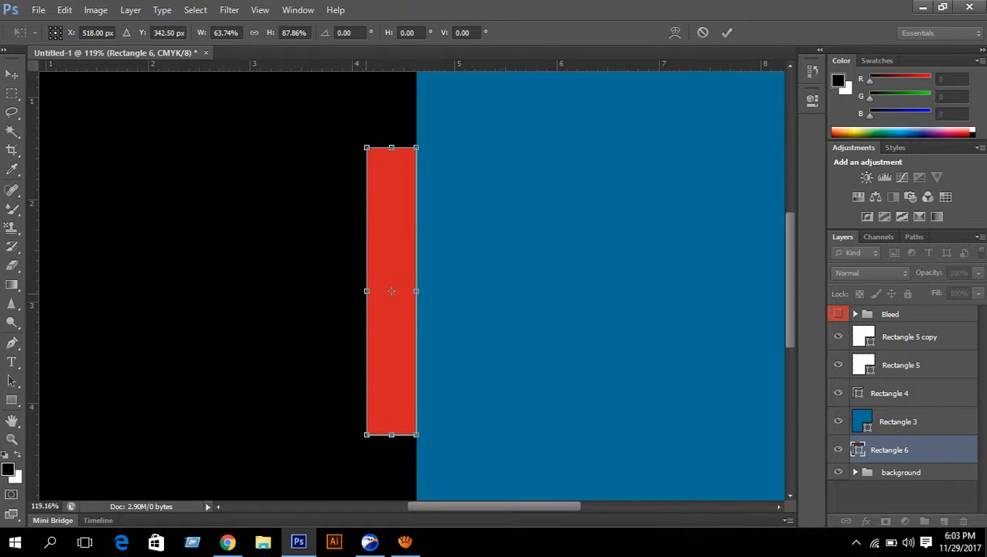
pyautogui.moveTo(366, 289); pyautogui.dragTo(361, 290)
pyautogui.scroll(-2, 361, 289)
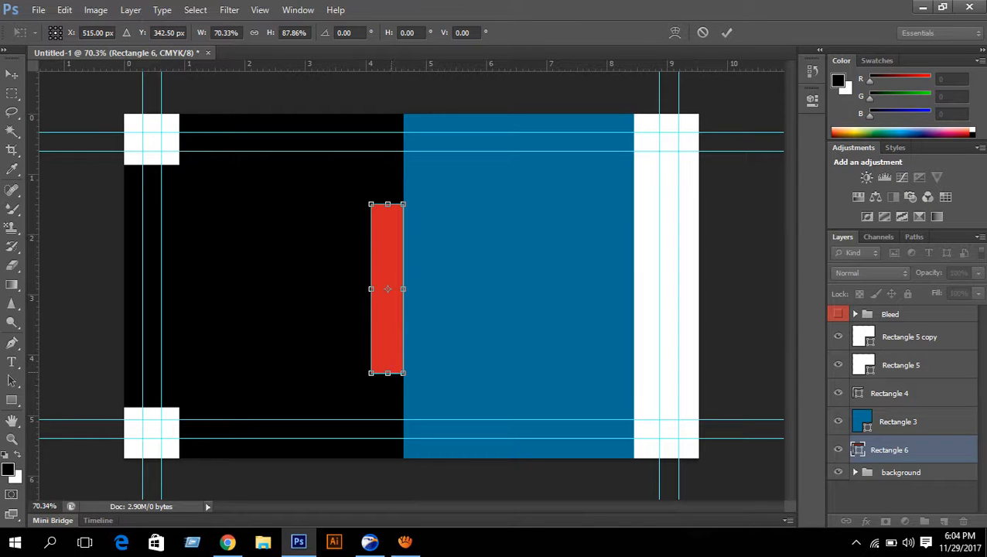
pyautogui.moveTo(388, 373); pyautogui.dragTo(387, 378)
pyautogui.moveTo(388, 376); pyautogui.dragTo(388, 372)
# - Skew the red bar so its top slants upward and its bottom slants downward
pyautogui.rightClick(385, 247)
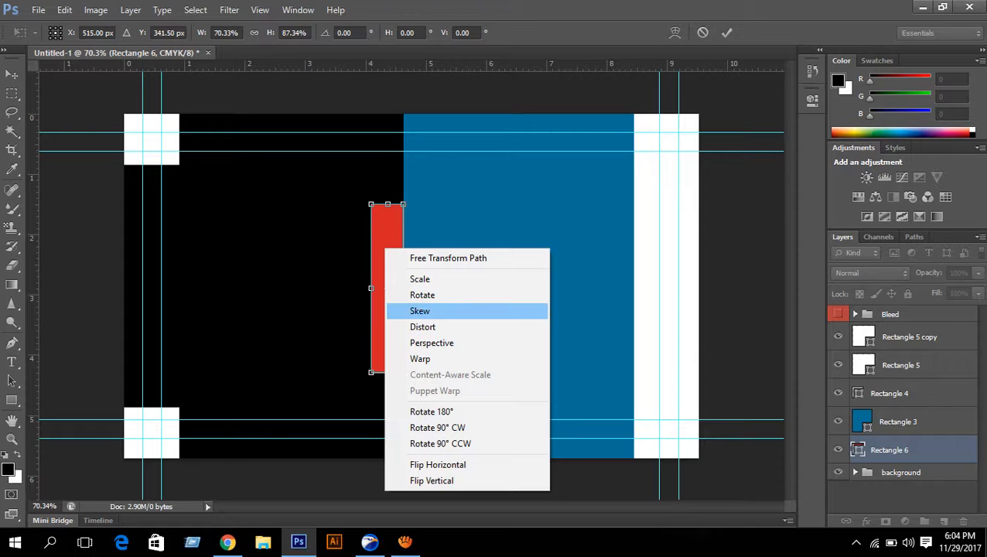
pyautogui.click(433, 310)
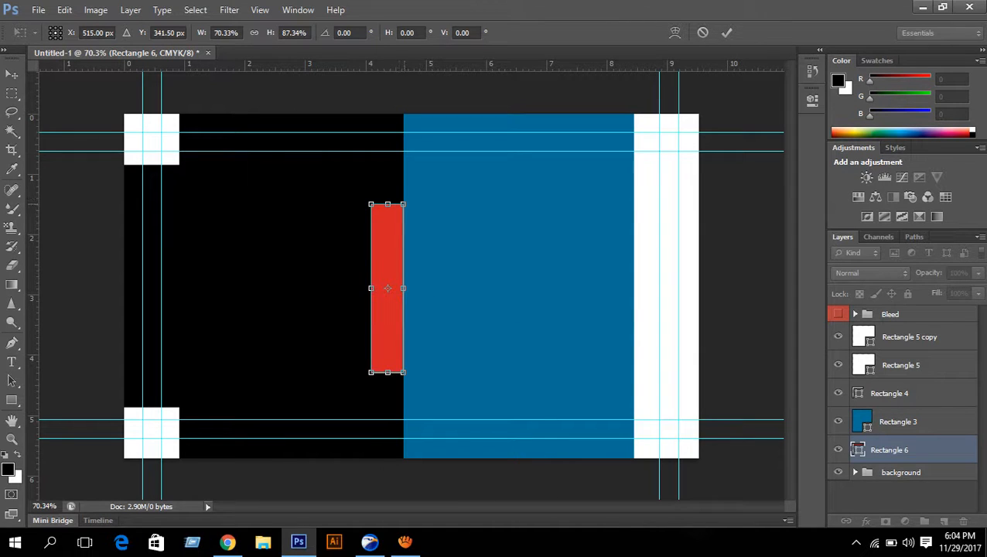
pyautogui.scroll(8, 403, 205)
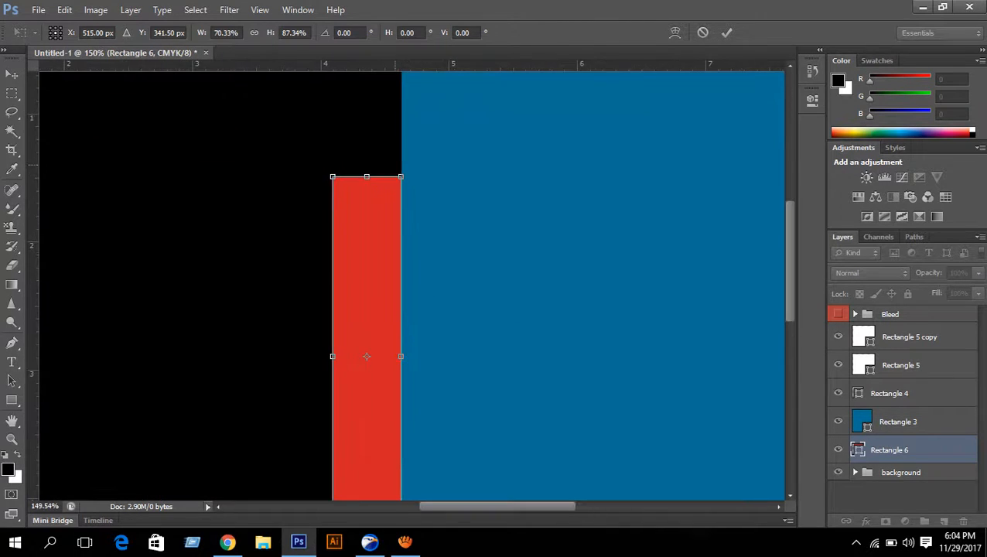
pyautogui.moveTo(400, 176); pyautogui.dragTo(400, 137)
pyautogui.scroll(-8, 402, 227)
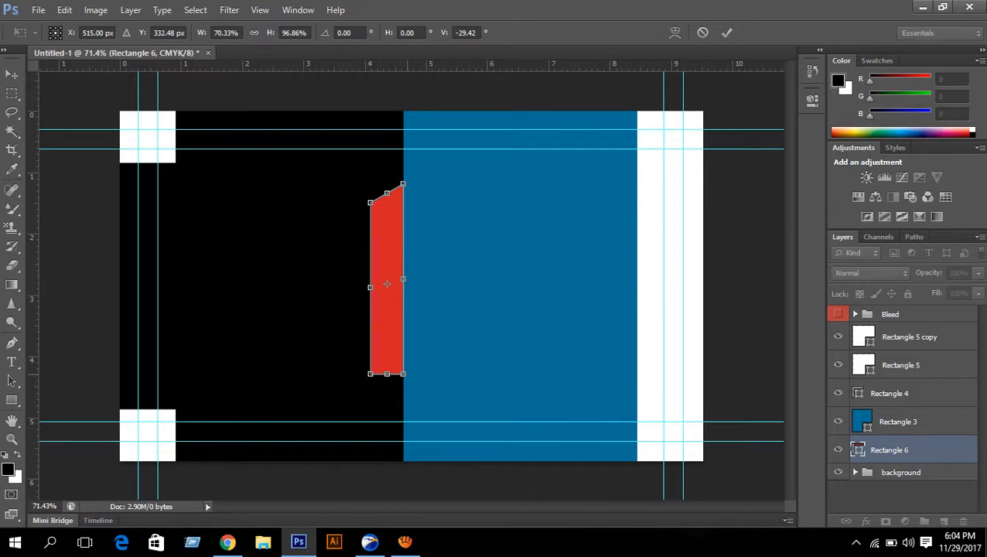
pyautogui.moveTo(403, 374); pyautogui.dragTo(403, 395)
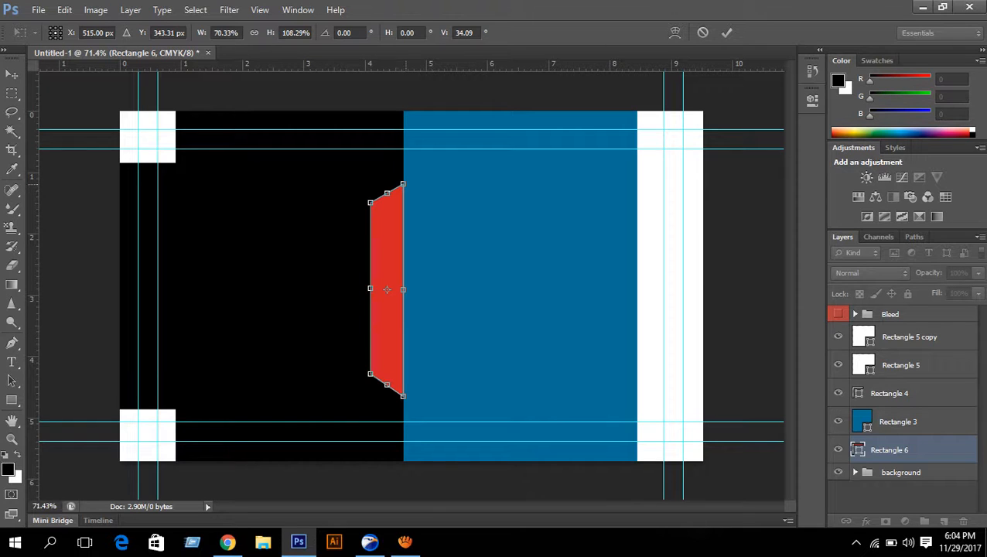
pyautogui.moveTo(402, 184); pyautogui.dragTo(402, 178)
# - Nudge the slanted red bar into place, apply the skew, and select the background group
pyautogui.press('Up')
pyautogui.press('Up')
pyautogui.press('Up')
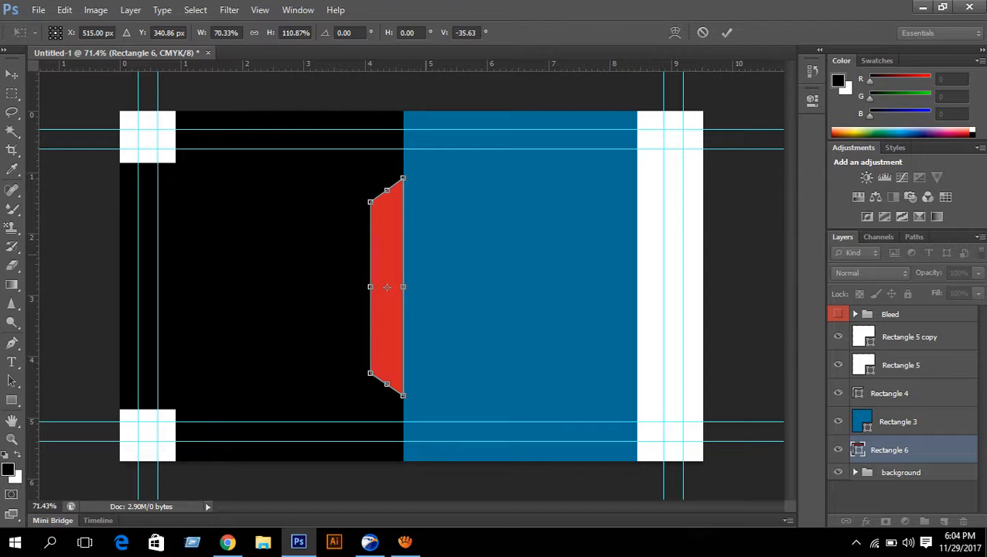
pyautogui.press('Down')
pyautogui.press('Return')
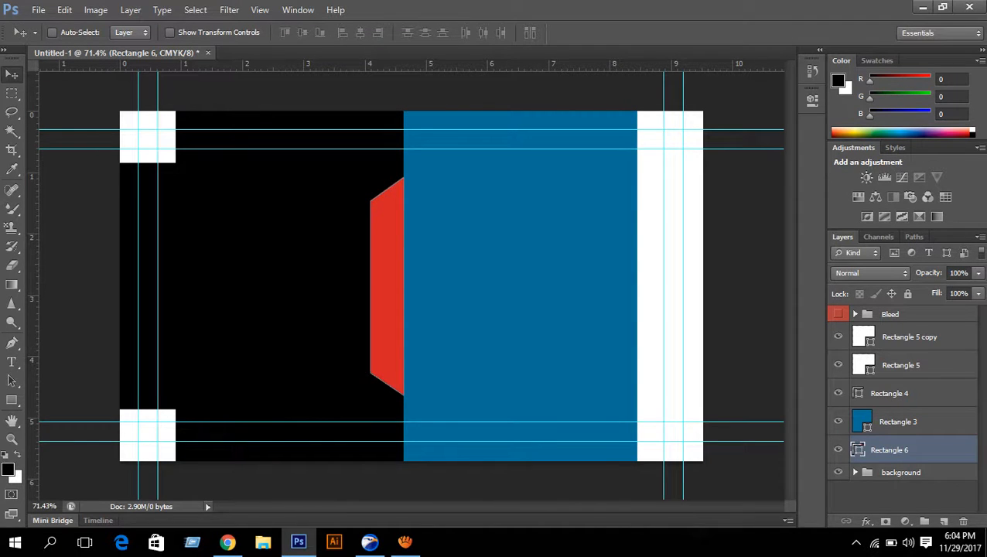
pyautogui.click(900, 471)
# - Draw a small light-blue rectangle and move it onto the red bar's top end
pyautogui.press('u')
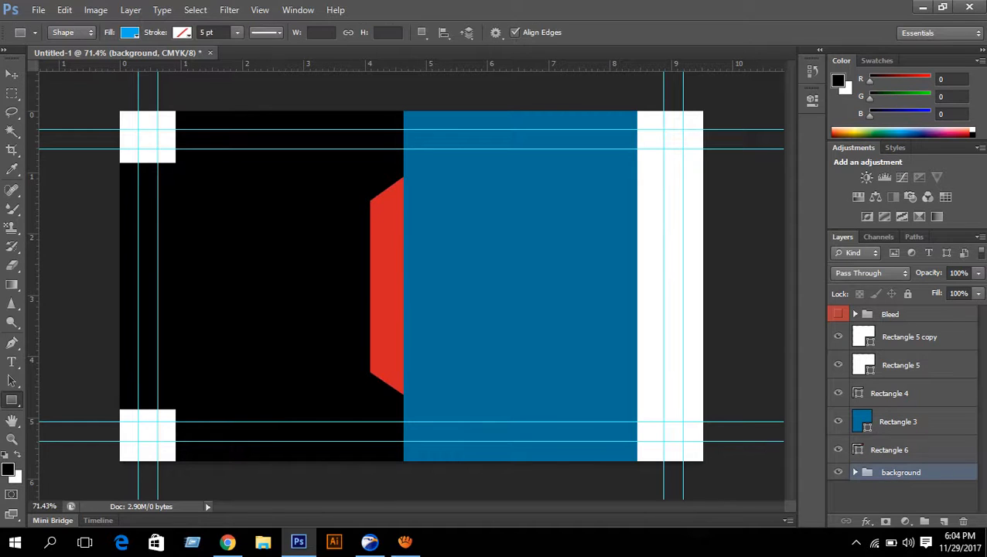
pyautogui.moveTo(447, 212); pyautogui.dragTo(476, 255)
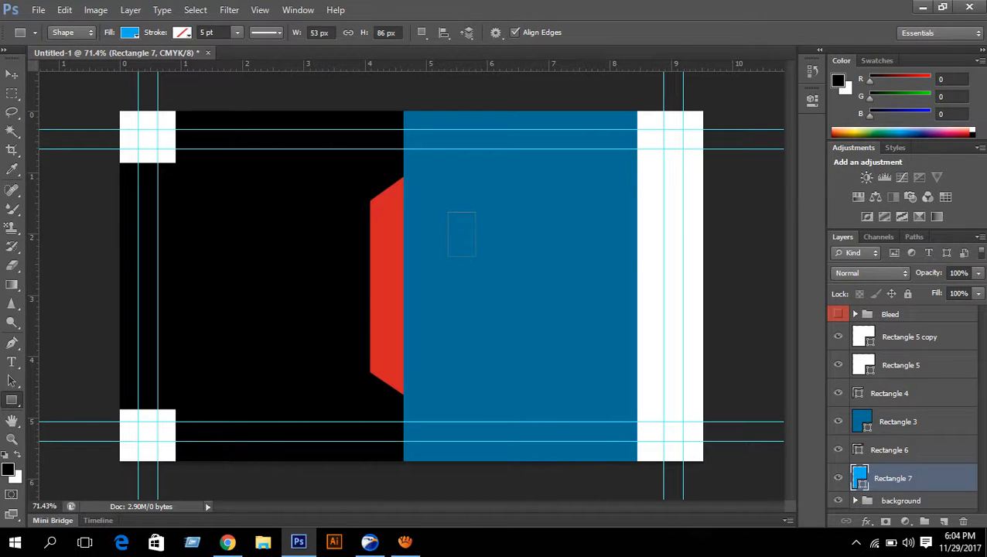
pyautogui.hotkey('ctrl', 't')
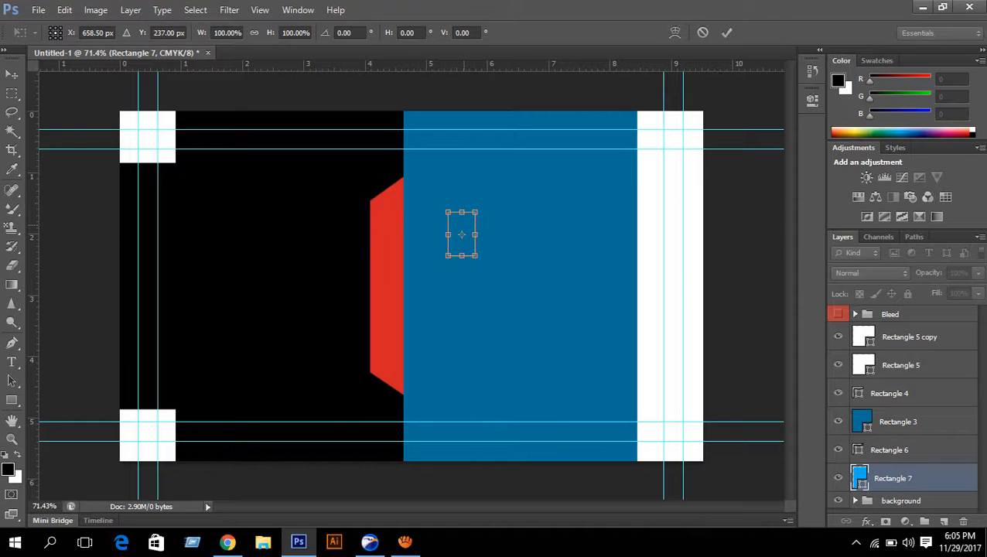
pyautogui.moveTo(461, 234); pyautogui.dragTo(389, 185)
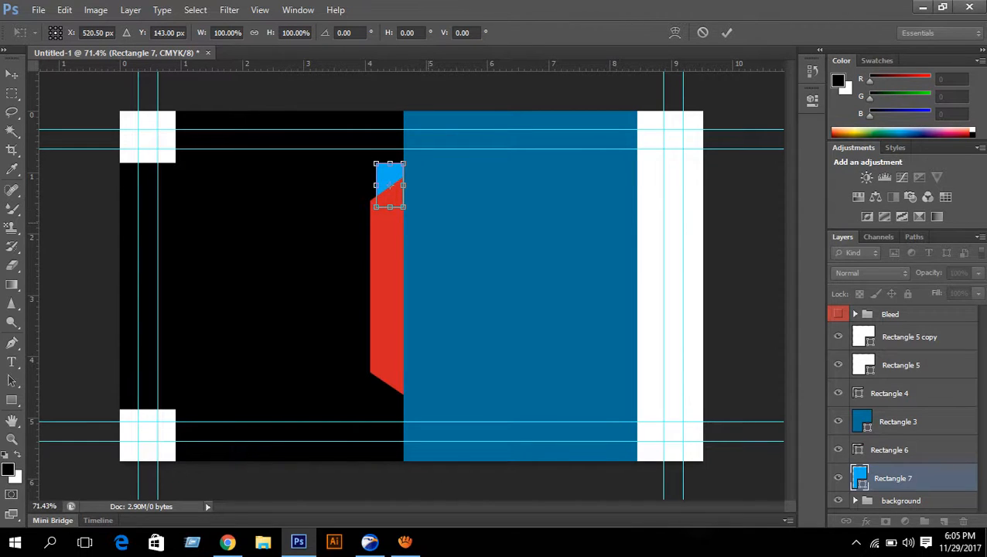
# - Rotate the small rectangle to about -49° and shorten it into a diamond
pyautogui.moveTo(422, 223); pyautogui.dragTo(437, 193)
pyautogui.scroll(5, 420, 144)
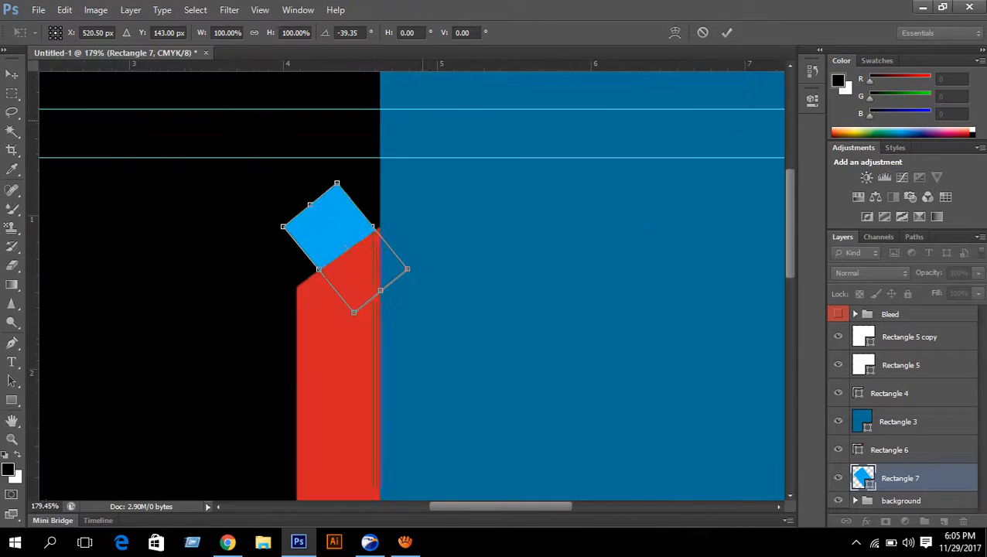
pyautogui.scroll(8, 392, 196)
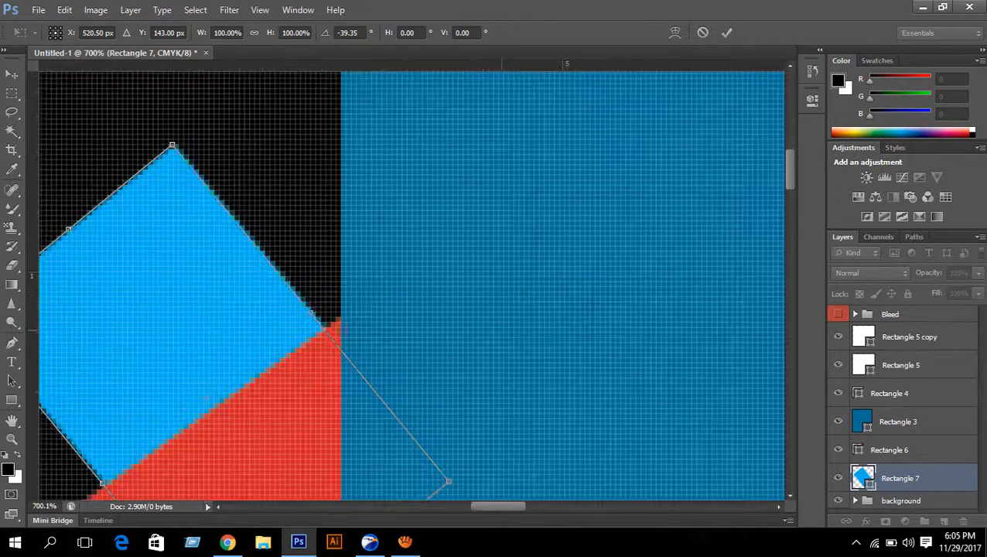
pyautogui.scroll(-3, 743, 109)
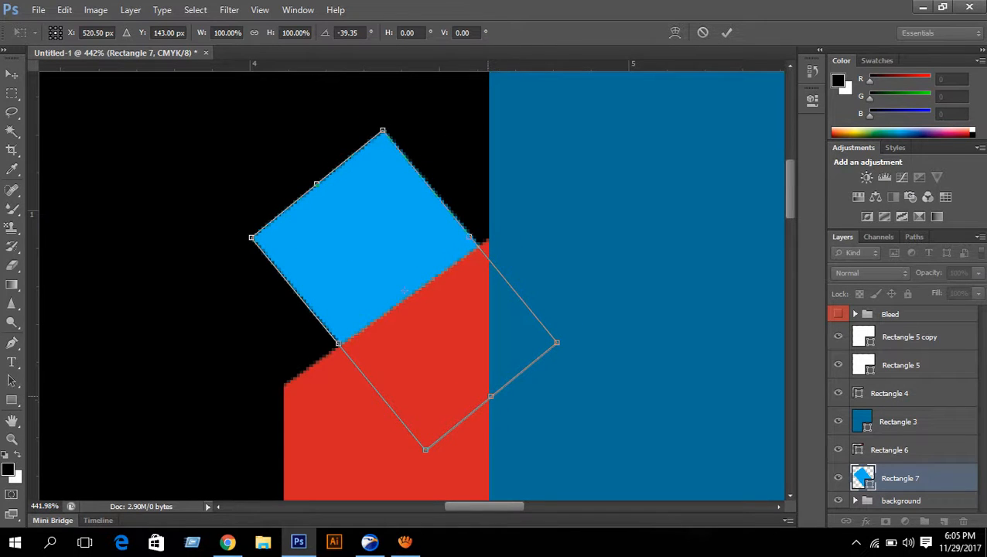
pyautogui.moveTo(490, 395); pyautogui.dragTo(426, 317)
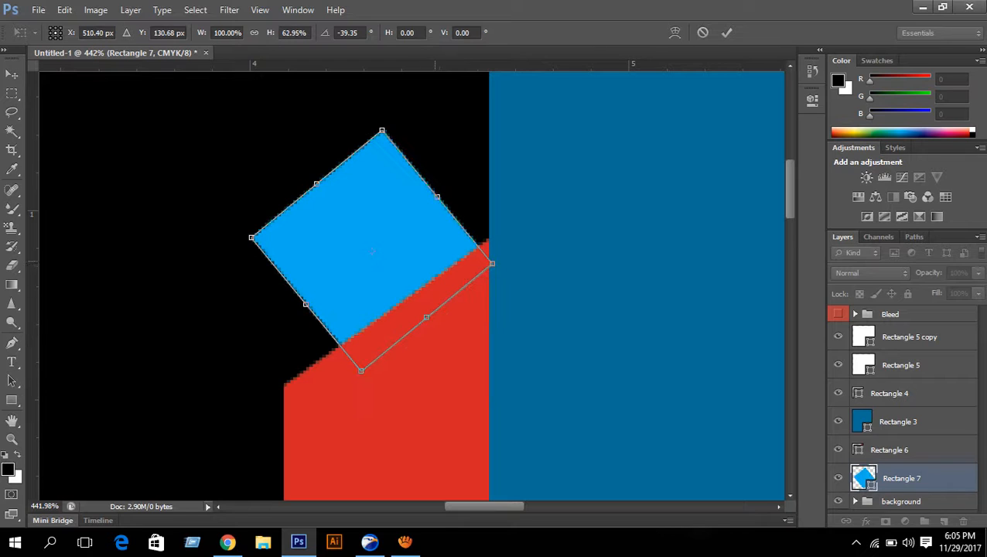
pyautogui.moveTo(517, 274); pyautogui.dragTo(543, 246)
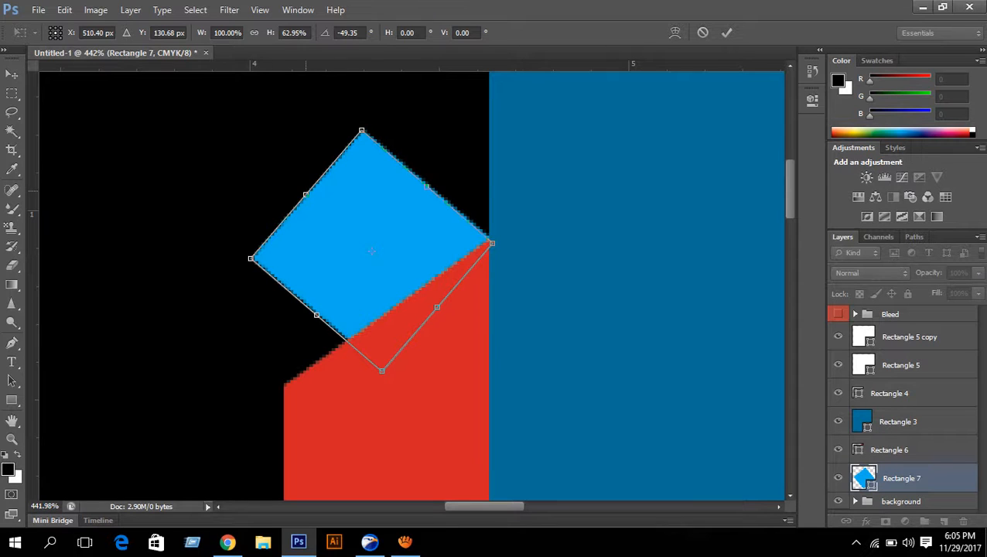
pyautogui.moveTo(305, 194); pyautogui.dragTo(342, 224)
pyautogui.scroll(-2, 488, 256)
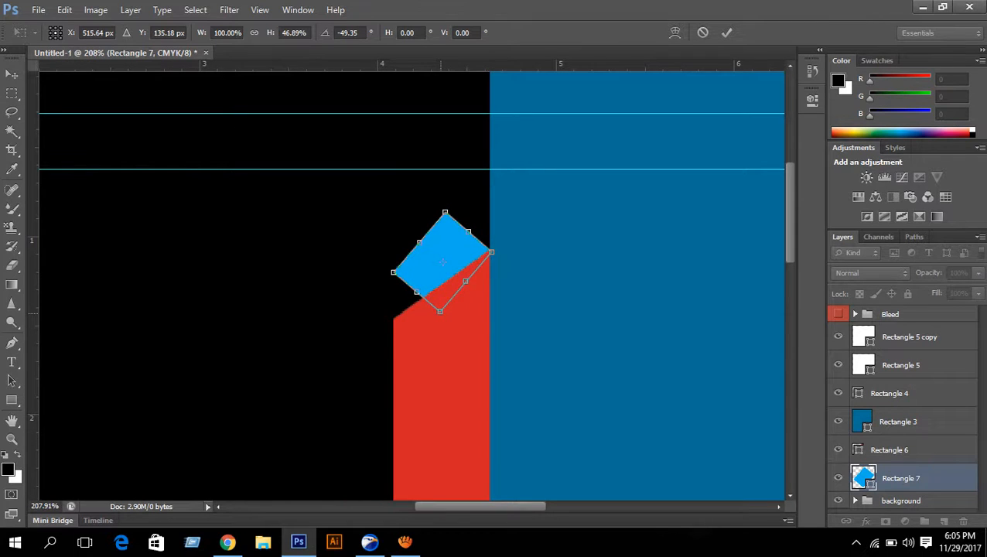
# - Line up the light-blue piece's bottom edge with the red bar's top
pyautogui.moveTo(416, 292); pyautogui.dragTo(393, 296)
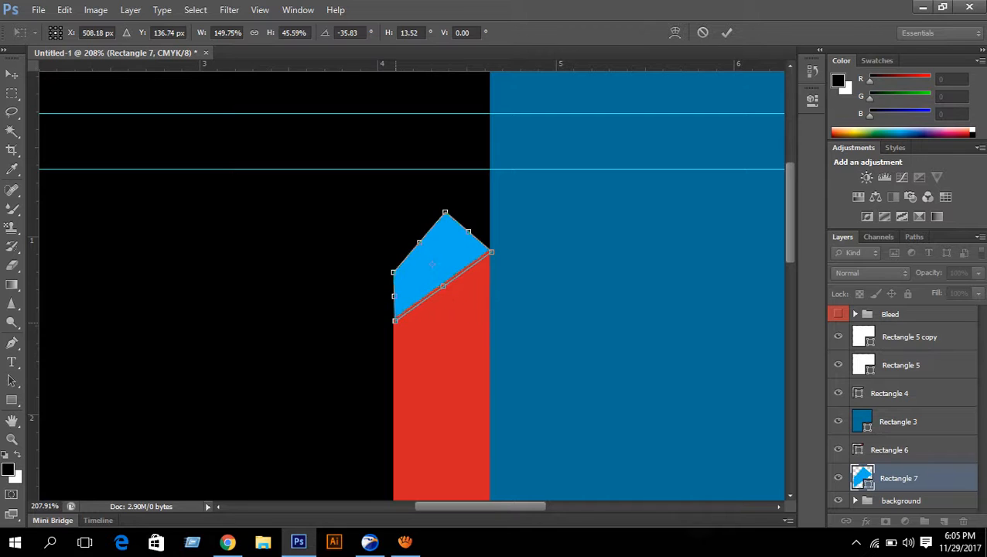
pyautogui.scroll(-1, 543, 323)
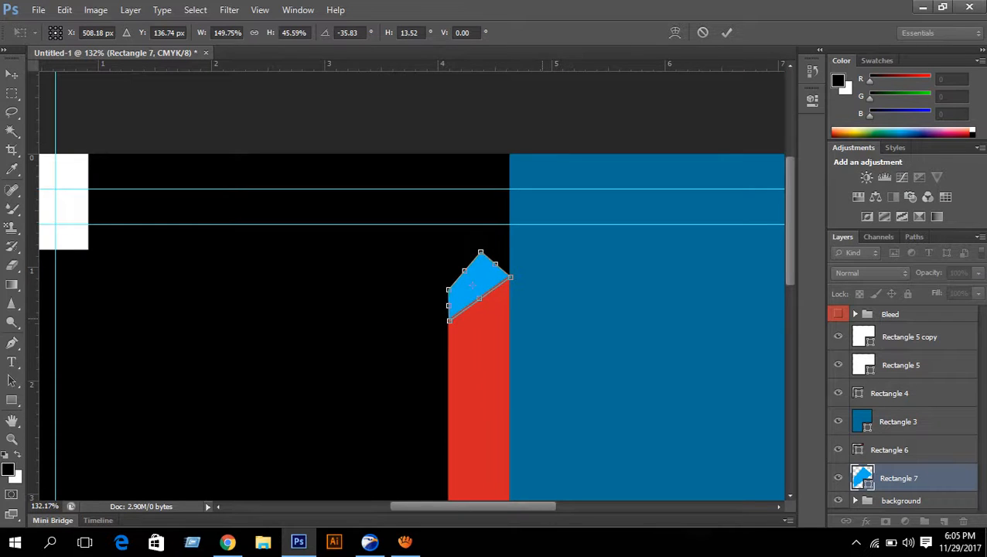
pyautogui.scroll(-1, 546, 323)
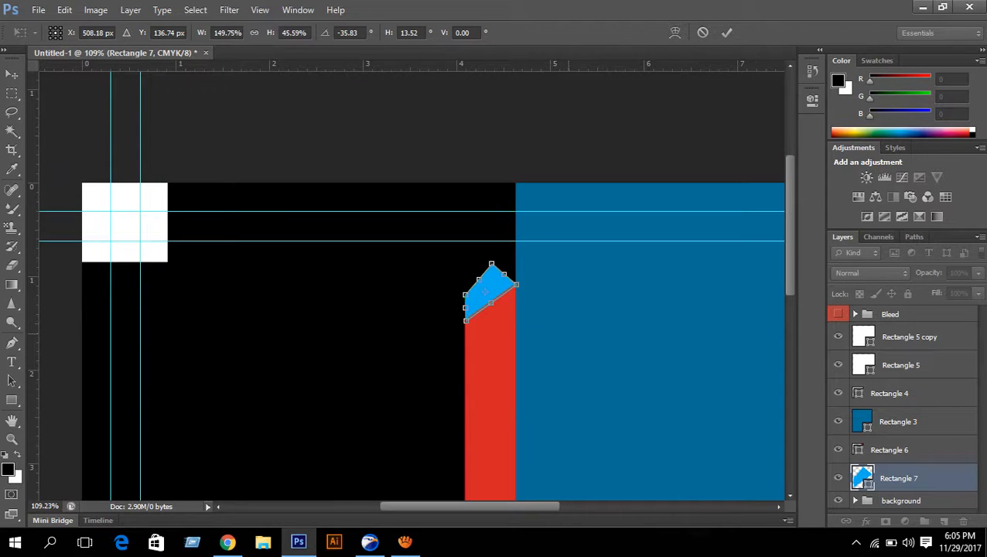
pyautogui.scroll(-1, 546, 322)
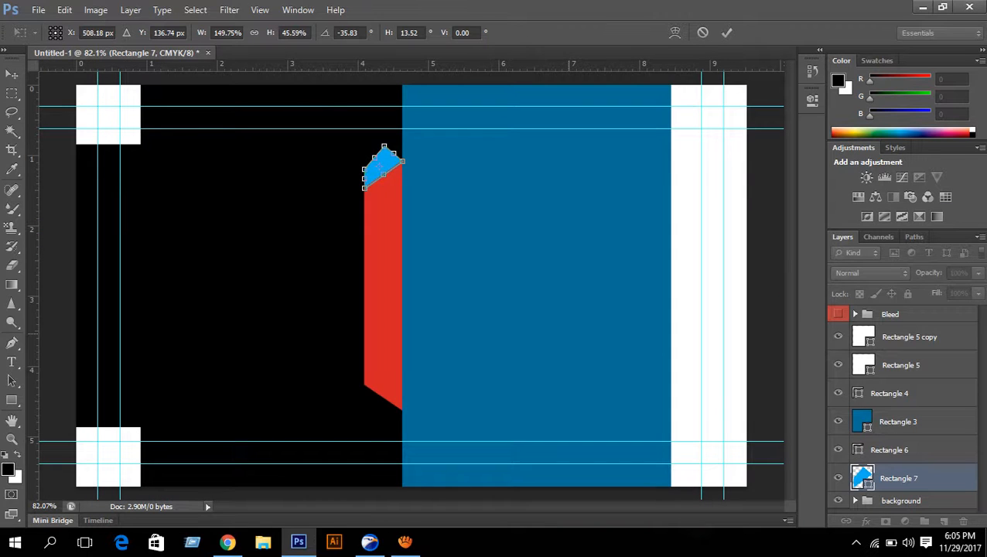
pyautogui.scroll(3, 445, 188)
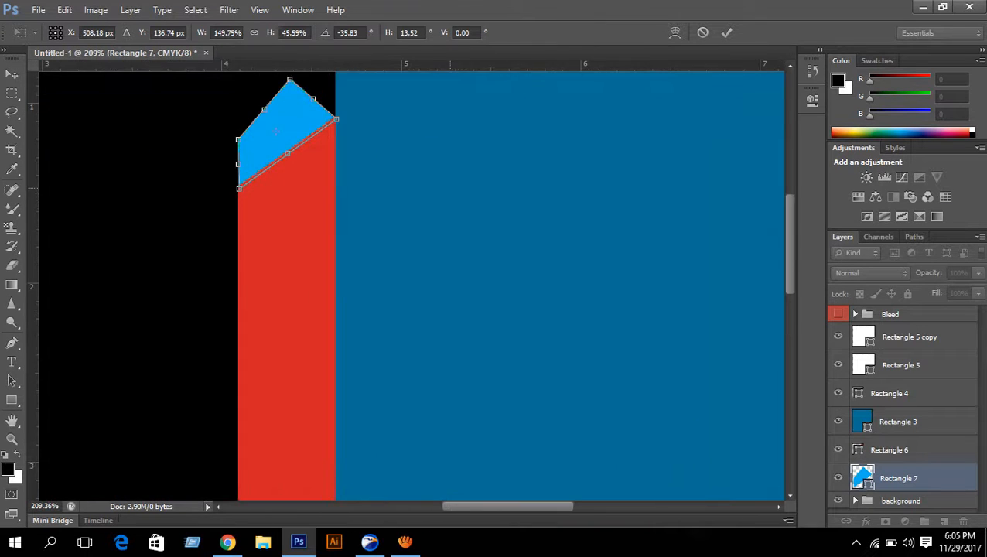
pyautogui.scroll(3, 410, 287)
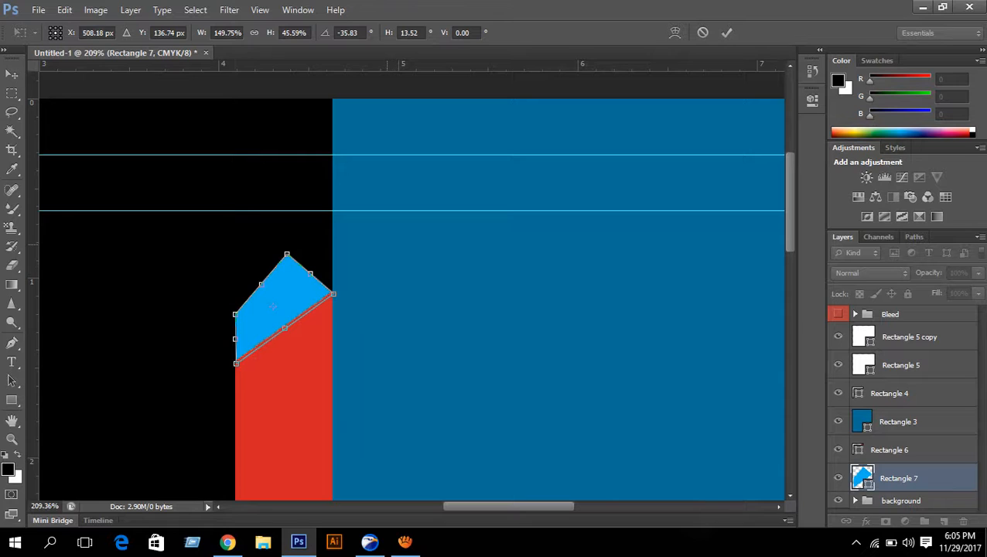
pyautogui.scroll(2, 409, 301)
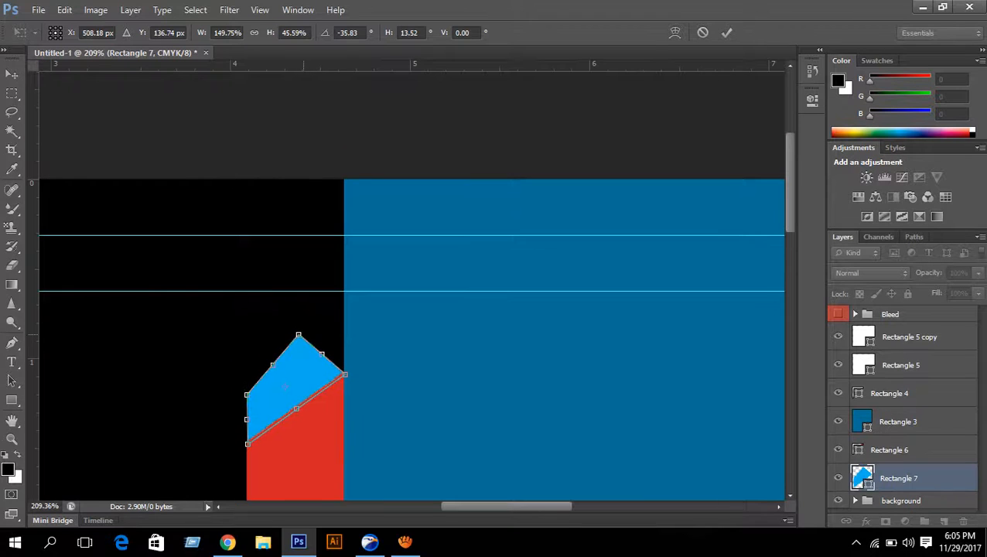
# - Skew the piece's corners into a slanted cap meeting the blue panel and apply it
pyautogui.moveTo(300, 335); pyautogui.dragTo(345, 296)
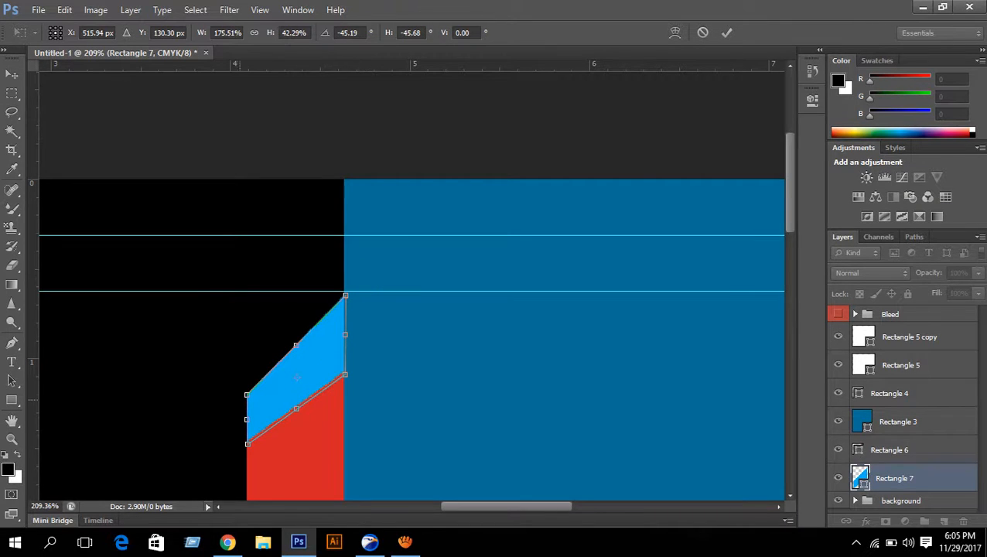
pyautogui.moveTo(247, 395); pyautogui.dragTo(273, 357)
pyautogui.scroll(3, 252, 420)
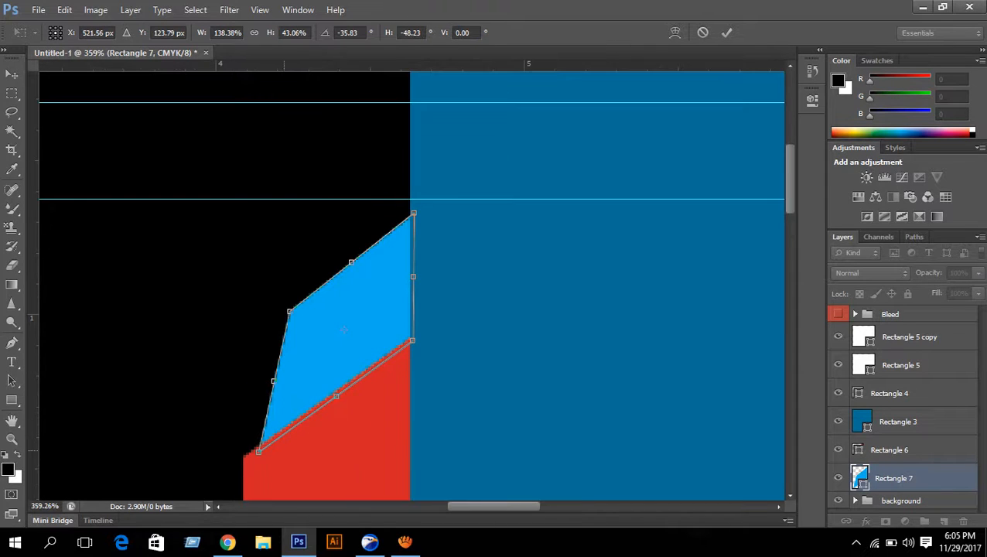
pyautogui.moveTo(259, 452); pyautogui.dragTo(248, 452)
pyautogui.moveTo(247, 455); pyautogui.dragTo(244, 456)
pyautogui.scroll(-3, 410, 403)
pyautogui.scroll(-1, 411, 403)
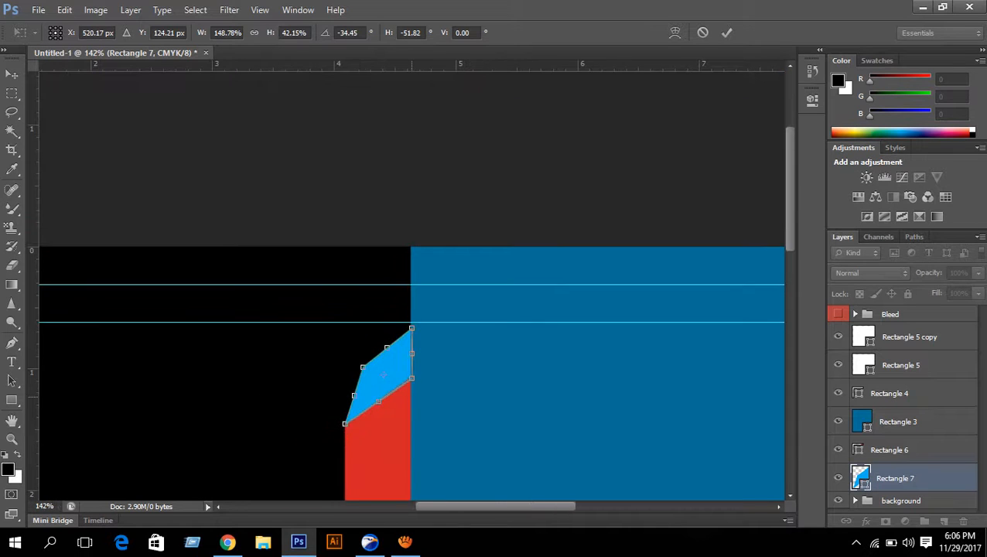
pyautogui.press('Return')
pyautogui.scroll(-3, 556, 324)
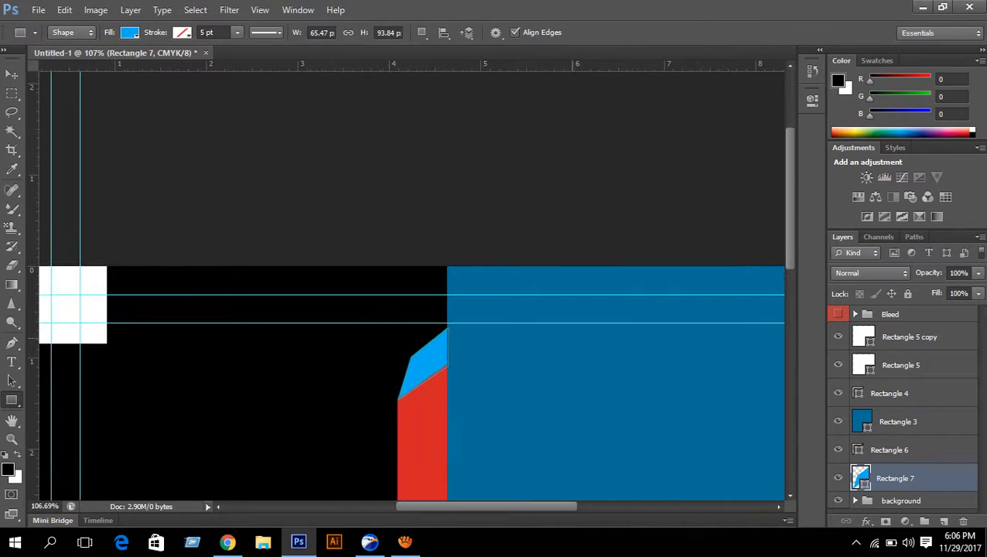
# - Fill Rectangle 7's cap with a dark red (#8b0207) derived from the red bar, then fit the card in view
pyautogui.doubleClick(860, 477)
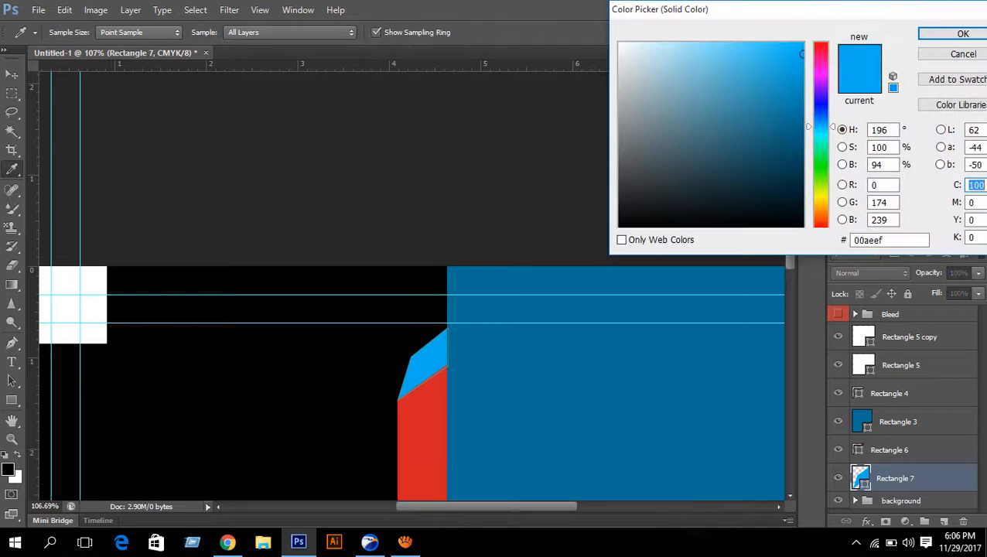
pyautogui.click(416, 445)
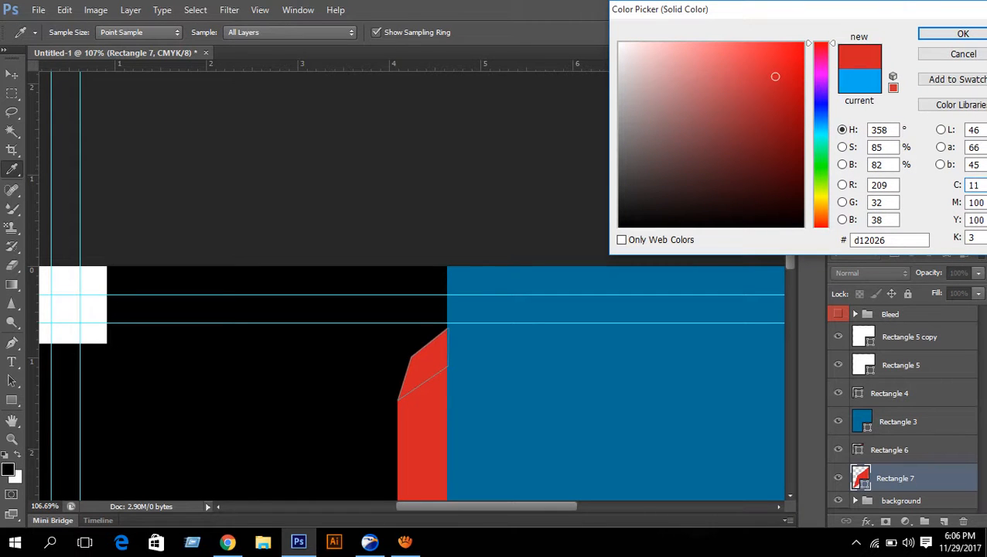
pyautogui.click(790, 96)
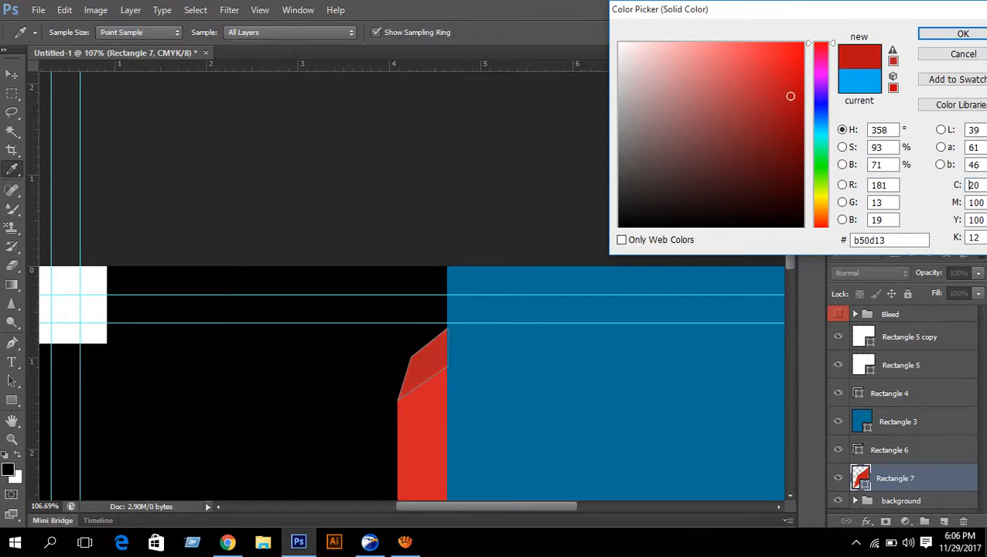
pyautogui.click(792, 122)
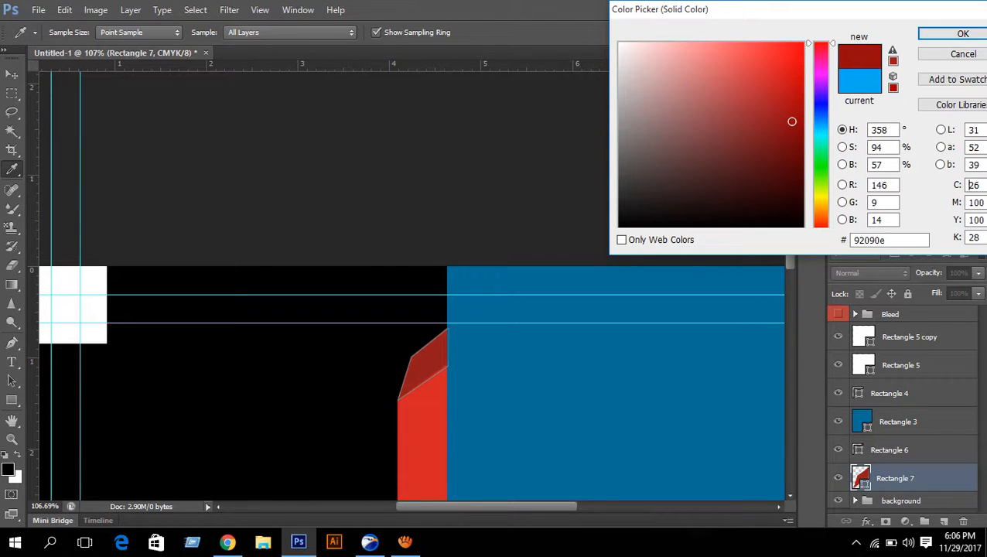
pyautogui.click(796, 123)
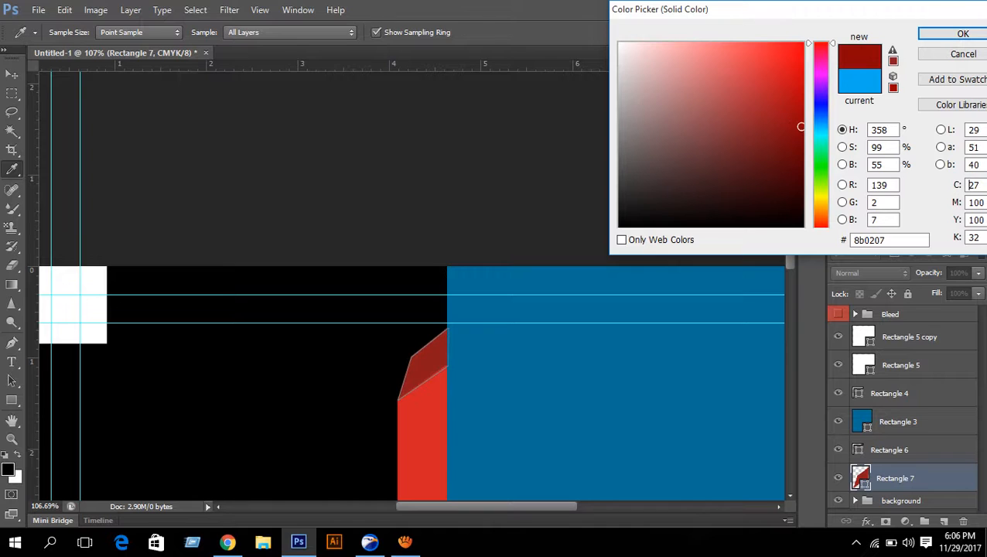
pyautogui.click(962, 33)
pyautogui.hotkey('ctrl', '0')
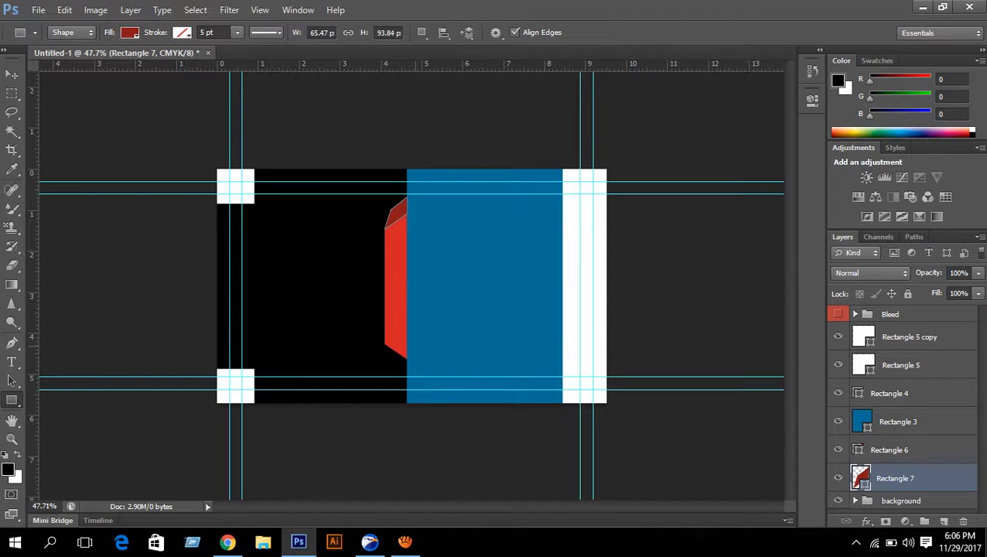
# - Skew Rectangle 7's dark red cap, lowering its right edge and raising its top-left corner, then commit
pyautogui.scroll(13, 410, 331)
pyautogui.moveTo(467, 126); pyautogui.dragTo(497, 301)
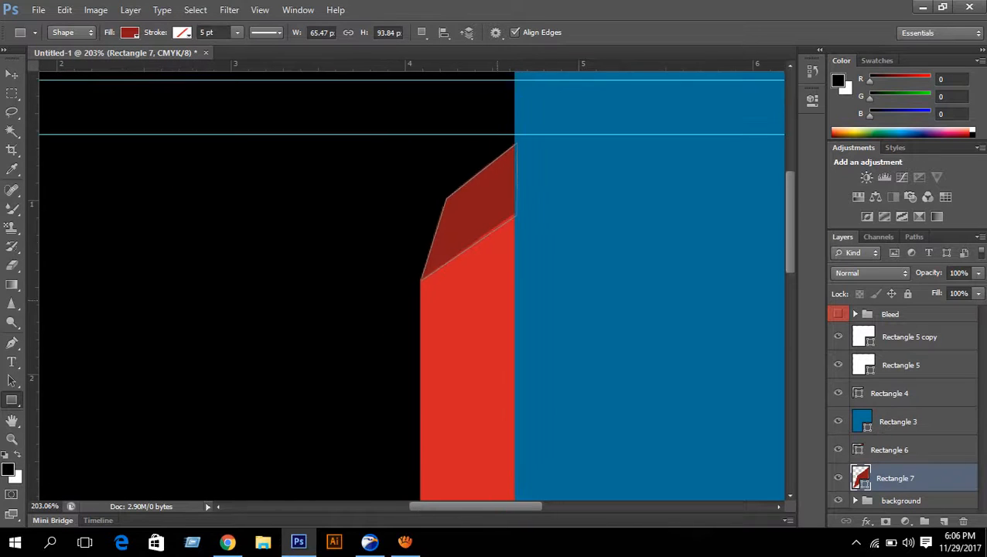
pyautogui.scroll(8, 523, 241)
pyautogui.moveTo(522, 240); pyautogui.dragTo(472, 436)
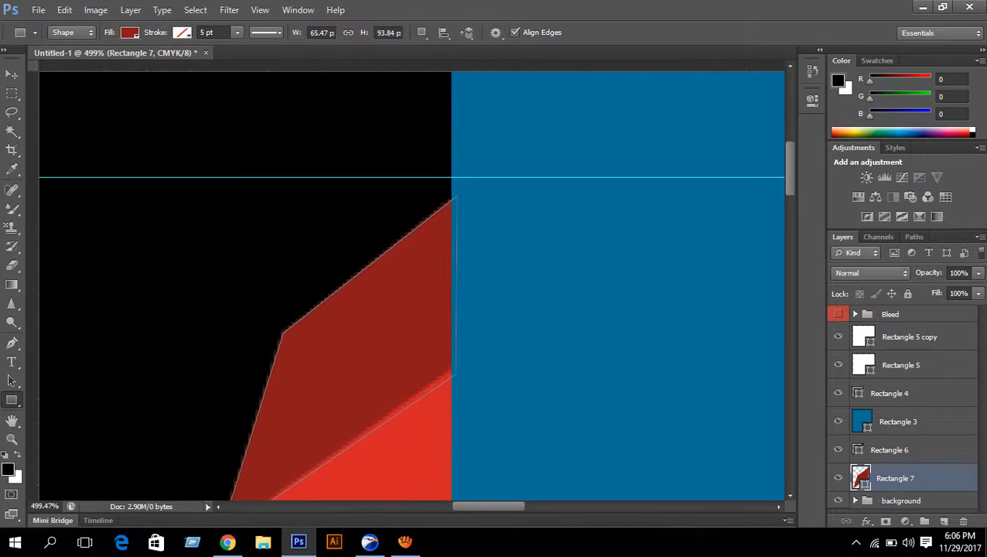
pyautogui.hotkey('ctrl', 't')
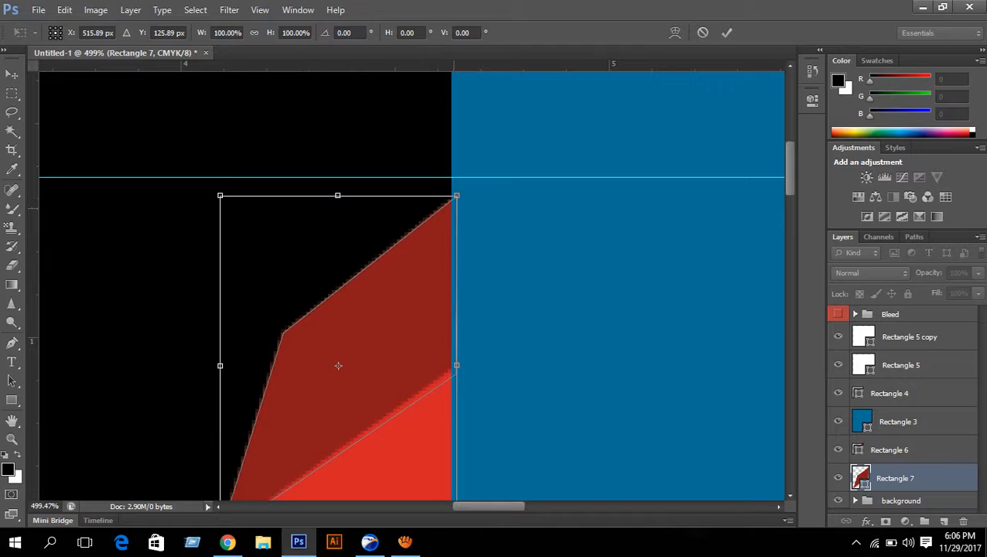
pyautogui.moveTo(456, 196); pyautogui.dragTo(450, 292)
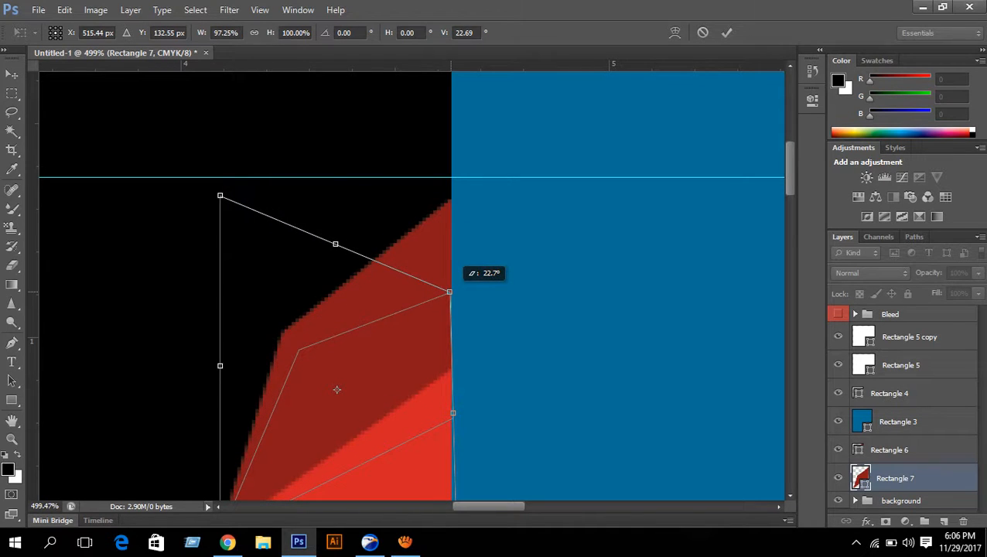
pyautogui.scroll(-5, 478, 326)
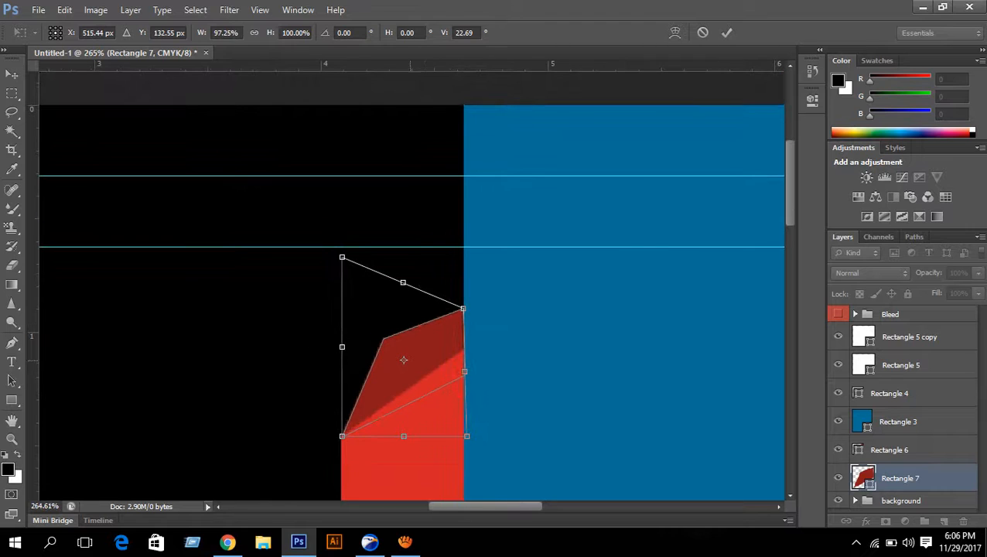
pyautogui.moveTo(342, 256); pyautogui.dragTo(287, 184)
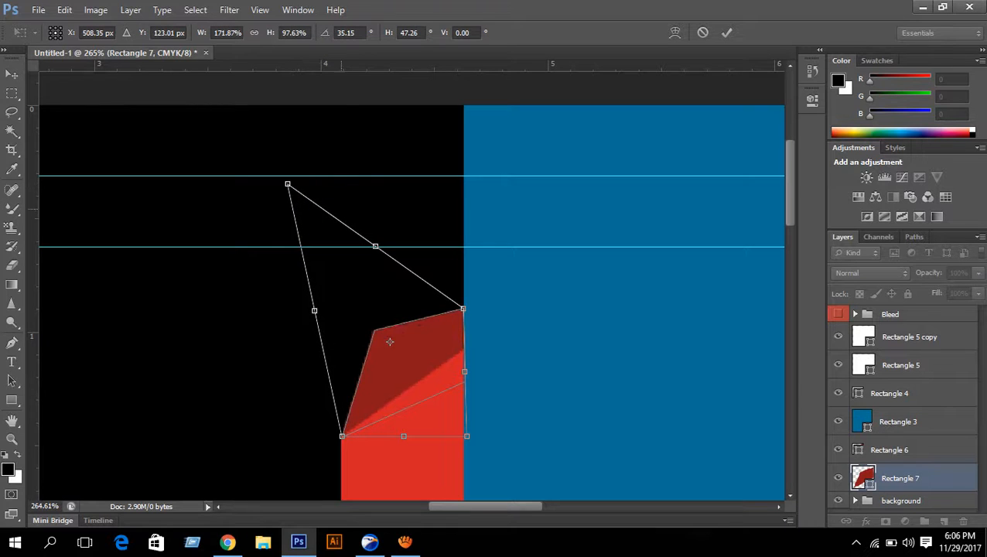
pyautogui.scroll(-8, 564, 350)
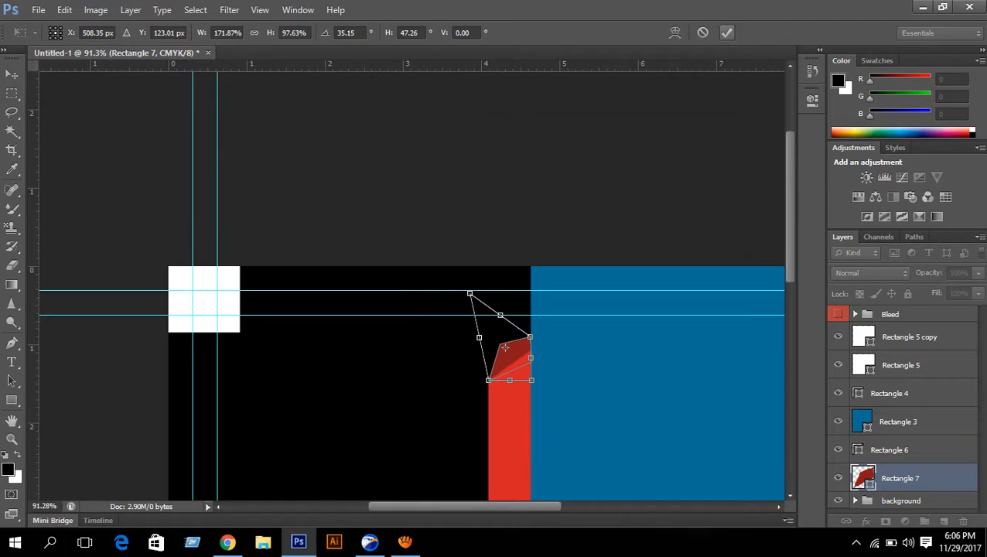
pyautogui.click(726, 32)
pyautogui.scroll(-7, 564, 310)
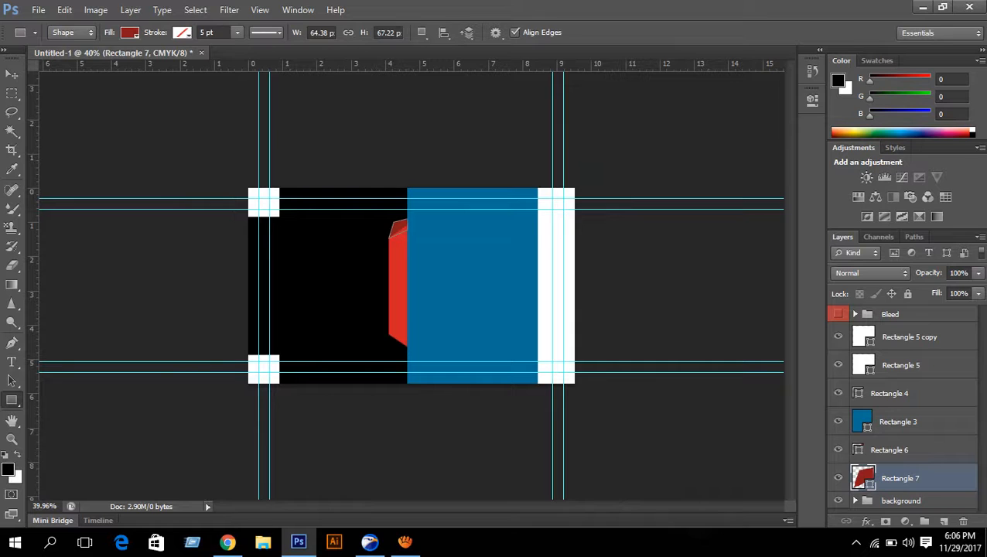
pyautogui.click(897, 450)
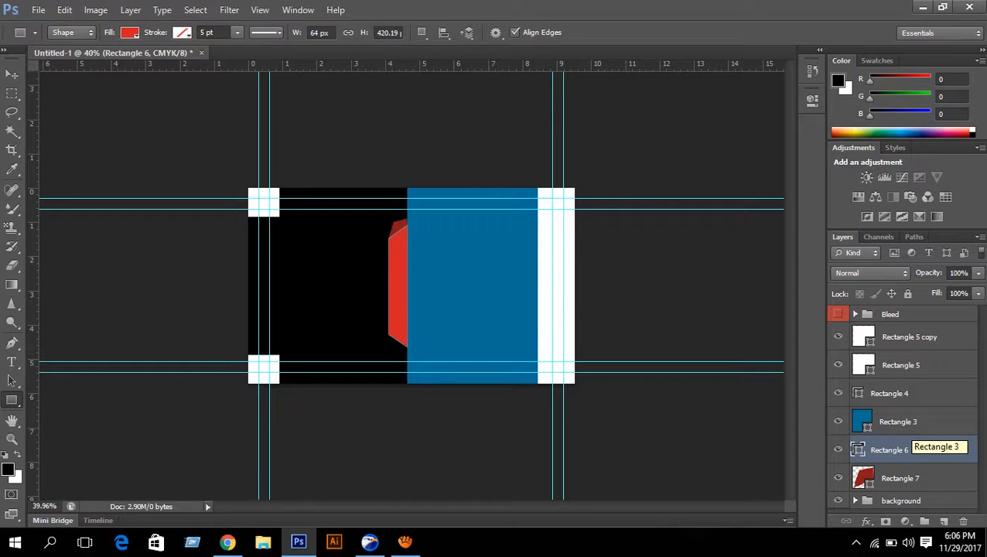
pyautogui.scroll(5, 402, 256)
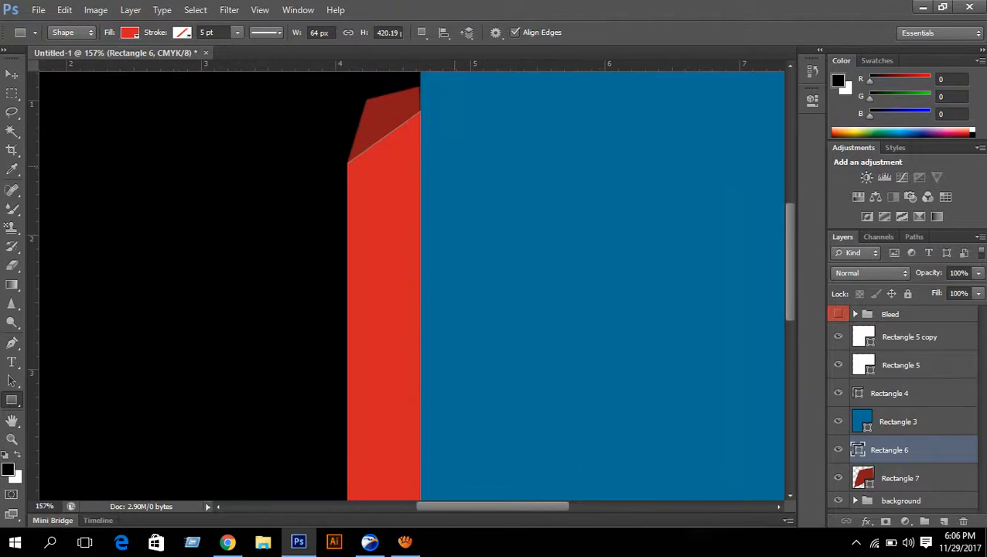
pyautogui.moveTo(455, 166); pyautogui.dragTo(486, 342)
pyautogui.scroll(4, 494, 343)
pyautogui.scroll(-1, 498, 367)
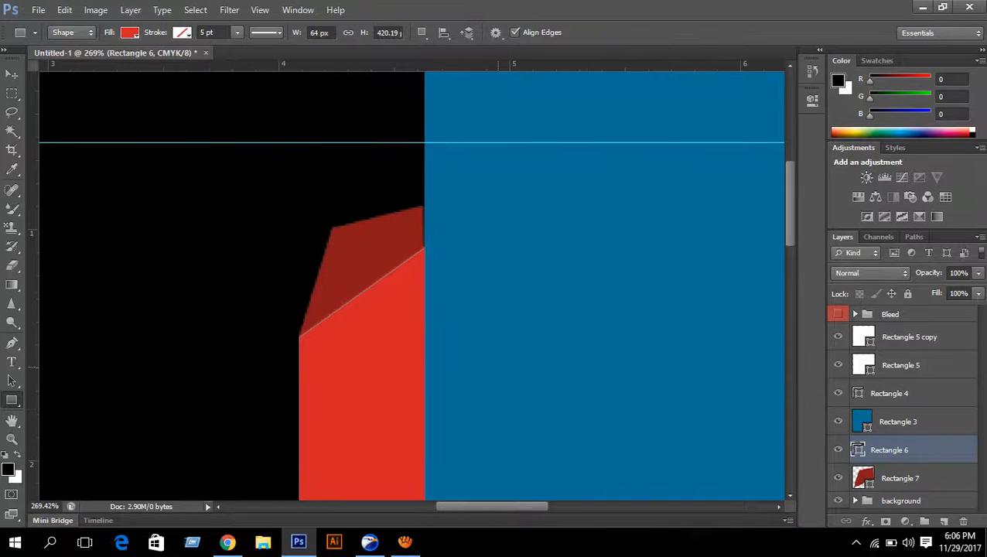
pyautogui.click(404, 541)
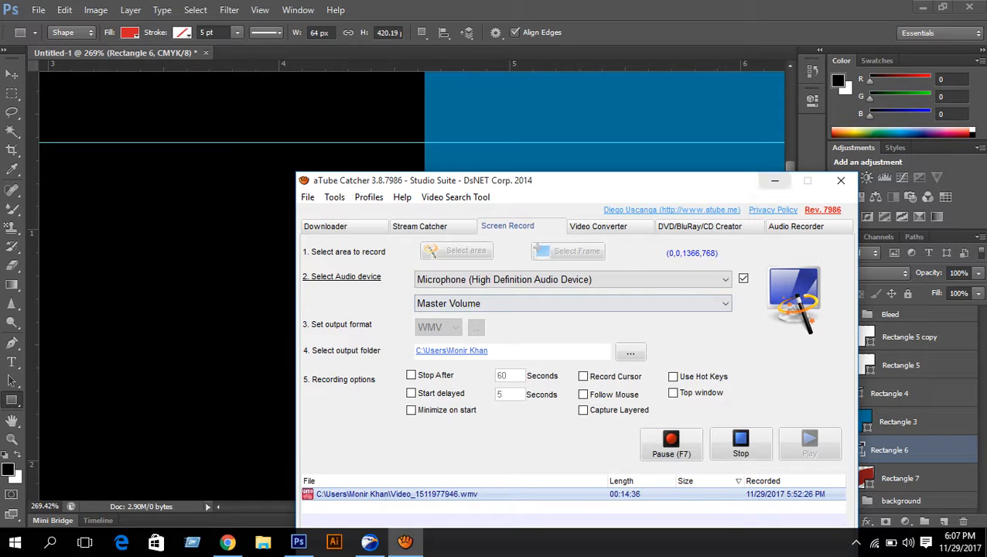
pyautogui.click(774, 180)
pyautogui.scroll(-4, 422, 315)
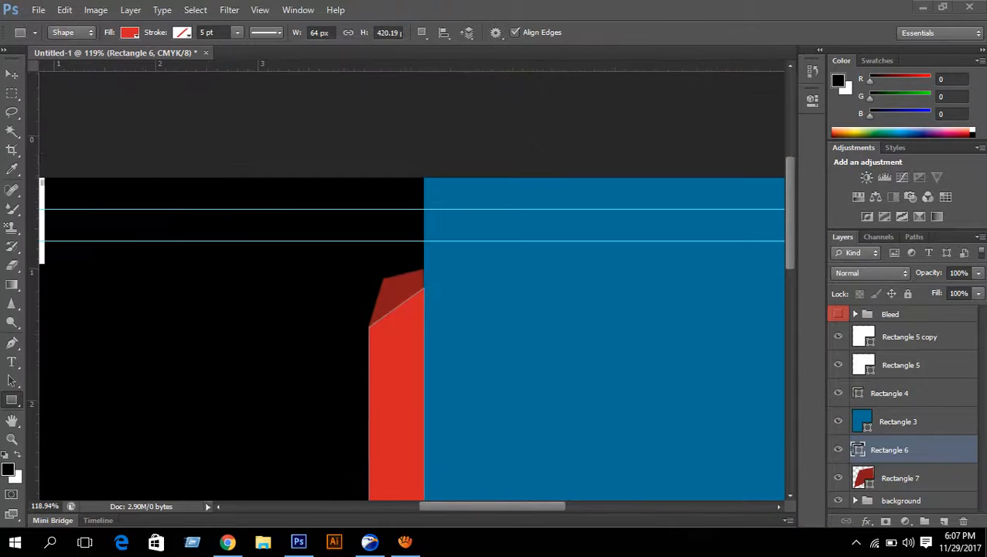
pyautogui.scroll(-2, 421, 315)
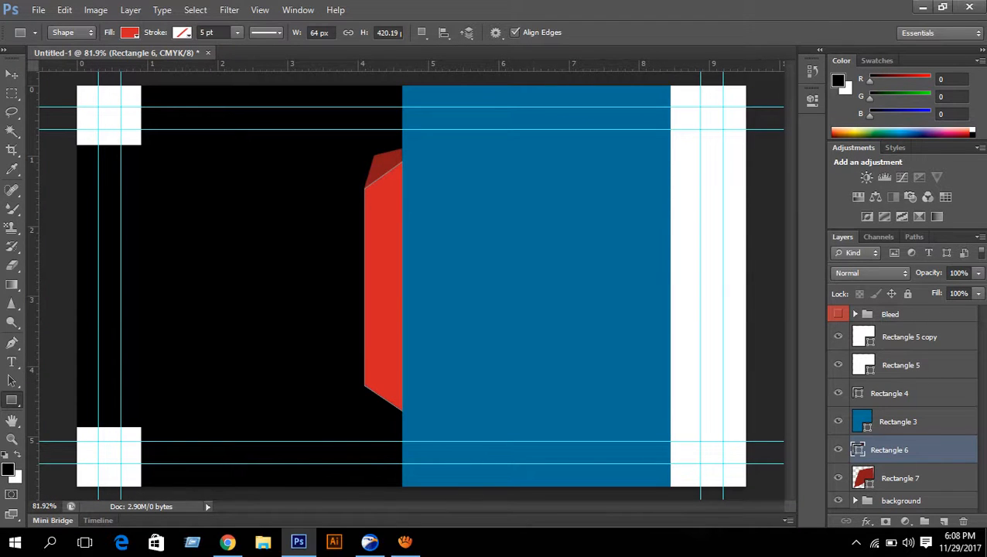
pyautogui.click(900, 478)
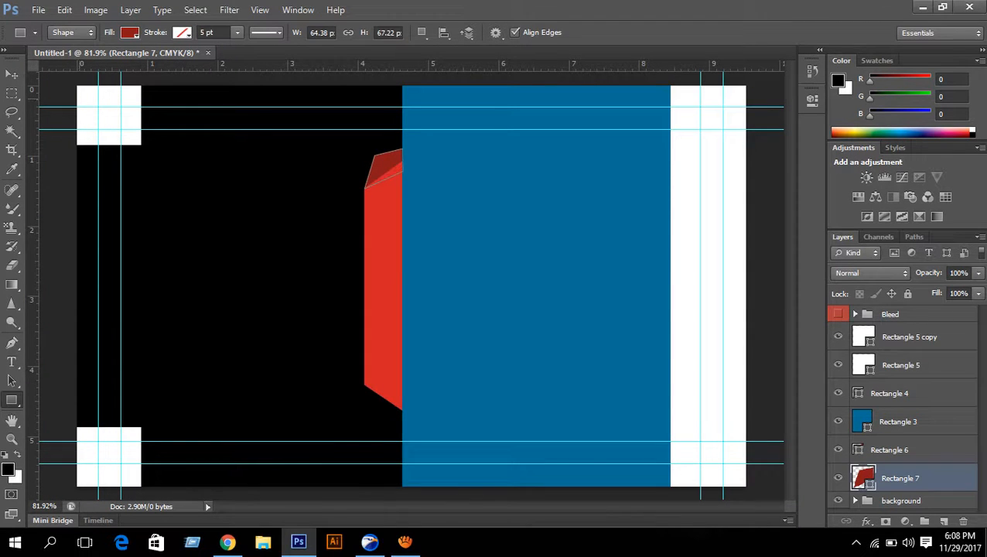
pyautogui.hotkey('ctrl', 't')
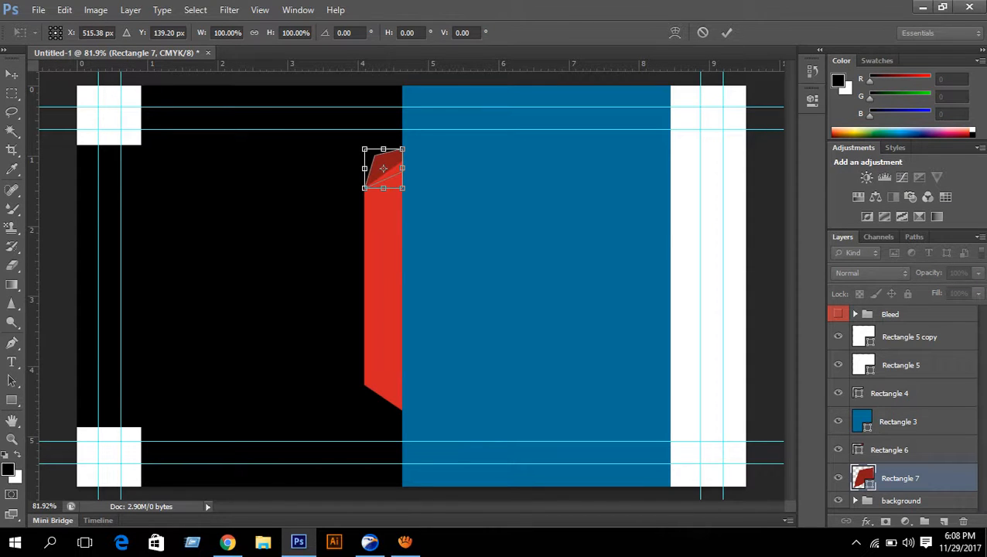
pyautogui.click(726, 32)
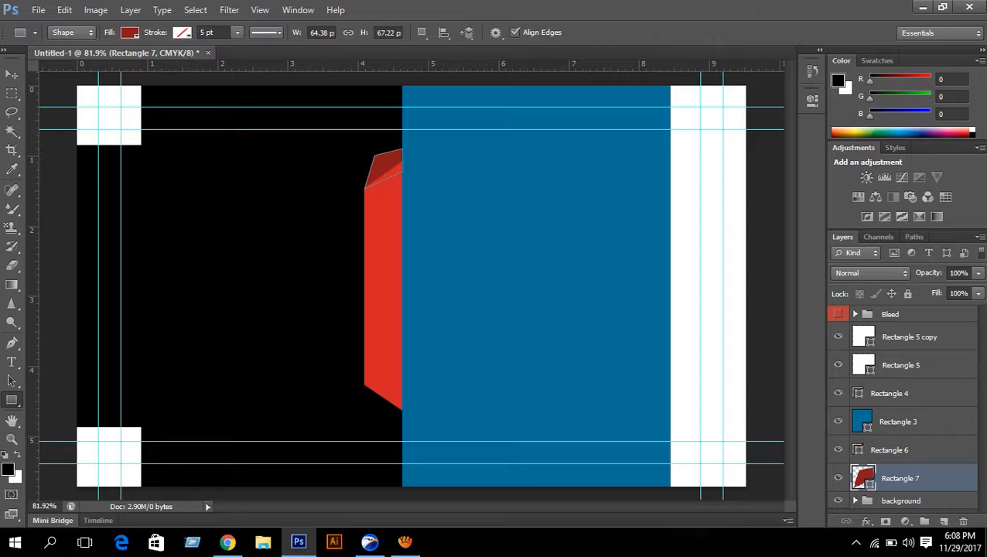
pyautogui.click(838, 449)
pyautogui.click(837, 449)
pyautogui.click(889, 449)
pyautogui.click(837, 449)
pyautogui.click(837, 450)
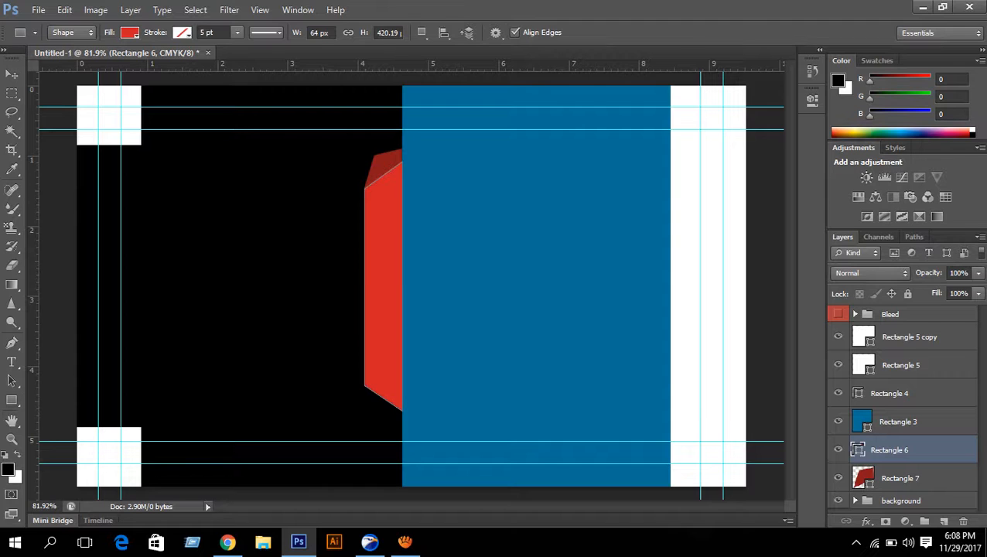
# - Widen the red ribbon (Rectangle 6) onto the blue panel and stack it above Rectangle 3
pyautogui.hotkey('ctrl', 't')
pyautogui.press('Right')
pyautogui.press('Right')
pyautogui.press('Right')
pyautogui.press('Right')
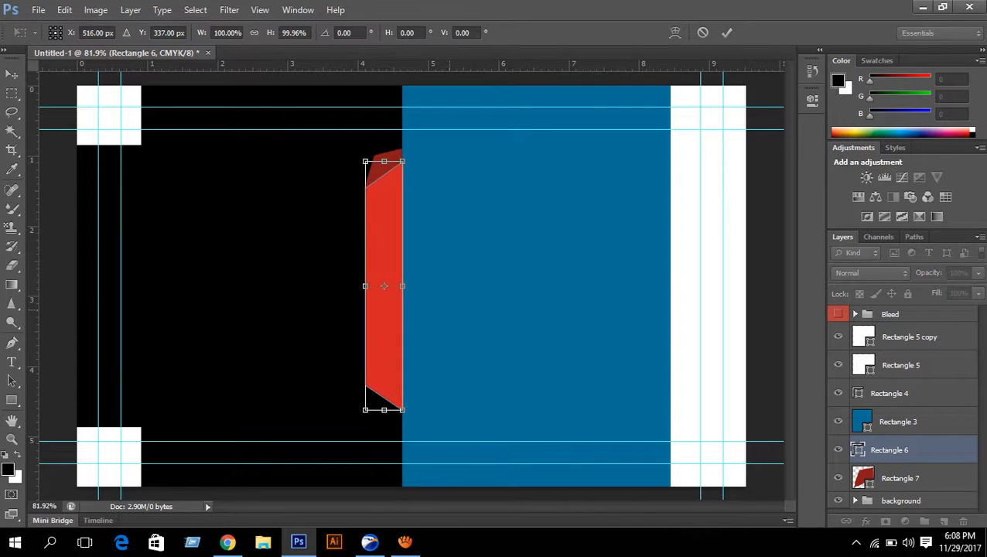
pyautogui.moveTo(404, 285); pyautogui.dragTo(426, 285)
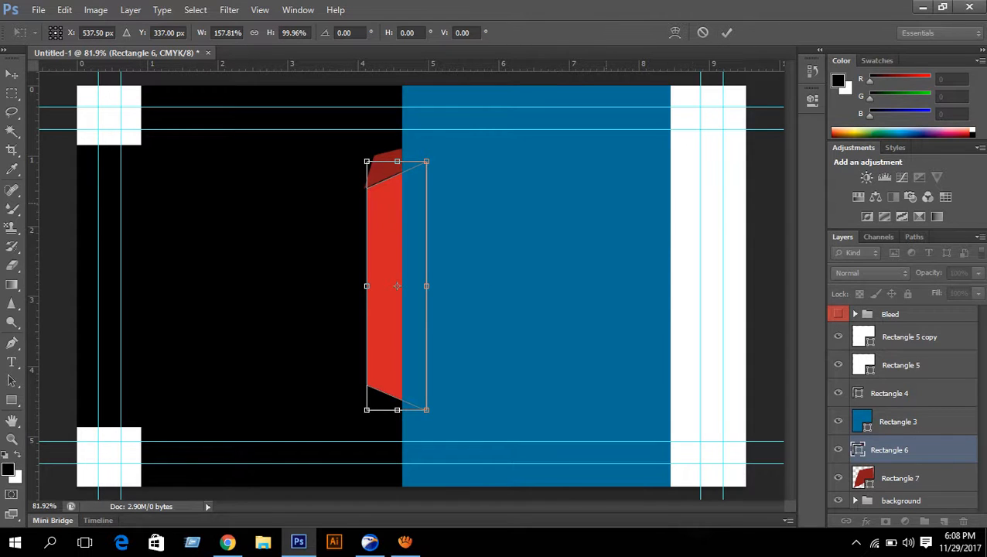
pyautogui.press('Right')
pyautogui.press('Right')
pyautogui.press('Right')
pyautogui.press('Right')
pyautogui.press('Right')
pyautogui.press('Right')
pyautogui.press('Right')
pyautogui.press('Right')
pyautogui.press('Right')
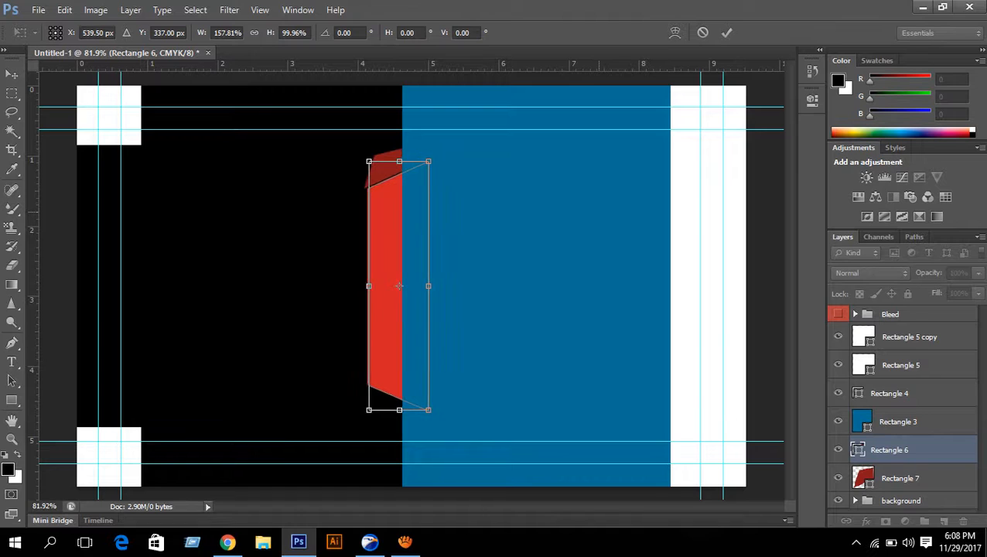
pyautogui.press('Right')
pyautogui.press('Right')
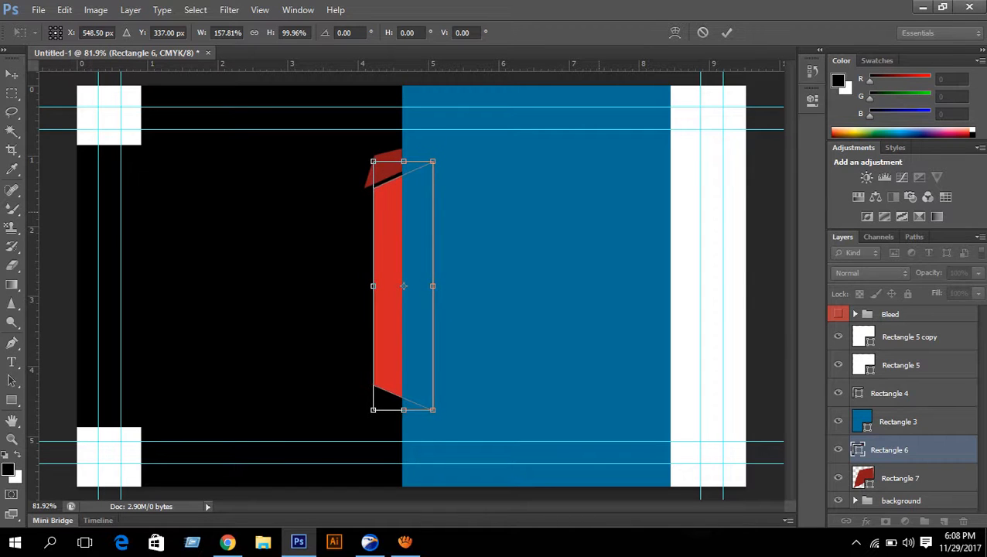
pyautogui.press('Right')
pyautogui.press('Return')
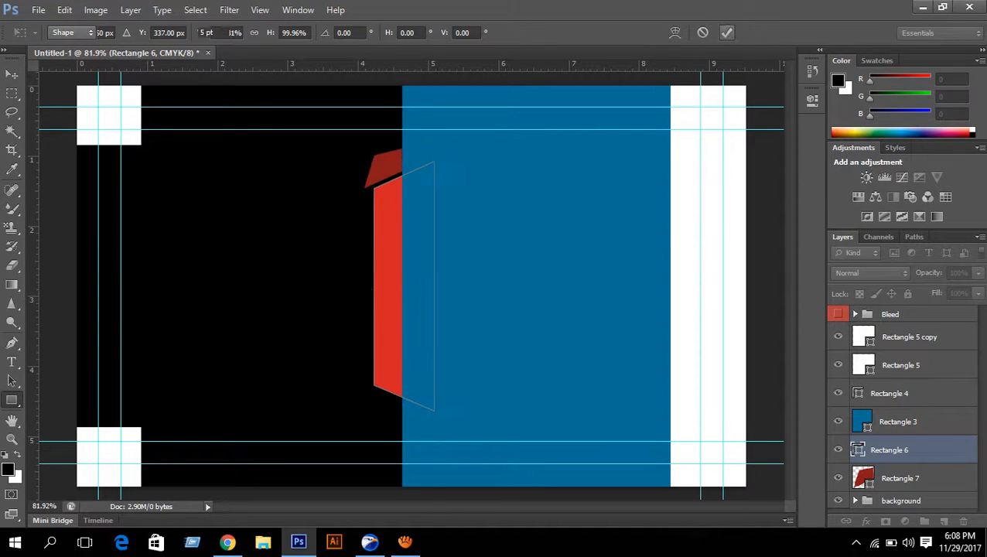
pyautogui.moveTo(890, 449); pyautogui.dragTo(889, 407)
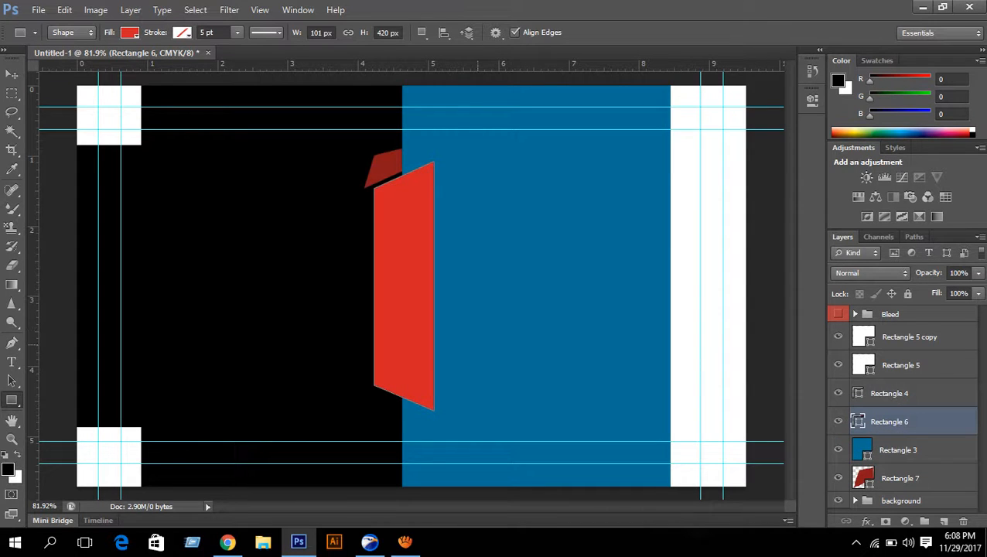
# - Select the dark red cap, Rectangle 7, and delete it
pyautogui.click(900, 478)
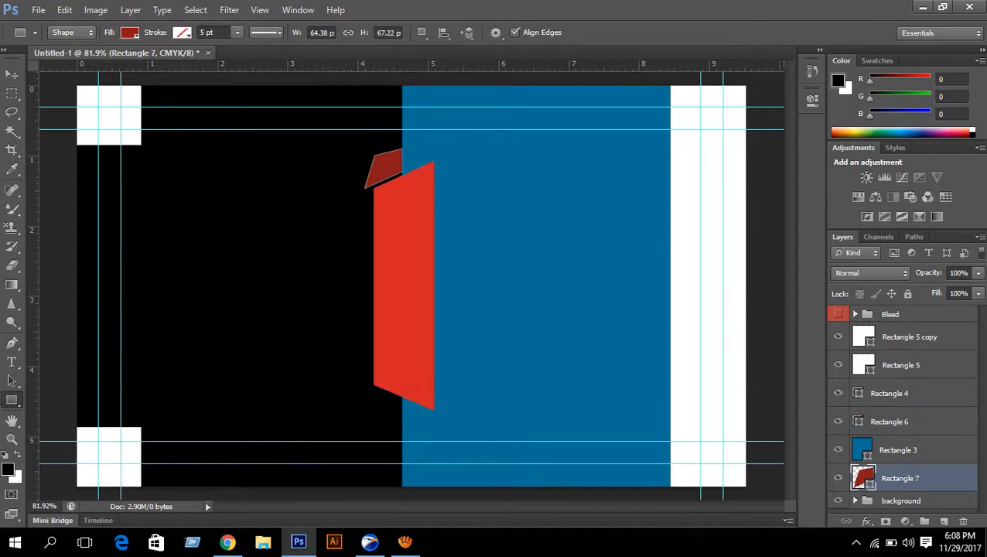
pyautogui.hotkey('ctrl', 't')
pyautogui.scroll(3, 434, 212)
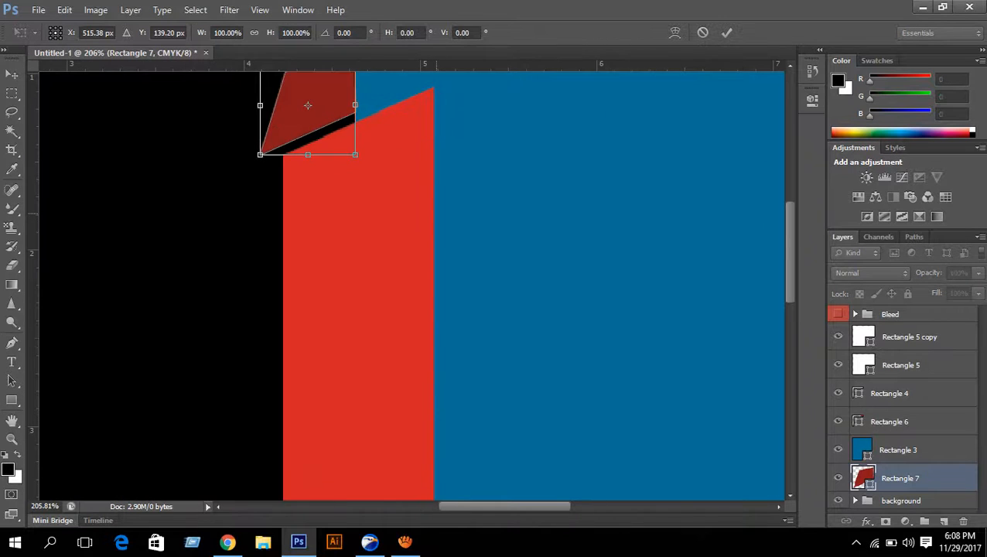
pyautogui.moveTo(413, 122); pyautogui.dragTo(440, 310)
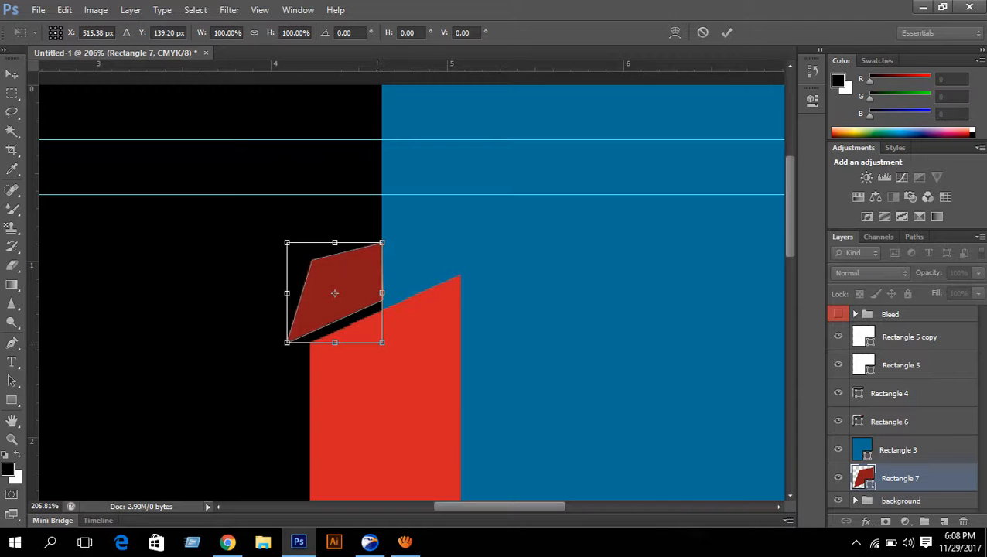
pyautogui.click(726, 32)
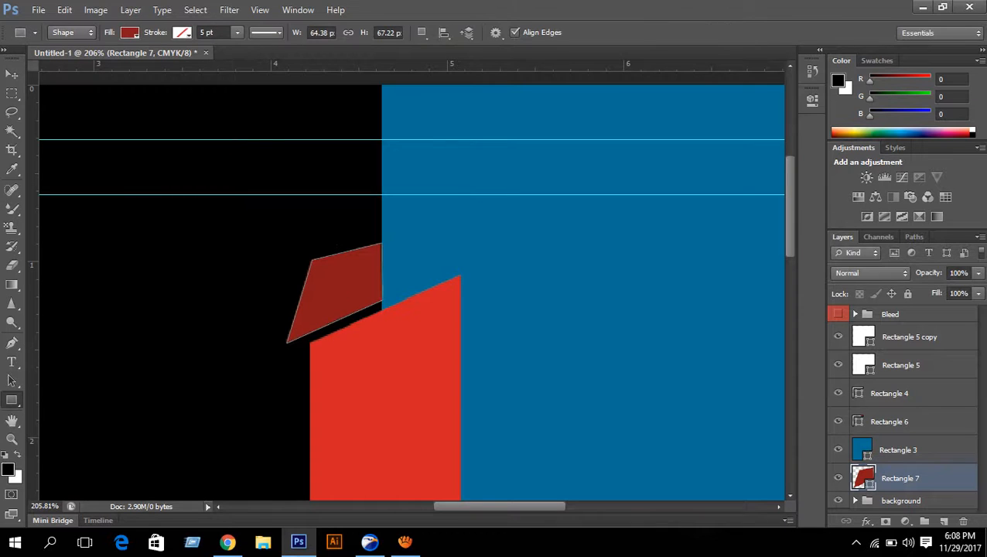
pyautogui.press('Delete')
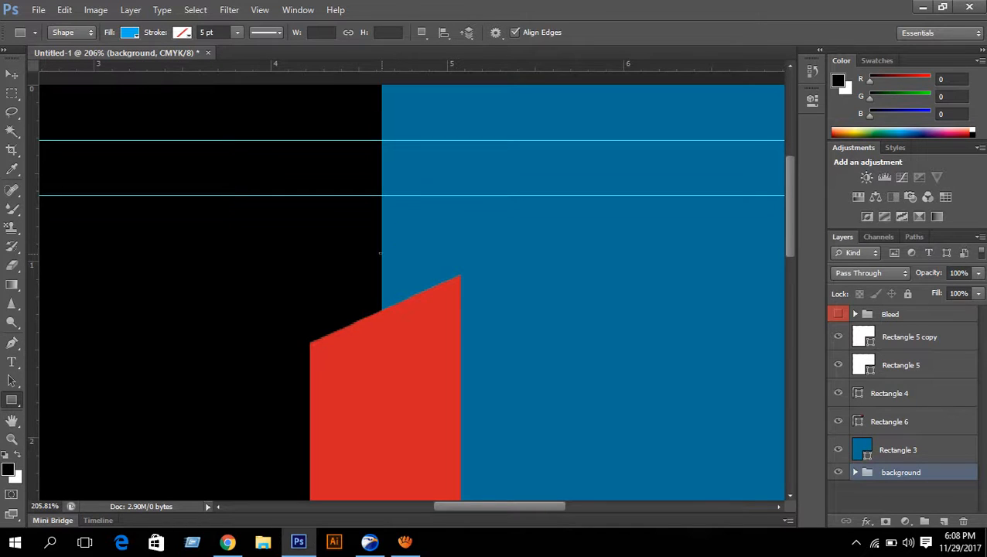
# - Draw a small box above the ribbon's top and rotate it to follow the ribbon's slant
pyautogui.moveTo(379, 253); pyautogui.dragTo(448, 319)
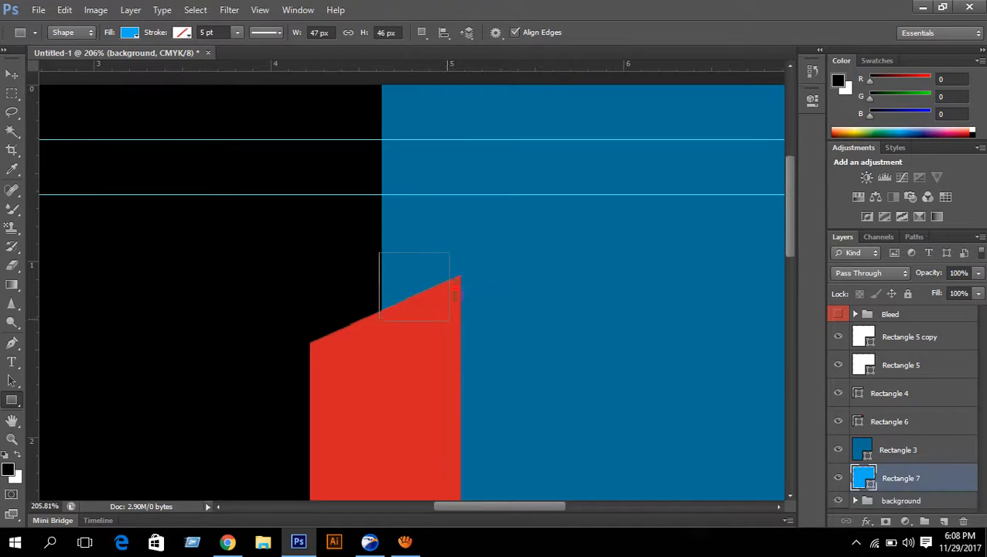
pyautogui.hotkey('ctrl', 't')
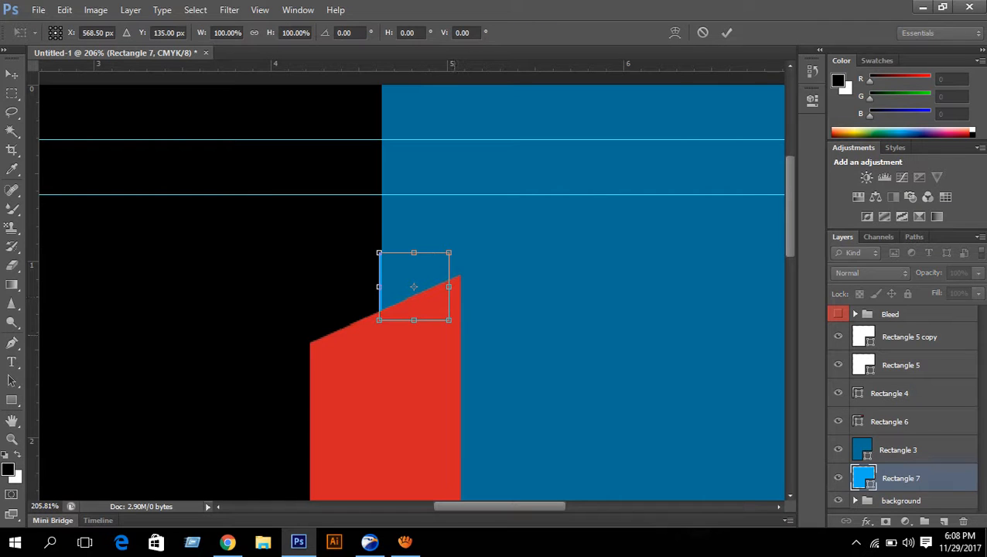
pyautogui.moveTo(458, 329); pyautogui.dragTo(467, 304)
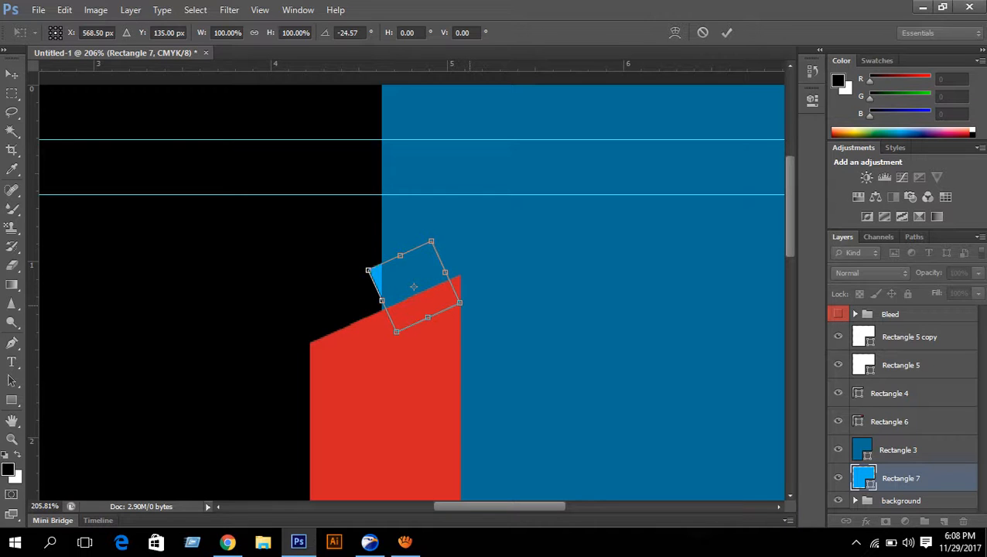
pyautogui.press('Up')
pyautogui.press('Up')
pyautogui.press('Up')
pyautogui.press('Up')
pyautogui.press('Up')
pyautogui.press('Up')
pyautogui.press('Up')
pyautogui.press('Up')
pyautogui.press('Up')
pyautogui.press('Up')
pyautogui.press('Up')
pyautogui.press('Up')
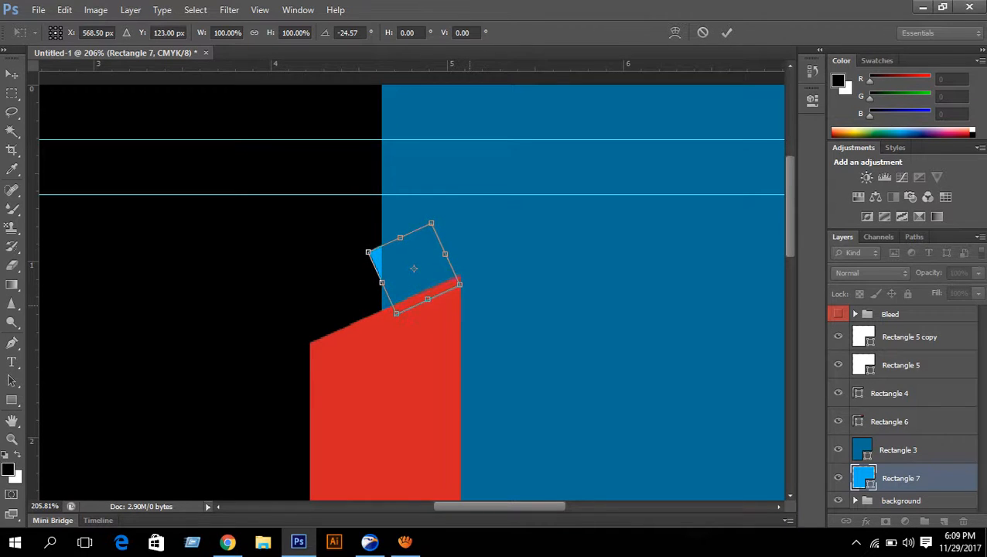
pyautogui.press('Up')
pyautogui.press('Up')
pyautogui.press('Up')
pyautogui.press('Up')
pyautogui.press('Up')
pyautogui.press('Up')
pyautogui.press('Up')
pyautogui.press('Up')
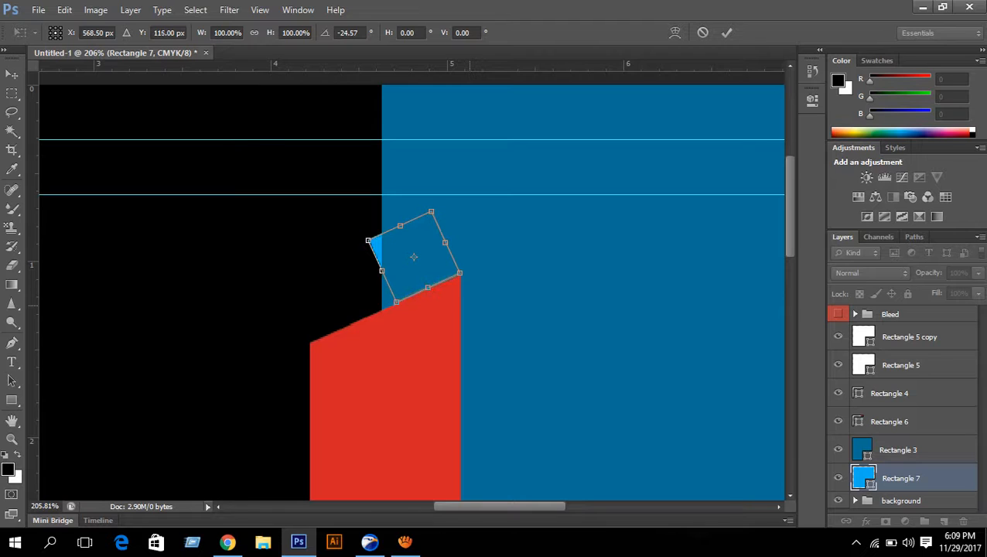
pyautogui.press('Down')
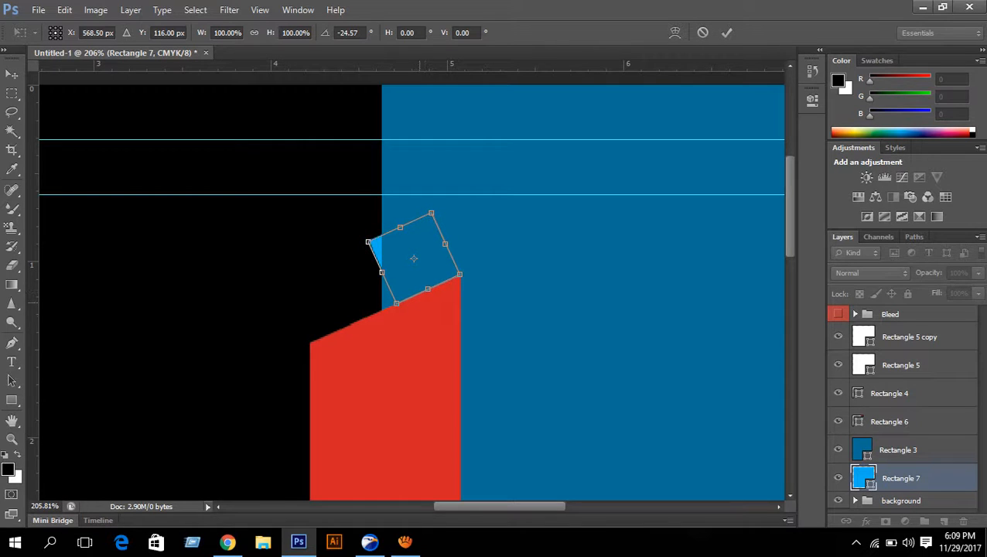
# - Skew the box into a triangle on the black/blue boundary and stack it above Rectangle 3
pyautogui.moveTo(396, 303); pyautogui.dragTo(380, 308)
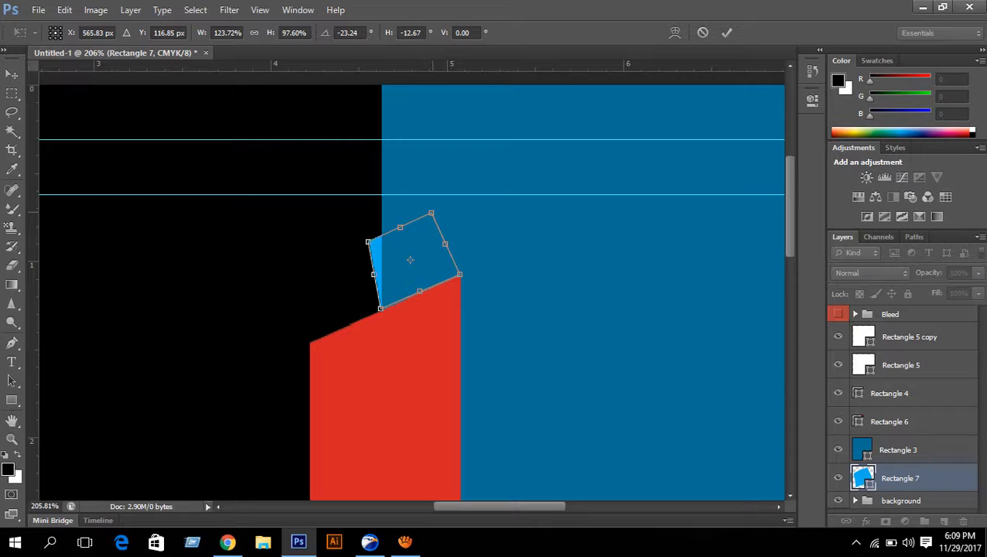
pyautogui.moveTo(400, 227); pyautogui.dragTo(374, 241)
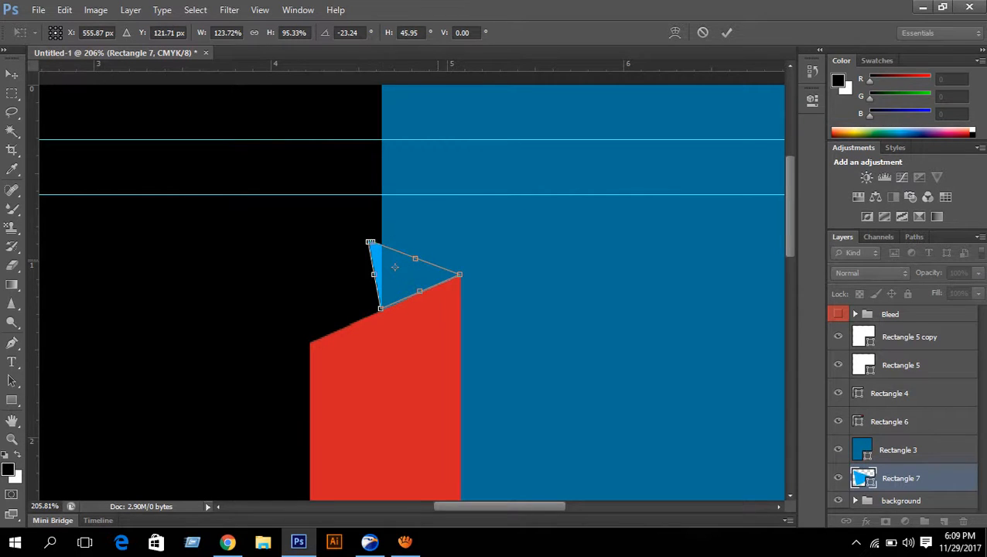
pyautogui.scroll(-1, 474, 256)
pyautogui.scroll(10, 428, 245)
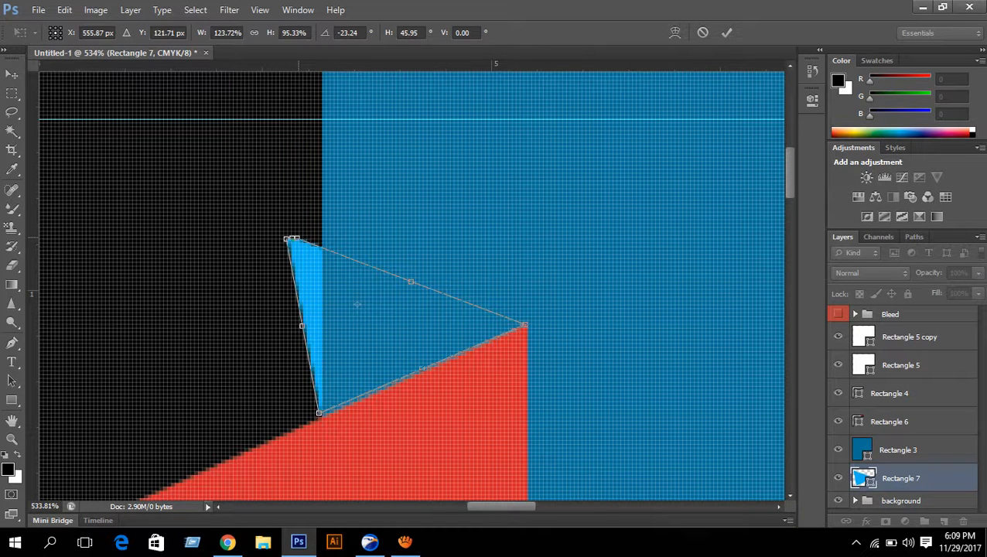
pyautogui.moveTo(295, 239); pyautogui.dragTo(324, 234)
pyautogui.moveTo(364, 302)
pyautogui.mouseDown()
pyautogui.moveTo(400, 300)
pyautogui.moveTo(365, 304)
pyautogui.mouseUp()
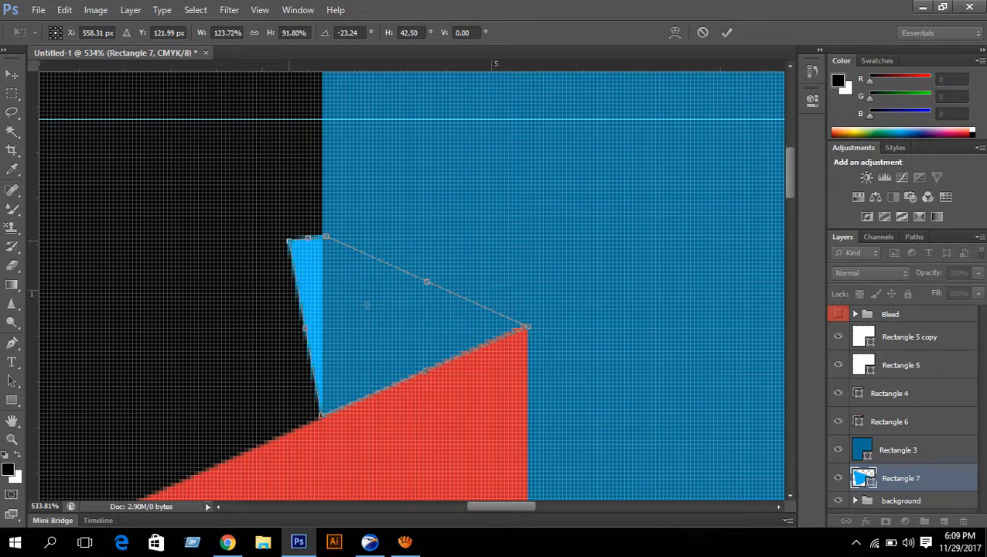
pyautogui.moveTo(366, 305); pyautogui.dragTo(374, 304)
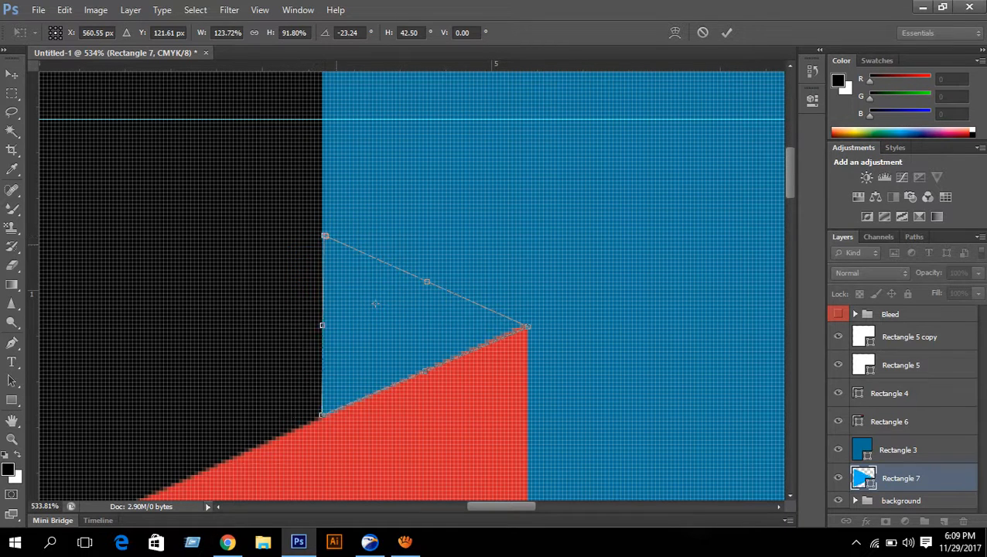
pyautogui.scroll(-5, 641, 189)
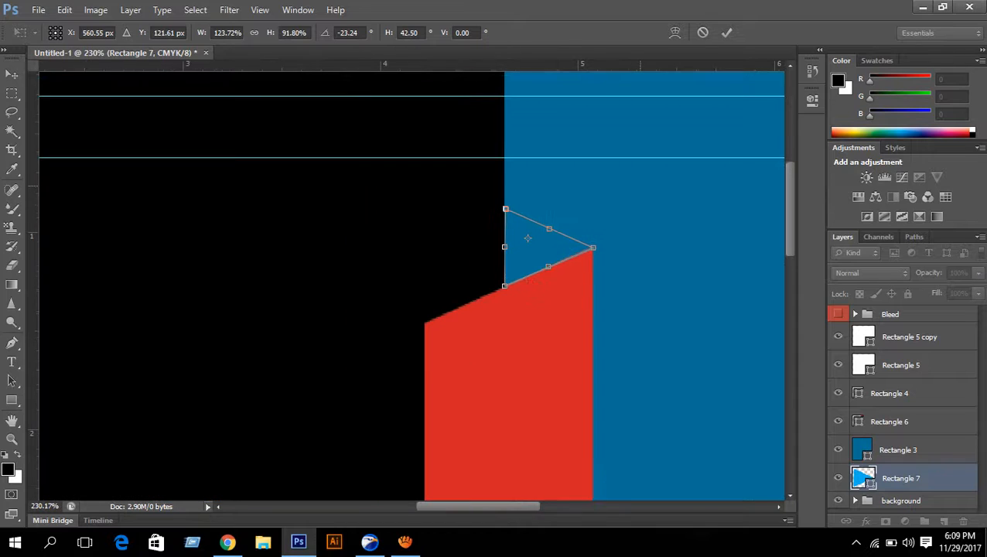
pyautogui.press('Return')
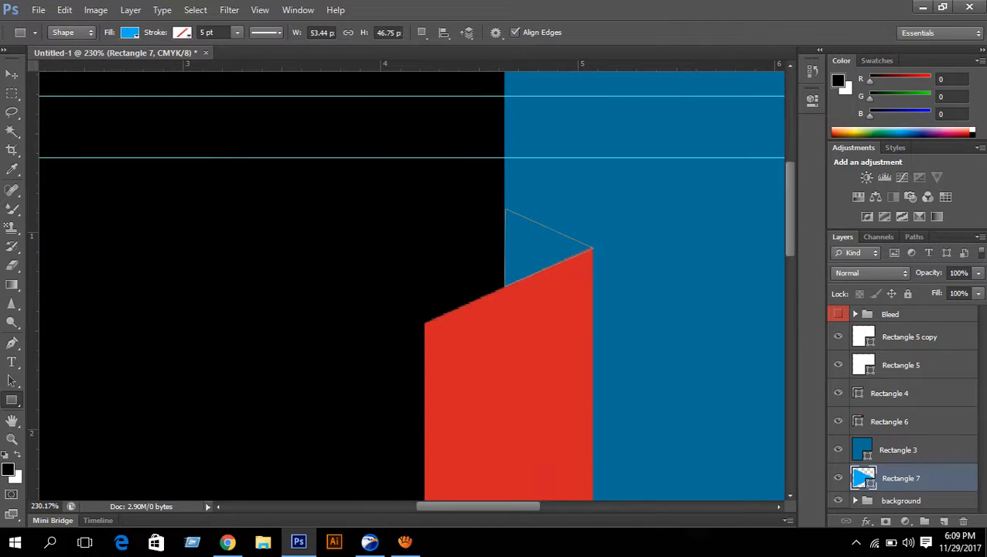
pyautogui.moveTo(889, 478); pyautogui.dragTo(889, 435)
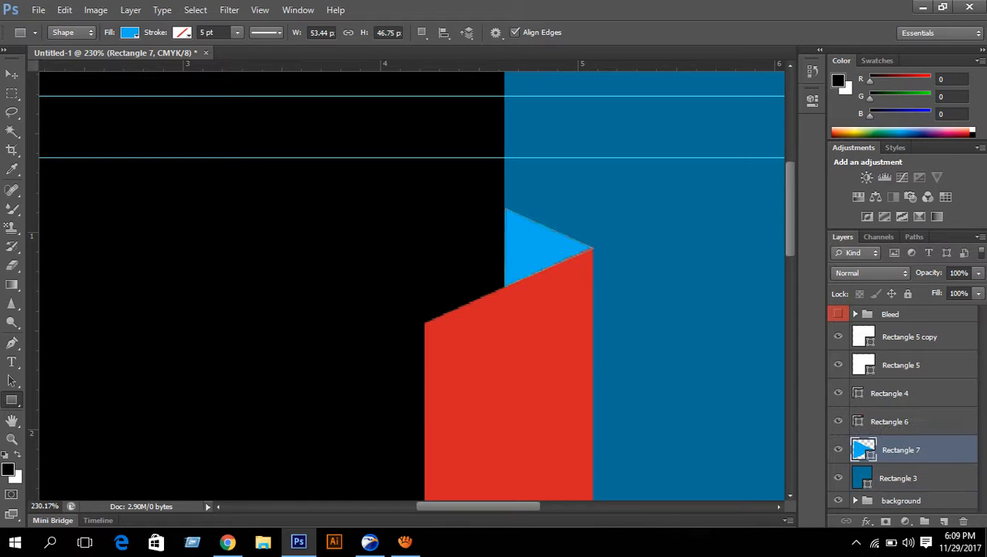
# - Fill the triangle with dark red 820308, sampled from the ribbon and darkened
pyautogui.doubleClick(863, 449)
pyautogui.click(534, 340)
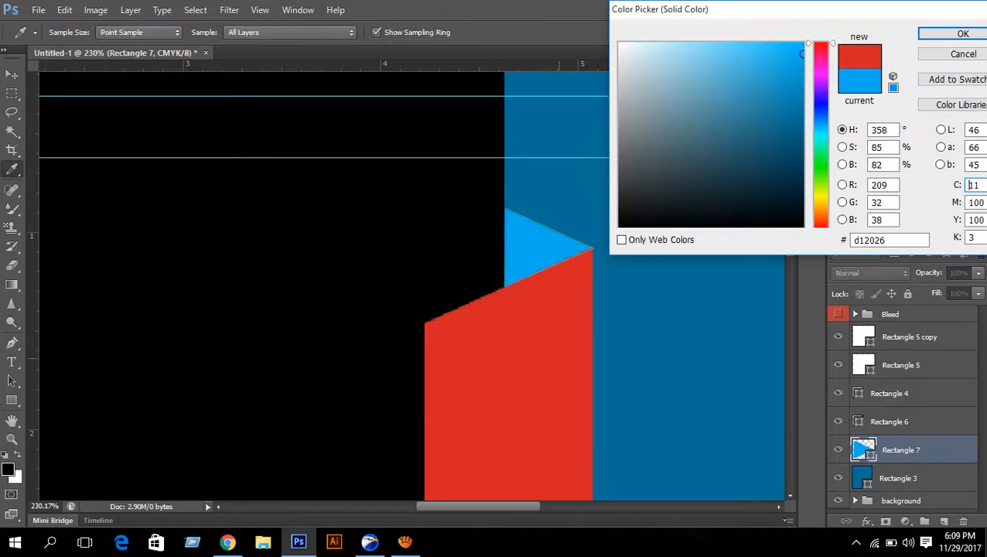
pyautogui.click(799, 121)
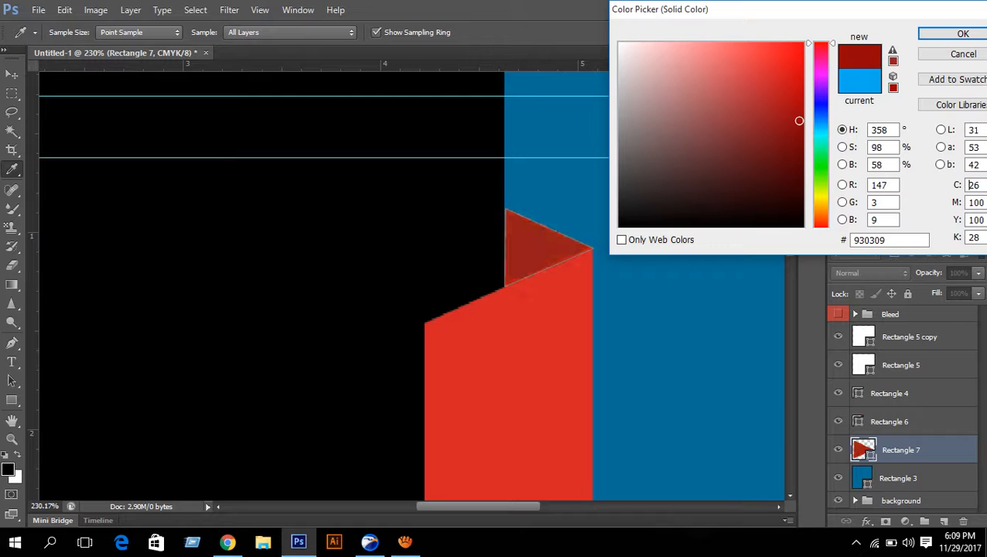
pyautogui.moveTo(799, 120); pyautogui.dragTo(799, 133)
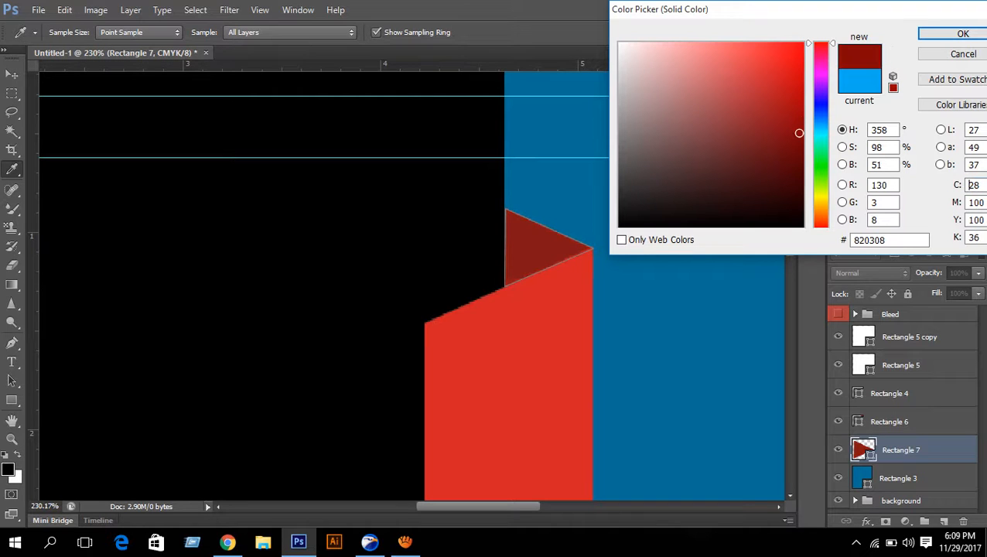
pyautogui.click(963, 33)
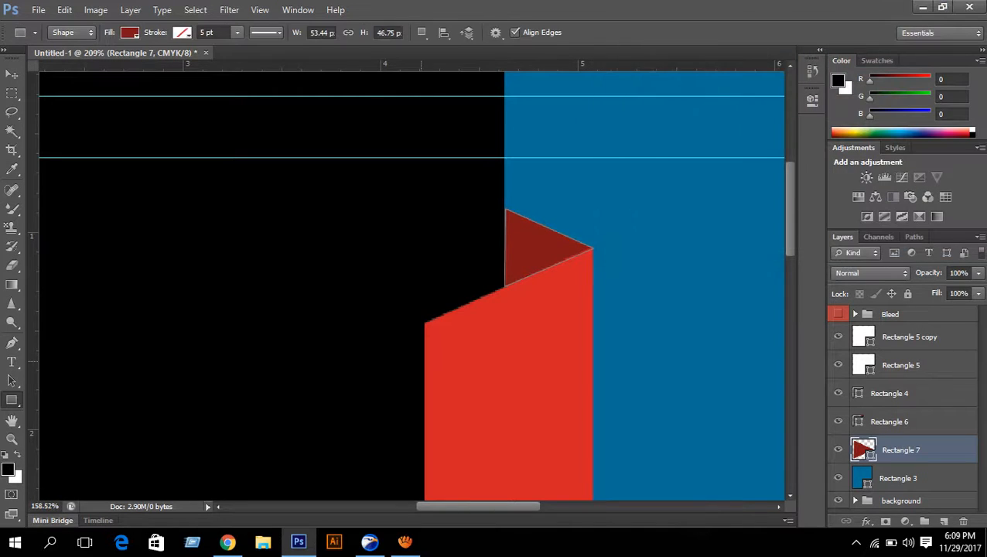
# - Skew the triangle's left edge slightly so it meets the ribbon as a fold
pyautogui.hotkey('ctrl', '0')
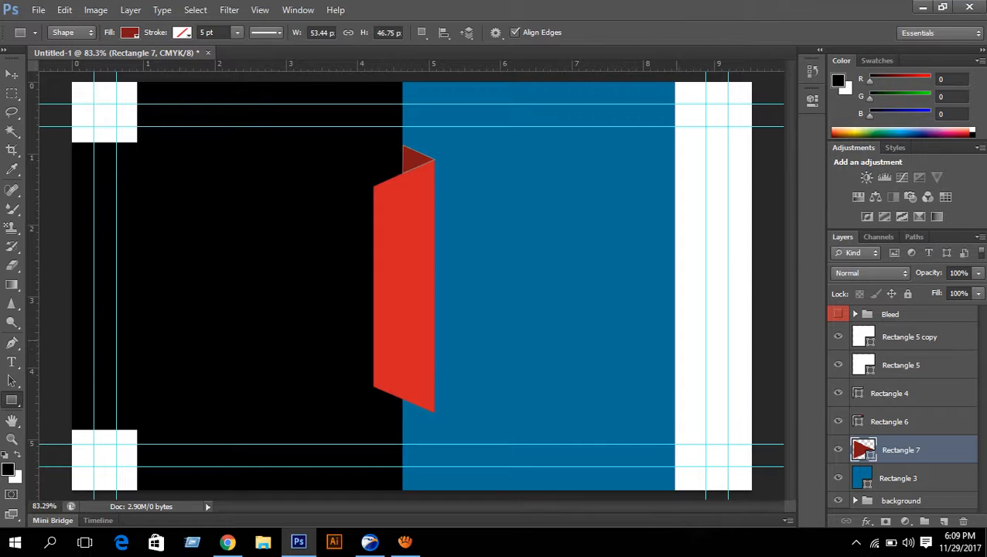
pyautogui.scroll(10, 428, 141)
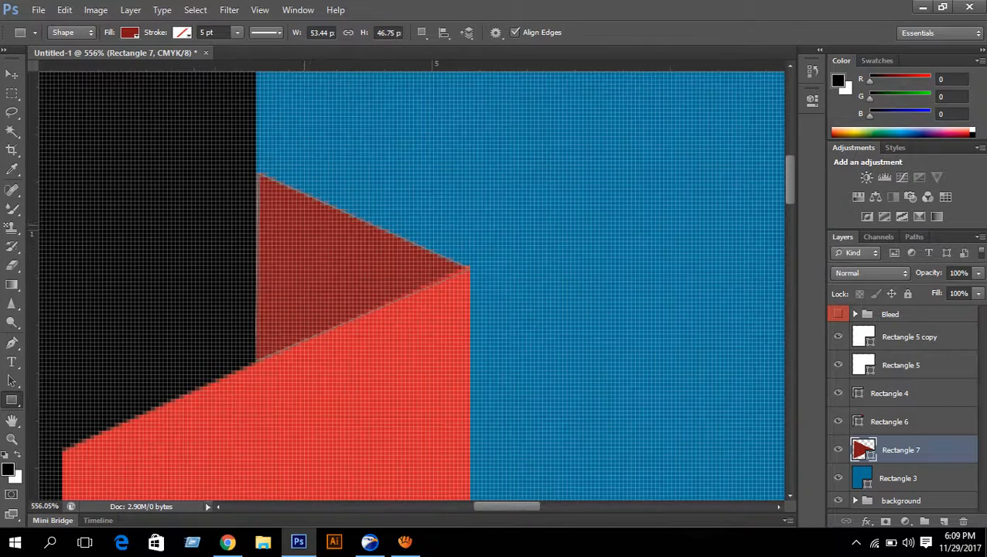
pyautogui.scroll(6, 299, 221)
pyautogui.scroll(-3, 298, 221)
pyautogui.hotkey('ctrl', 't')
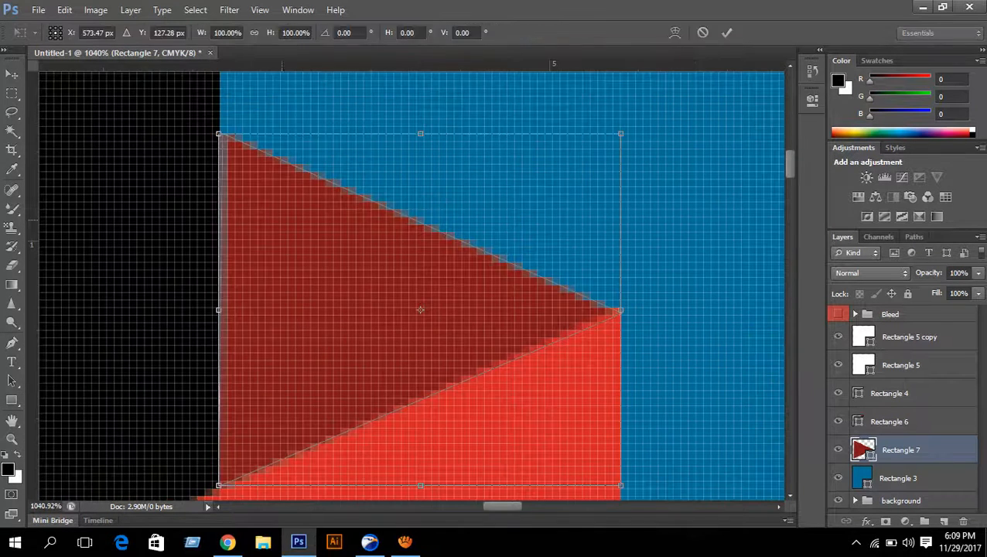
pyautogui.scroll(2, 283, 234)
pyautogui.scroll(-2, 283, 234)
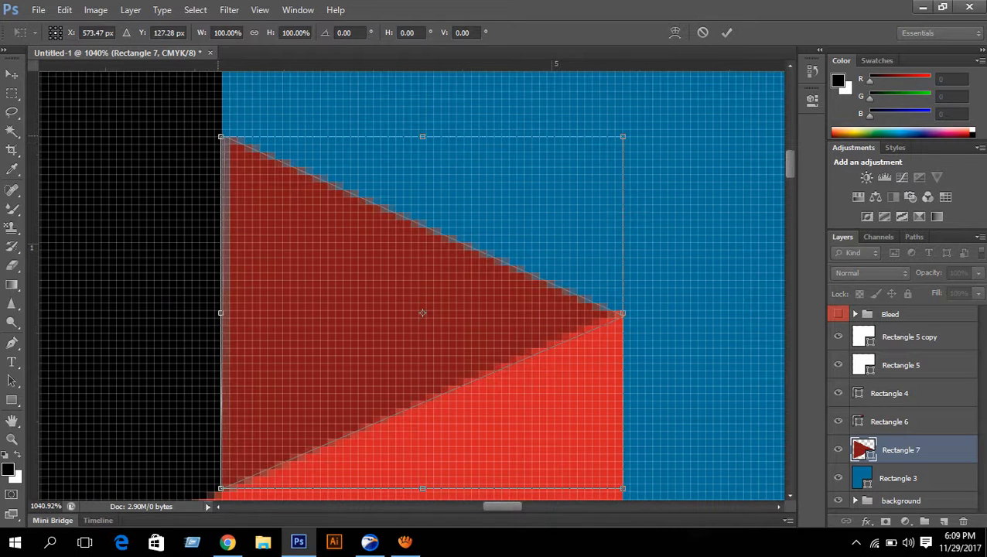
pyautogui.moveTo(221, 137); pyautogui.dragTo(217, 136)
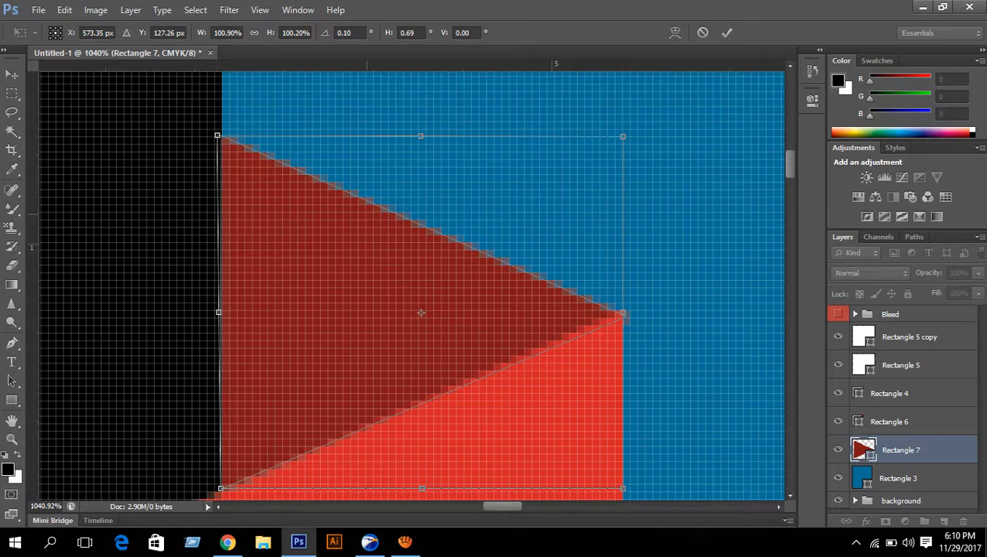
pyautogui.scroll(-5, 381, 229)
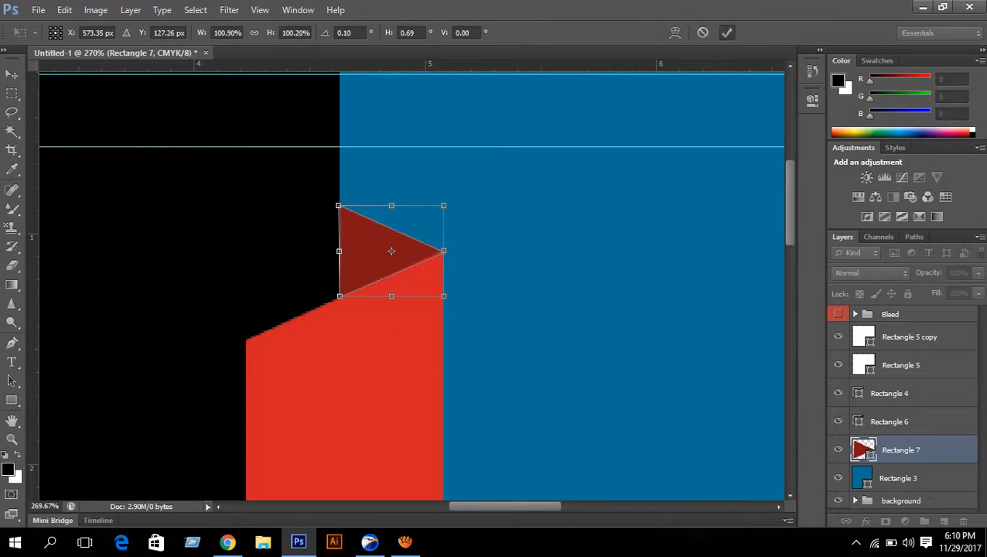
pyautogui.press('Return')
# - Toggle the Rectangle 4, 6 and 7 layers' visibility to identify them, selecting the dark red triangle
pyautogui.click(901, 392)
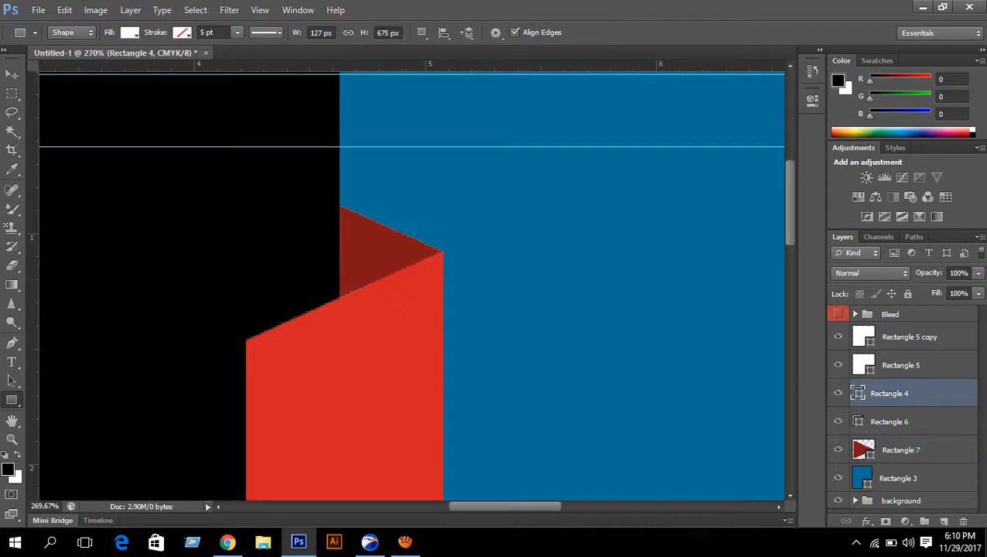
pyautogui.scroll(2, 447, 236)
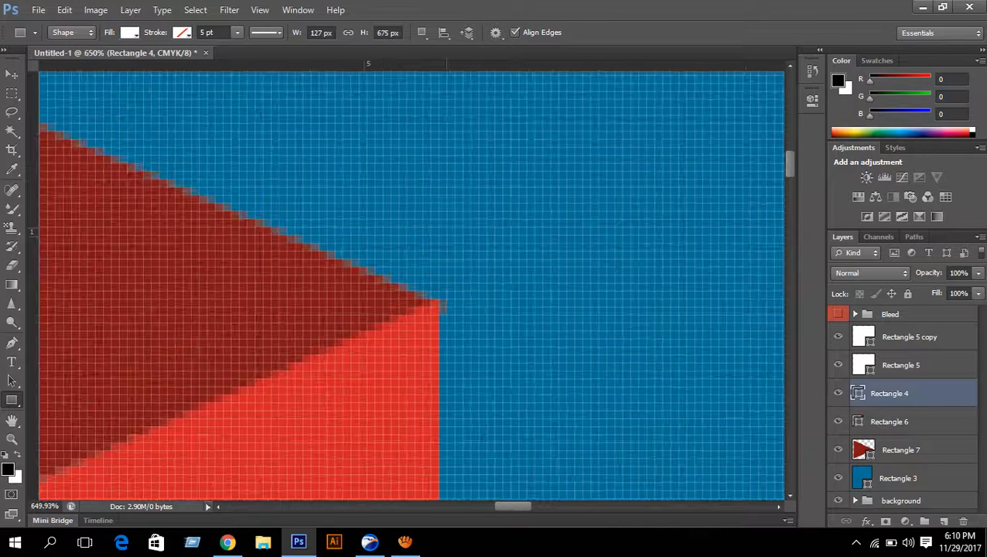
pyautogui.scroll(-15, 412, 285)
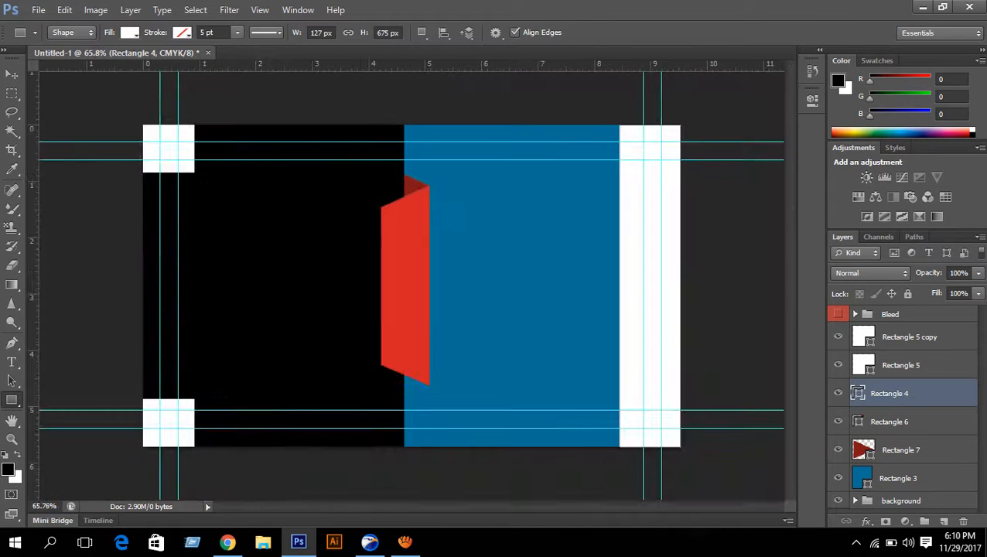
pyautogui.click(837, 393)
pyautogui.click(837, 393)
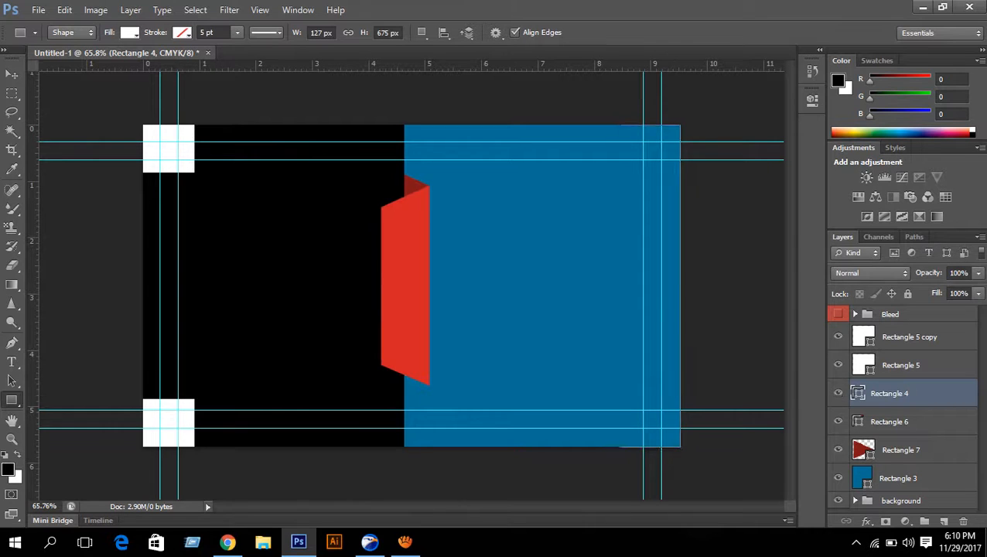
pyautogui.click(889, 422)
pyautogui.click(837, 422)
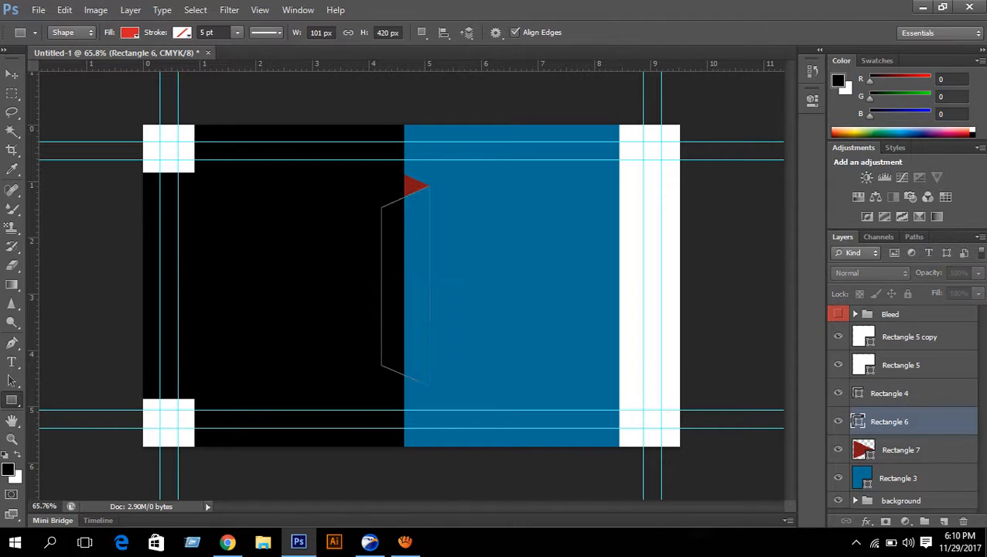
pyautogui.click(837, 422)
pyautogui.click(900, 450)
pyautogui.click(837, 449)
pyautogui.click(838, 449)
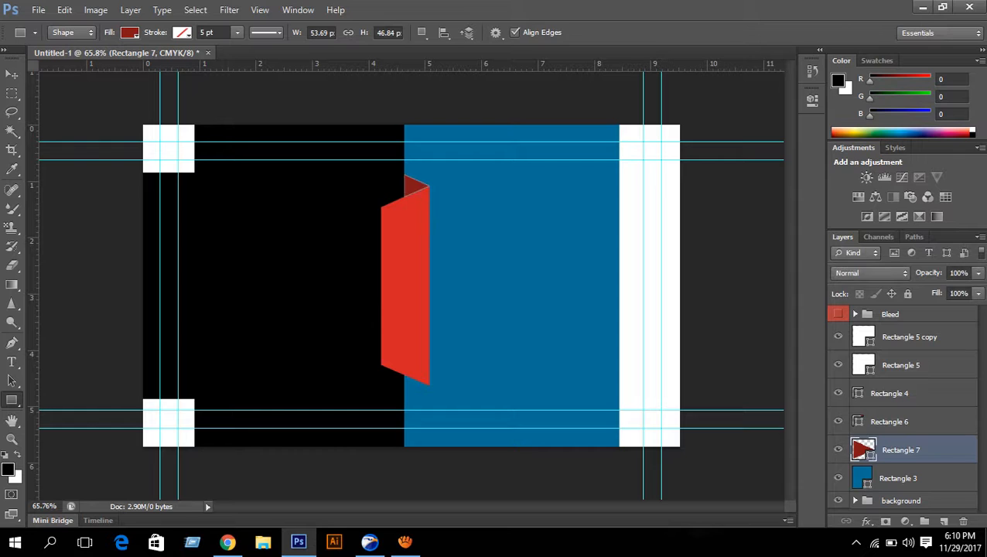
# - Duplicate the dark red triangle and nudge the copy to the ribbon's bottom end
pyautogui.hotkey('ctrl', 'j')
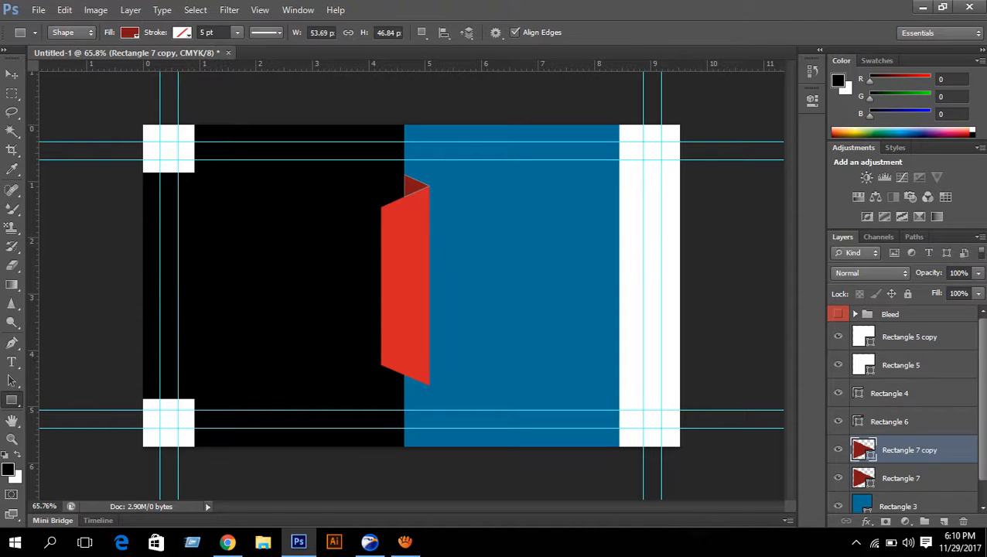
pyautogui.click(11, 74)
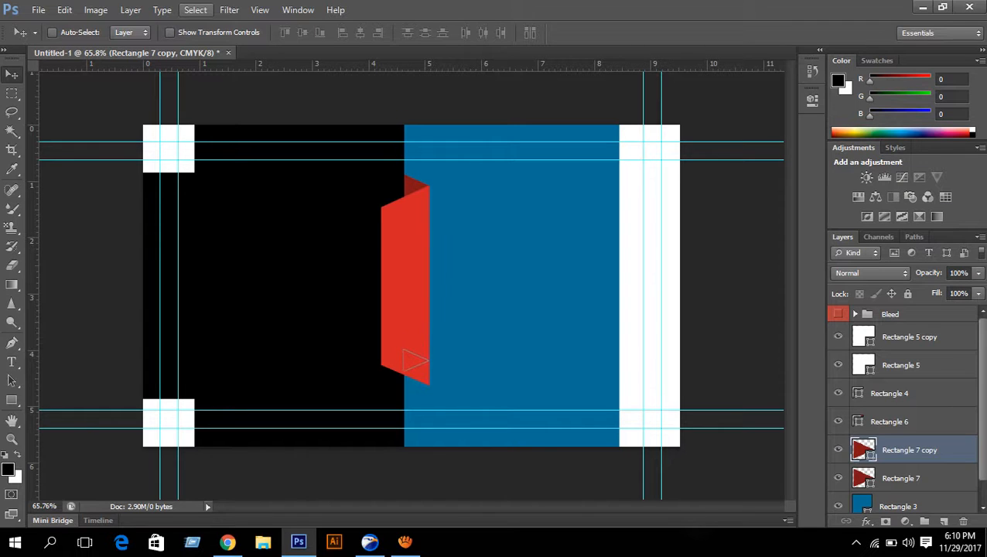
pyautogui.press('Down')
pyautogui.press('Down')
pyautogui.press('Down')
pyautogui.press('Down')
pyautogui.press('Down')
pyautogui.press('Down')
pyautogui.press('Down')
pyautogui.press('Down')
pyautogui.press('Down')
pyautogui.press('Down')
pyautogui.press('Down')
pyautogui.press('Down')
pyautogui.press('Down')
pyautogui.press('Down')
pyautogui.press('Down')
pyautogui.press('Down')
pyautogui.press('Down')
pyautogui.press('Down')
pyautogui.press('Down')
pyautogui.press('Down')
pyautogui.press('Down')
pyautogui.press('Down')
pyautogui.press('Down')
pyautogui.press('Down')
pyautogui.press('Down')
pyautogui.press('Down')
pyautogui.press('Down')
pyautogui.press('Down')
pyautogui.press('Down')
pyautogui.press('Down')
pyautogui.press('Down')
pyautogui.press('Down')
pyautogui.press('Down')
pyautogui.press('Down')
pyautogui.press('Down')
pyautogui.press('Up')
pyautogui.press('Up')
pyautogui.press('Up')
pyautogui.press('Up')
pyautogui.press('Up')
pyautogui.press('Up')
pyautogui.press('Up')
pyautogui.press('Up')
pyautogui.press('Up')
pyautogui.press('Up')
pyautogui.press('Up')
pyautogui.press('Up')
pyautogui.press('Up')
pyautogui.press('Up')
pyautogui.press('Up')
pyautogui.press('Up')
pyautogui.press('Up')
pyautogui.press('Up')
pyautogui.press('Up')
pyautogui.press('Up')
pyautogui.scroll(5, 420, 404)
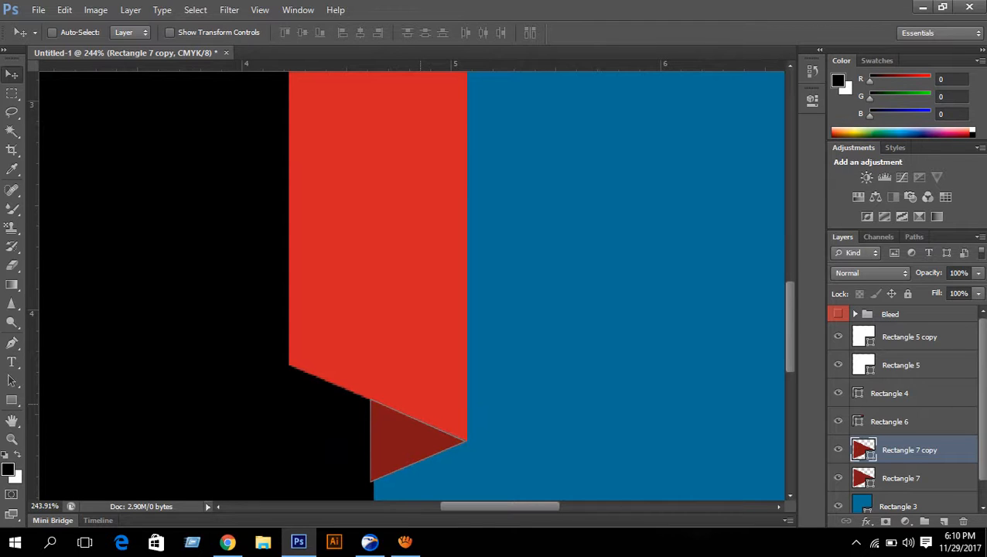
pyautogui.press('Right')
pyautogui.press('Right')
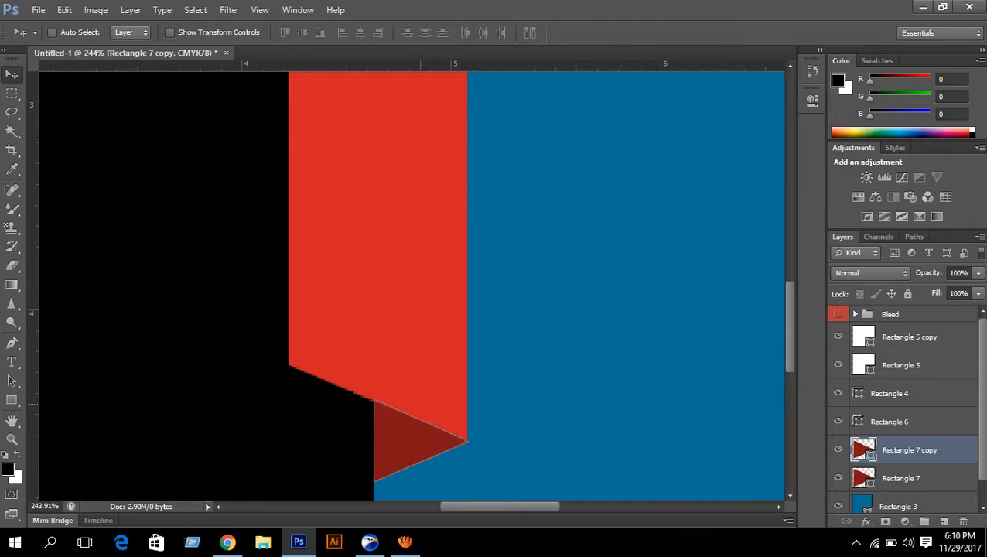
pyautogui.press('Down')
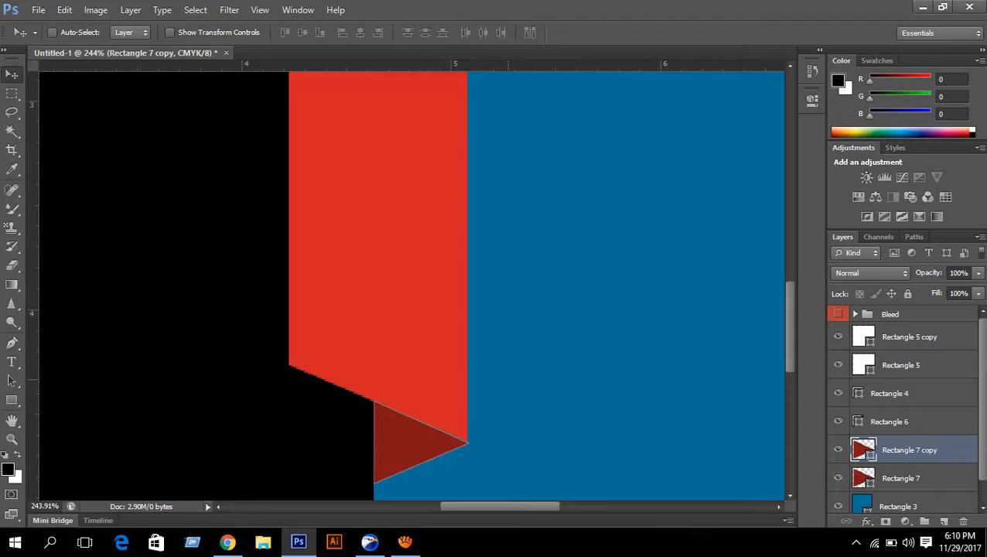
pyautogui.scroll(-5, 514, 377)
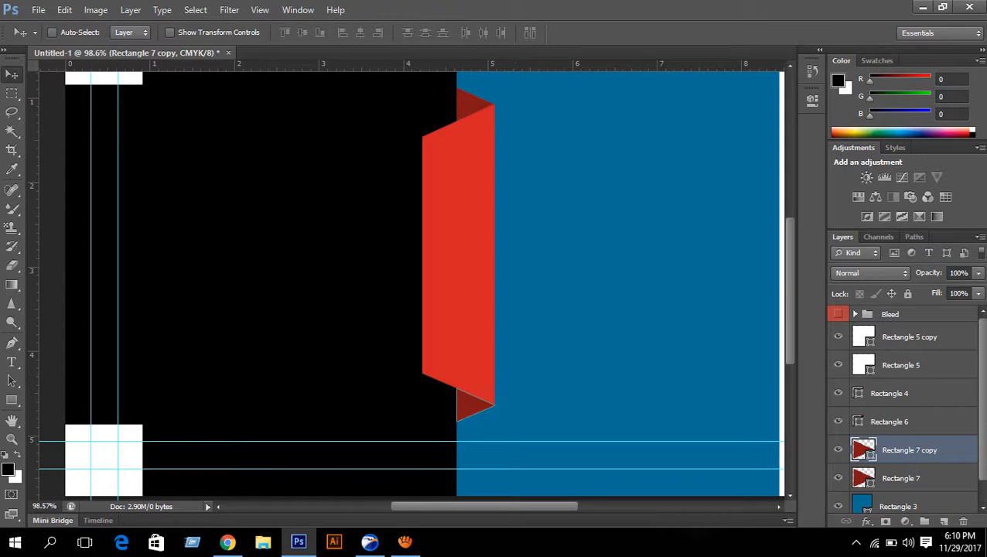
# - Toggle the red ribbon's visibility to check the bottom fold and select its layer
pyautogui.click(889, 422)
pyautogui.click(838, 421)
pyautogui.click(837, 421)
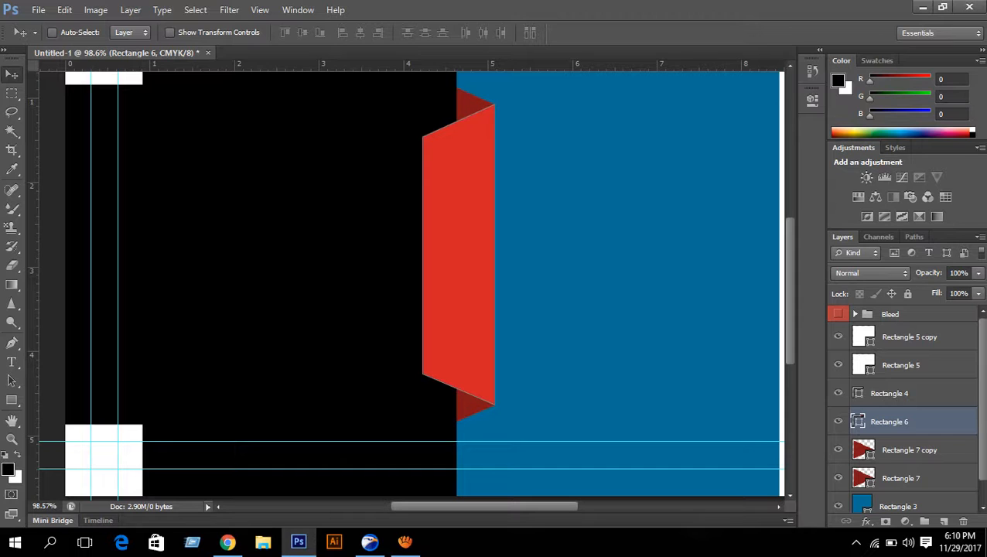
pyautogui.scroll(-1, 901, 410)
# - Toggle the two white squares' layers to identify the bottom-left and top-left squares
pyautogui.hotkey('ctrl', '0')
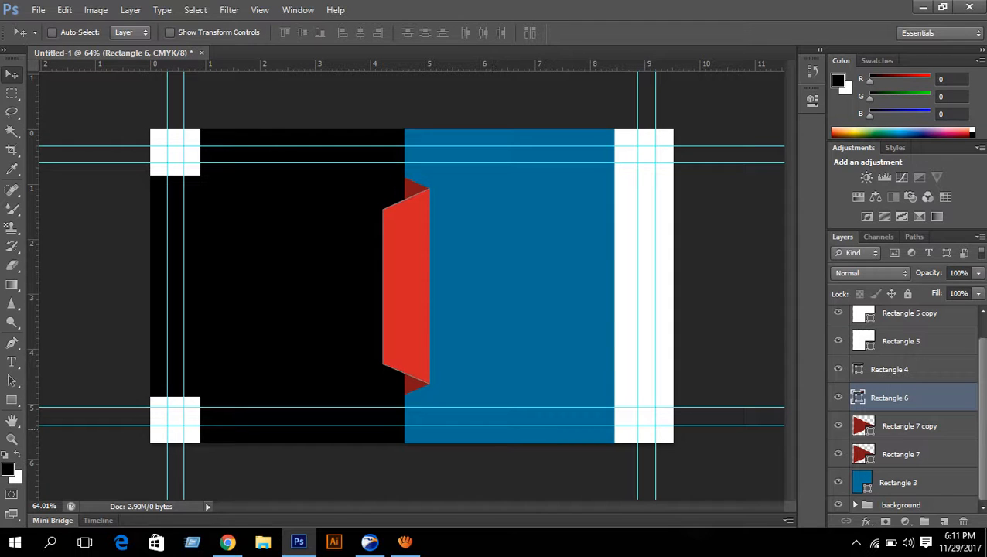
pyautogui.scroll(1, 901, 406)
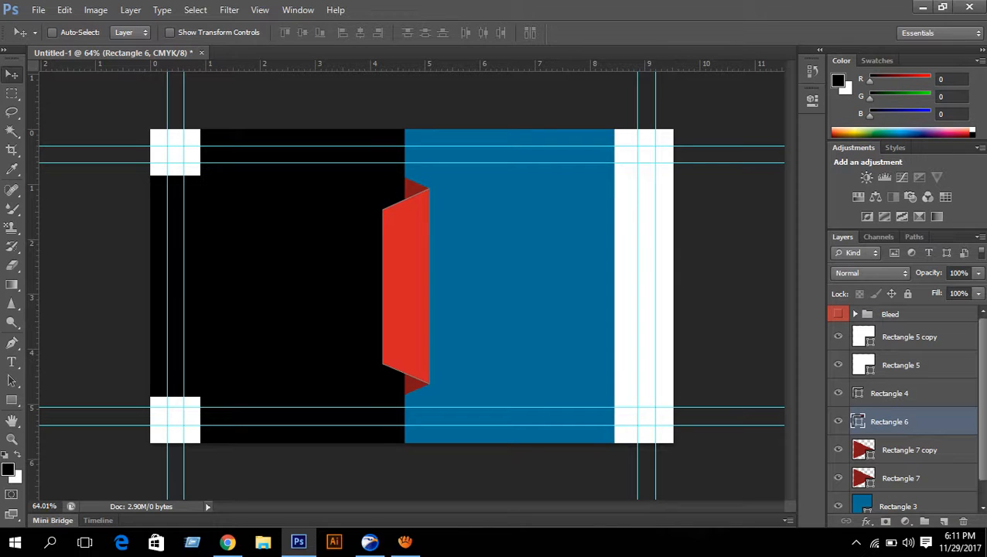
pyautogui.click(909, 337)
pyautogui.click(838, 336)
pyautogui.click(837, 336)
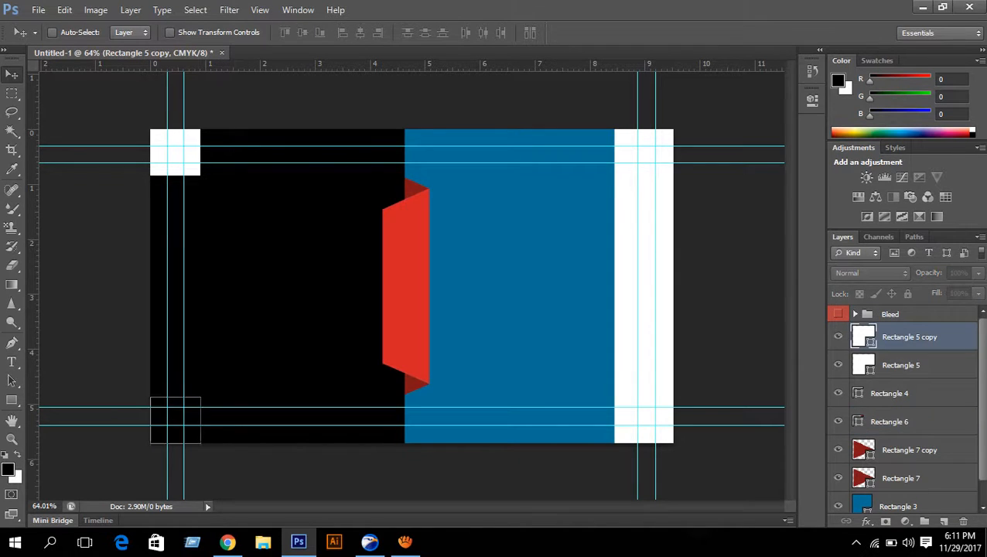
pyautogui.click(837, 365)
pyautogui.click(838, 365)
pyautogui.click(901, 365)
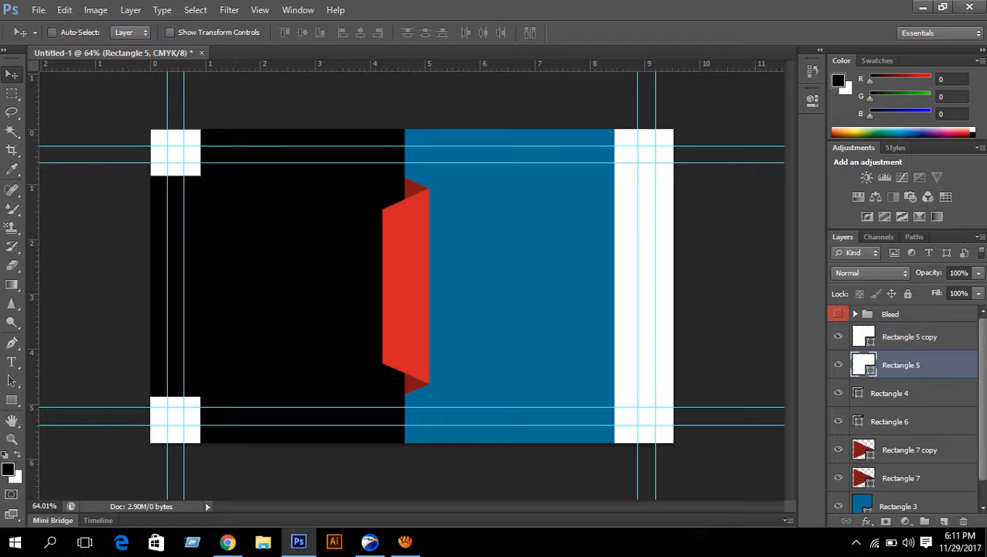
pyautogui.scroll(-1, 900, 365)
pyautogui.scroll(-1, 904, 410)
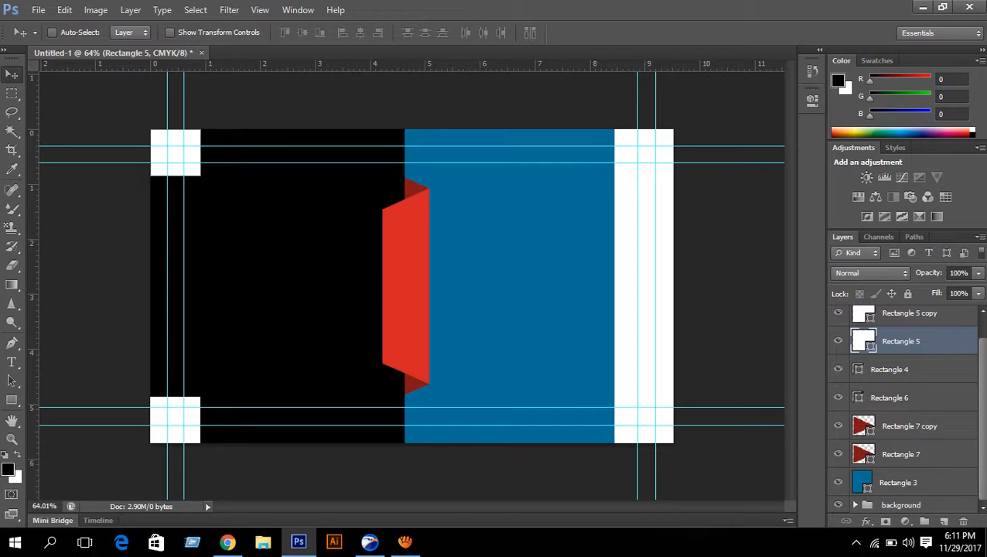
# - Narrow the right white bar to about 80% width so the blue panel extends further
pyautogui.click(838, 369)
pyautogui.click(837, 369)
pyautogui.click(890, 369)
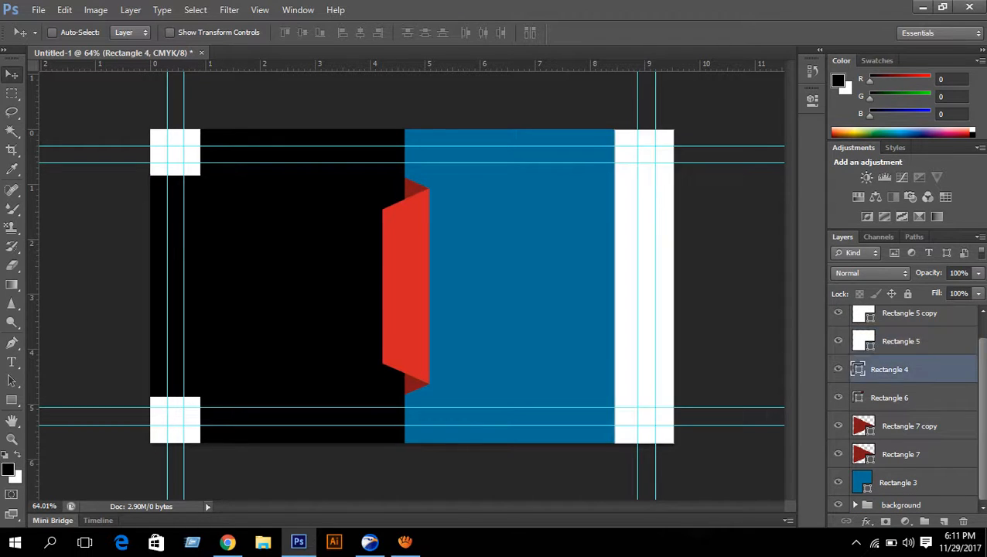
pyautogui.hotkey('ctrl', 't')
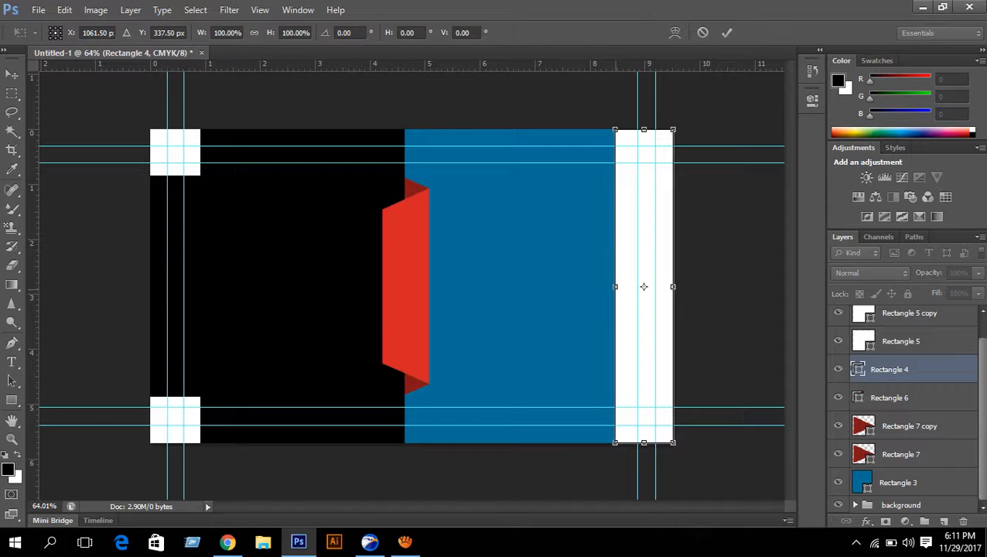
pyautogui.moveTo(614, 286); pyautogui.dragTo(626, 286)
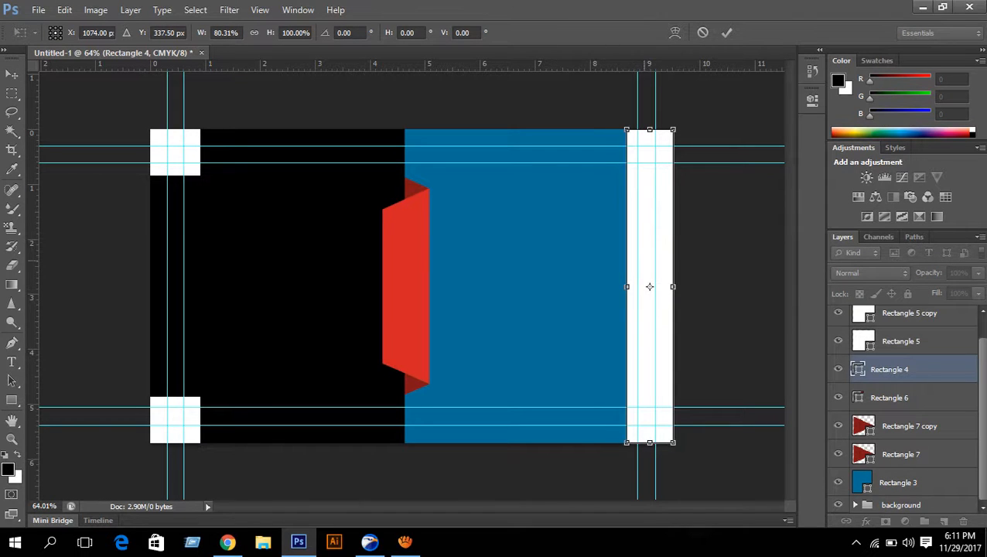
pyautogui.click(726, 32)
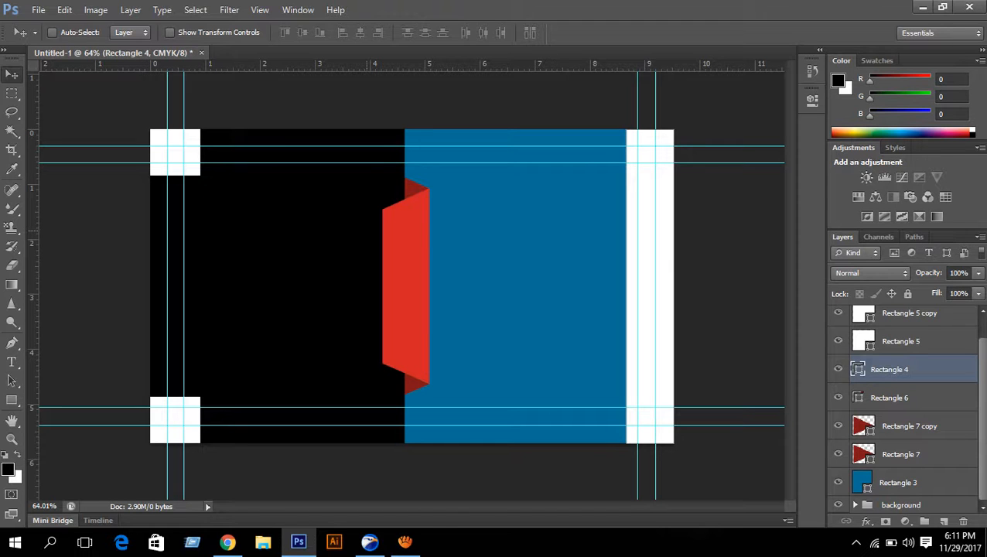
# - Open the m-design logo from the Desktop and drag it into Untitled-1
pyautogui.hotkey('ctrl', 'o')
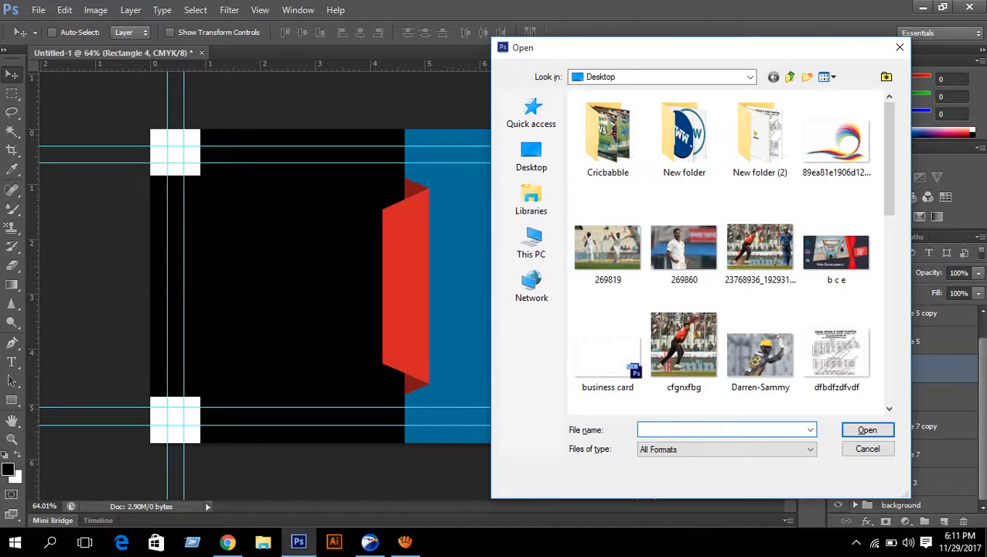
pyautogui.click(532, 156)
pyautogui.scroll(-5, 761, 246)
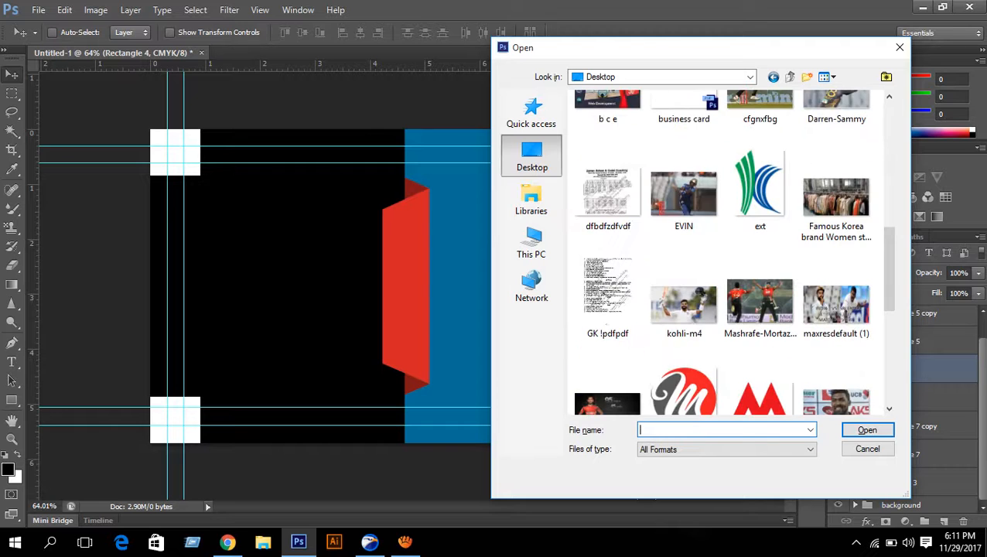
pyautogui.scroll(-5, 684, 247)
pyautogui.doubleClick(683, 109)
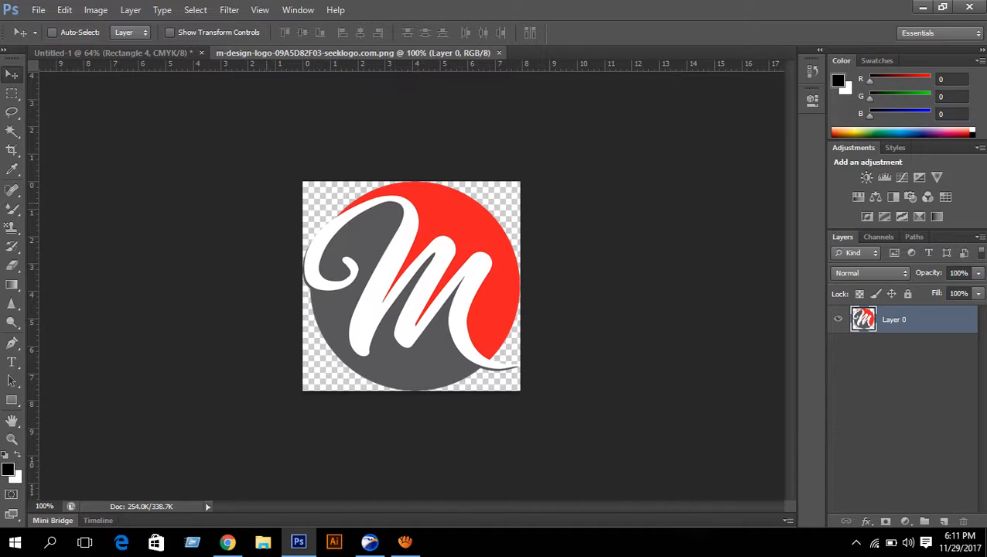
pyautogui.moveTo(34, 258); pyautogui.dragTo(153, 132)
# - Scale the M logo to about 39% in the card's top-left black area
pyautogui.hotkey('ctrl', 't')
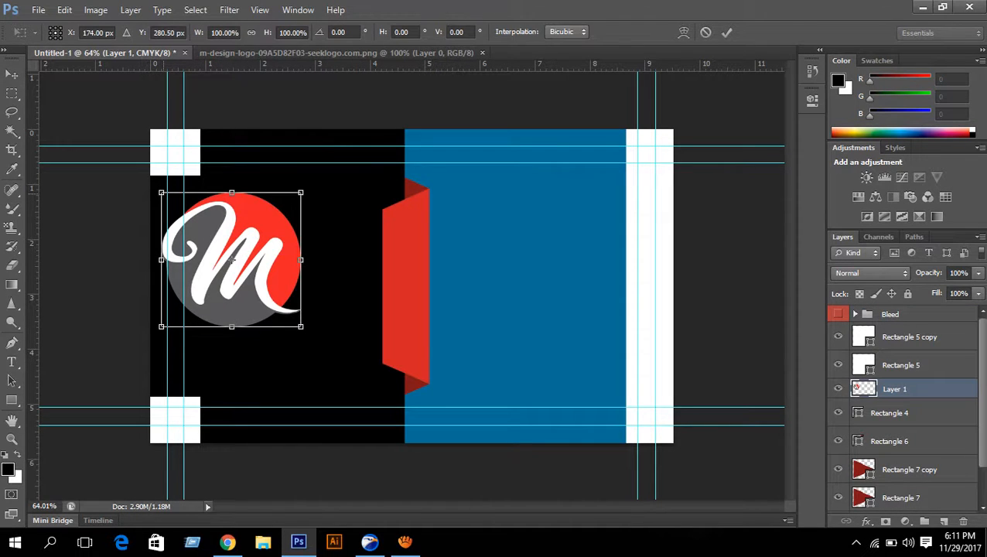
pyautogui.moveTo(161, 192); pyautogui.dragTo(273, 229)
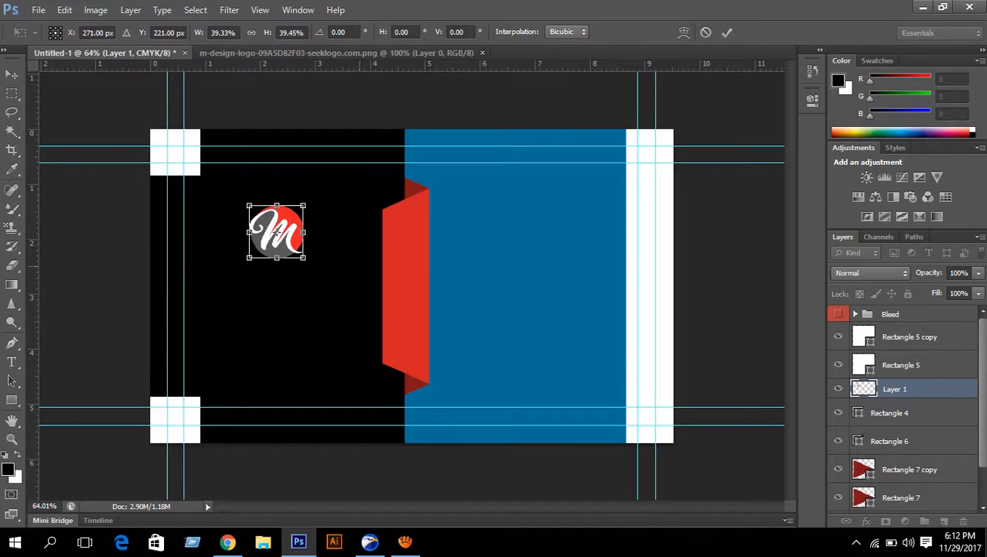
pyautogui.scroll(3, 378, 271)
pyautogui.scroll(-2, 616, 216)
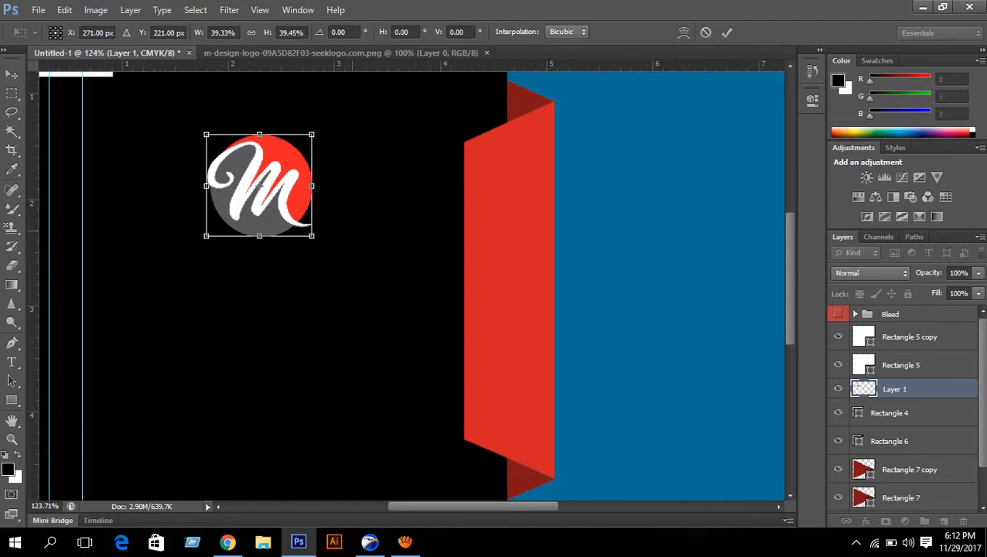
pyautogui.scroll(-1, 464, 382)
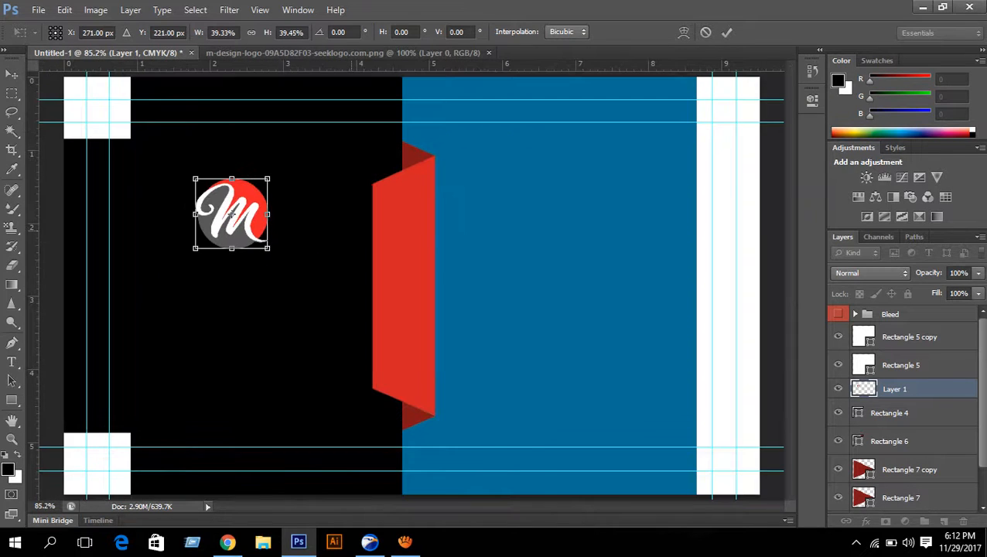
pyautogui.click(726, 31)
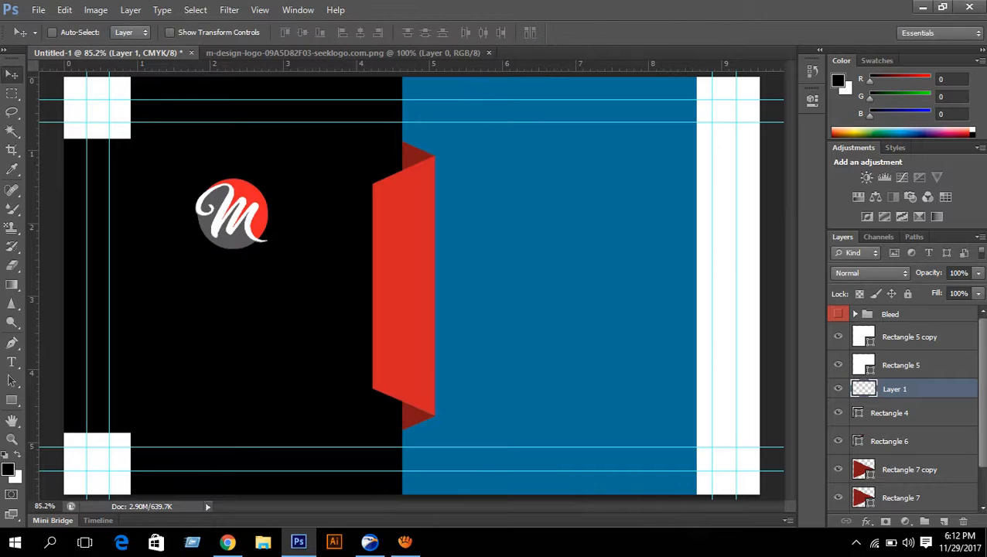
pyautogui.click(12, 362)
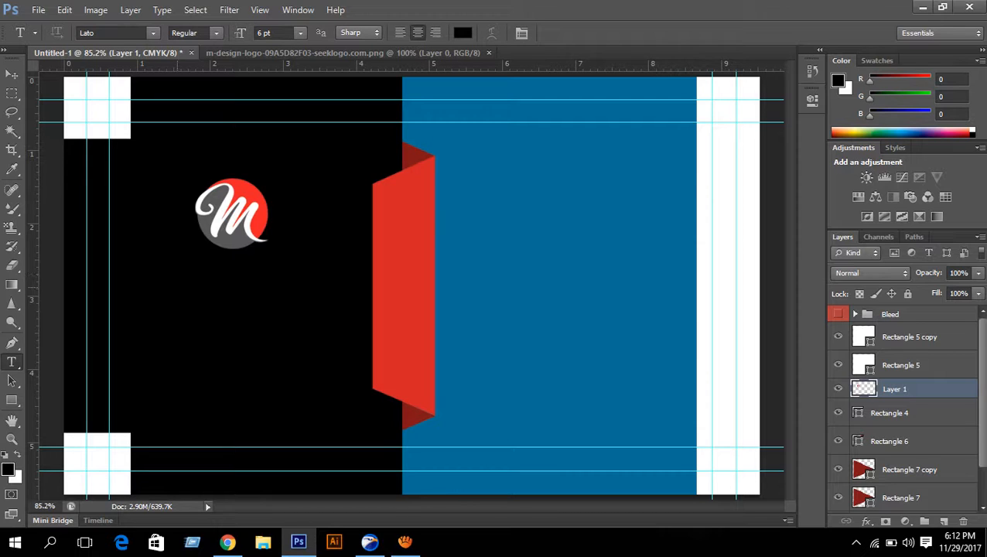
# - Add two tagline text lines, 'Graphic Studio' and 'Design My Dream', under the M logo
pyautogui.click(174, 283)
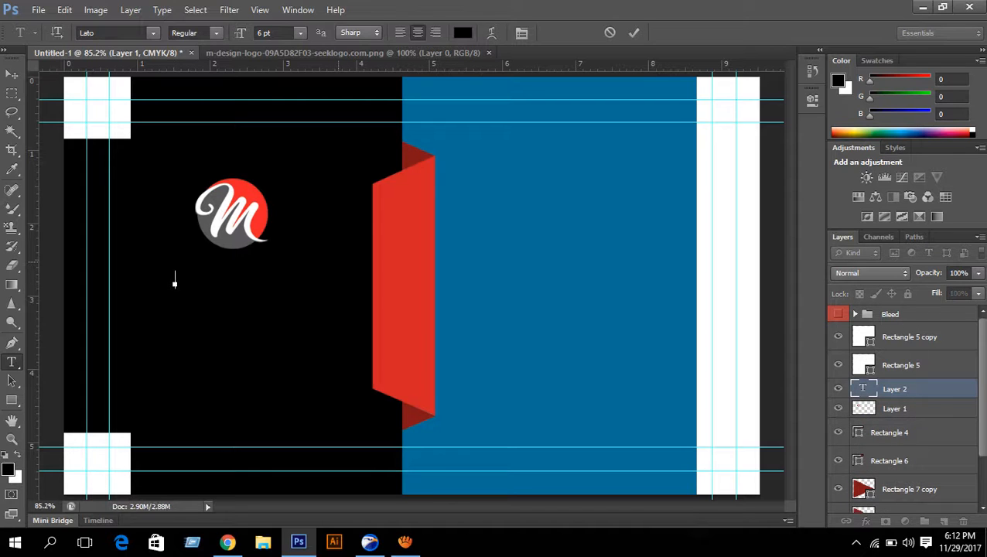
pyautogui.write('Creative an he')
pyautogui.click(633, 33)
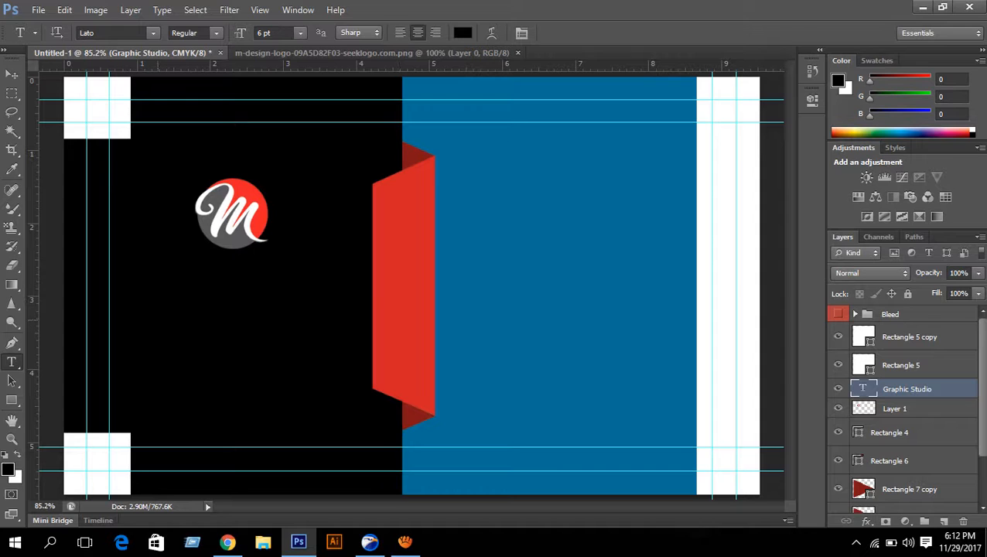
pyautogui.click(157, 319)
pyautogui.write('Creat')
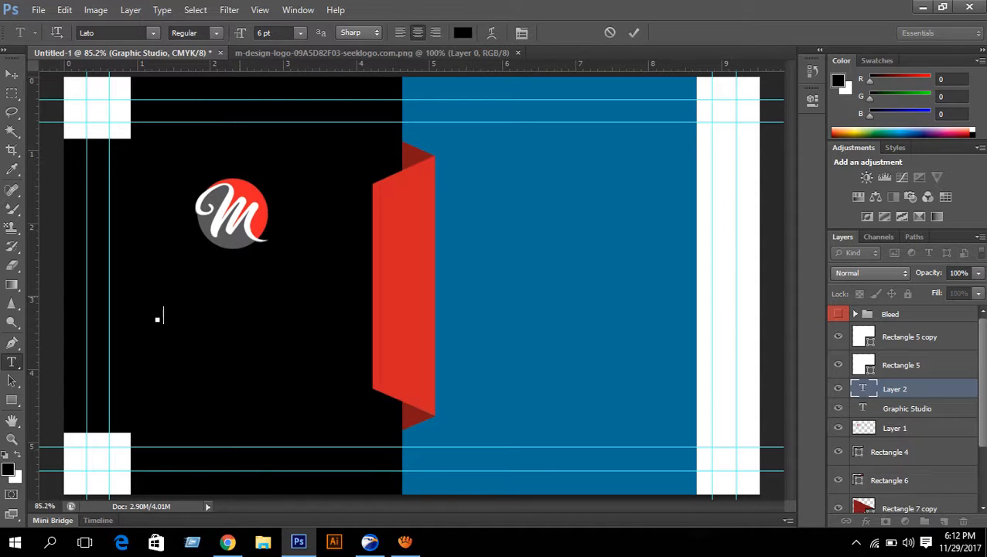
pyautogui.write('TIVE  Here')
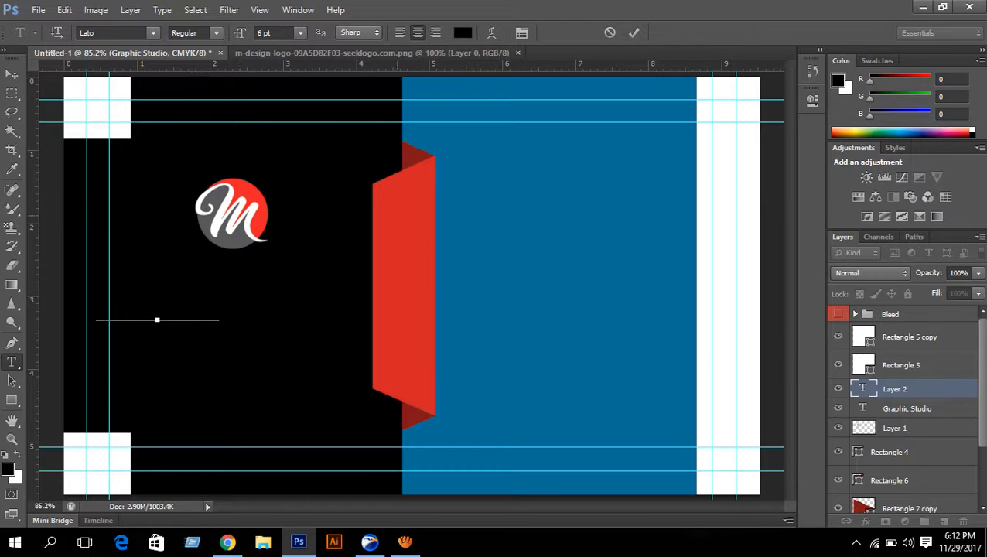
pyautogui.hotkey('ctrl', 'Return')
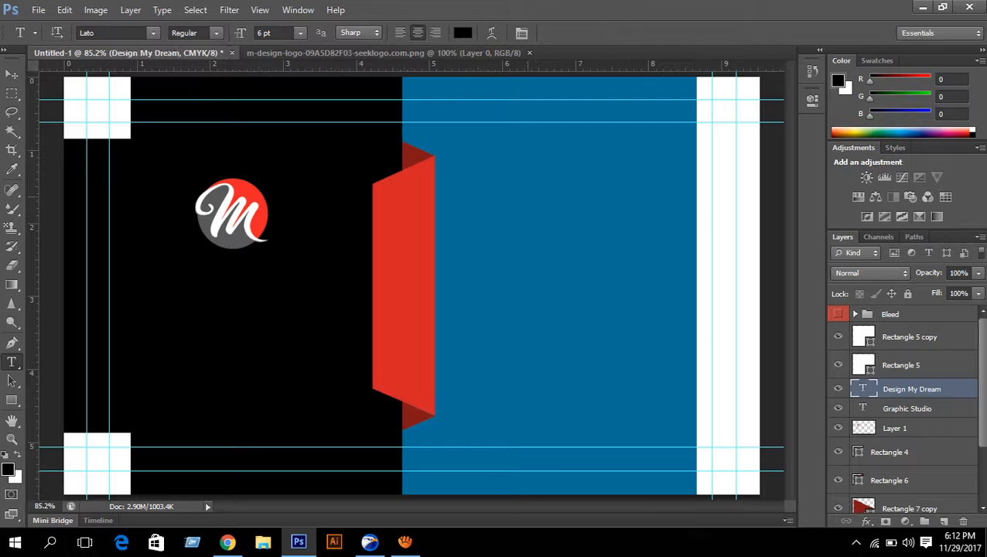
pyautogui.click(500, 147)
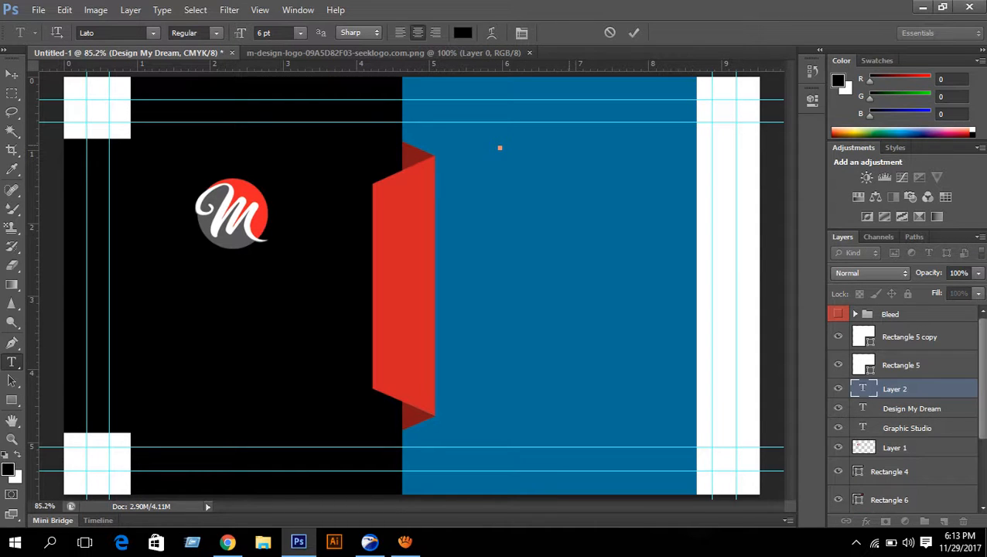
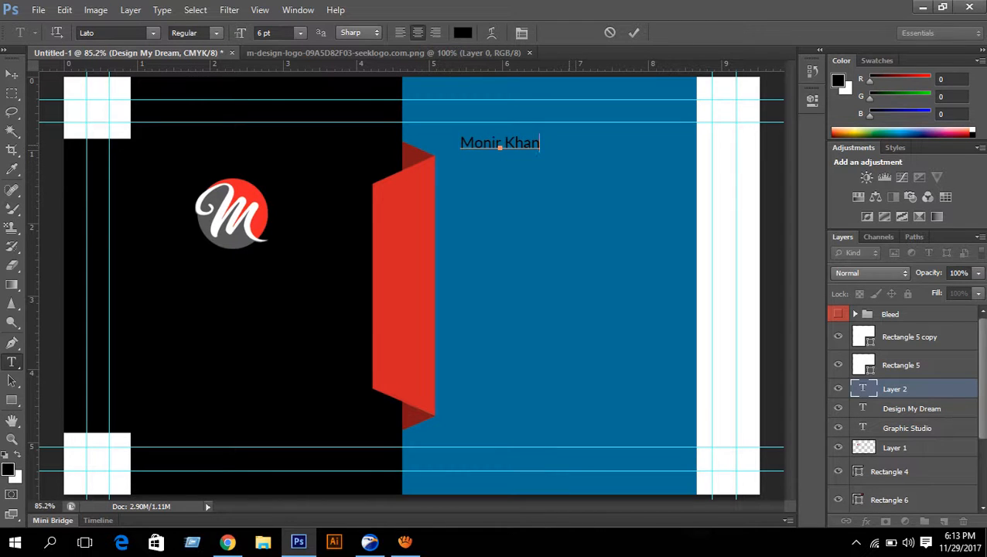
# - Type the cardholder's name and, below it, the title 'Graphic Designer' on the blue panel
pyautogui.click(633, 33)
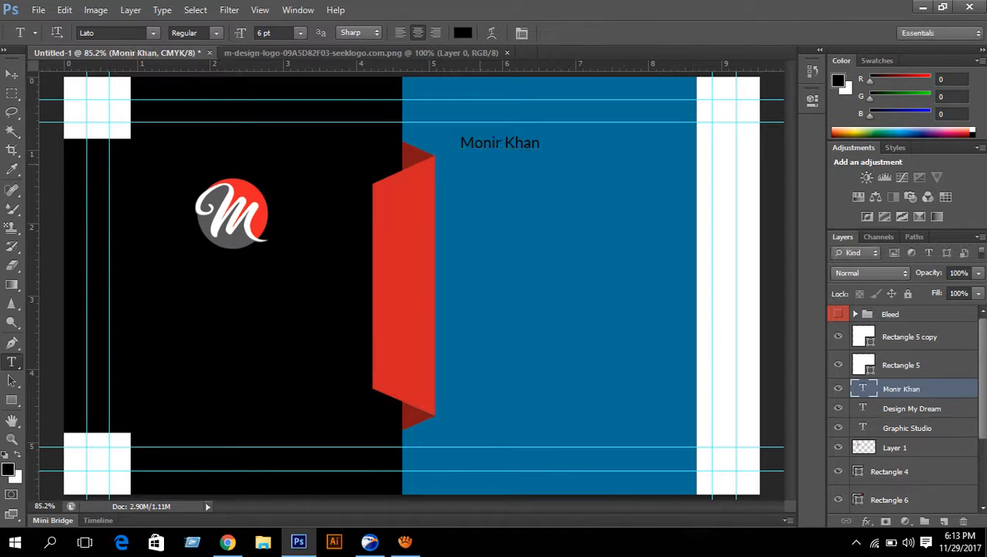
pyautogui.click(480, 167)
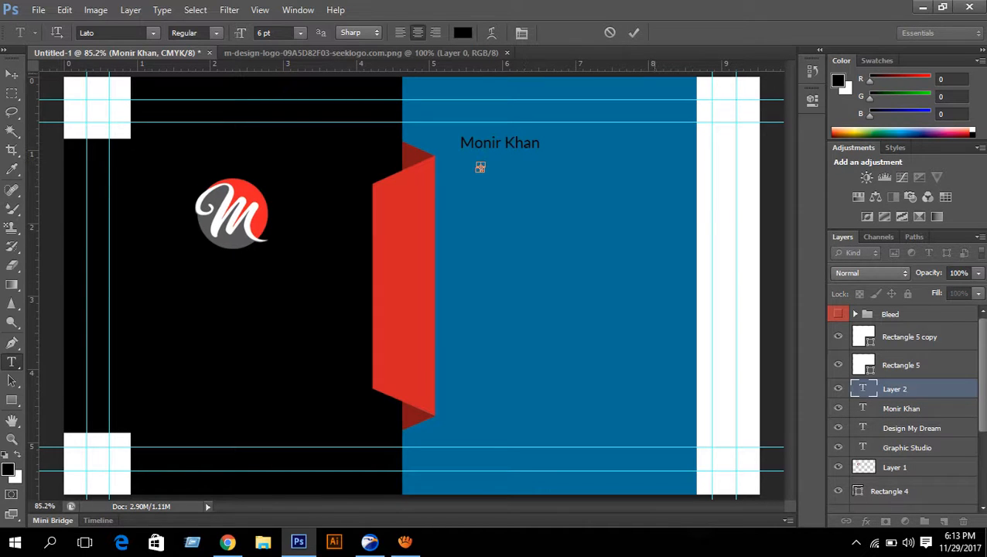
pyautogui.press('Escape')
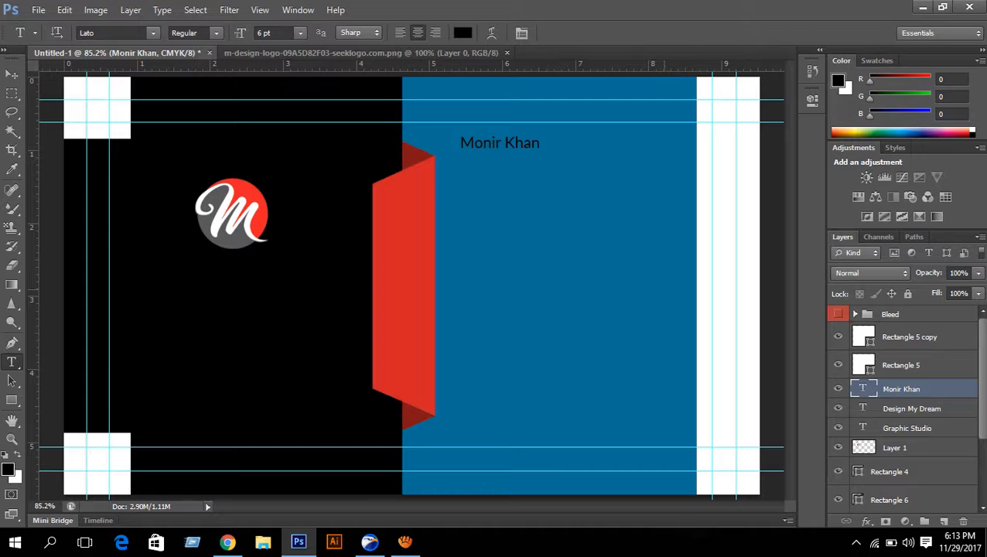
pyautogui.click(468, 176)
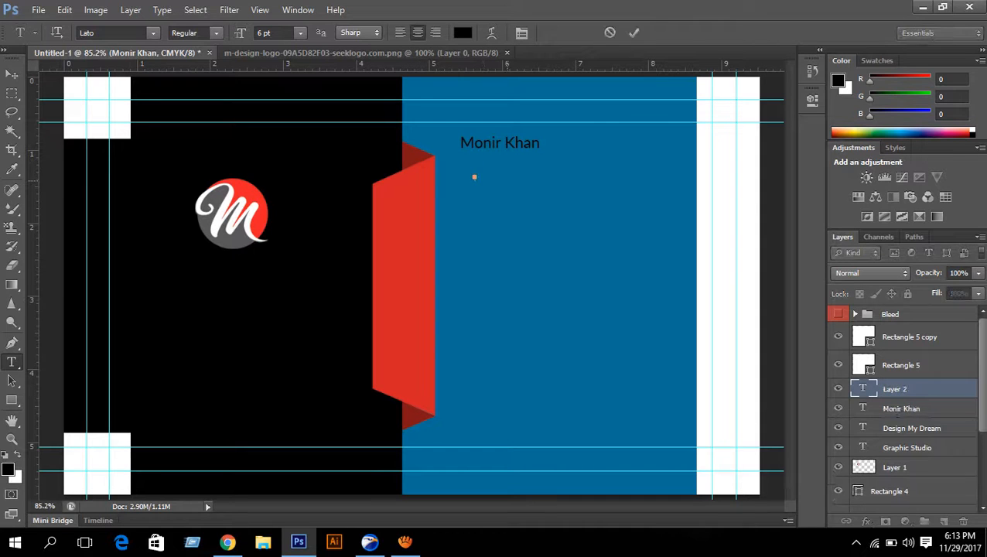
pyautogui.write('Graphic Designer')
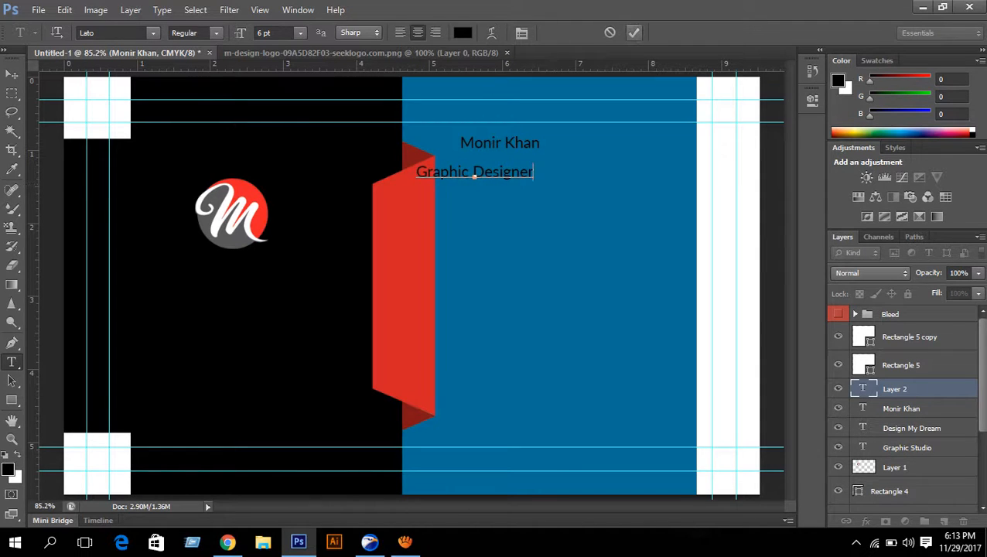
pyautogui.click(633, 32)
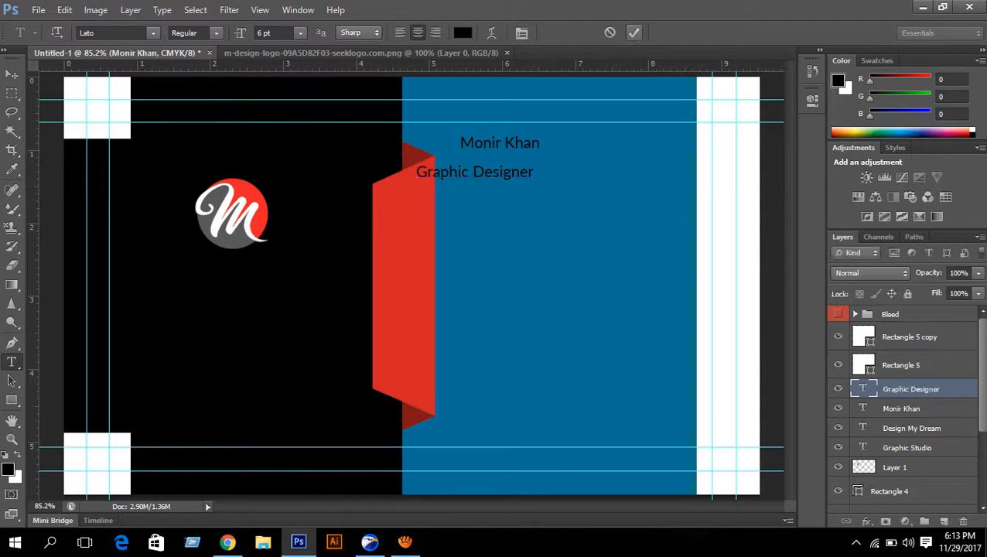
pyautogui.click(532, 229)
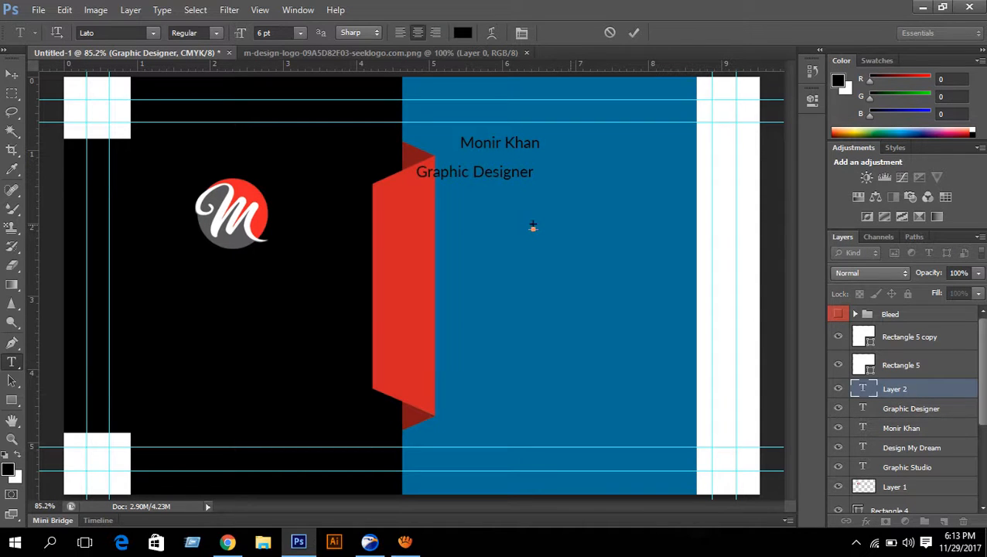
pyautogui.write('+000')
pyautogui.write('111 222 333')
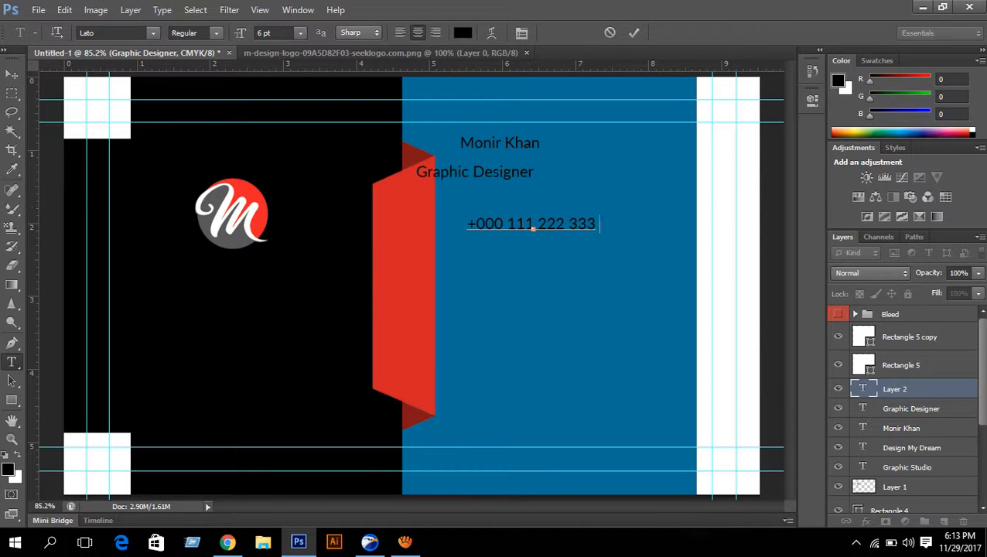
pyautogui.click(633, 33)
pyautogui.click(491, 261)
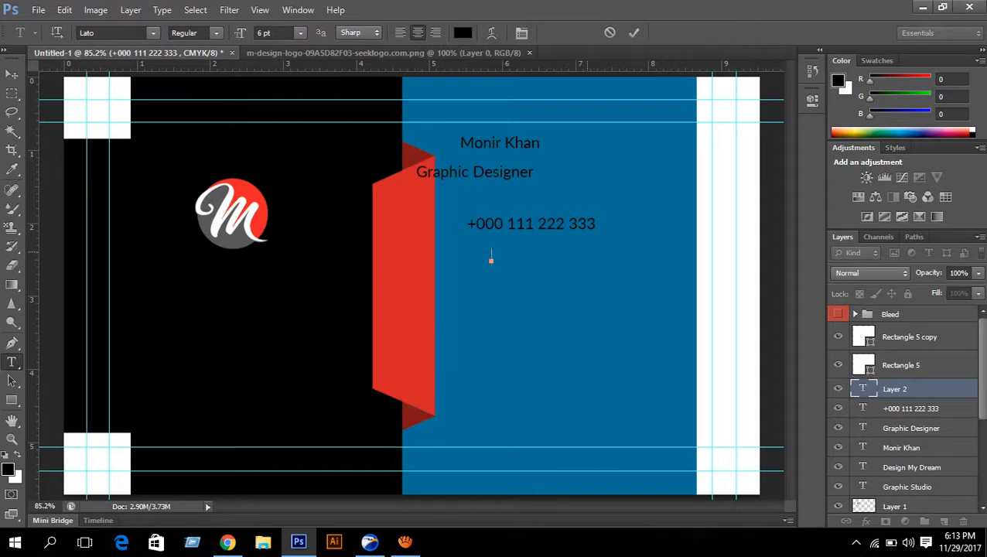
pyautogui.write('yourmail@')
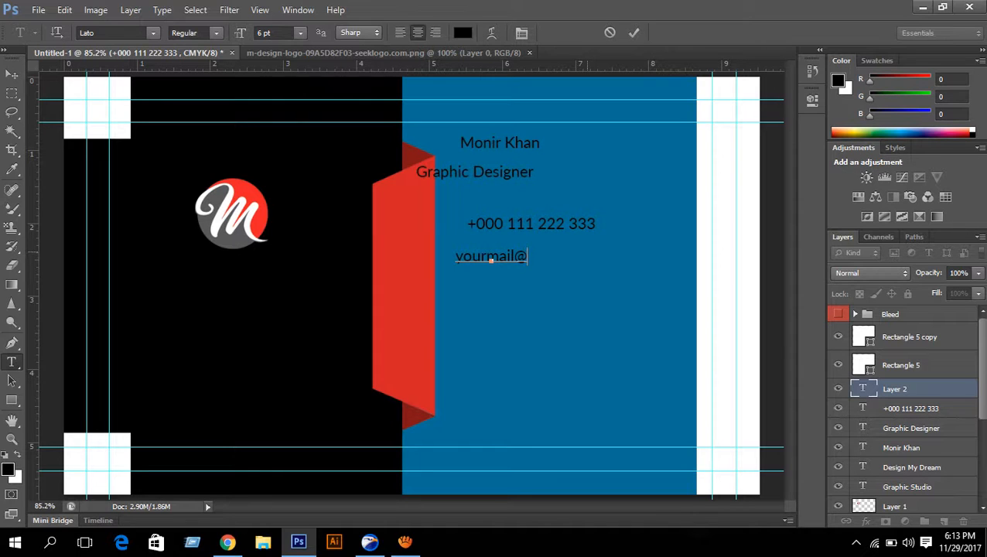
pyautogui.write('gmail.')
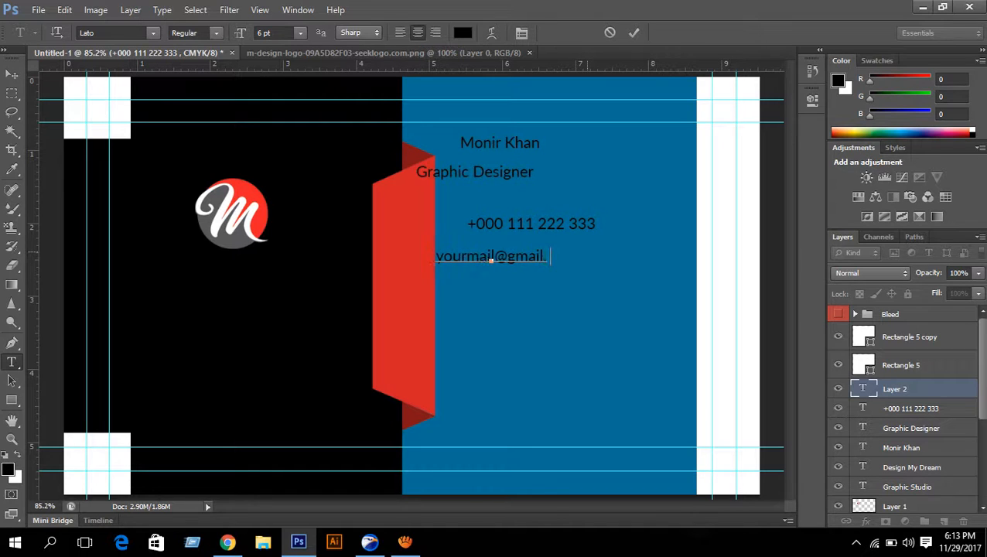
pyautogui.write('com')
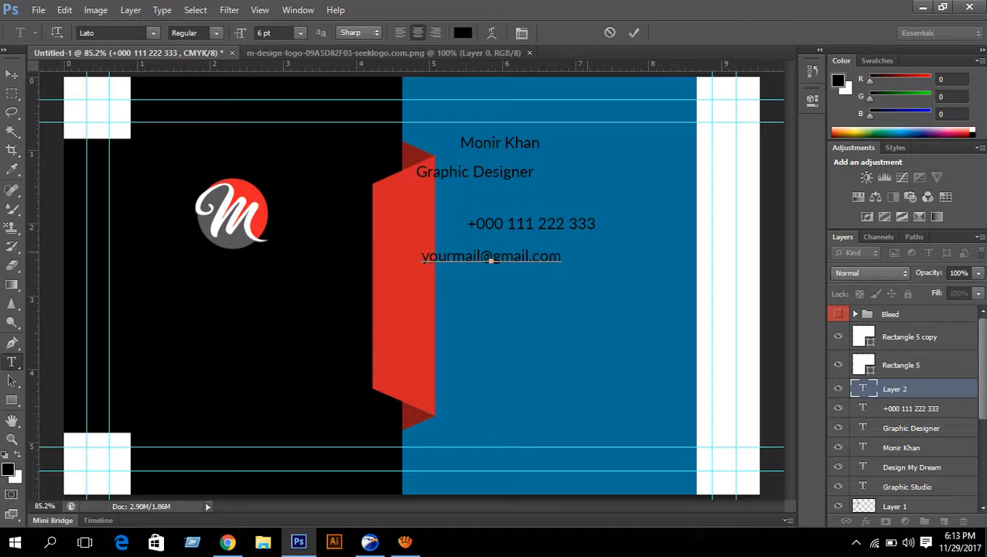
pyautogui.click(634, 33)
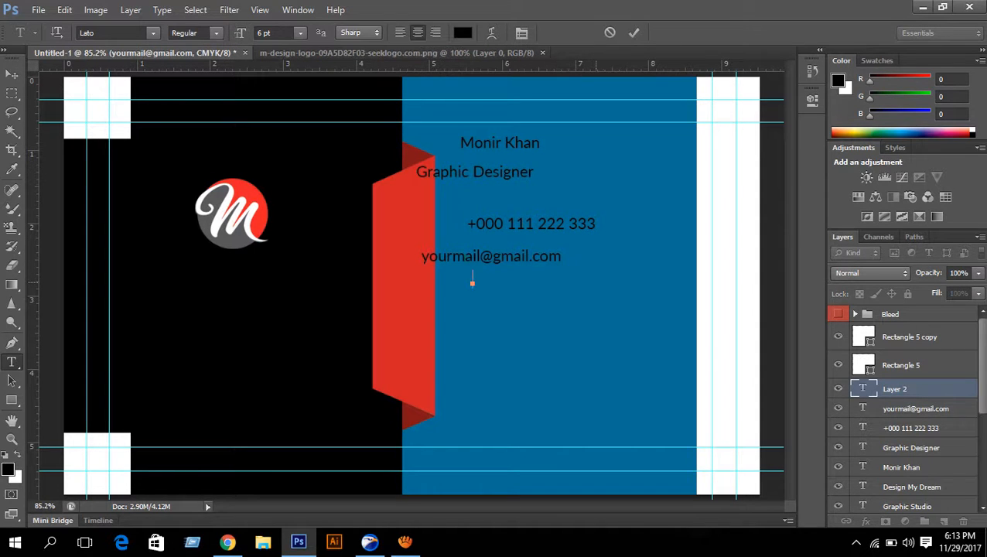
pyautogui.write('www.yoursite')
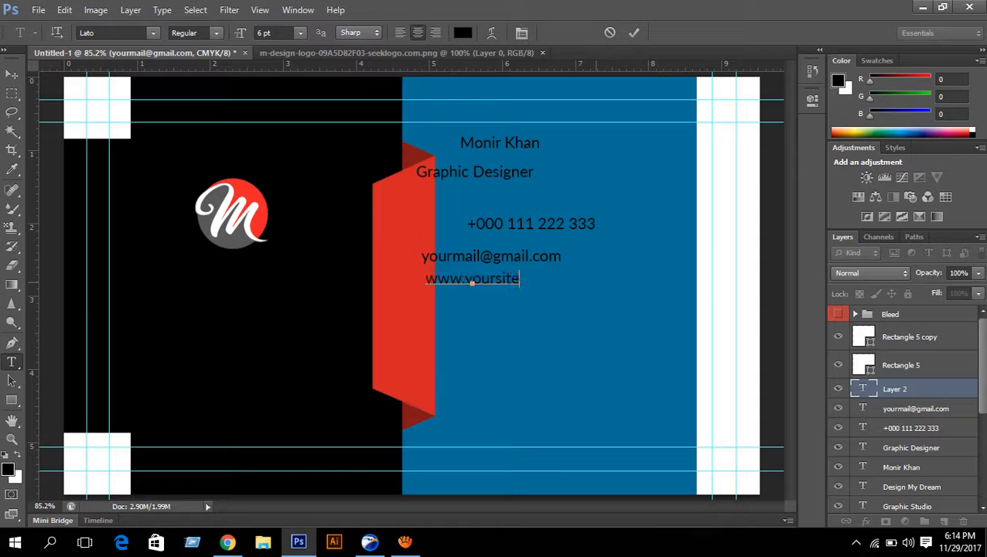
pyautogui.write('.com')
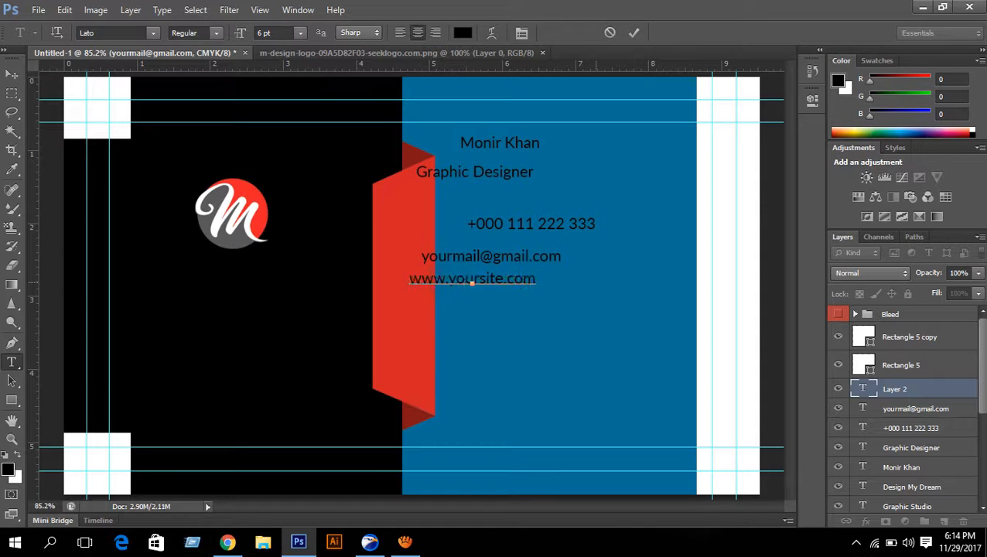
pyautogui.click(633, 32)
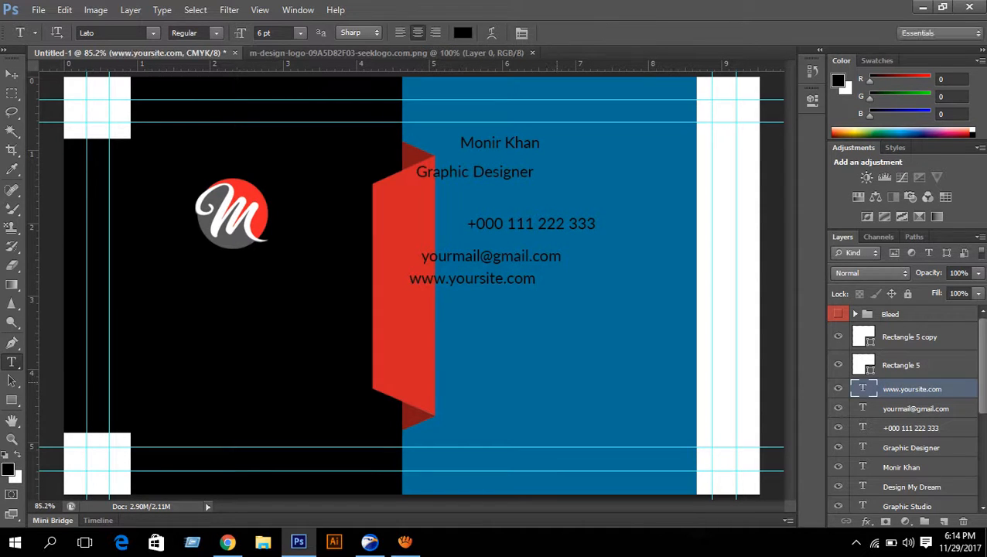
pyautogui.click(490, 374)
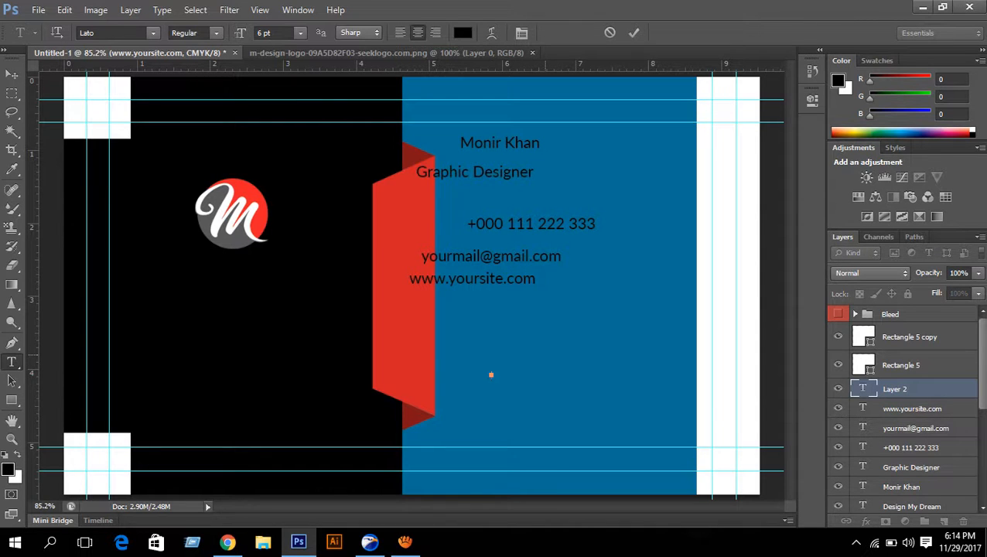
# - Type the two-line address 'Your Address Here.' / 'New York City-0000' low on the blue side
pyautogui.write('Address')
pyautogui.press('Left')
pyautogui.press('Left')
pyautogui.press('Left')
pyautogui.press('Left')
pyautogui.press('Left')
pyautogui.press('Left')
pyautogui.press('Left')
pyautogui.write('Your')
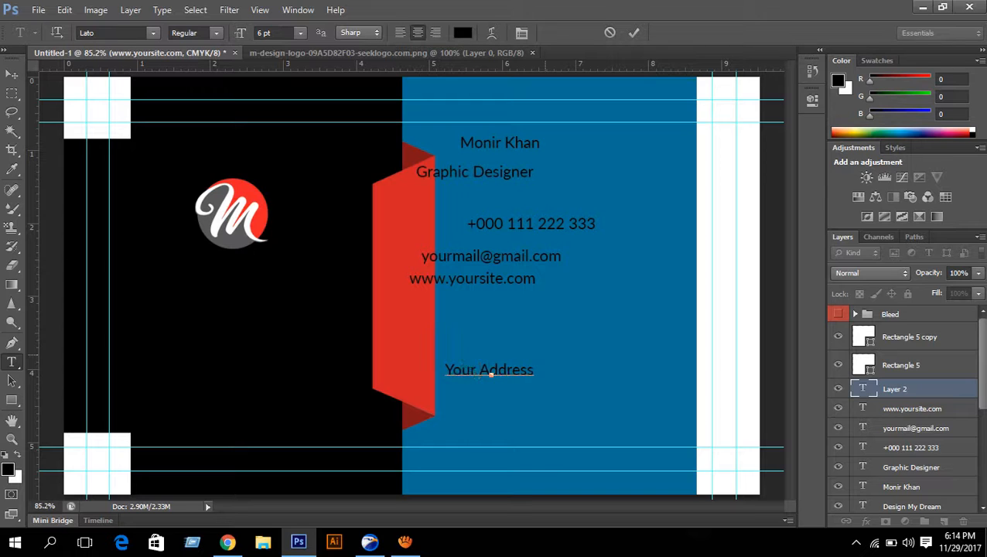
pyautogui.press('Right')
pyautogui.press('Right')
pyautogui.press('Right')
pyautogui.press('Right')
pyautogui.press('Right')
pyautogui.press('Right')
pyautogui.write('He')
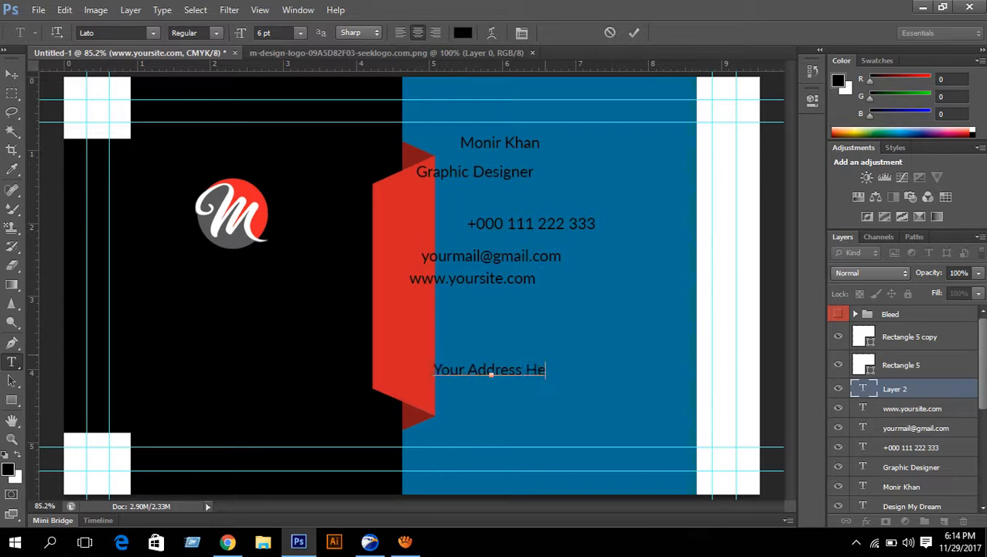
pyautogui.write('re.')
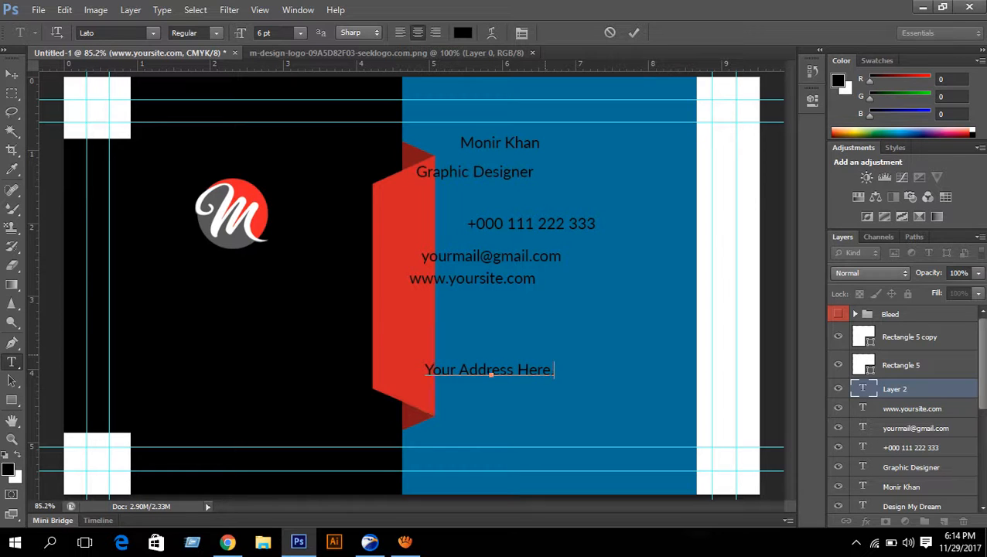
pyautogui.press('Return')
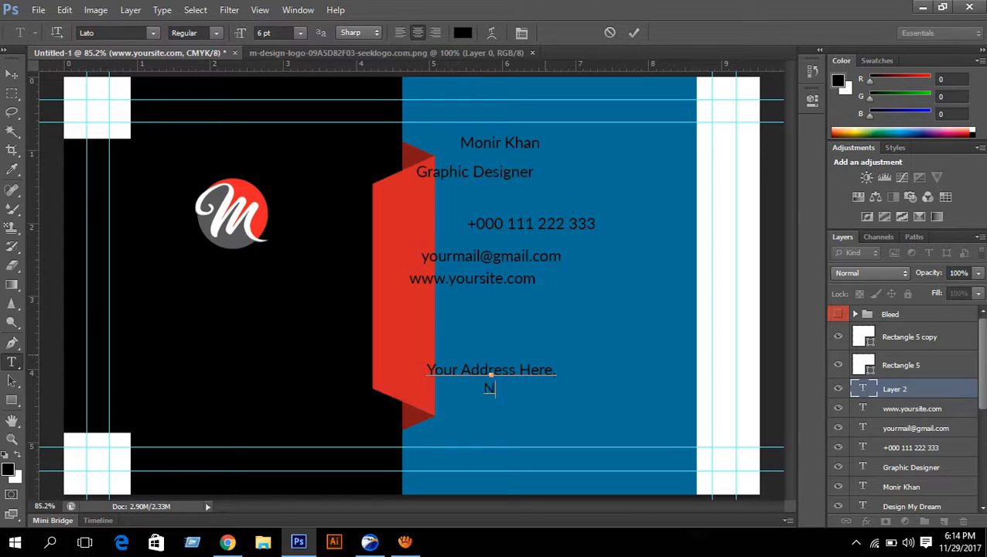
pyautogui.write('New York C')
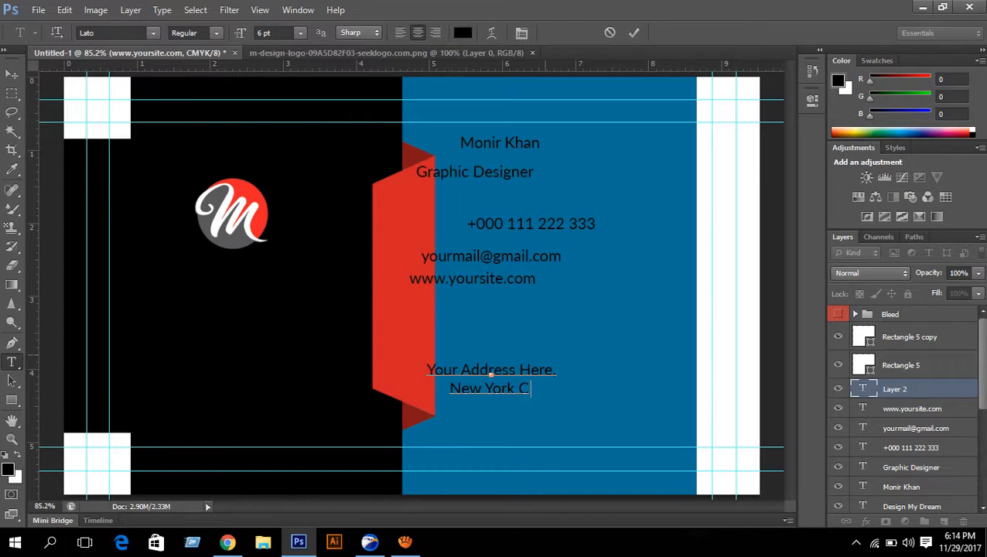
pyautogui.write('ity-0000')
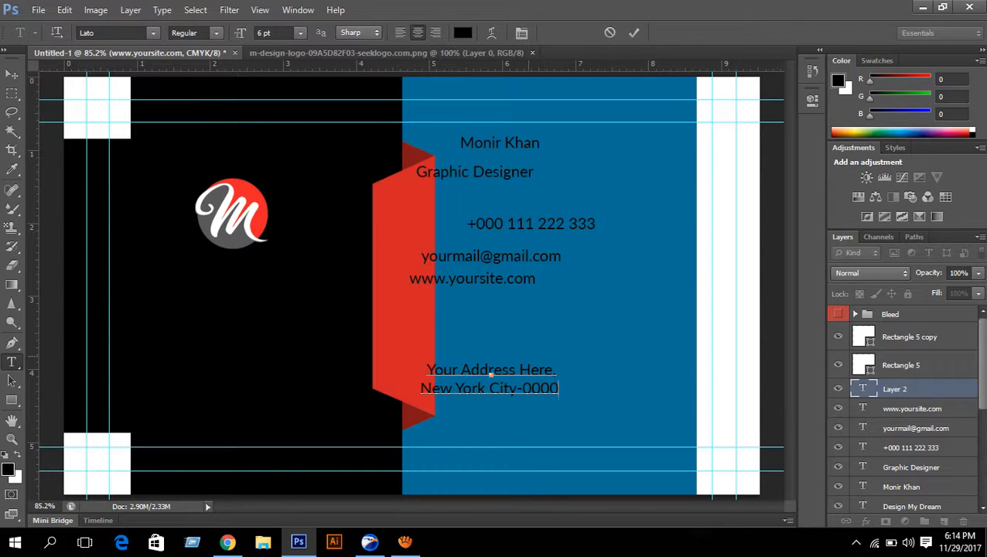
pyautogui.click(633, 33)
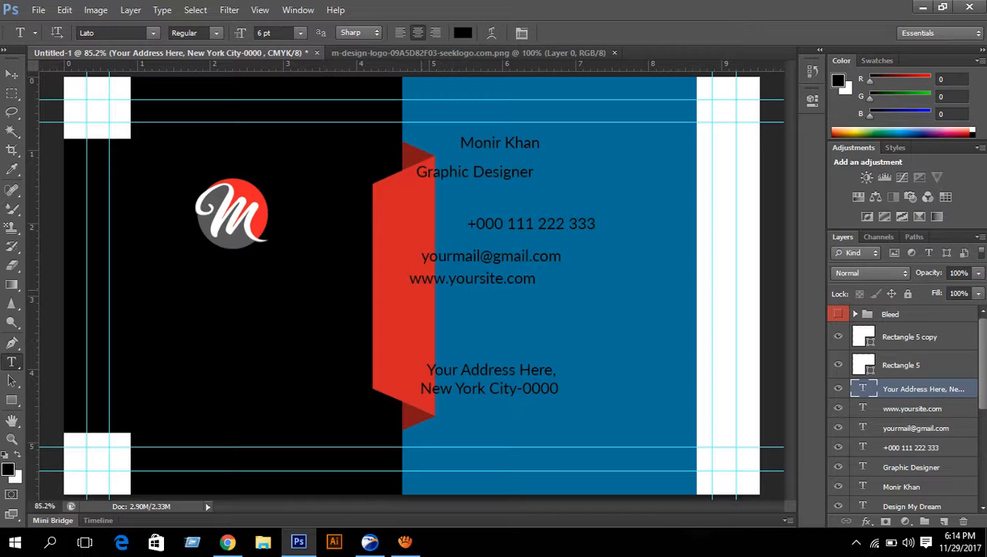
# - Select all the card's text layers, including the website, address and Graphic Studio layers
pyautogui.scroll(-1, 902, 410)
pyautogui.scroll(1, 902, 410)
pyautogui.scroll(-3, 901, 410)
pyautogui.scroll(3, 902, 410)
pyautogui.scroll(-1, 902, 410)
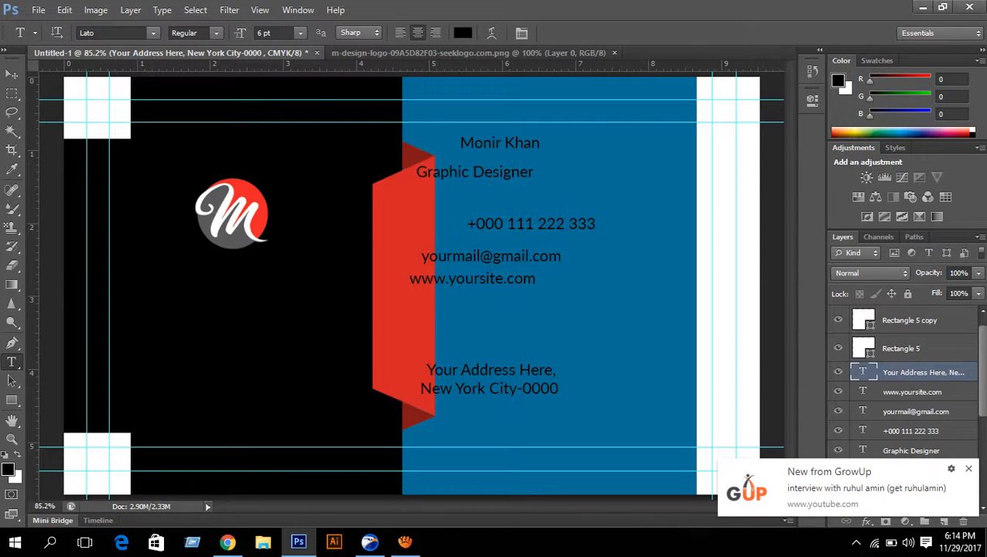
pyautogui.keyDown('shift'); pyautogui.click(920, 392); pyautogui.keyUp('shift')
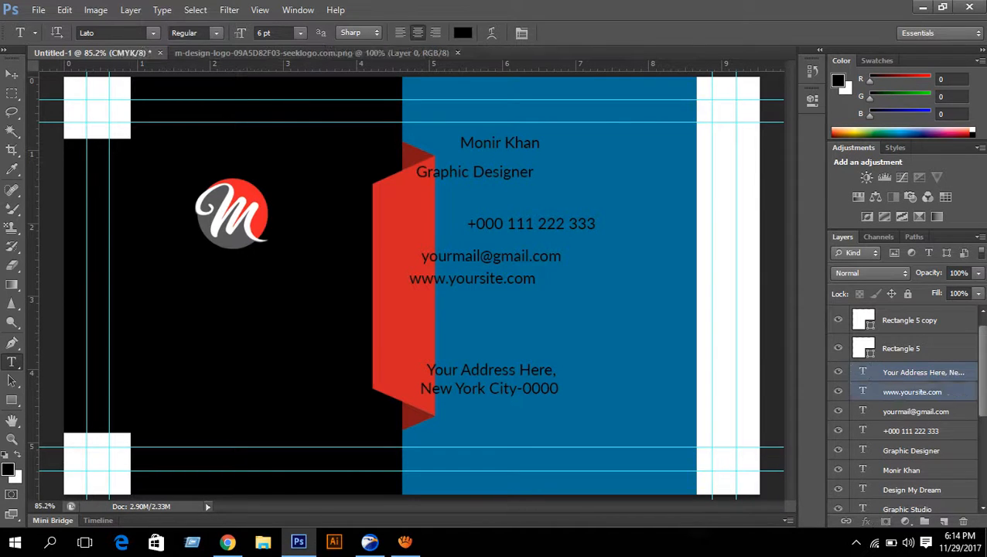
pyautogui.keyDown('shift'); pyautogui.click(913, 489); pyautogui.keyUp('shift')
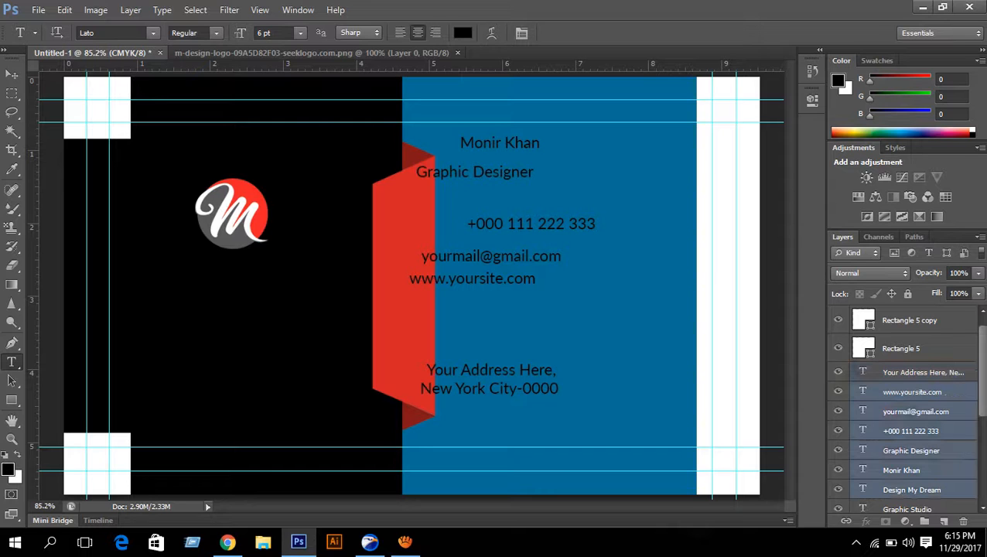
pyautogui.keyDown('ctrl'); pyautogui.click(923, 373); pyautogui.keyUp('ctrl')
pyautogui.scroll(-3, 920, 386)
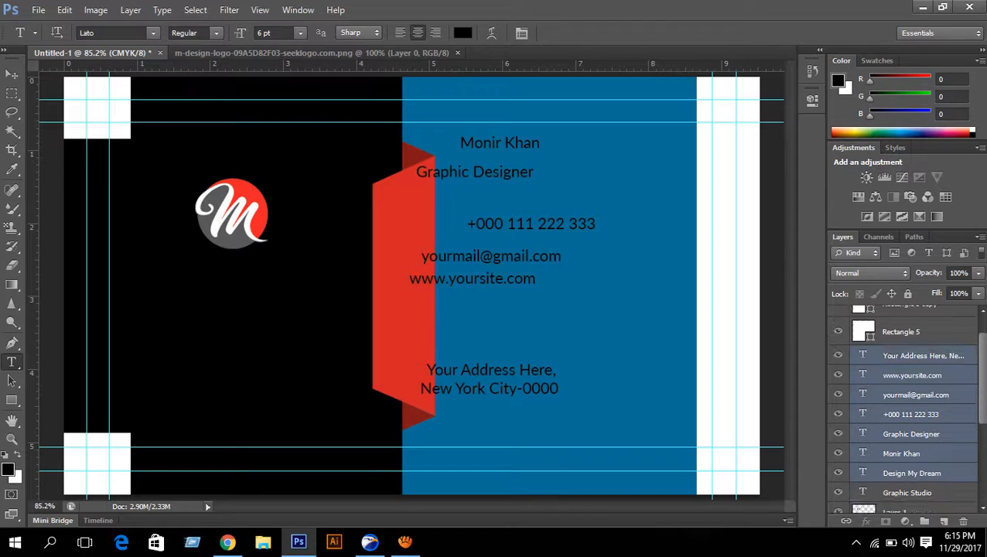
pyautogui.keyDown('ctrl'); pyautogui.click(907, 460); pyautogui.keyUp('ctrl')
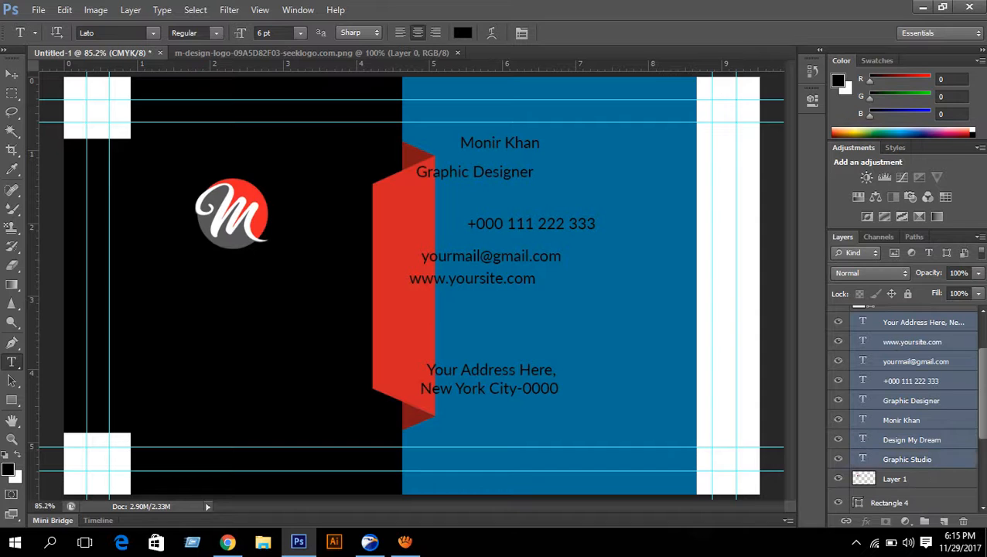
pyautogui.scroll(-3, 907, 459)
pyautogui.scroll(4, 907, 459)
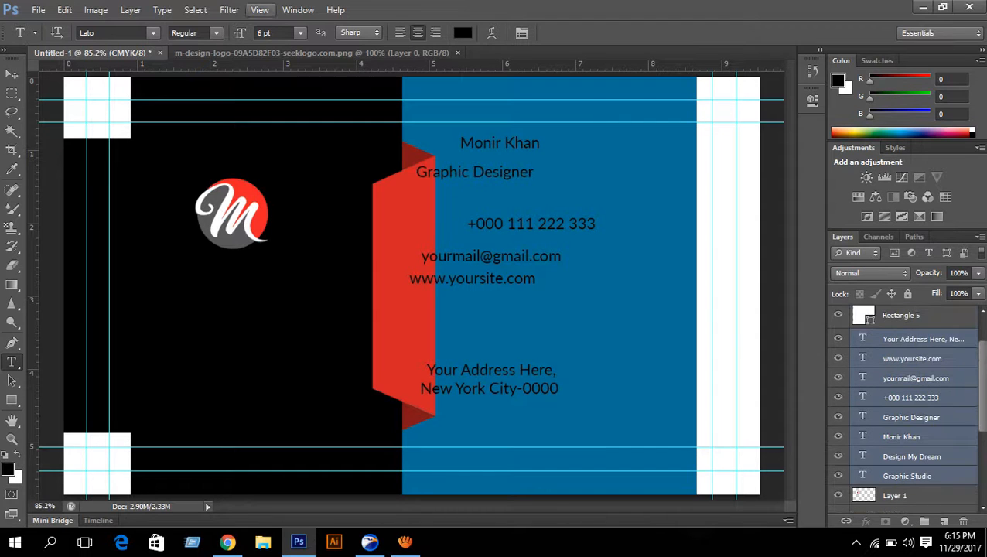
# - Set the selected text colour to white (#ffffff) in the Character panel
pyautogui.click(297, 10)
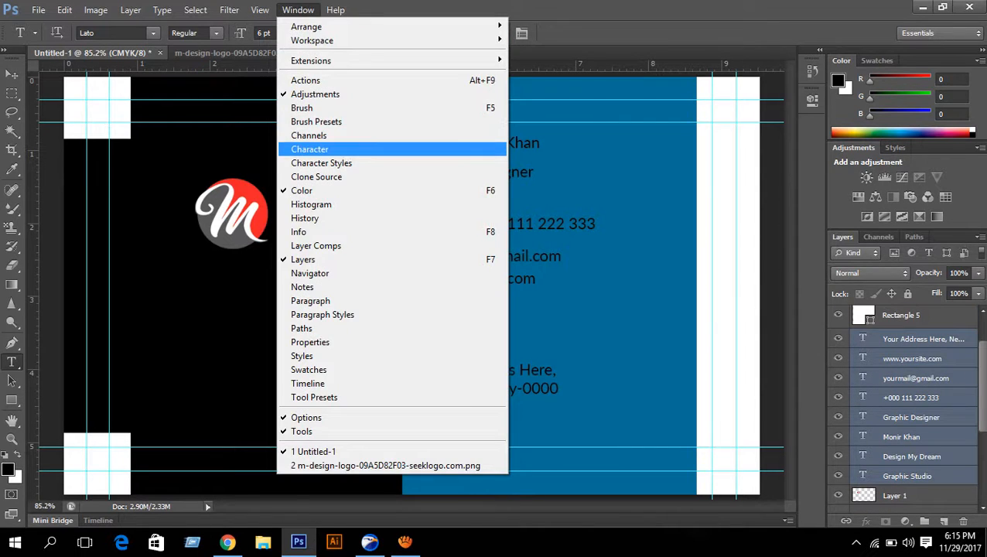
pyautogui.click(309, 149)
pyautogui.click(768, 212)
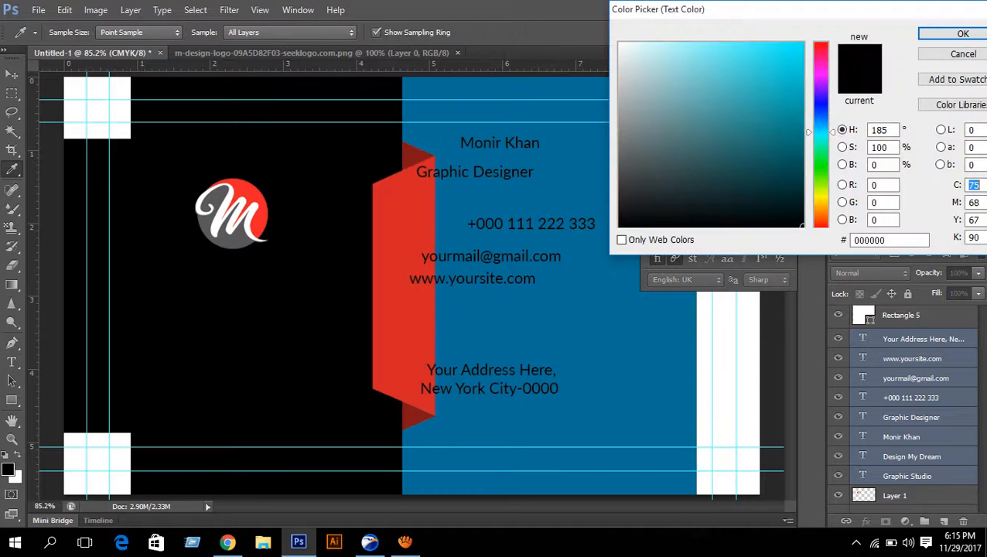
pyautogui.click(620, 44)
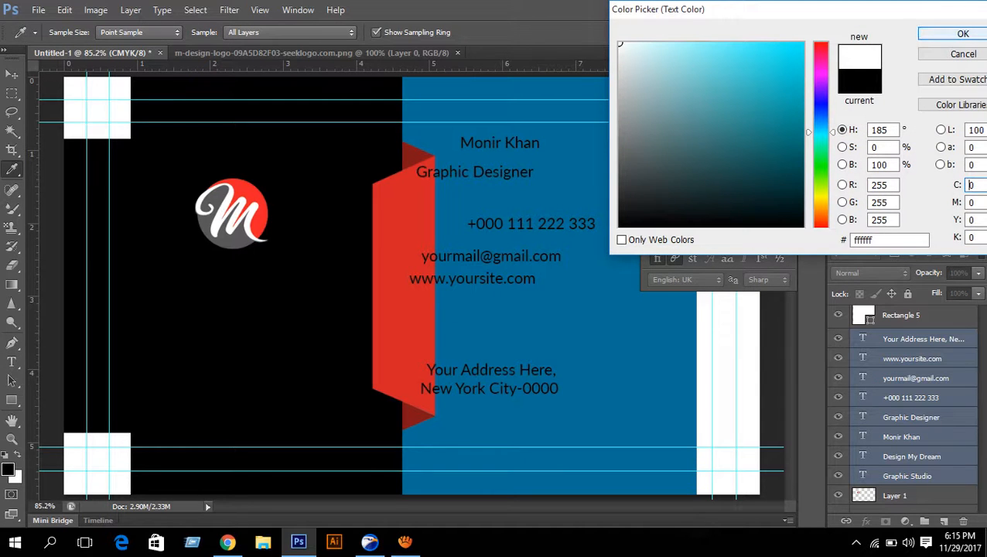
pyautogui.click(962, 34)
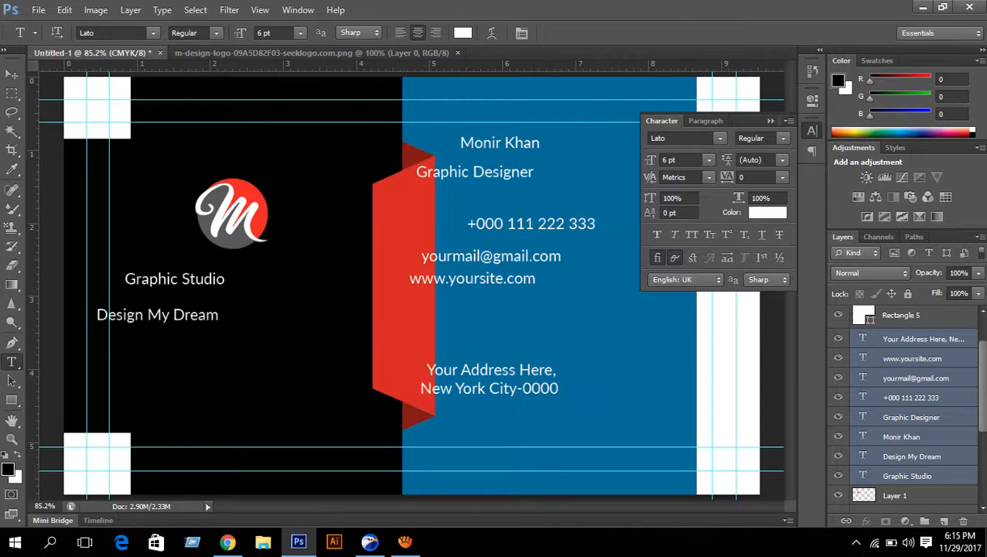
pyautogui.click(771, 121)
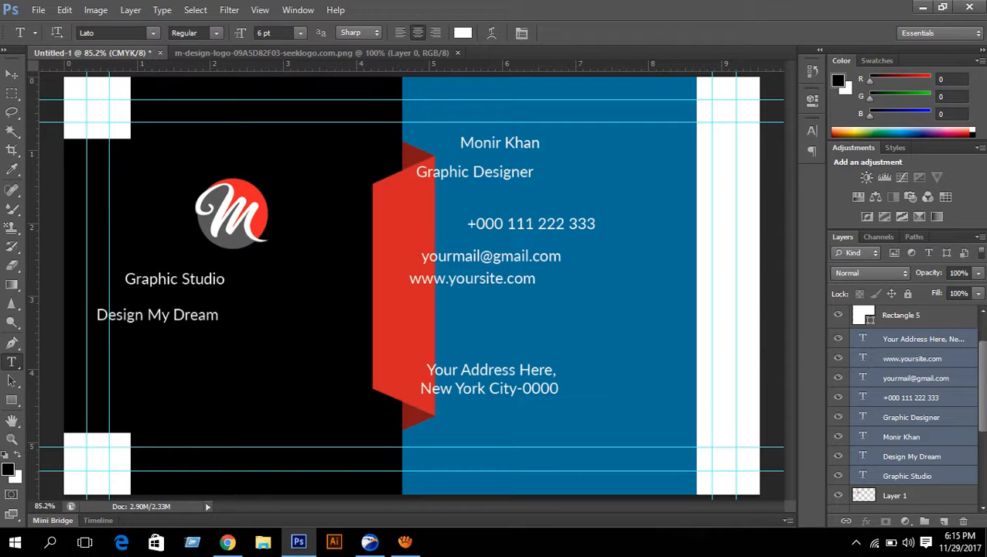
pyautogui.click(906, 476)
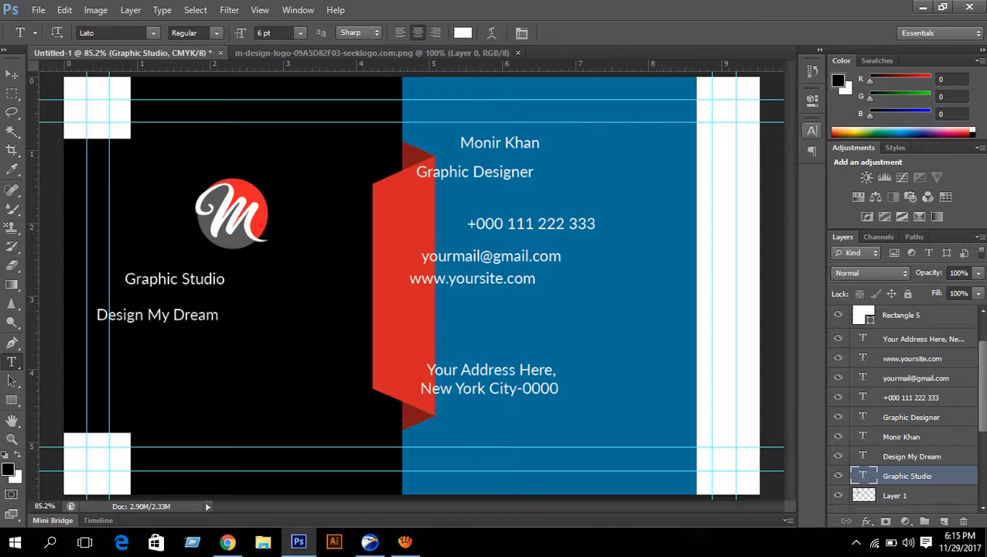
# - Set the Graphic Studio text size to 12 pt
pyautogui.click(811, 131)
pyautogui.click(709, 159)
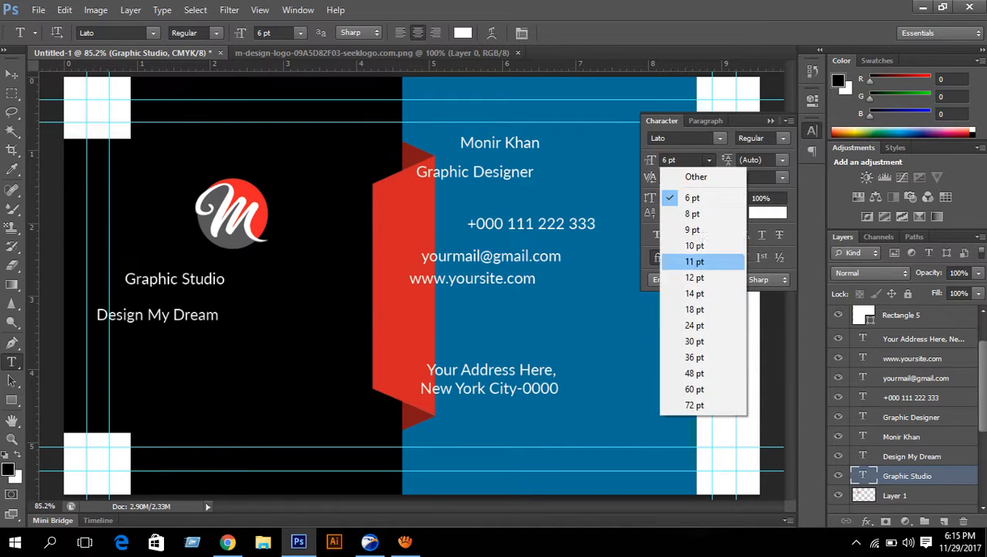
pyautogui.click(694, 276)
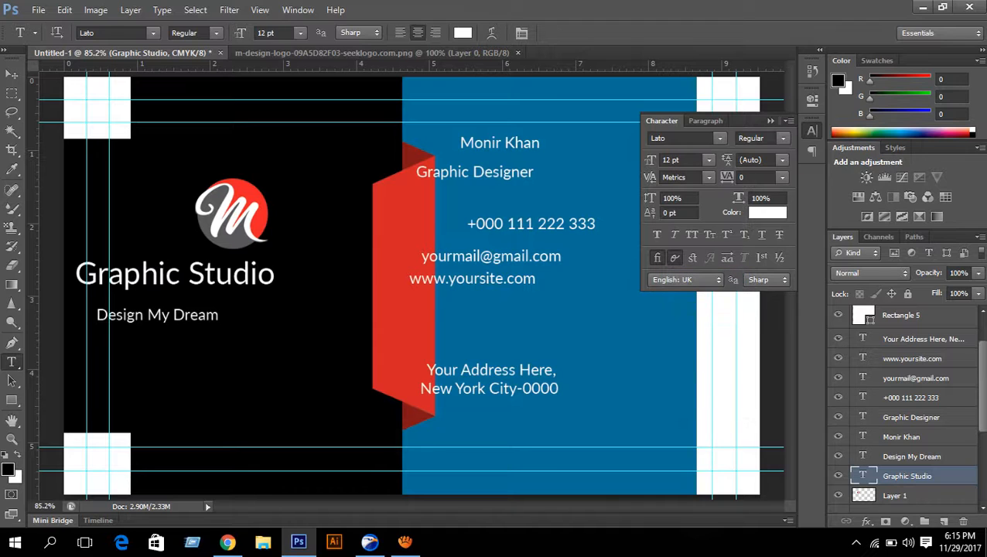
# - Nudge Graphic Studio right until it sits centred beneath the M logo
pyautogui.click(11, 74)
pyautogui.press('Right')
pyautogui.press('Right')
pyautogui.press('Right')
pyautogui.press('Right')
pyautogui.press('Right')
pyautogui.press('Right')
pyautogui.press('Right')
pyautogui.press('Right')
pyautogui.press('Right')
pyautogui.press('Right')
pyautogui.press('Right')
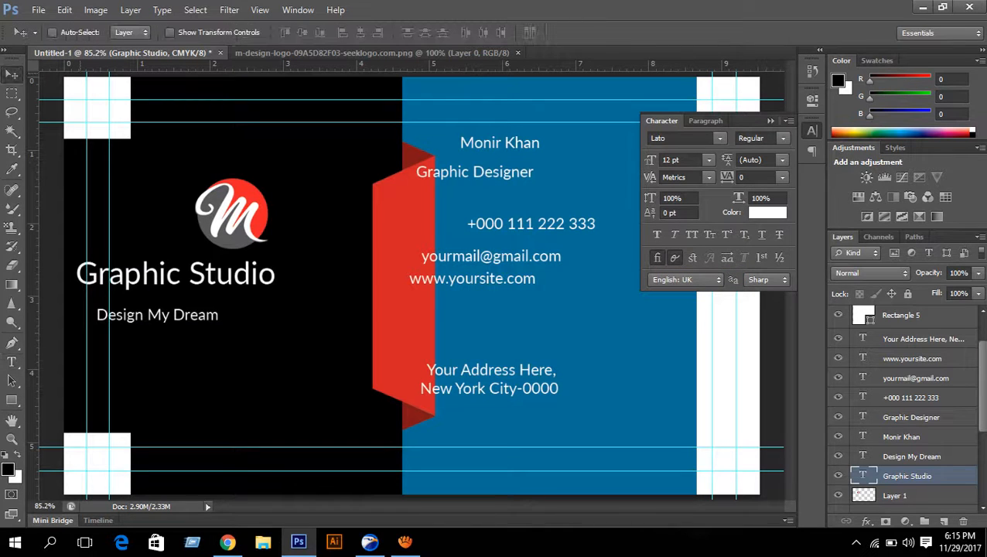
pyautogui.press('Right')
pyautogui.press('Right')
pyautogui.press('Right')
pyautogui.press('Right')
pyautogui.press('Right')
pyautogui.press('Right')
pyautogui.press('Right')
pyautogui.press('Right')
pyautogui.press('Right')
pyautogui.press('Right')
pyautogui.press('Right')
pyautogui.press('Right')
pyautogui.press('Right')
pyautogui.press('Right')
pyautogui.press('Right')
pyautogui.press('Right')
pyautogui.press('Right')
pyautogui.press('Right')
pyautogui.press('Right')
pyautogui.press('Right')
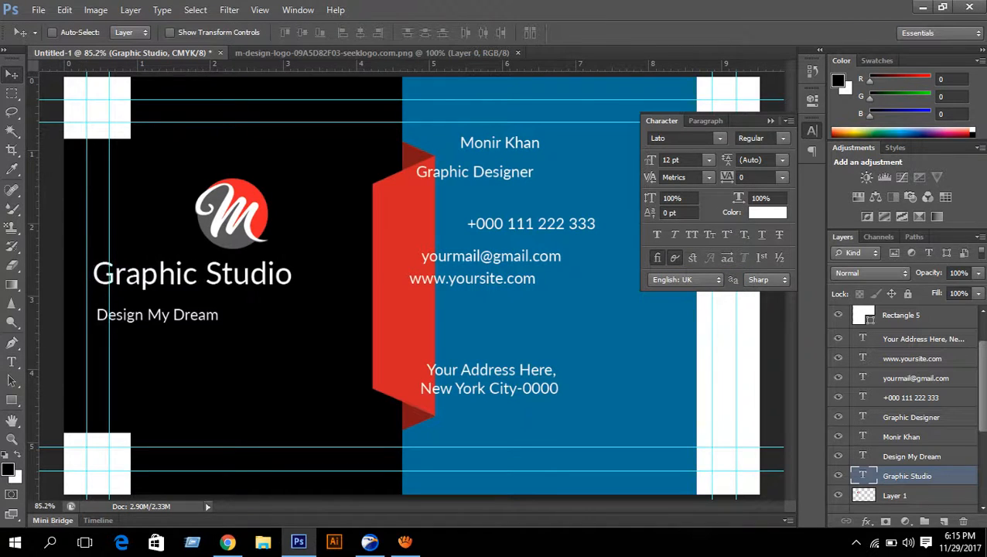
pyautogui.press('Right')
pyautogui.press('Right')
pyautogui.press('Right')
pyautogui.press('Right')
pyautogui.press('Right')
pyautogui.press('Right')
pyautogui.press('Right')
pyautogui.press('Right')
pyautogui.press('Right')
pyautogui.press('Right')
pyautogui.press('Right')
pyautogui.press('Right')
pyautogui.press('Right')
pyautogui.press('Right')
pyautogui.press('Right')
pyautogui.press('Right')
pyautogui.press('Right')
pyautogui.press('Right')
pyautogui.press('Right')
pyautogui.press('Right')
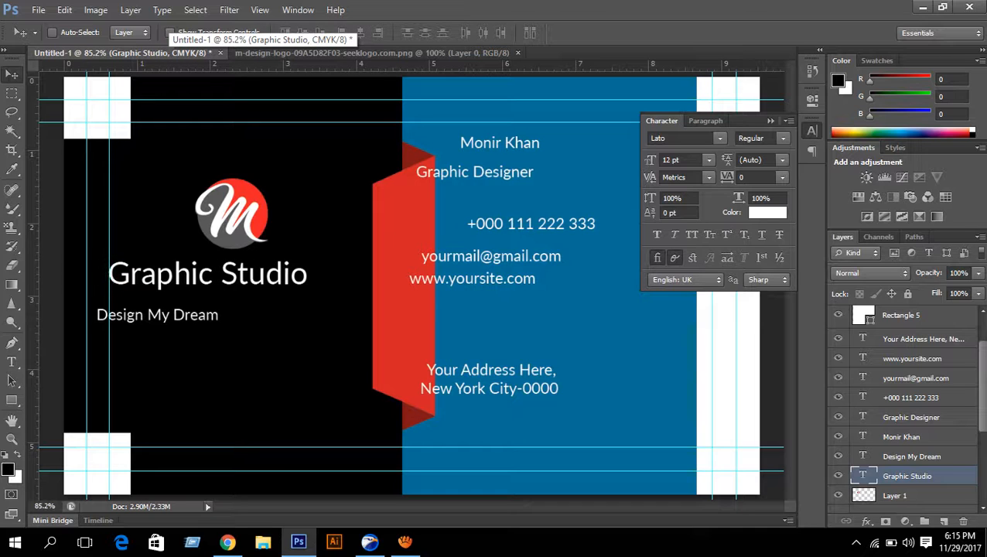
pyautogui.press('Right')
pyautogui.press('Right')
pyautogui.press('Right')
pyautogui.press('Right')
pyautogui.press('Right')
pyautogui.press('Right')
pyautogui.press('Right')
pyautogui.press('Right')
pyautogui.press('Right')
pyautogui.press('Right')
pyautogui.press('Right')
pyautogui.press('Right')
pyautogui.press('Right')
pyautogui.press('Right')
pyautogui.press('Right')
pyautogui.press('Right')
pyautogui.press('Right')
pyautogui.press('Right')
pyautogui.press('Right')
pyautogui.press('Right')
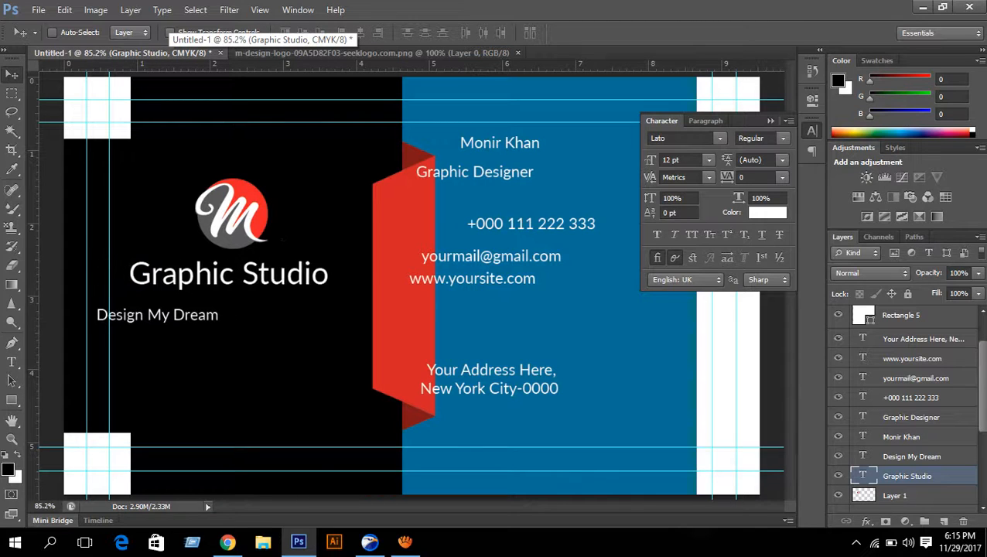
pyautogui.press('Right')
pyautogui.press('Right')
pyautogui.press('Right')
pyautogui.press('Right')
pyautogui.press('Right')
pyautogui.press('Right')
pyautogui.press('Right')
pyautogui.press('Right')
pyautogui.press('Right')
pyautogui.press('Right')
pyautogui.press('Right')
pyautogui.press('Right')
pyautogui.press('Right')
pyautogui.press('Right')
pyautogui.press('Right')
pyautogui.press('Right')
pyautogui.press('Right')
pyautogui.press('Right')
pyautogui.press('Right')
pyautogui.press('Right')
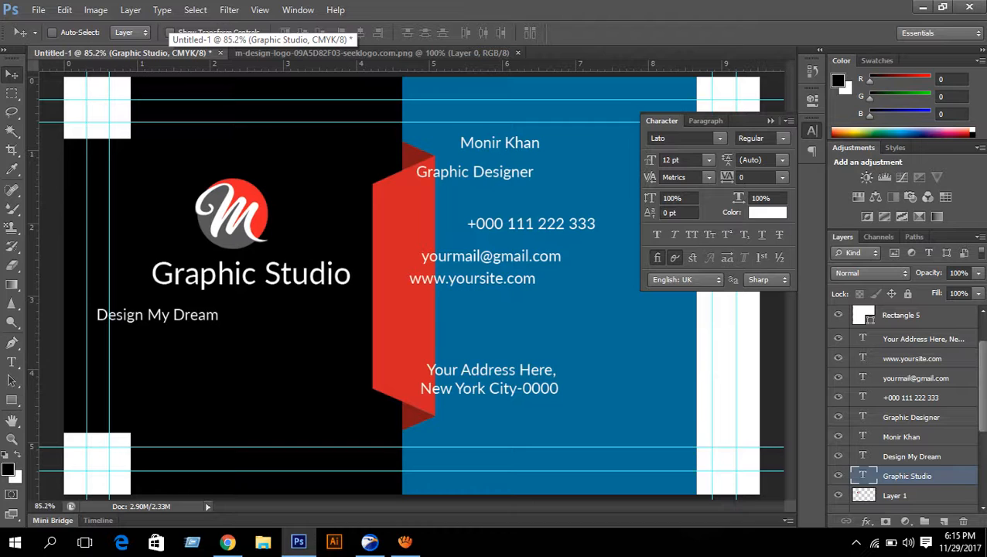
pyautogui.press('Right')
pyautogui.press('Right')
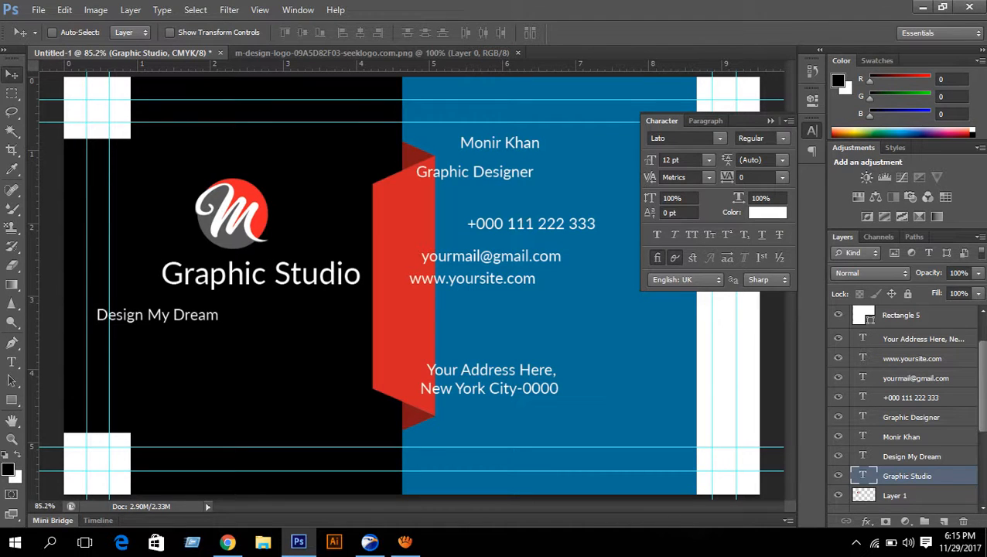
pyautogui.press('Left')
pyautogui.press('Left')
pyautogui.press('Left')
pyautogui.press('Left')
pyautogui.press('Left')
pyautogui.press('Left')
pyautogui.press('Left')
pyautogui.press('Left')
pyautogui.press('Left')
pyautogui.press('Left')
pyautogui.press('Left')
pyautogui.press('Left')
pyautogui.press('Left')
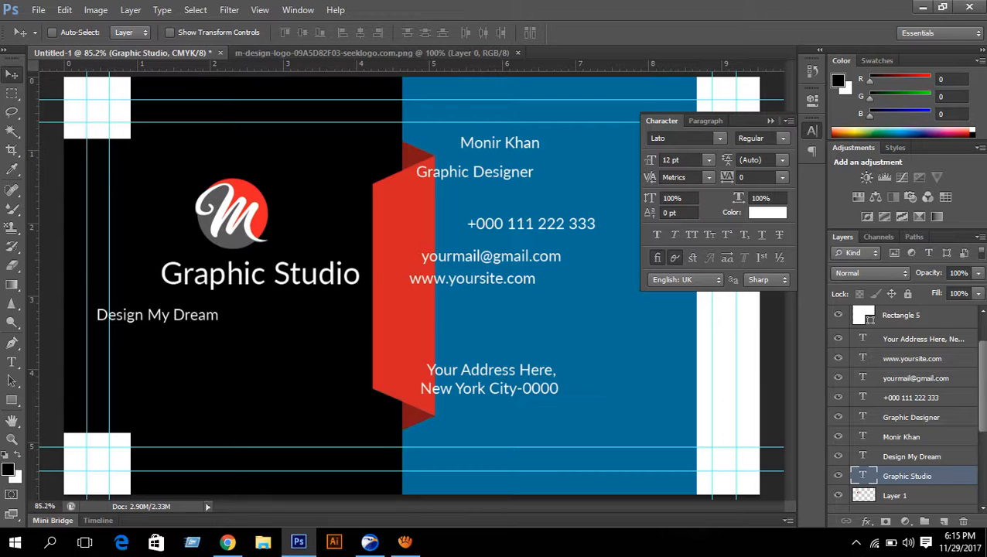
pyautogui.press('Left')
pyautogui.press('Left')
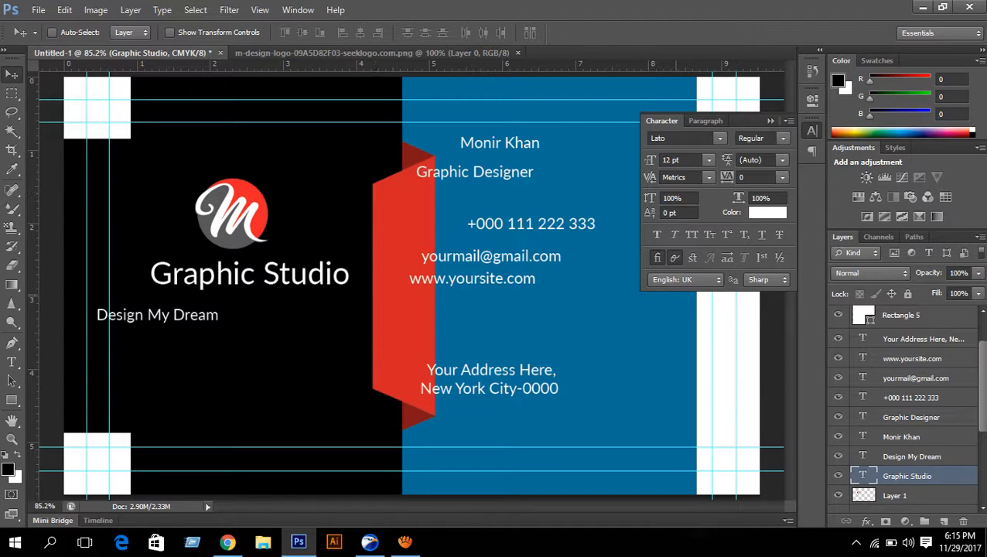
pyautogui.click(912, 456)
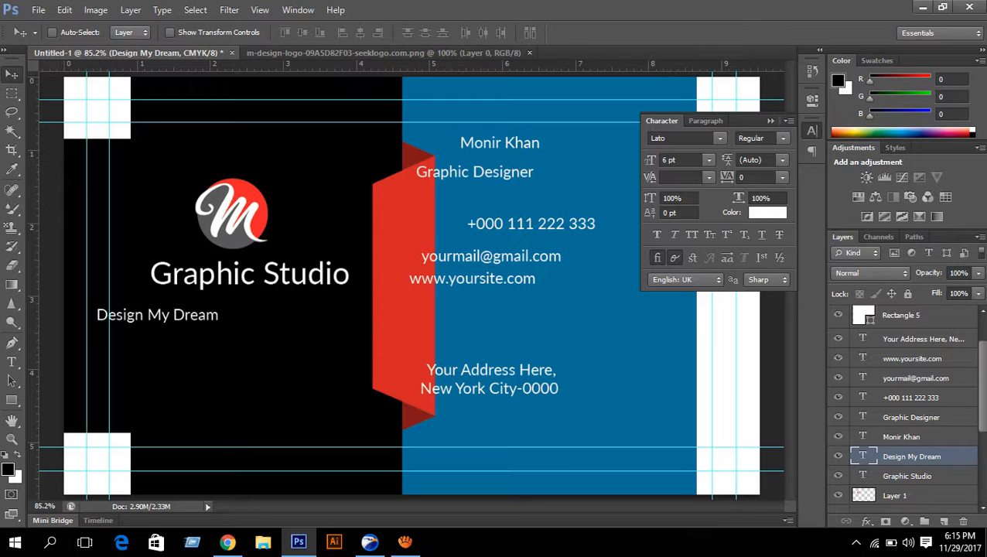
pyautogui.click(907, 476)
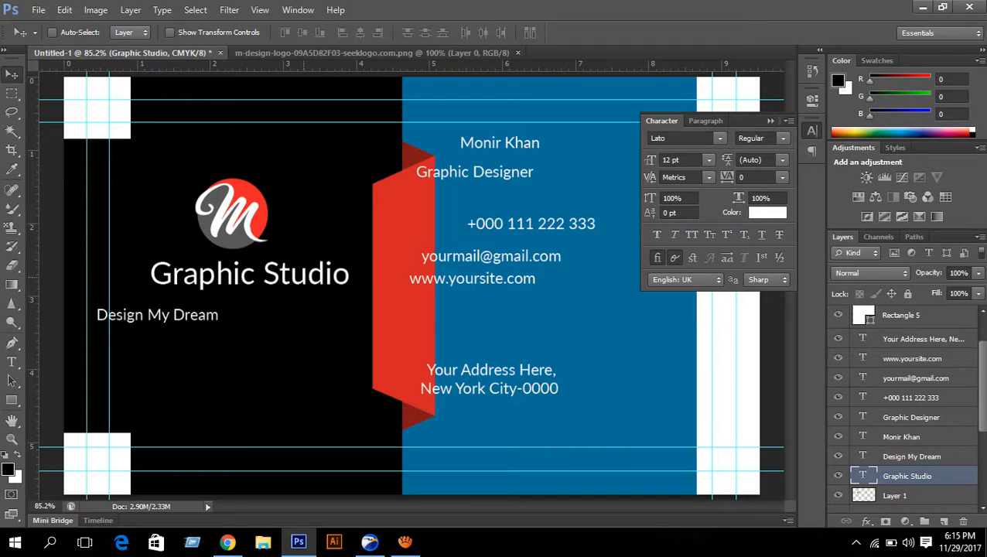
pyautogui.click(12, 361)
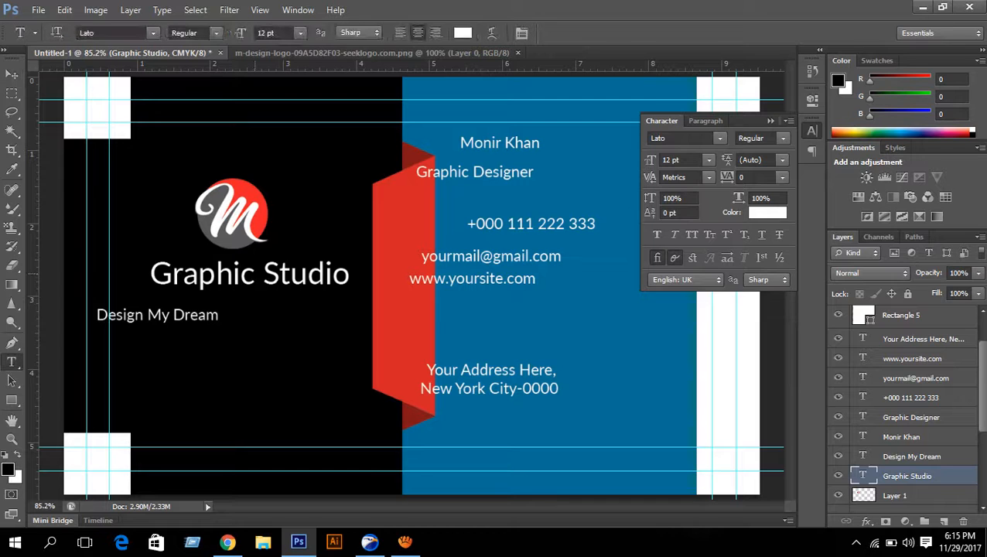
# - Colour the word 'Graphic' in the Graphic Studio title the logo's red (ec2227)
pyautogui.moveTo(255, 275); pyautogui.dragTo(150, 275)
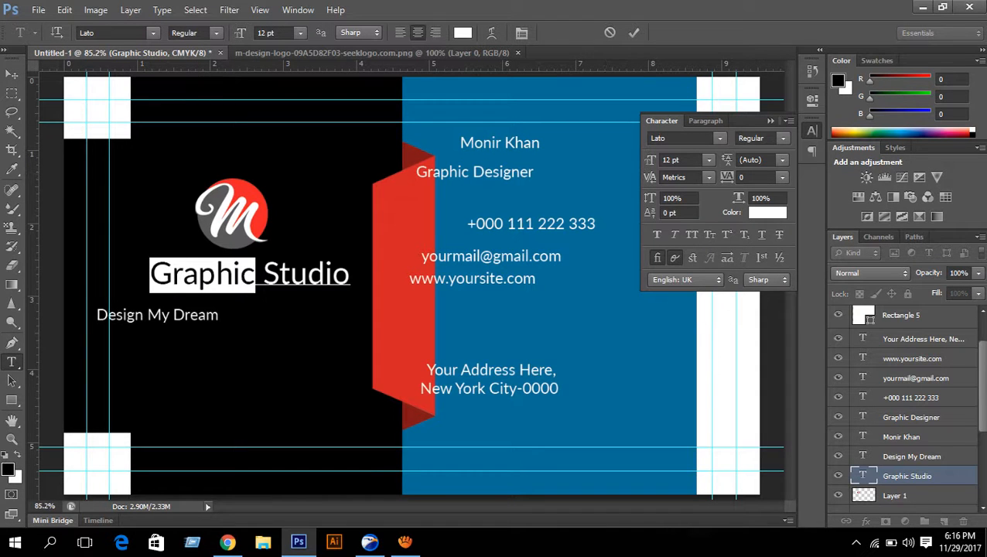
pyautogui.click(767, 213)
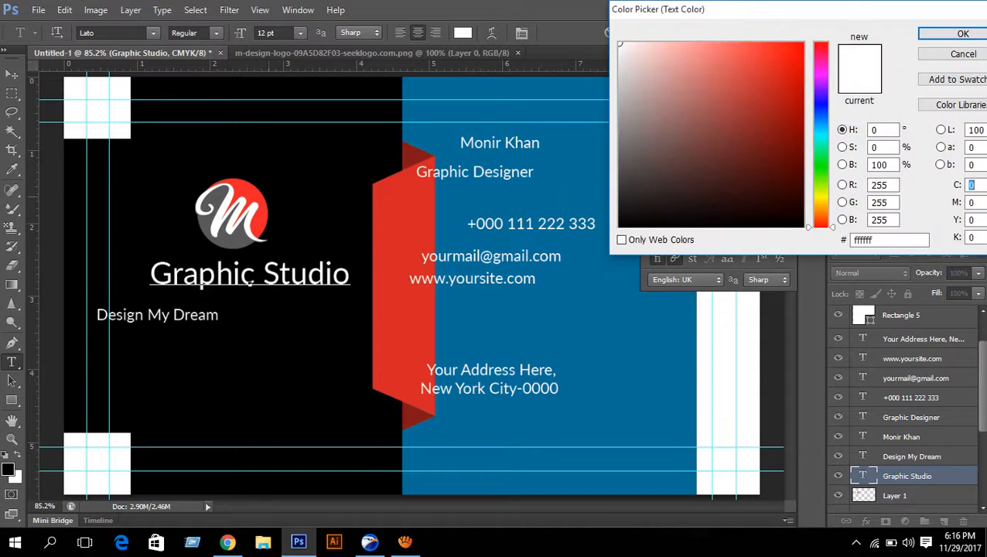
pyautogui.click(256, 193)
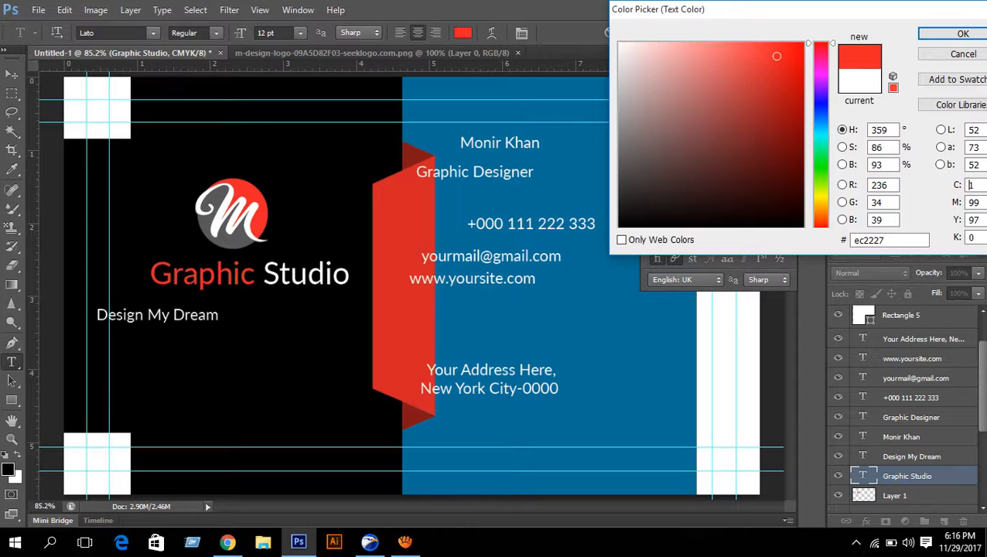
pyautogui.click(963, 33)
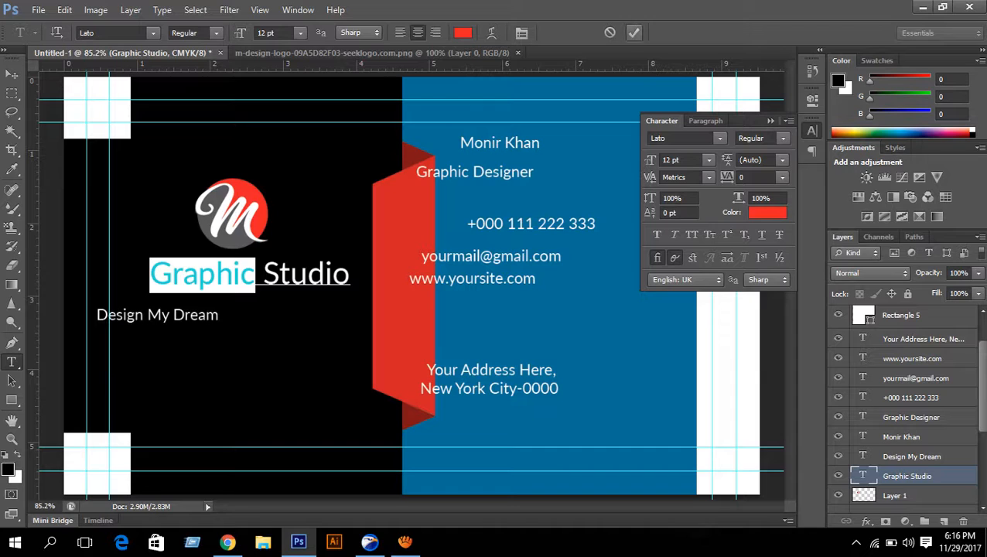
pyautogui.click(633, 33)
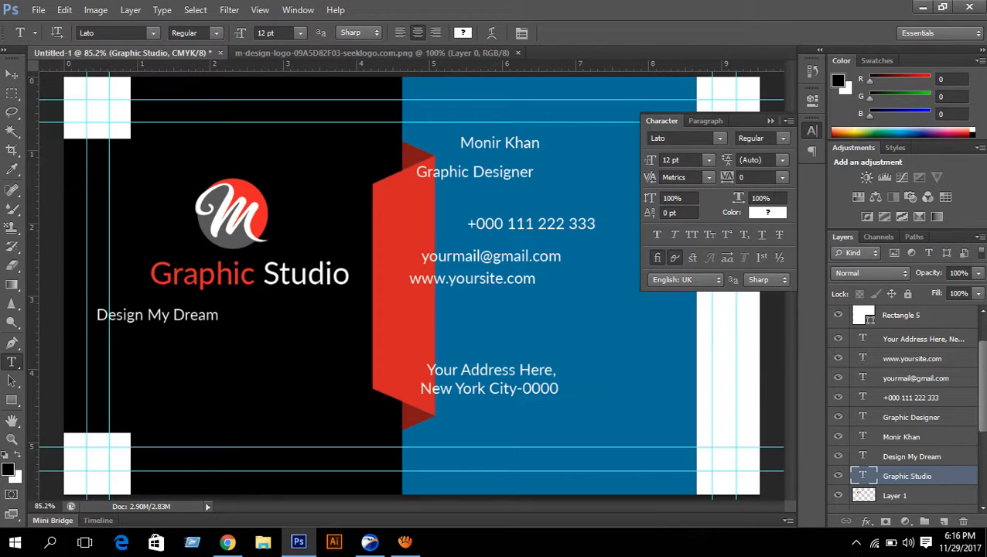
# - Align the M logo, Graphic Studio and Design My Dream layers on their horizontal centres
pyautogui.keyDown('ctrl'); pyautogui.click(912, 456); pyautogui.keyUp('ctrl')
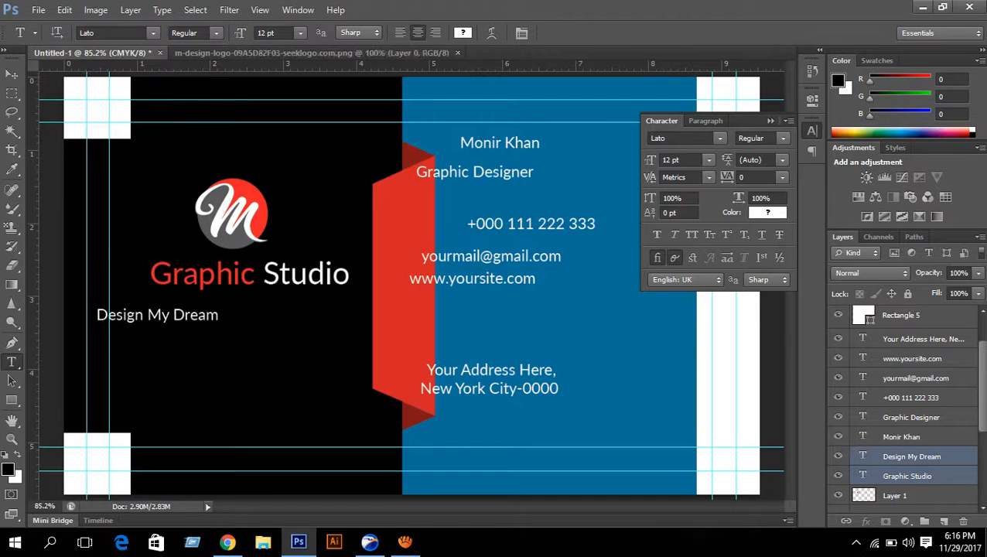
pyautogui.keyDown('ctrl'); pyautogui.click(894, 496); pyautogui.keyUp('ctrl')
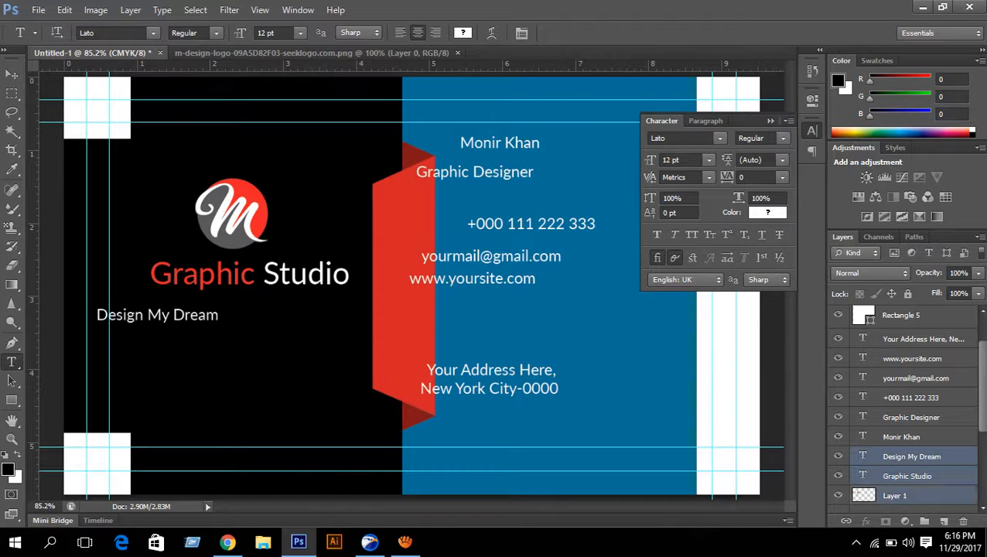
pyautogui.press('v')
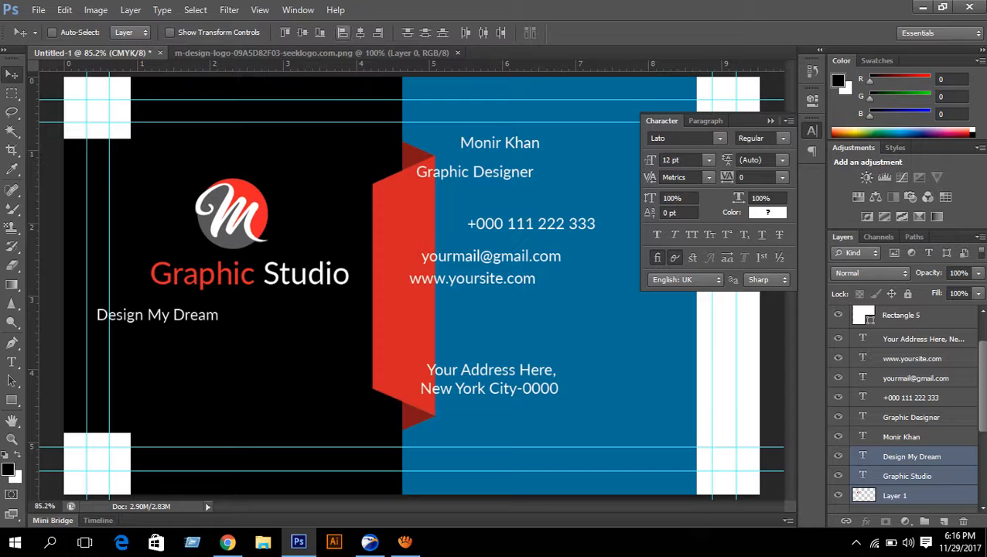
pyautogui.click(361, 32)
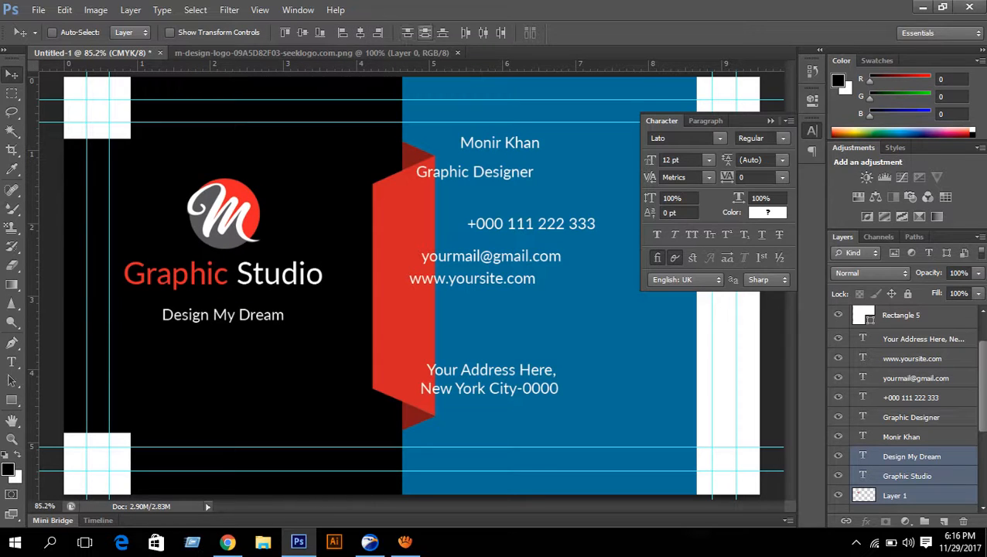
pyautogui.click(424, 32)
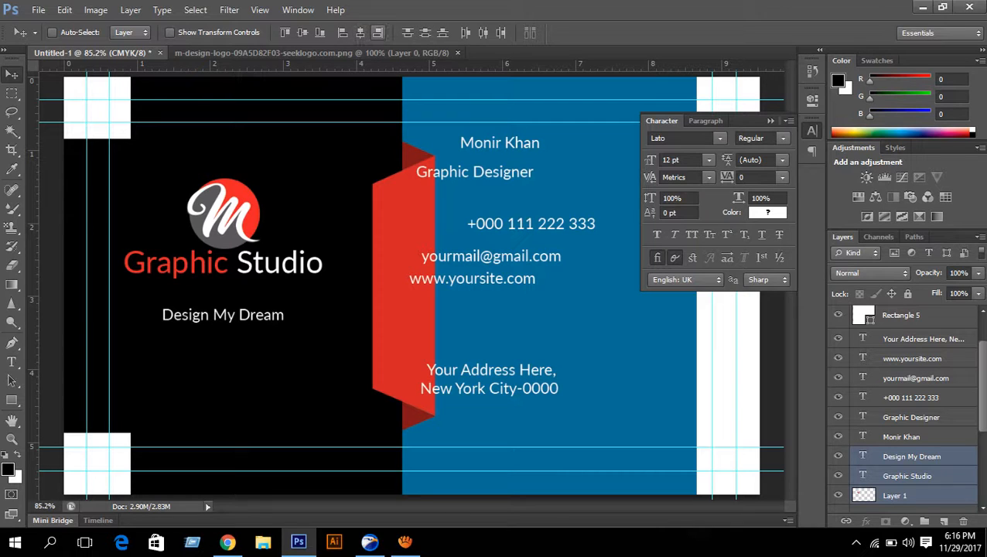
pyautogui.click(378, 32)
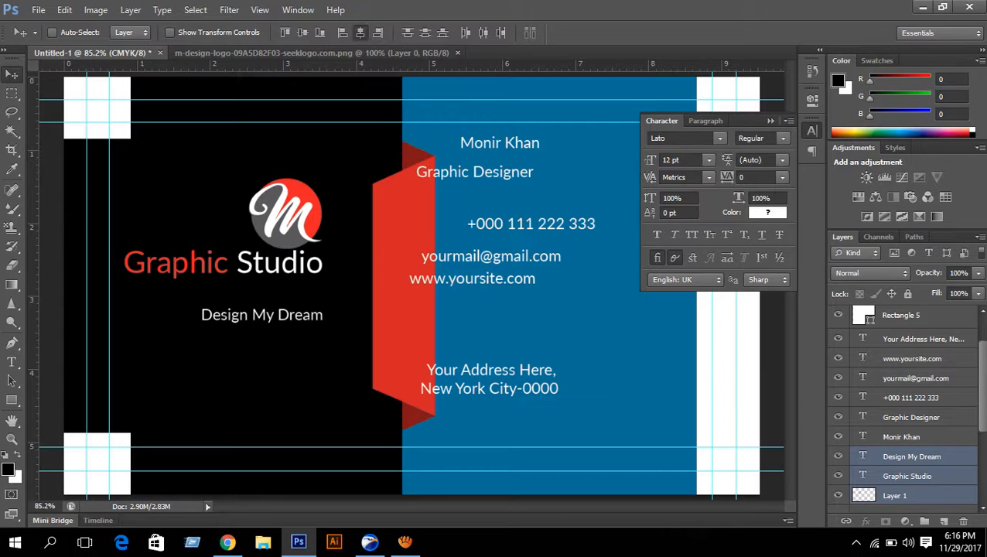
pyautogui.click(359, 32)
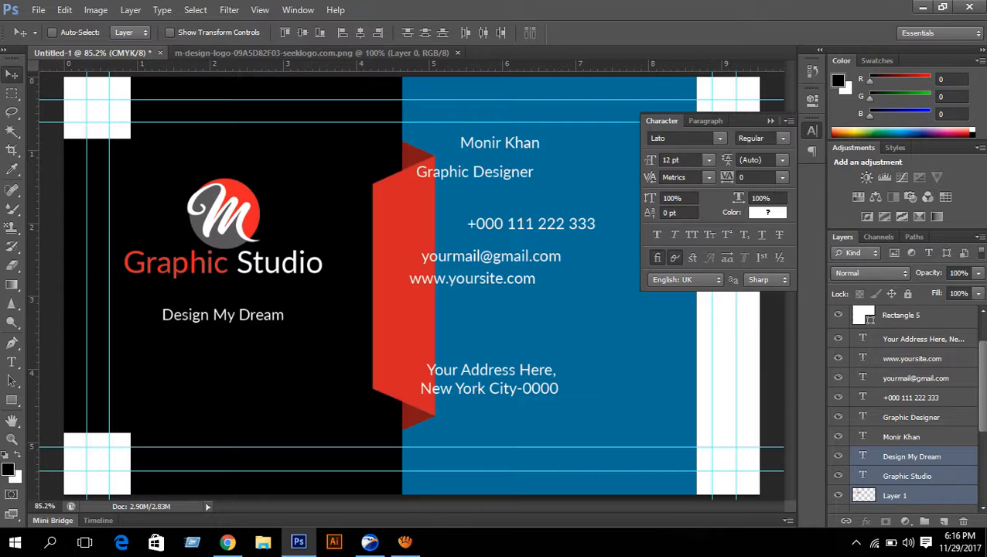
# - Nudge Design My Dream up under Graphic Studio, fine-tuning both layers' vertical positions
pyautogui.click(912, 457)
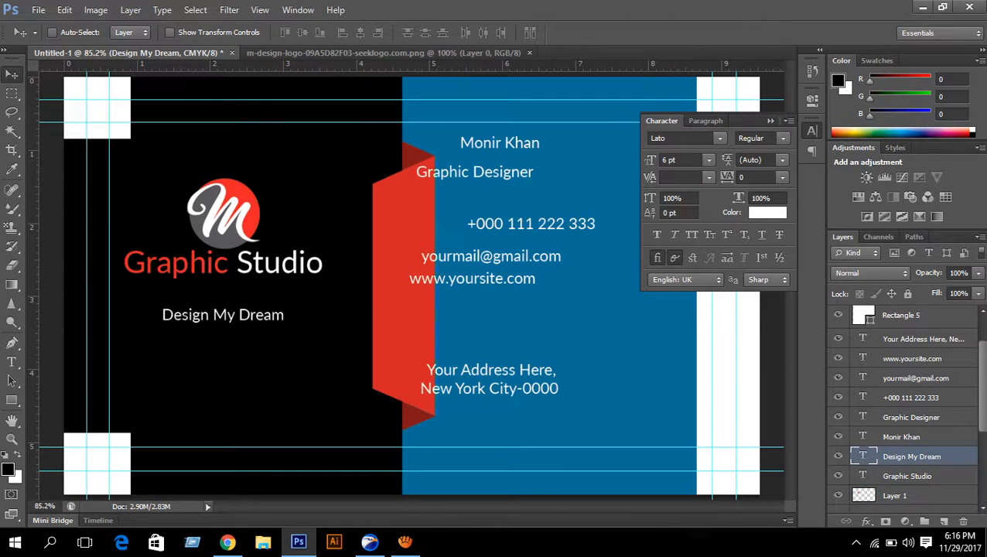
pyautogui.press('Up')
pyautogui.press('Up')
pyautogui.press('Up')
pyautogui.press('Up')
pyautogui.press('Up')
pyautogui.press('Up')
pyautogui.press('Up')
pyautogui.press('Up')
pyautogui.press('Up')
pyautogui.press('Up')
pyautogui.press('Up')
pyautogui.press('Up')
pyautogui.press('Up')
pyautogui.press('Up')
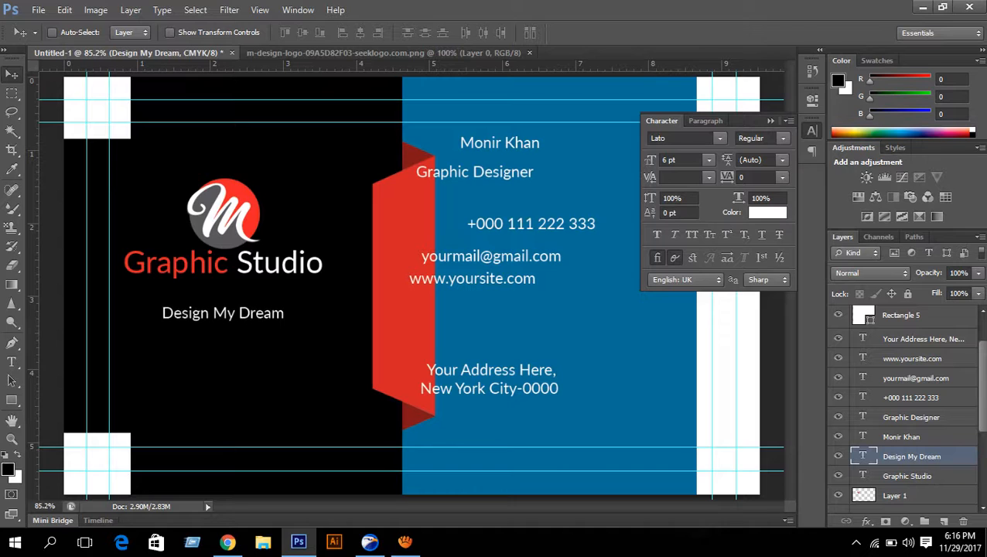
pyautogui.press('Up')
pyautogui.press('Up')
pyautogui.press('Up')
pyautogui.press('Up')
pyautogui.press('Up')
pyautogui.press('Up')
pyautogui.press('Up')
pyautogui.press('Up')
pyautogui.press('Up')
pyautogui.press('Up')
pyautogui.press('Up')
pyautogui.press('Up')
pyautogui.press('Up')
pyautogui.press('Up')
pyautogui.press('Up')
pyautogui.press('Up')
pyautogui.press('Up')
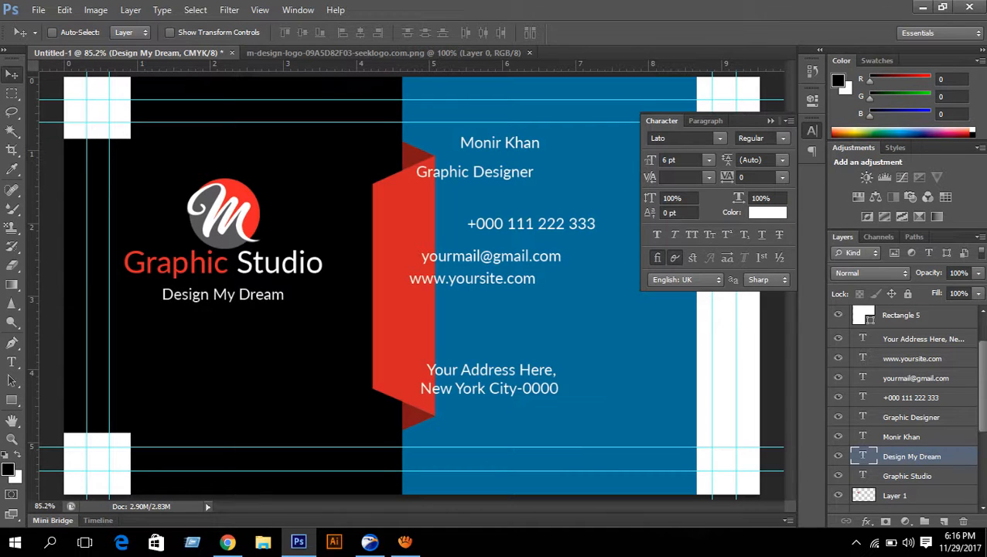
pyautogui.press('Up')
pyautogui.press('Up')
pyautogui.press('Up')
pyautogui.press('Up')
pyautogui.press('Up')
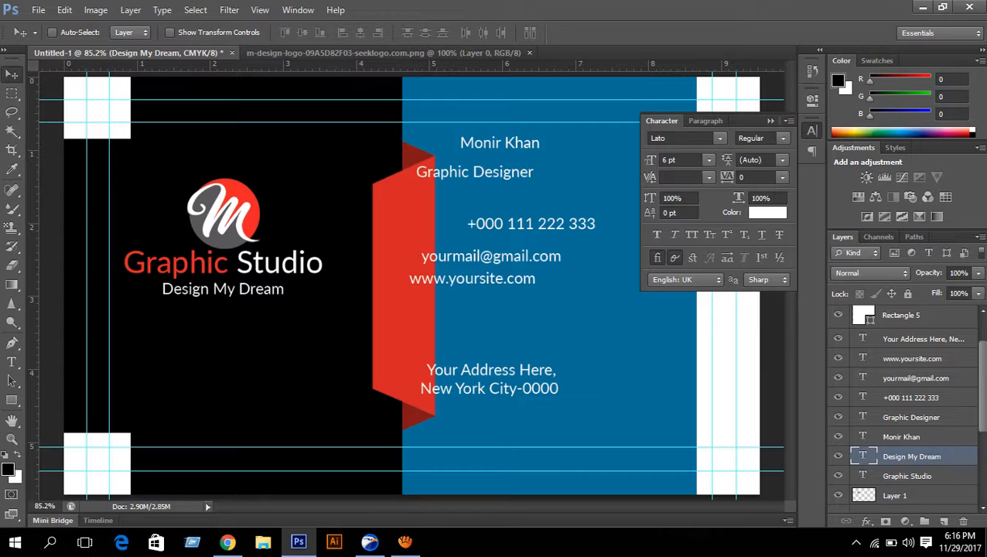
pyautogui.click(907, 475)
pyautogui.press('Down')
pyautogui.press('Down')
pyautogui.press('Down')
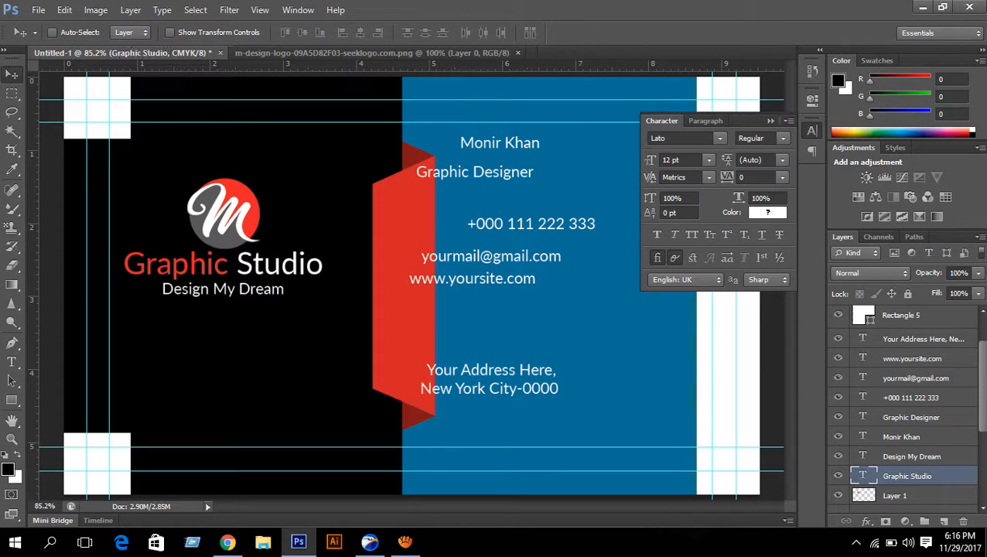
pyautogui.press('Down')
pyautogui.press('Down')
pyautogui.press('Down')
pyautogui.press('Down')
pyautogui.press('Down')
pyautogui.press('Down')
pyautogui.press('Down')
pyautogui.press('Down')
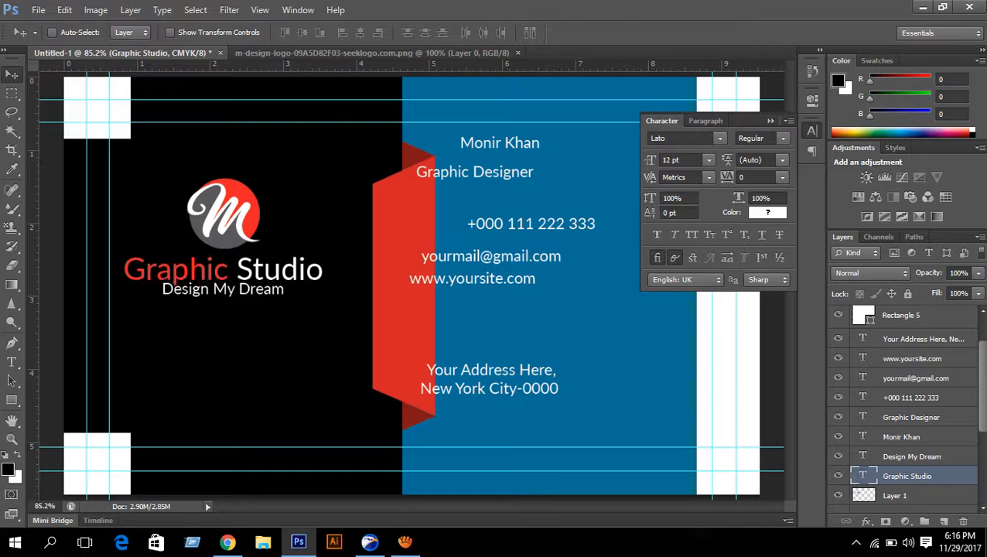
pyautogui.press('Up')
pyautogui.press('Up')
pyautogui.click(911, 456)
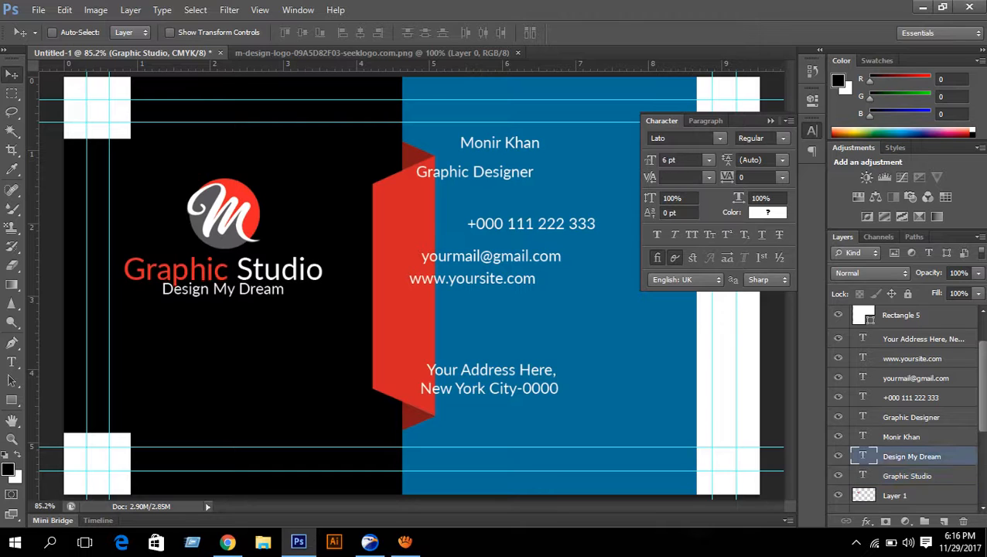
pyautogui.press('Down')
pyautogui.press('Down')
pyautogui.press('Down')
pyautogui.press('Down')
pyautogui.press('Down')
pyautogui.press('Down')
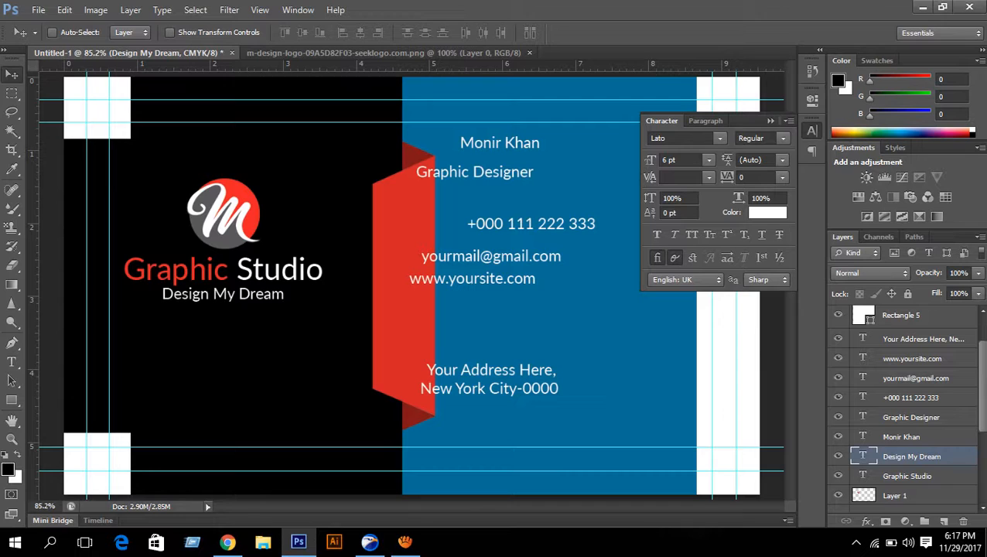
pyautogui.press('Down')
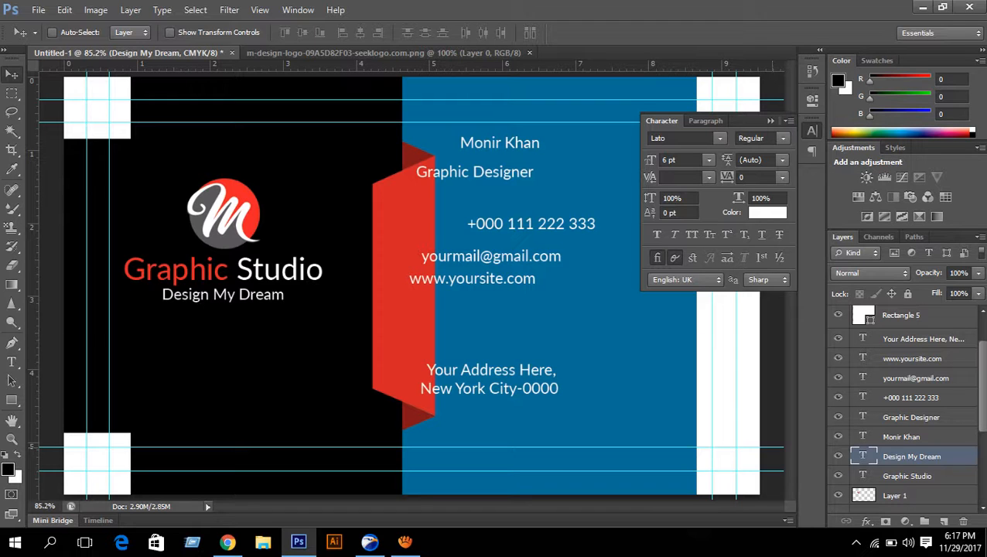
pyautogui.click(404, 541)
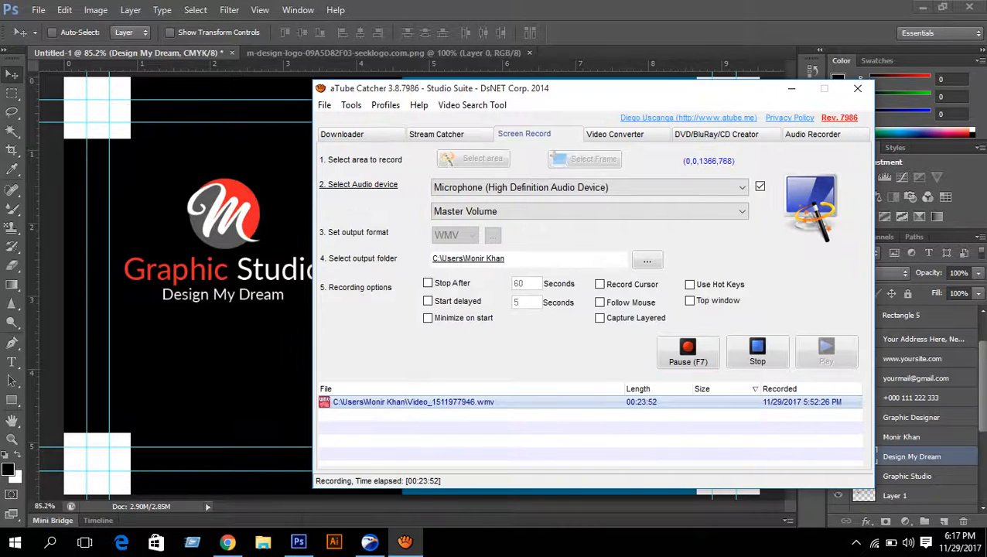
pyautogui.click(405, 541)
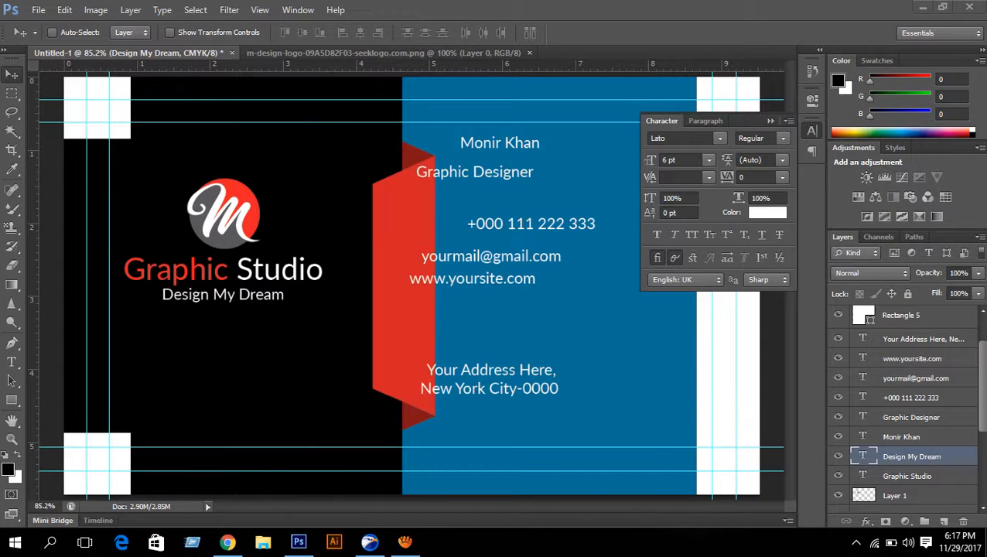
pyautogui.click(299, 541)
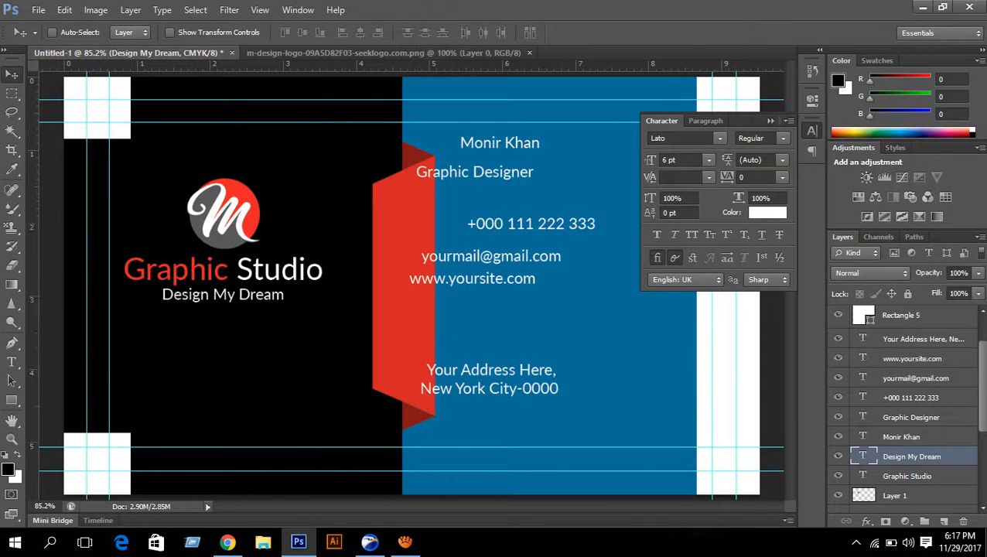
# - Select the logo, title and tagline layers together and nudge the block slightly right
pyautogui.keyDown('ctrl'); pyautogui.click(906, 476); pyautogui.keyUp('ctrl')
pyautogui.keyDown('ctrl'); pyautogui.click(895, 494); pyautogui.keyUp('ctrl')
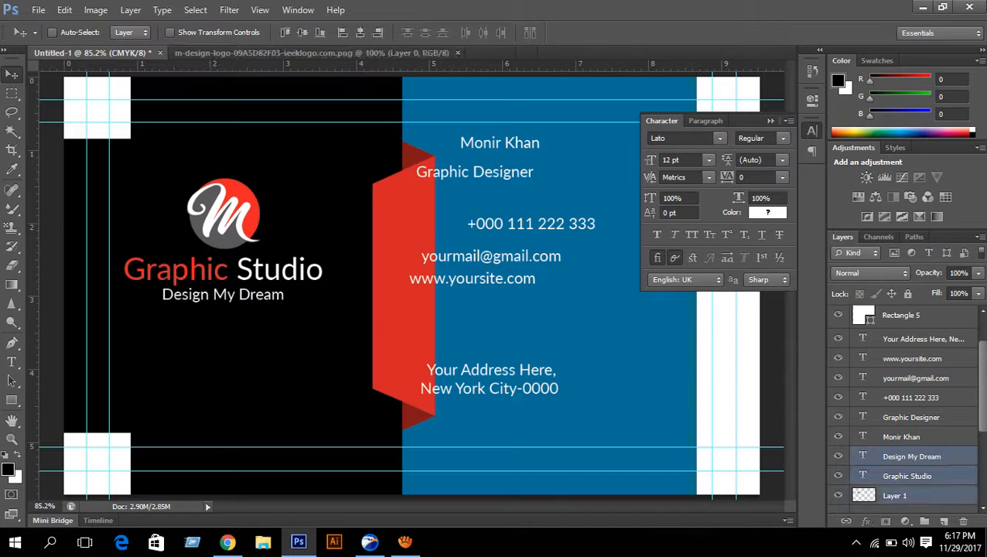
pyautogui.press('Right')
pyautogui.press('Right')
pyautogui.press('Right')
pyautogui.press('Right')
pyautogui.press('Right')
pyautogui.press('Right')
pyautogui.press('Right')
pyautogui.press('Right')
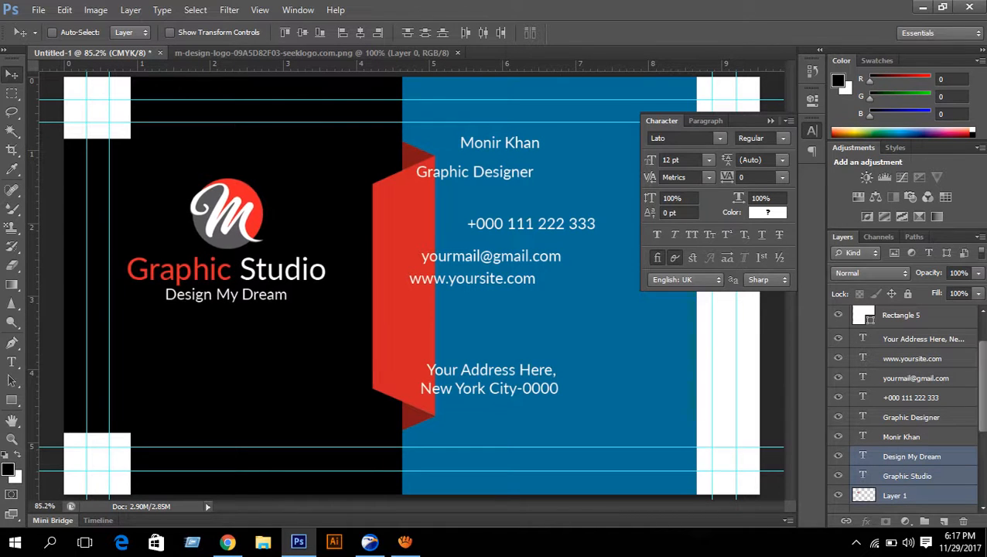
pyautogui.press('Right')
pyautogui.press('Right')
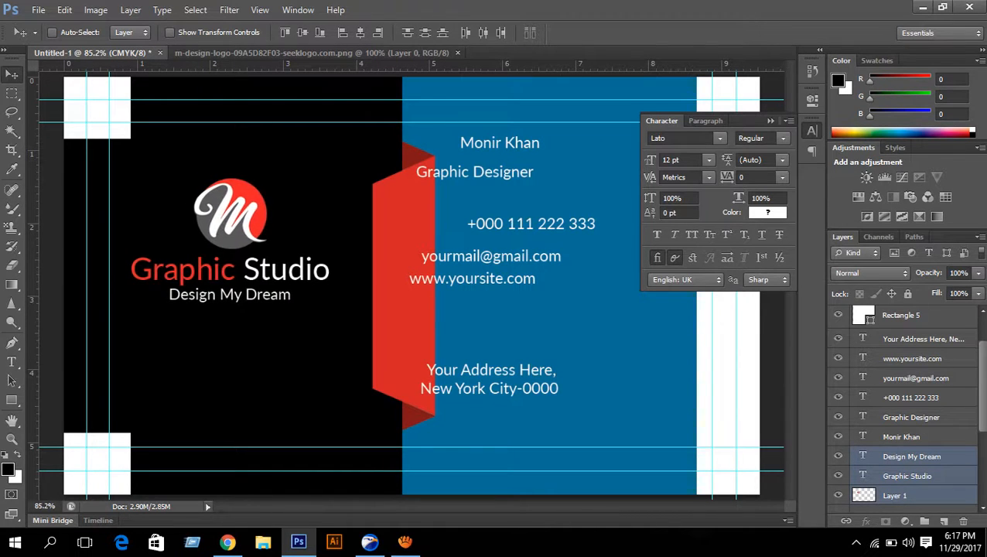
pyautogui.click(770, 121)
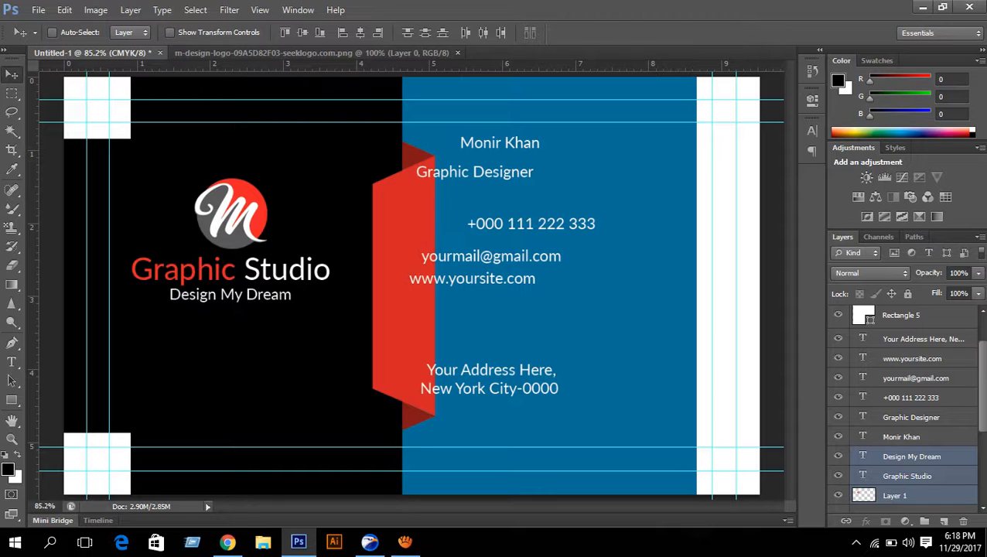
# - Set the name heading's text size to 12 pt
pyautogui.click(901, 437)
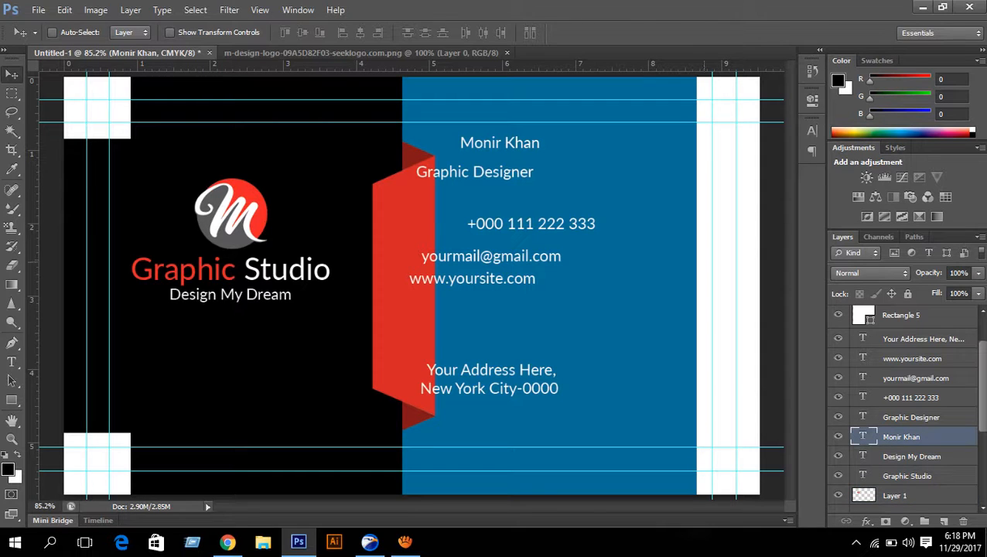
pyautogui.click(812, 130)
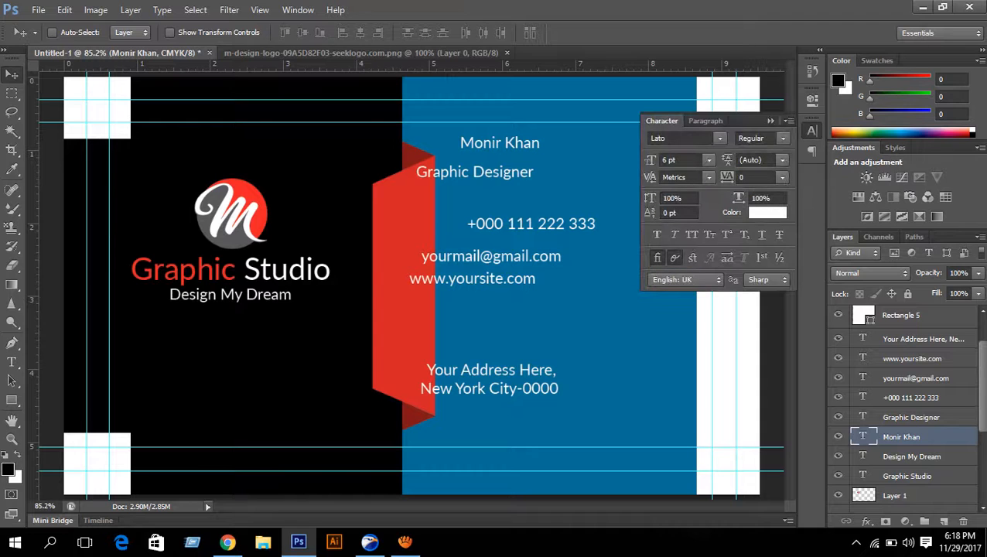
pyautogui.click(708, 160)
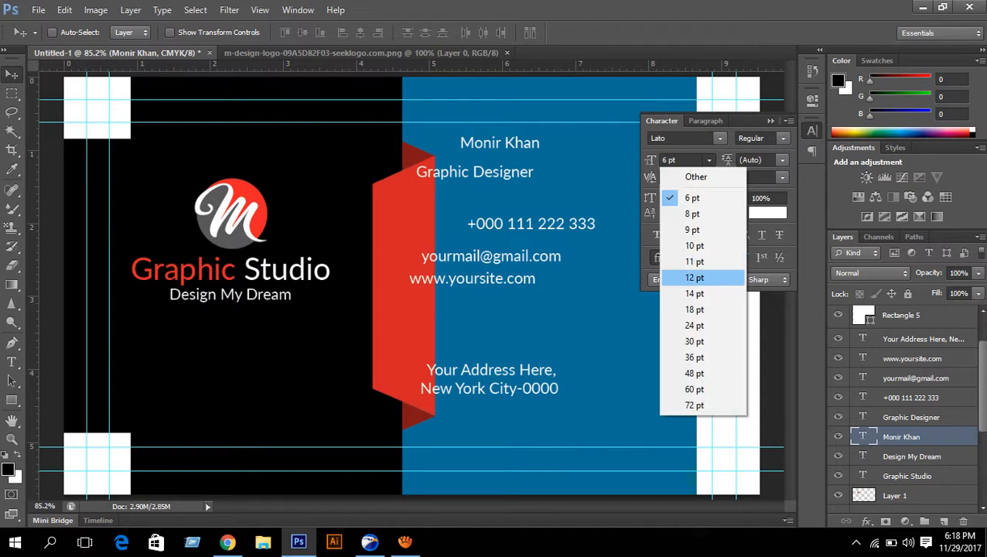
pyautogui.click(693, 277)
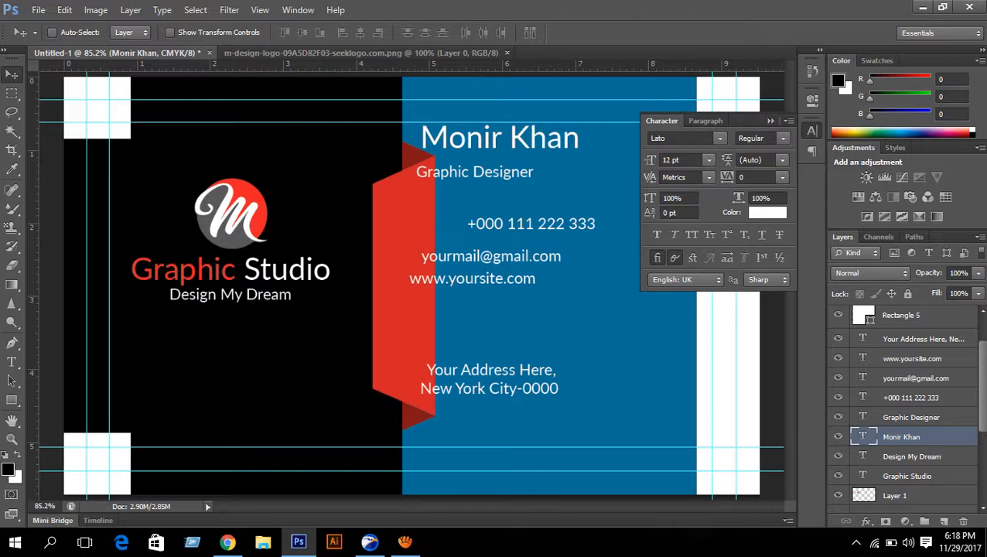
# - Make the name heading text white and collapse the Character panel
pyautogui.click(767, 211)
pyautogui.click(622, 225)
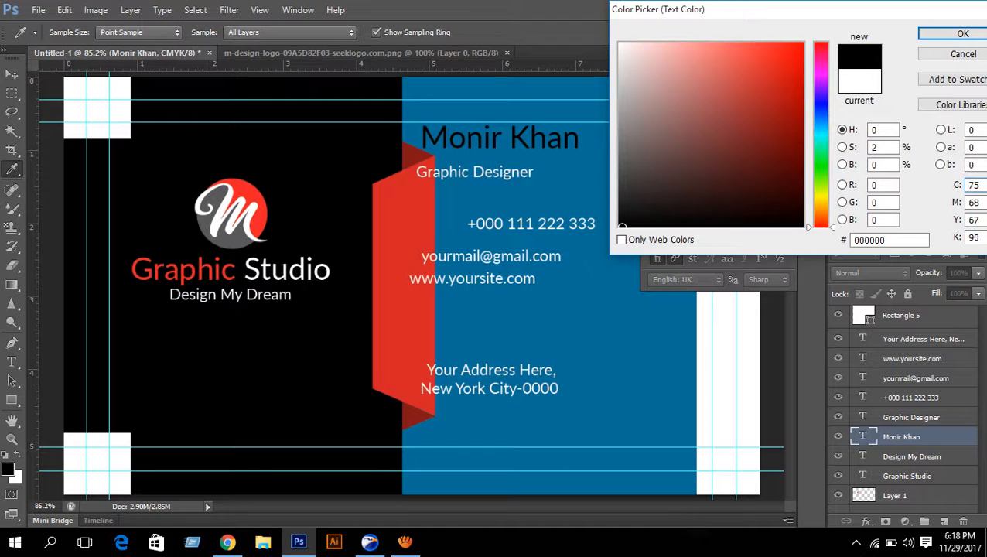
pyautogui.click(618, 44)
pyautogui.click(963, 33)
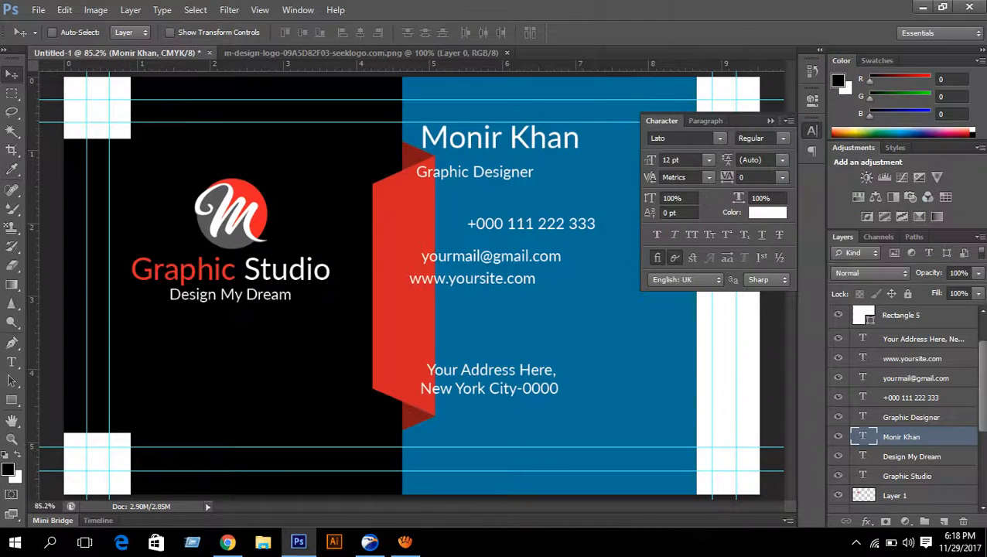
pyautogui.click(404, 541)
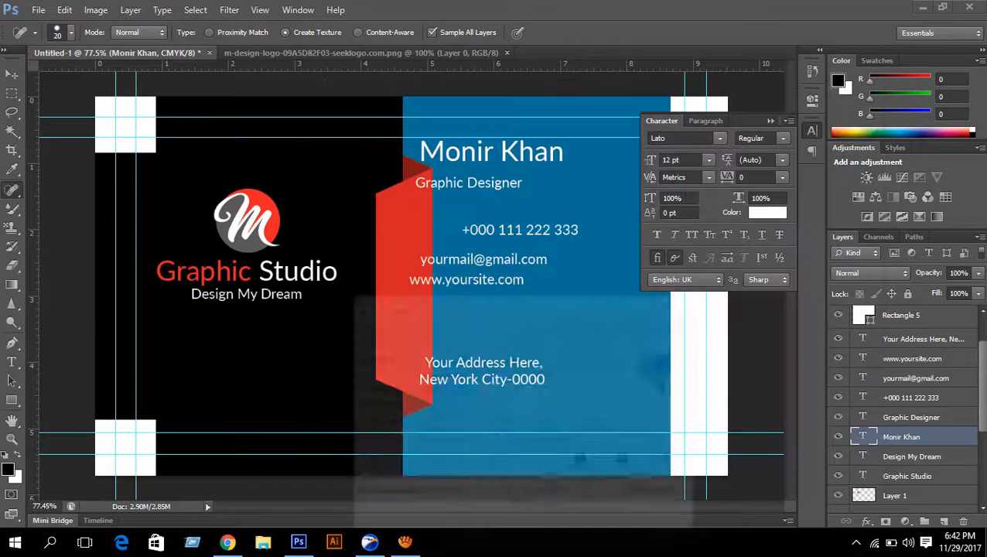
pyautogui.click(791, 88)
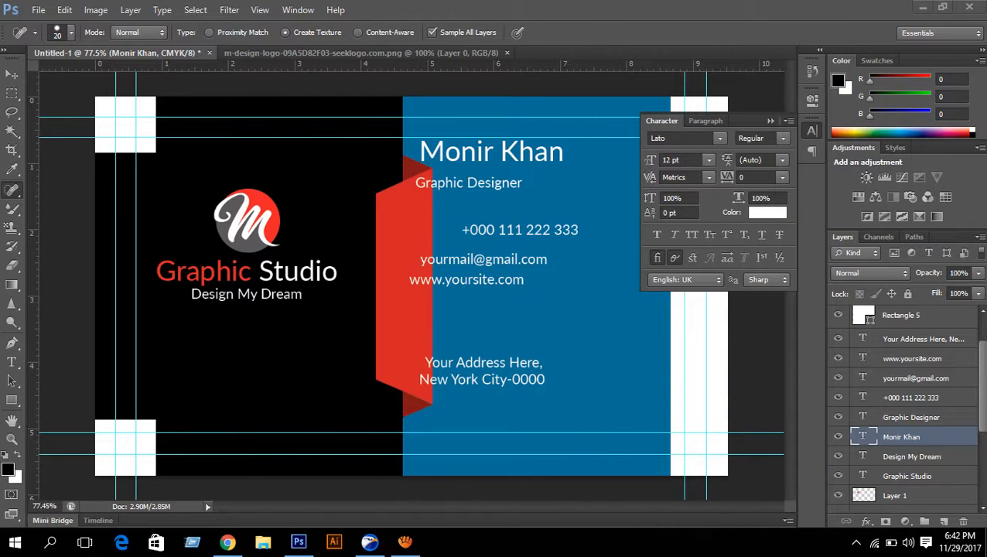
pyautogui.click(770, 121)
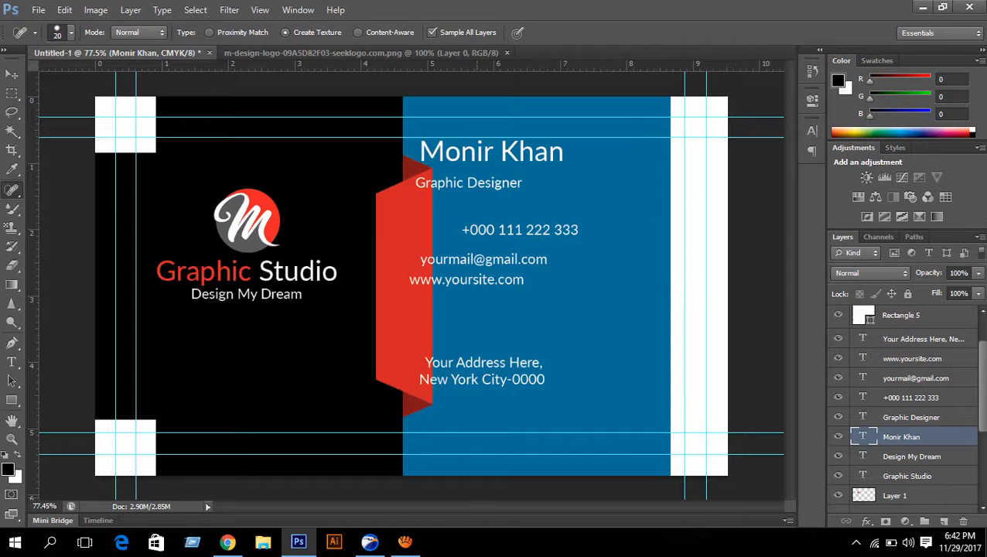
pyautogui.click(405, 541)
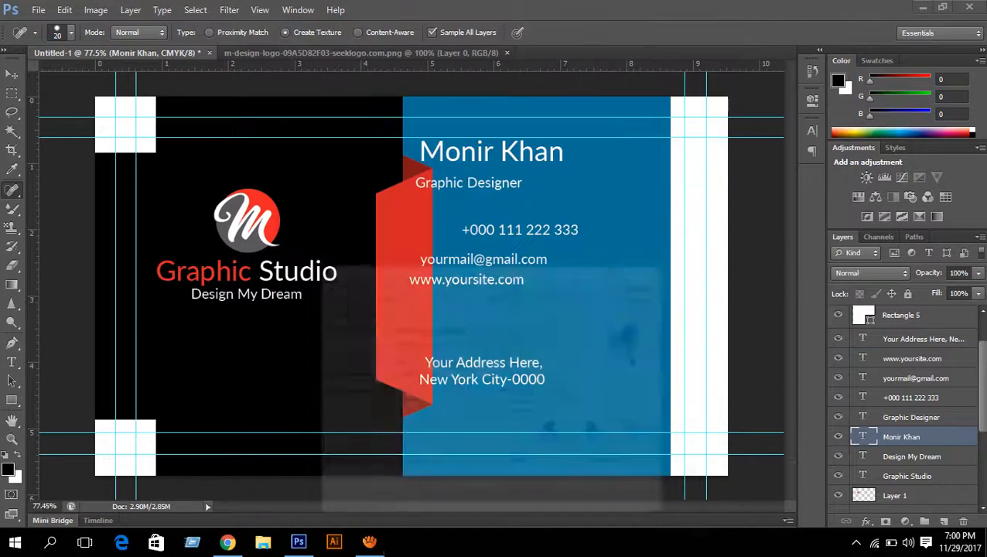
pyautogui.click(762, 30)
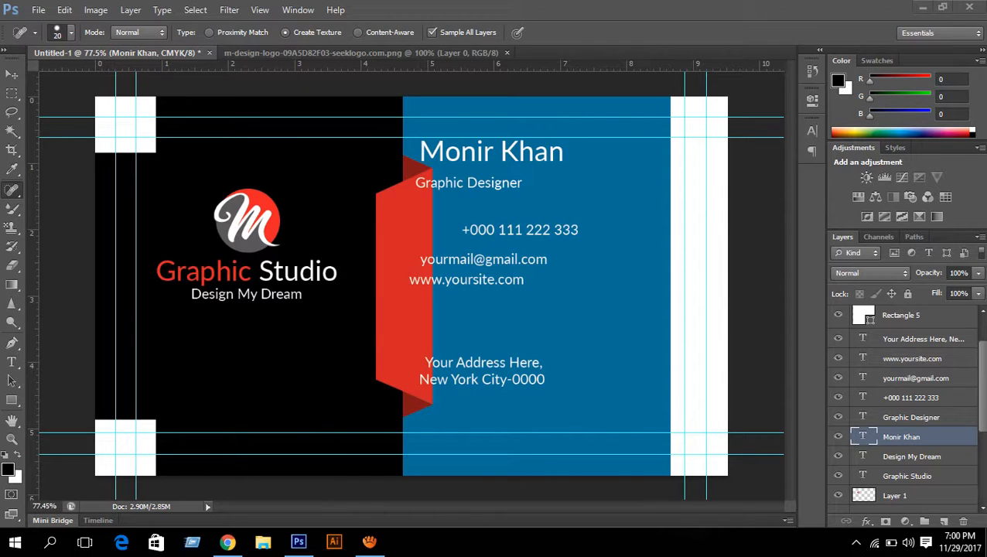
pyautogui.click(12, 74)
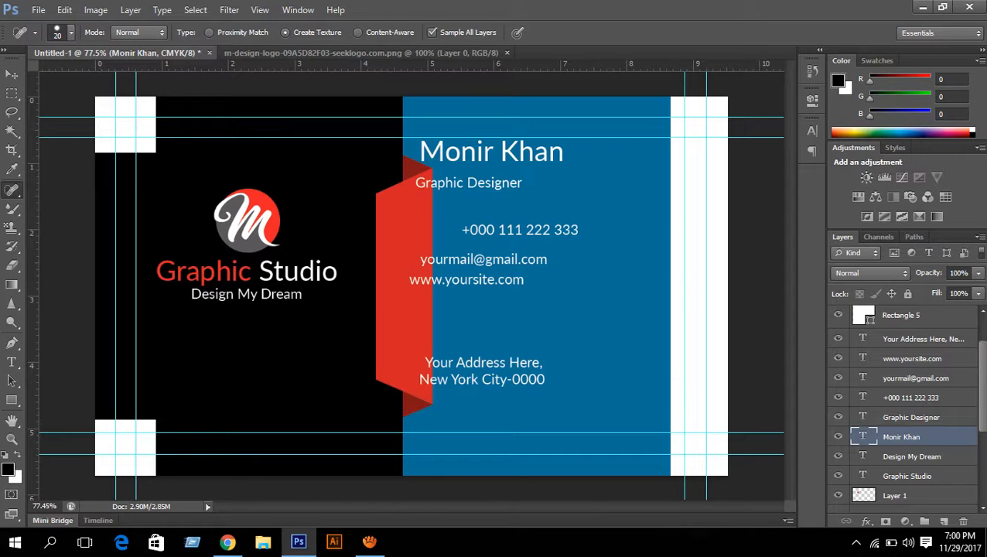
pyautogui.click(12, 74)
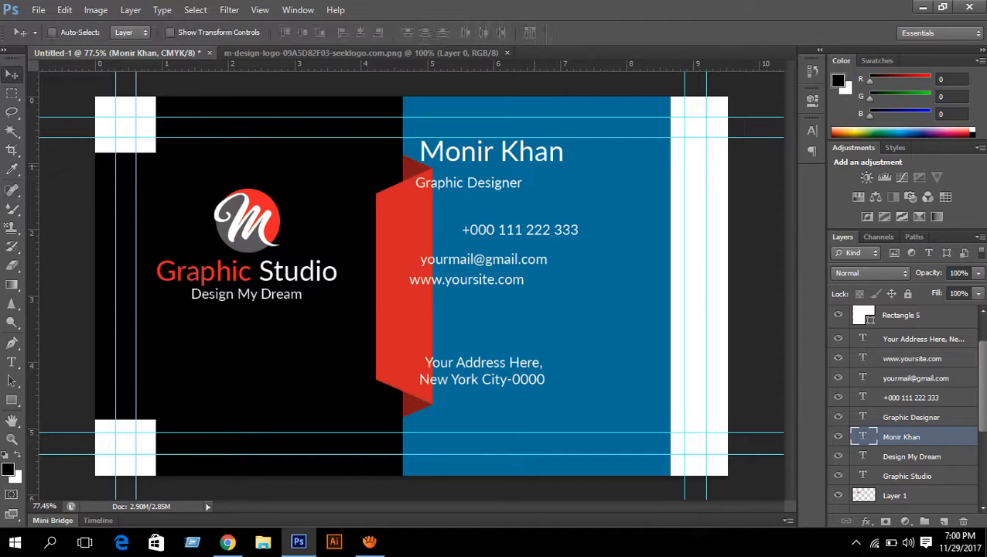
# - Nudge the name and Graphic Designer title right, raising the title slightly
pyautogui.press('Right')
pyautogui.press('Right')
pyautogui.press('Right')
pyautogui.press('Right')
pyautogui.press('Right')
pyautogui.press('Right')
pyautogui.press('Right')
pyautogui.press('Right')
pyautogui.press('Right')
pyautogui.press('Right')
pyautogui.press('Right')
pyautogui.press('Right')
pyautogui.press('Right')
pyautogui.press('Right')
pyautogui.press('Right')
pyautogui.press('Right')
pyautogui.press('Right')
pyautogui.press('Right')
pyautogui.press('Right')
pyautogui.press('Right')
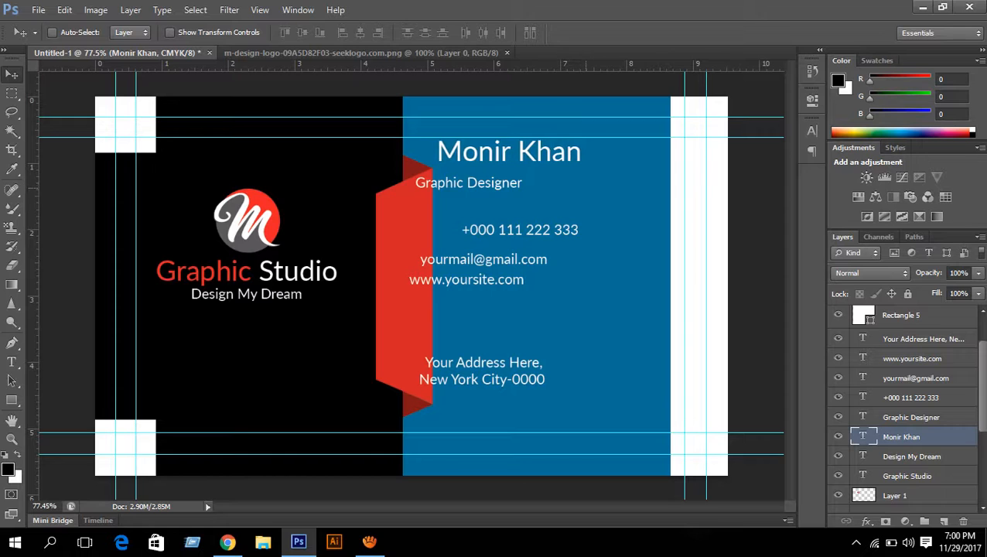
pyautogui.press('Right')
pyautogui.press('Right')
pyautogui.press('Right')
pyautogui.press('Right')
pyautogui.press('Right')
pyautogui.press('Right')
pyautogui.press('Right')
pyautogui.press('Right')
pyautogui.press('Right')
pyautogui.press('Right')
pyautogui.press('Right')
pyautogui.press('Right')
pyautogui.press('Right')
pyautogui.press('Right')
pyautogui.press('Right')
pyautogui.press('Right')
pyautogui.press('Right')
pyautogui.press('Right')
pyautogui.press('Right')
pyautogui.press('Right')
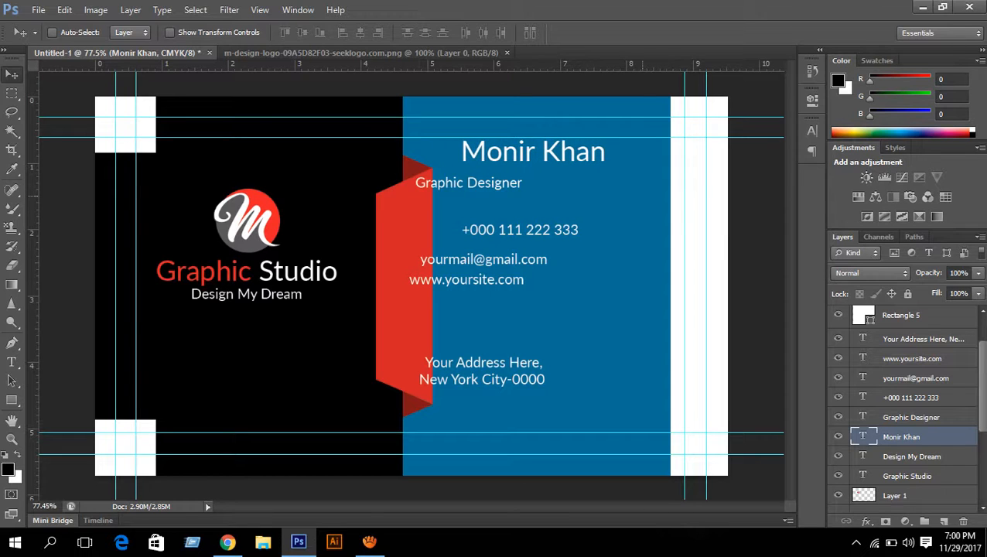
pyautogui.hotkey('alt', ']')
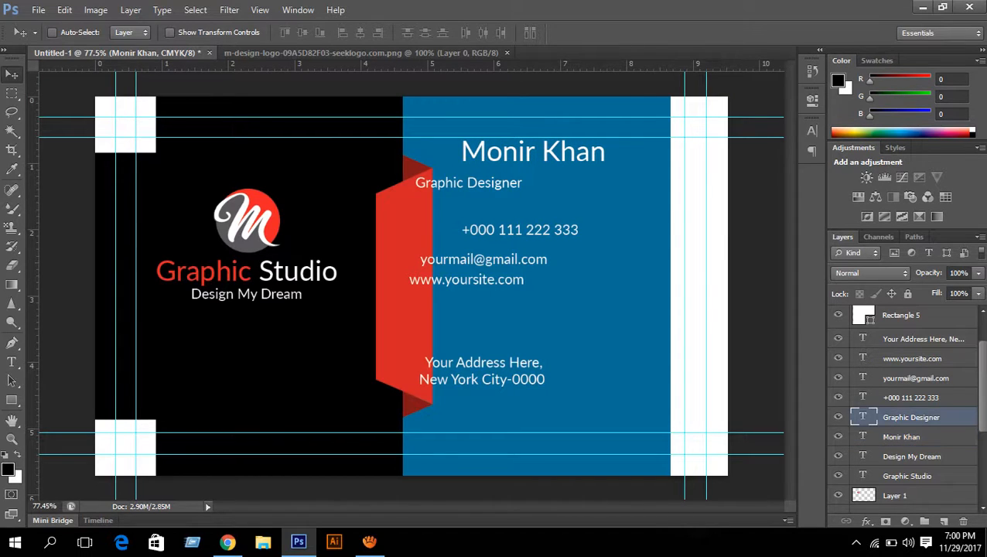
pyautogui.press('Right')
pyautogui.press('Right')
pyautogui.press('Right')
pyautogui.press('Right')
pyautogui.press('Right')
pyautogui.press('Right')
pyautogui.press('Right')
pyautogui.press('Right')
pyautogui.press('Right')
pyautogui.press('Right')
pyautogui.press('Right')
pyautogui.press('Right')
pyautogui.press('Right')
pyautogui.press('Right')
pyautogui.press('Right')
pyautogui.press('Right')
pyautogui.press('Right')
pyautogui.press('Right')
pyautogui.press('Right')
pyautogui.press('Right')
pyautogui.press('Right')
pyautogui.press('Right')
pyautogui.press('Right')
pyautogui.press('Right')
pyautogui.press('Right')
pyautogui.press('Right')
pyautogui.press('Right')
pyautogui.press('Right')
pyautogui.press('Right')
pyautogui.press('Right')
pyautogui.press('Right')
pyautogui.press('Right')
pyautogui.press('Right')
pyautogui.press('Right')
pyautogui.press('Right')
pyautogui.press('Right')
pyautogui.press('Right')
pyautogui.press('Right')
pyautogui.press('Right')
pyautogui.press('Right')
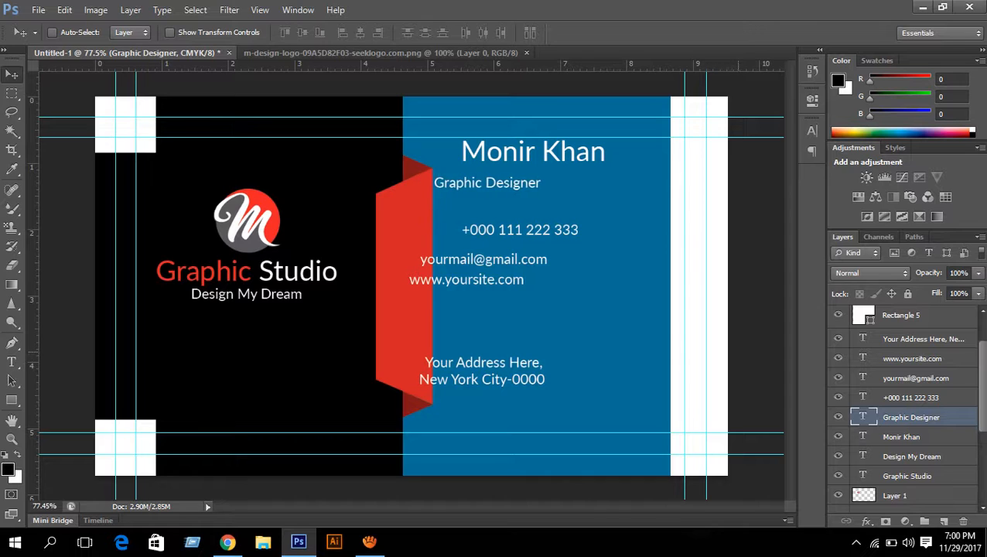
pyautogui.press('Right')
pyautogui.press('Right')
pyautogui.press('Right')
pyautogui.press('Right')
pyautogui.press('Right')
pyautogui.press('Right')
pyautogui.press('Right')
pyautogui.press('Right')
pyautogui.press('Right')
pyautogui.press('Right')
pyautogui.press('Right')
pyautogui.press('Right')
pyautogui.press('Right')
pyautogui.press('Right')
pyautogui.press('Right')
pyautogui.press('Right')
pyautogui.press('Right')
pyautogui.press('Right')
pyautogui.press('Right')
pyautogui.press('Right')
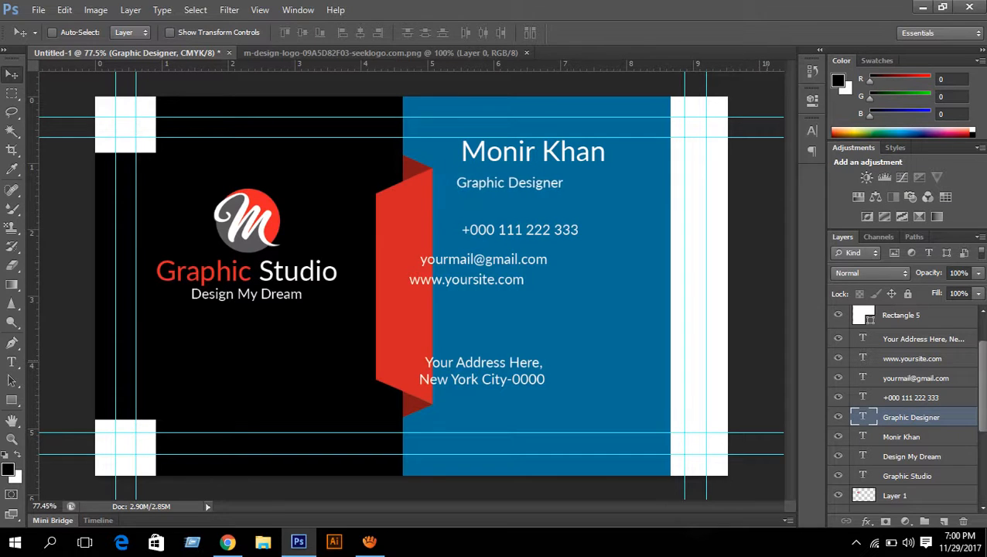
pyautogui.press('Right')
pyautogui.press('Right')
pyautogui.press('Right')
pyautogui.press('Right')
pyautogui.press('Right')
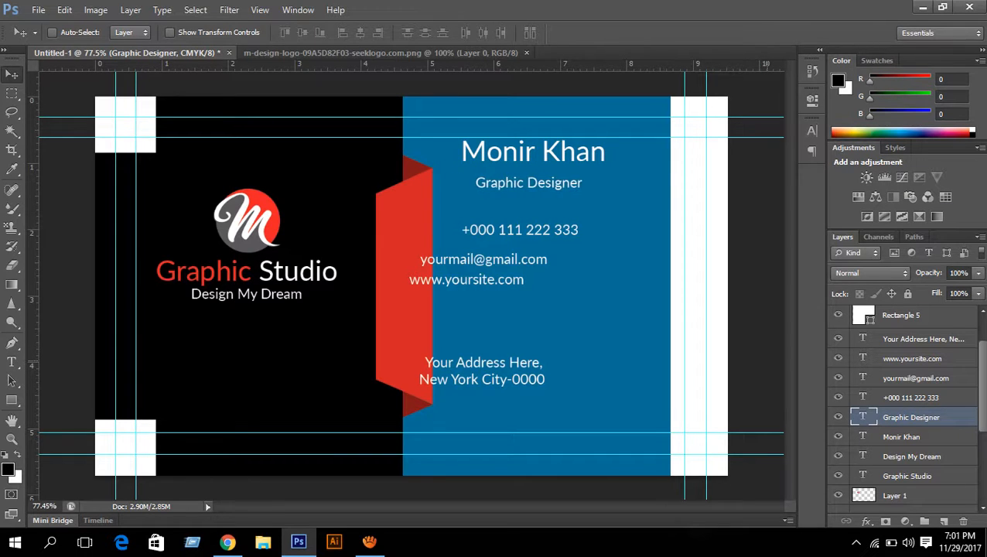
pyautogui.press('Up')
pyautogui.press('Up')
pyautogui.press('Up')
pyautogui.press('Up')
pyautogui.press('Up')
pyautogui.press('Up')
pyautogui.press('Up')
pyautogui.press('Up')
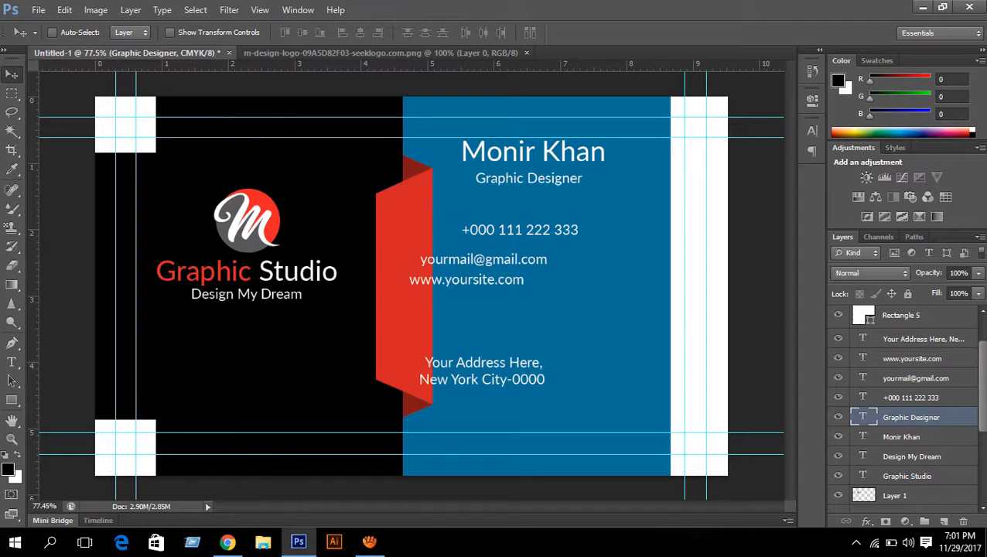
# - Change the Graphic Designer title's text colour to black
pyautogui.click(811, 130)
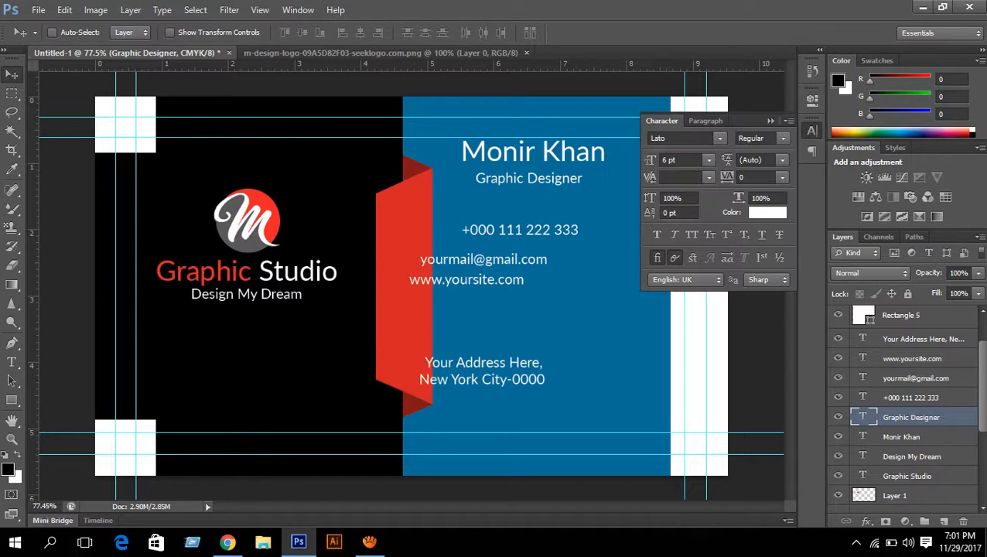
pyautogui.click(767, 213)
pyautogui.click(352, 379)
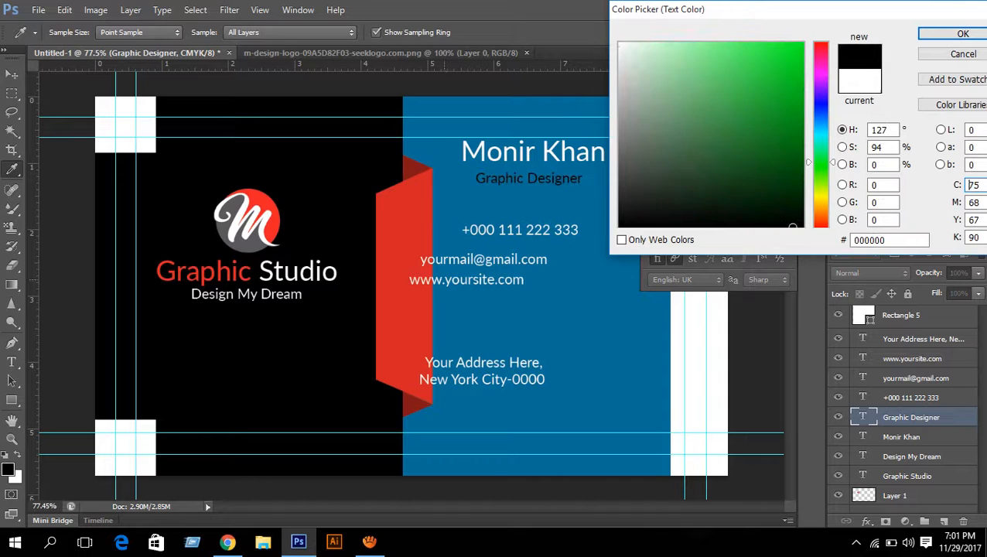
pyautogui.press('Return')
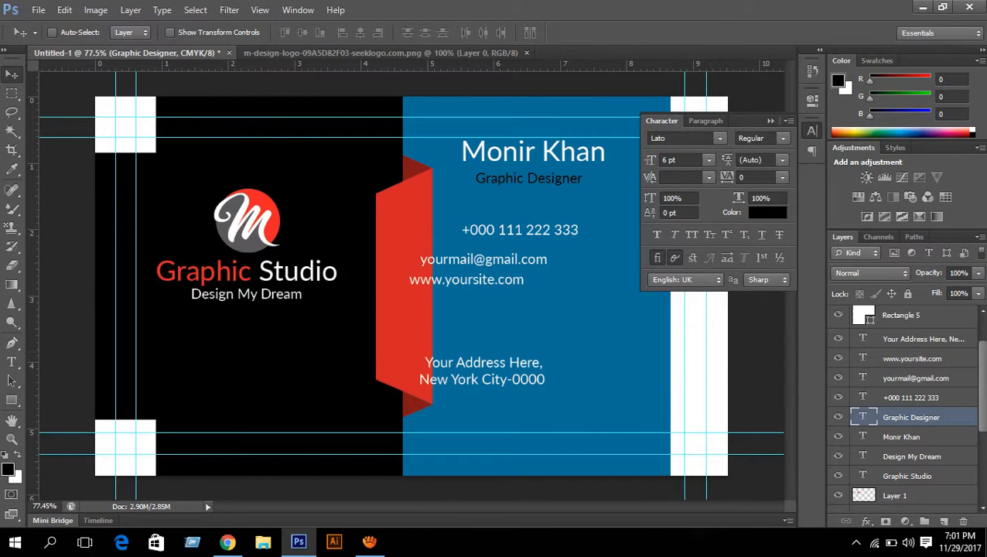
pyautogui.click(770, 121)
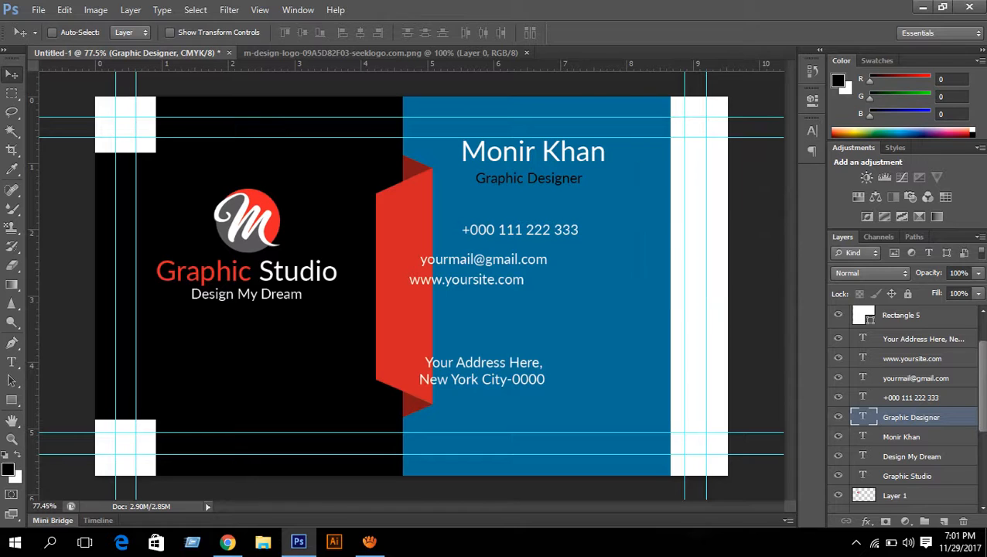
pyautogui.keyDown('ctrl'); pyautogui.click(921, 338); pyautogui.keyUp('ctrl')
# - Select the phone, email, website and address layers and nudge them right together
pyautogui.keyDown('ctrl'); pyautogui.click(918, 358); pyautogui.keyUp('ctrl')
pyautogui.keyDown('ctrl'); pyautogui.click(918, 378); pyautogui.keyUp('ctrl')
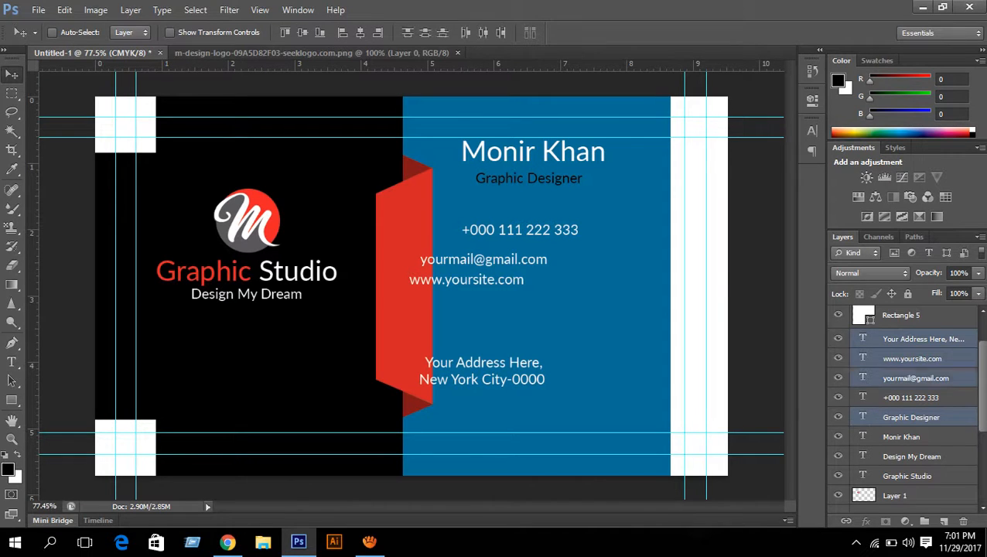
pyautogui.keyDown('ctrl'); pyautogui.click(918, 397); pyautogui.keyUp('ctrl')
pyautogui.keyDown('ctrl'); pyautogui.click(919, 417); pyautogui.keyUp('ctrl')
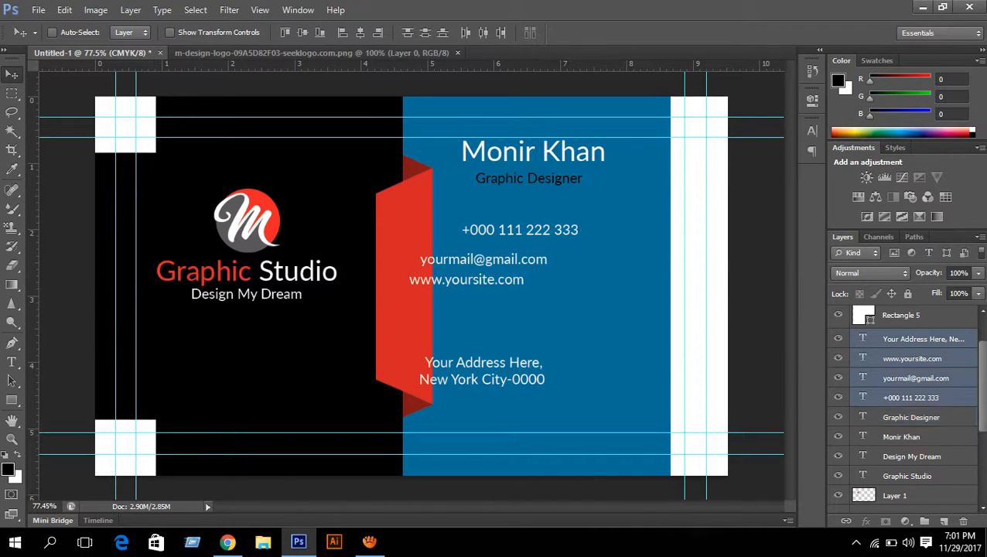
pyautogui.press('Right')
pyautogui.press('Right')
pyautogui.press('Right')
pyautogui.press('Right')
pyautogui.press('Right')
pyautogui.press('Right')
pyautogui.press('Right')
pyautogui.press('Right')
pyautogui.press('Right')
pyautogui.press('Right')
pyautogui.press('Right')
pyautogui.press('Right')
pyautogui.press('Right')
pyautogui.press('Right')
pyautogui.press('Right')
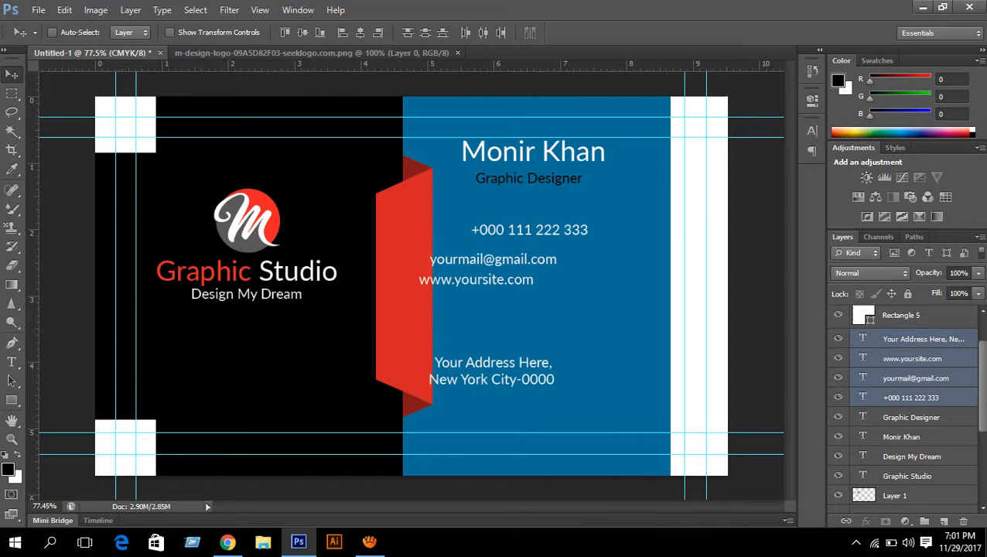
pyautogui.press('Right')
pyautogui.press('Right')
pyautogui.press('Right')
pyautogui.press('Right')
pyautogui.press('Right')
pyautogui.press('Right')
pyautogui.press('Right')
pyautogui.press('Right')
pyautogui.press('Right')
pyautogui.press('Right')
pyautogui.press('Right')
pyautogui.press('Right')
pyautogui.press('Right')
pyautogui.press('Right')
pyautogui.press('Right')
pyautogui.press('Right')
pyautogui.press('Right')
pyautogui.press('Right')
pyautogui.press('Right')
pyautogui.press('Right')
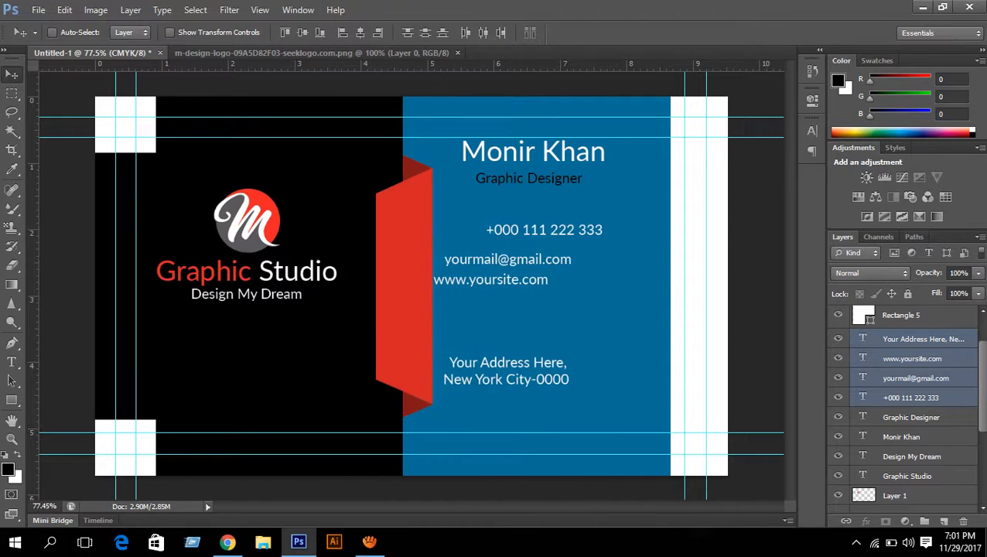
pyautogui.press('Right')
pyautogui.press('Right')
pyautogui.press('Right')
pyautogui.press('Right')
pyautogui.press('Right')
pyautogui.press('Right')
pyautogui.press('Right')
pyautogui.press('Right')
pyautogui.press('Right')
pyautogui.press('Right')
pyautogui.press('Right')
pyautogui.press('Right')
pyautogui.press('Right')
pyautogui.press('Right')
pyautogui.press('Right')
pyautogui.press('Right')
pyautogui.press('Right')
pyautogui.press('Right')
pyautogui.press('Right')
pyautogui.press('Right')
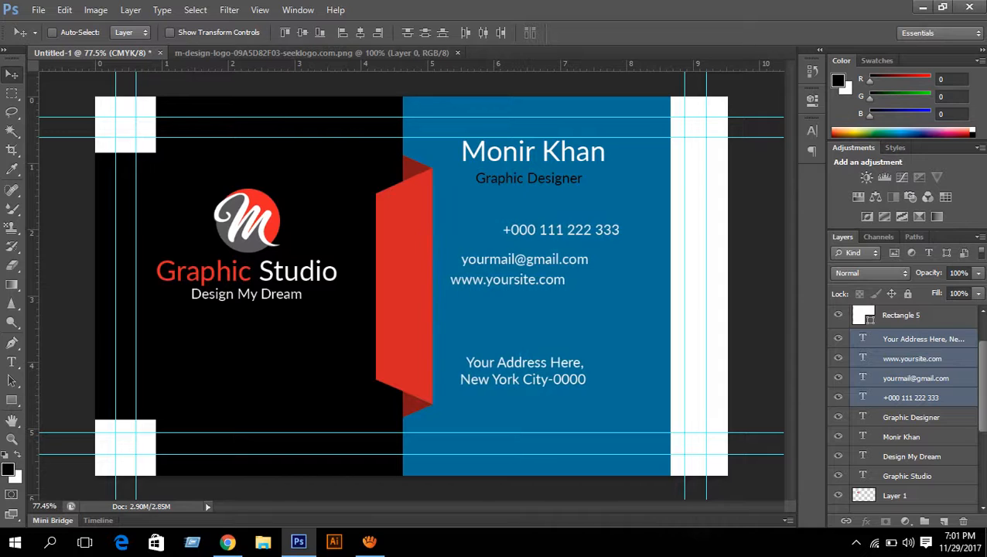
pyautogui.press('Right')
pyautogui.press('Right')
pyautogui.press('Right')
pyautogui.press('Right')
pyautogui.press('Right')
pyautogui.press('Right')
pyautogui.press('Right')
pyautogui.press('Right')
pyautogui.press('Right')
pyautogui.press('Right')
pyautogui.press('Right')
pyautogui.press('Right')
pyautogui.press('Right')
pyautogui.press('Right')
pyautogui.press('Right')
pyautogui.press('Right')
pyautogui.press('Right')
pyautogui.press('Right')
pyautogui.press('Right')
pyautogui.press('Right')
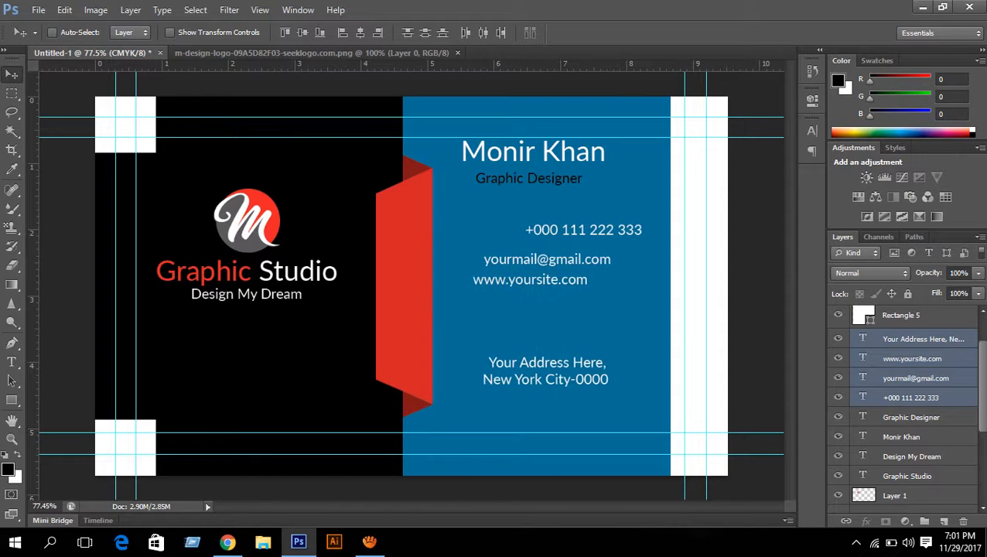
pyautogui.press('Right')
pyautogui.press('Right')
pyautogui.press('Right')
pyautogui.press('Right')
pyautogui.press('Right')
pyautogui.press('Right')
pyautogui.press('Right')
pyautogui.press('Right')
pyautogui.press('Right')
pyautogui.press('Right')
pyautogui.press('Right')
pyautogui.press('Right')
pyautogui.press('Right')
pyautogui.press('Right')
pyautogui.press('Right')
pyautogui.press('Right')
pyautogui.press('Right')
pyautogui.press('Right')
pyautogui.press('Right')
pyautogui.press('Right')
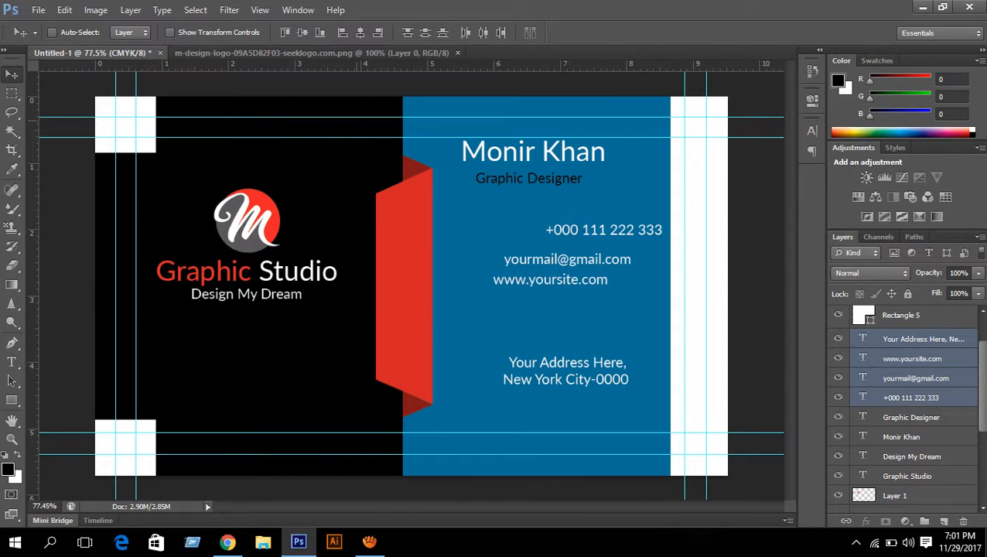
# - Align the four contact lines on horizontal centres and distribute them evenly vertically
pyautogui.click(360, 32)
pyautogui.click(424, 32)
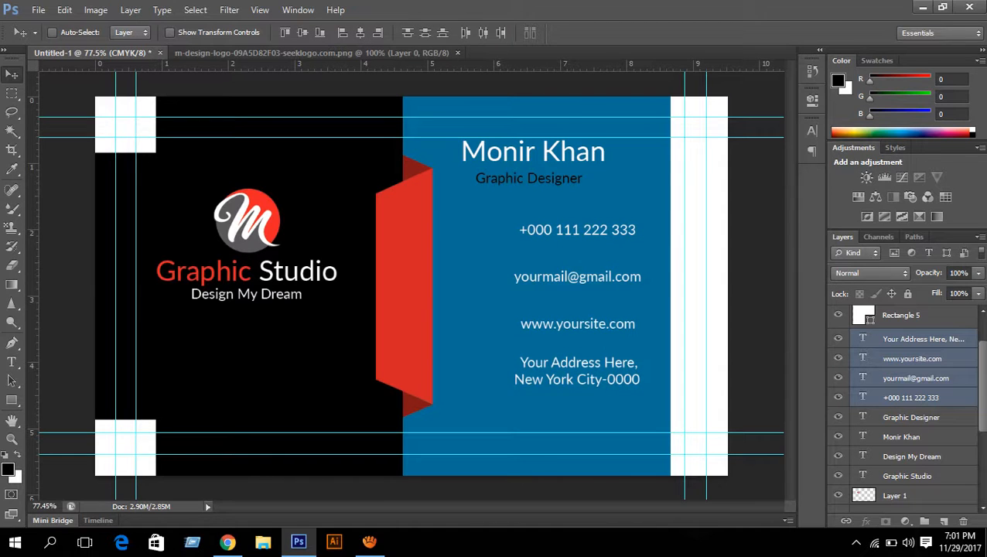
pyautogui.scroll(1, 905, 406)
pyautogui.scroll(-5, 905, 406)
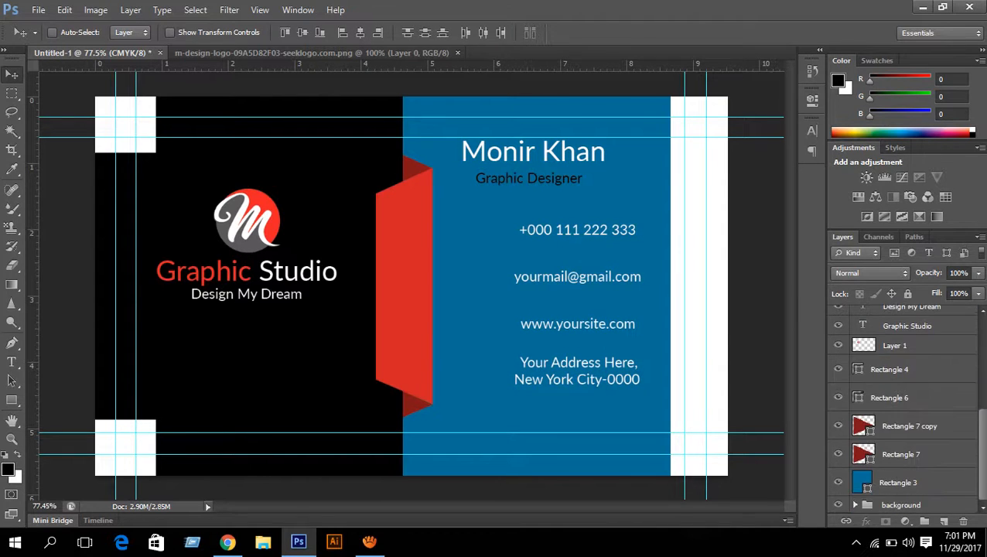
pyautogui.click(901, 505)
pyautogui.scroll(7, 901, 495)
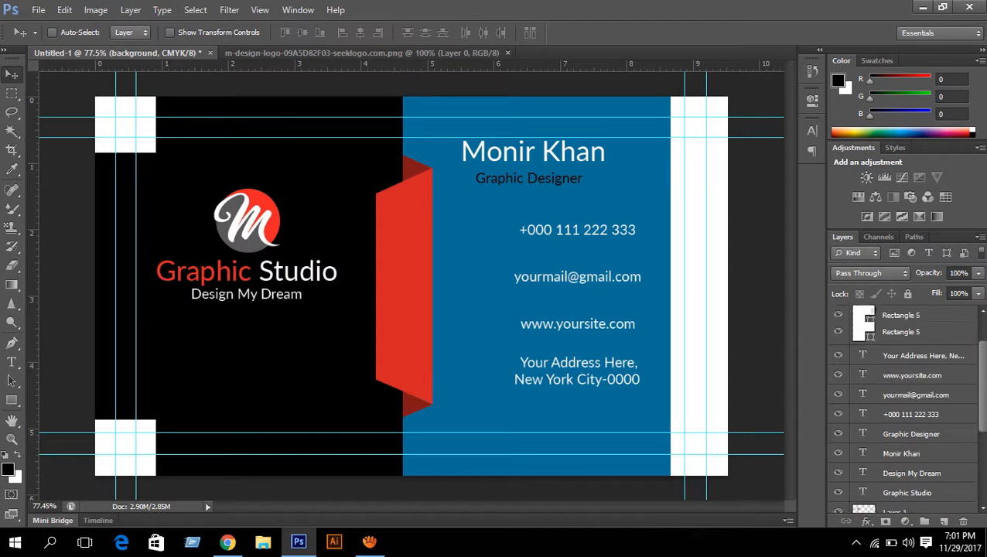
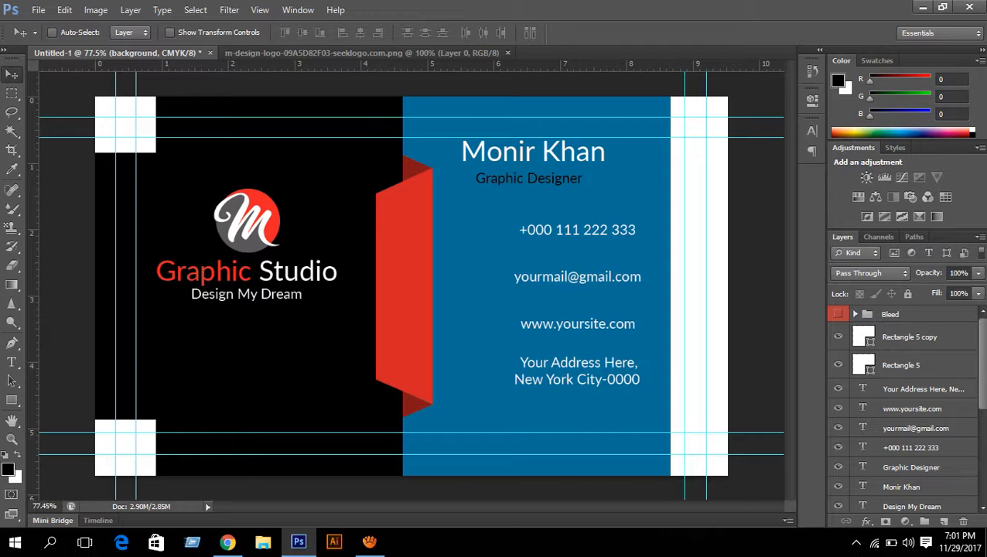
# - Open location-pin.psd from E:\graphics\Icon\Address + Location
pyautogui.hotkey('ctrl', 'o')
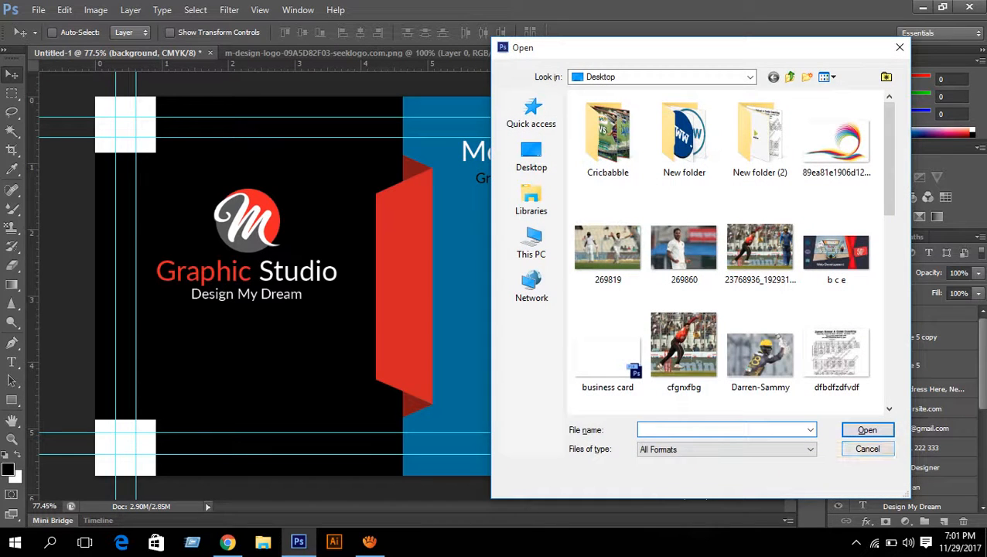
pyautogui.click(532, 243)
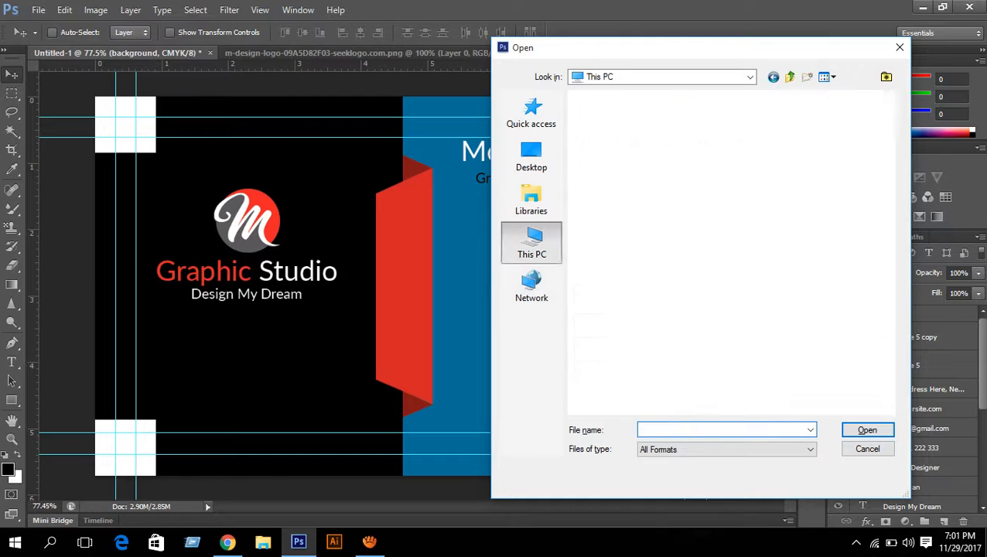
pyautogui.scroll(-2, 649, 317)
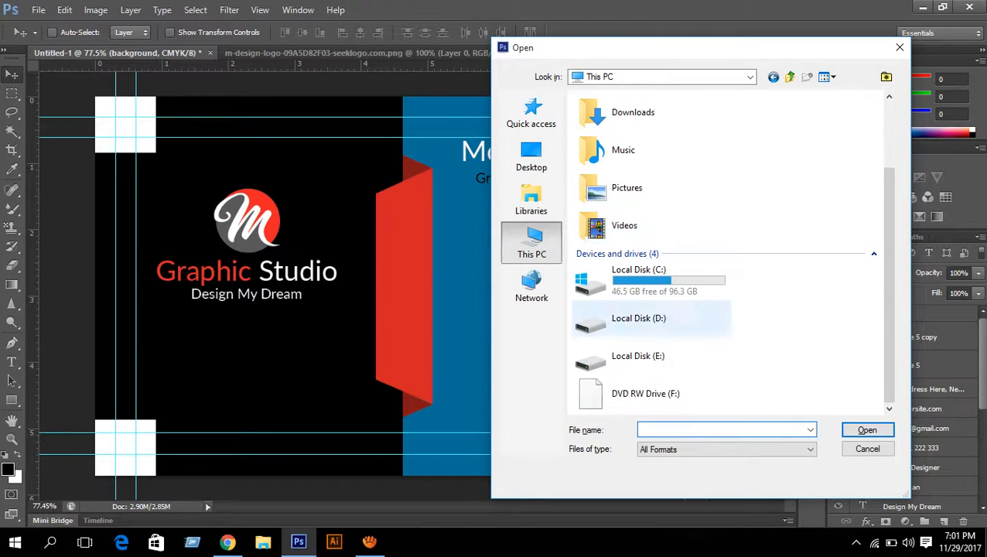
pyautogui.doubleClick(638, 352)
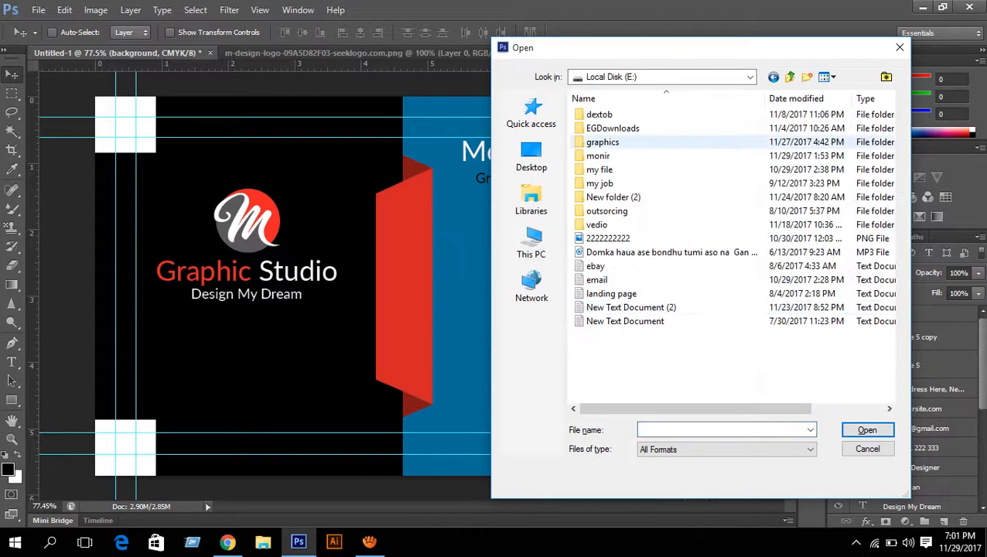
pyautogui.doubleClick(611, 141)
pyautogui.doubleClick(611, 141)
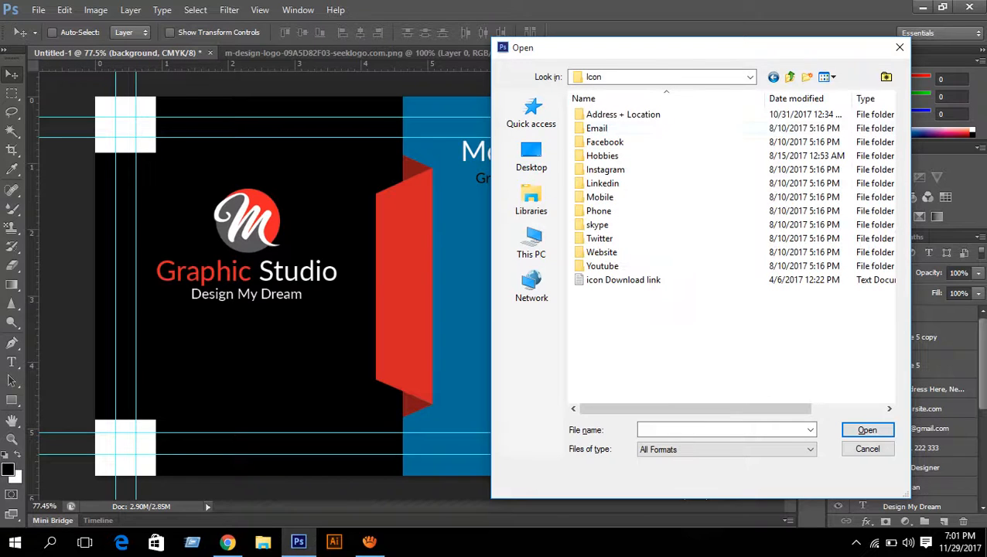
pyautogui.doubleClick(611, 113)
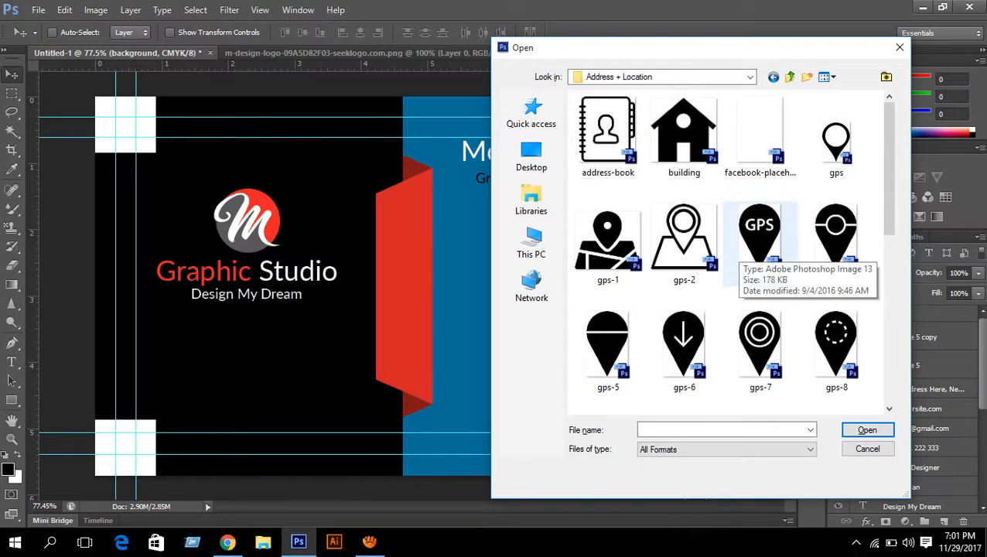
pyautogui.scroll(-3, 835, 244)
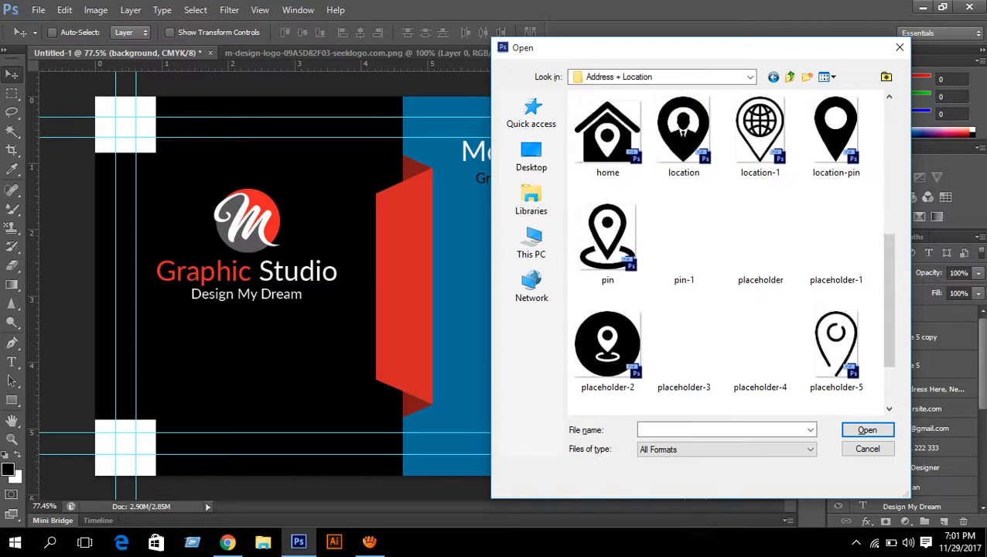
pyautogui.doubleClick(835, 132)
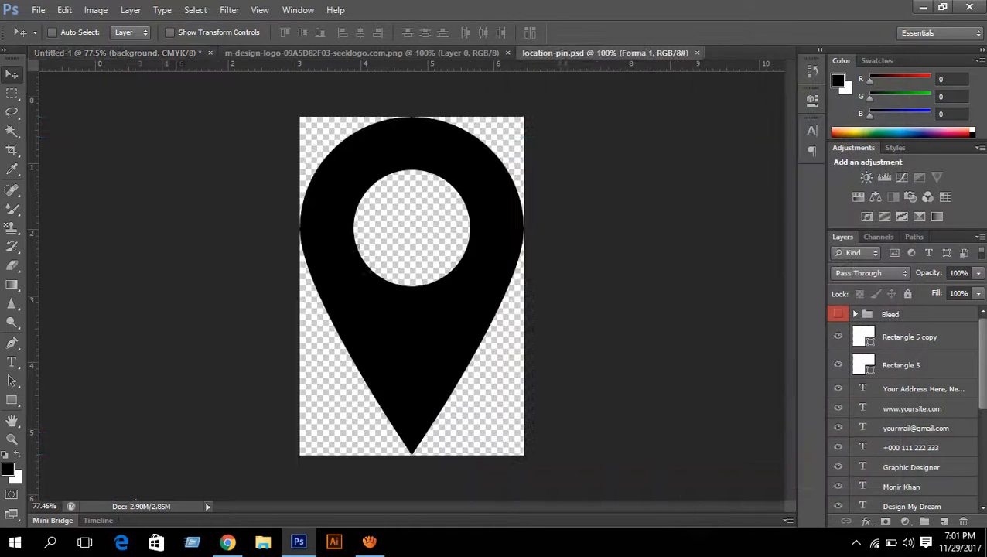
# - Drag the pin onto the card, scale it down below the address, and close location-pin.psd
pyautogui.moveTo(351, 160); pyautogui.dragTo(124, 101)
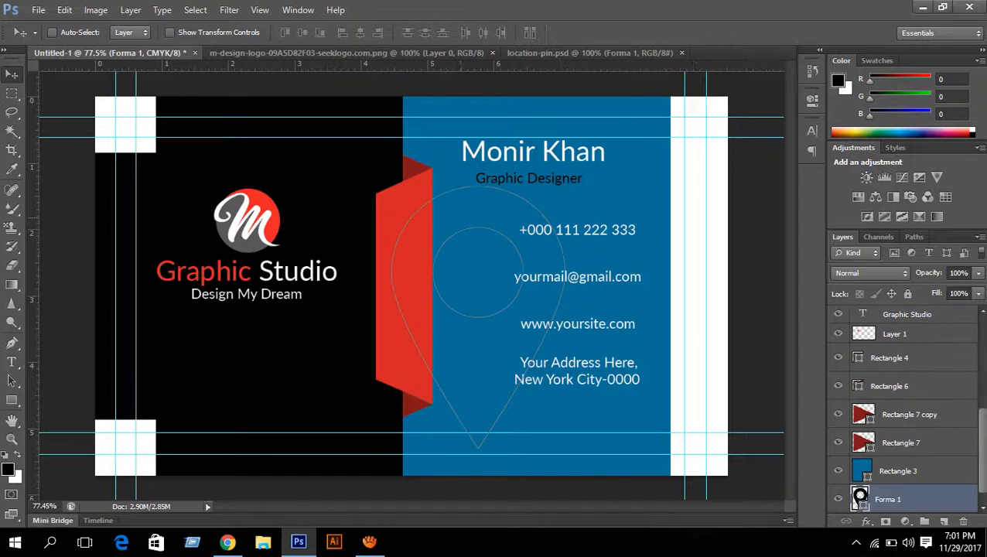
pyautogui.hotkey('ctrl', 't')
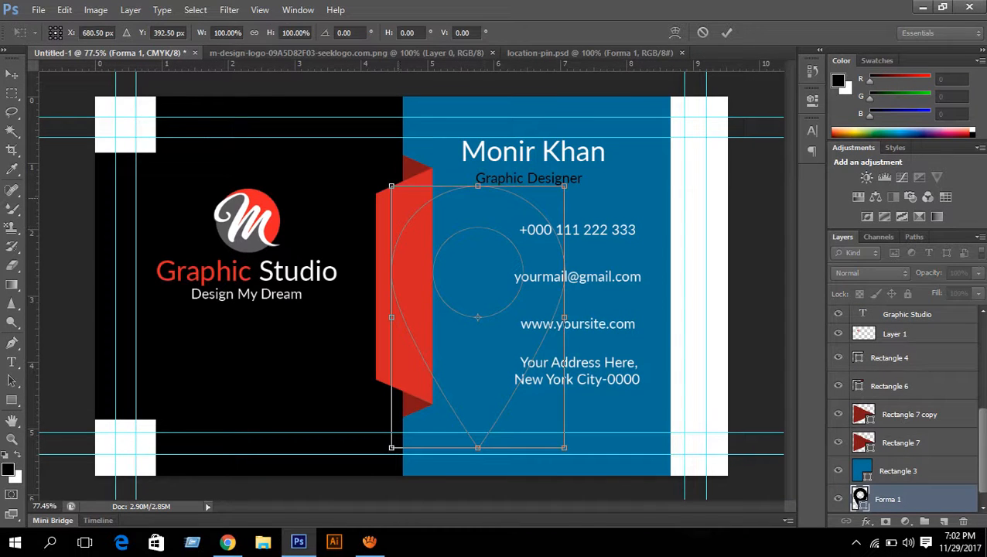
pyautogui.moveTo(391, 186); pyautogui.dragTo(532, 400)
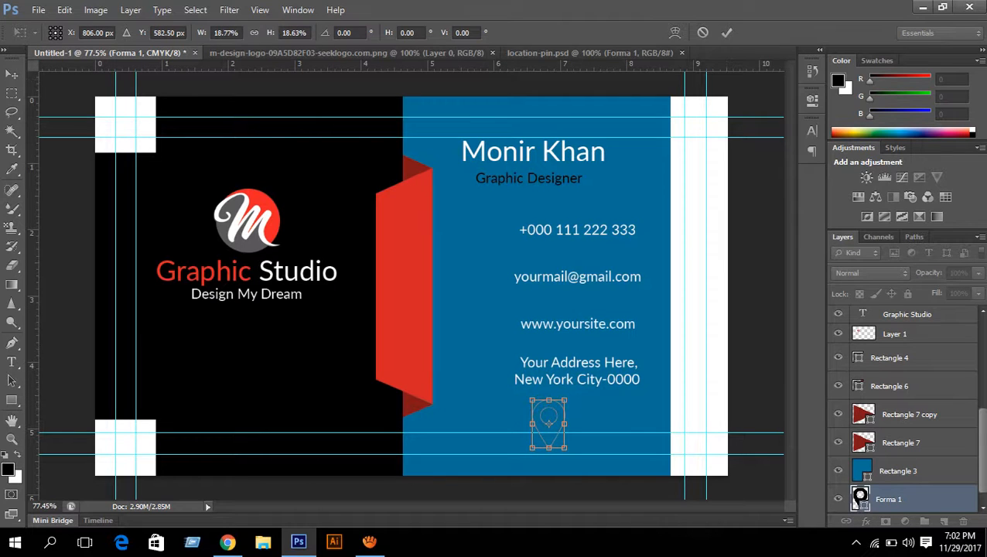
pyautogui.click(726, 32)
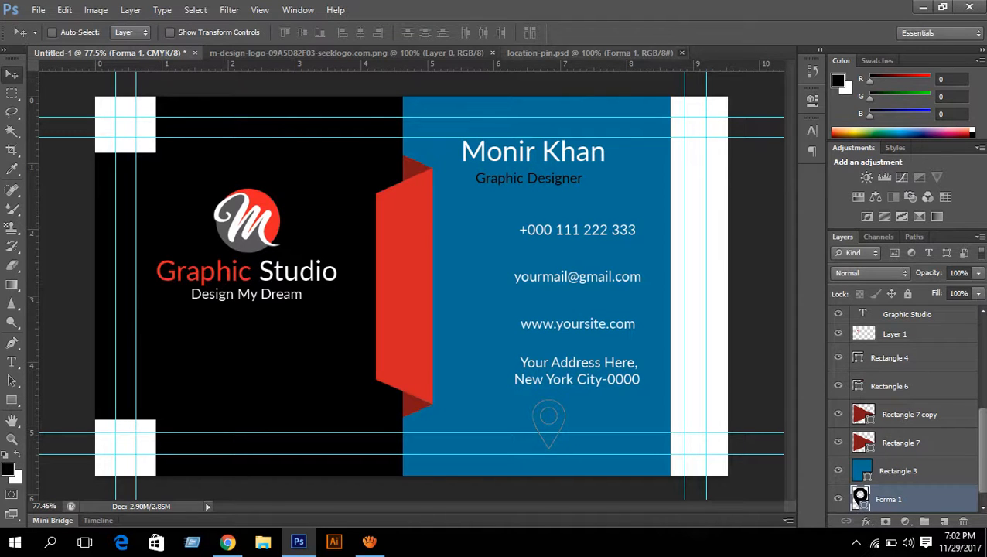
pyautogui.click(680, 53)
# - Open telephone.psd from the Icon > Phone folder
pyautogui.hotkey('ctrl', 'o')
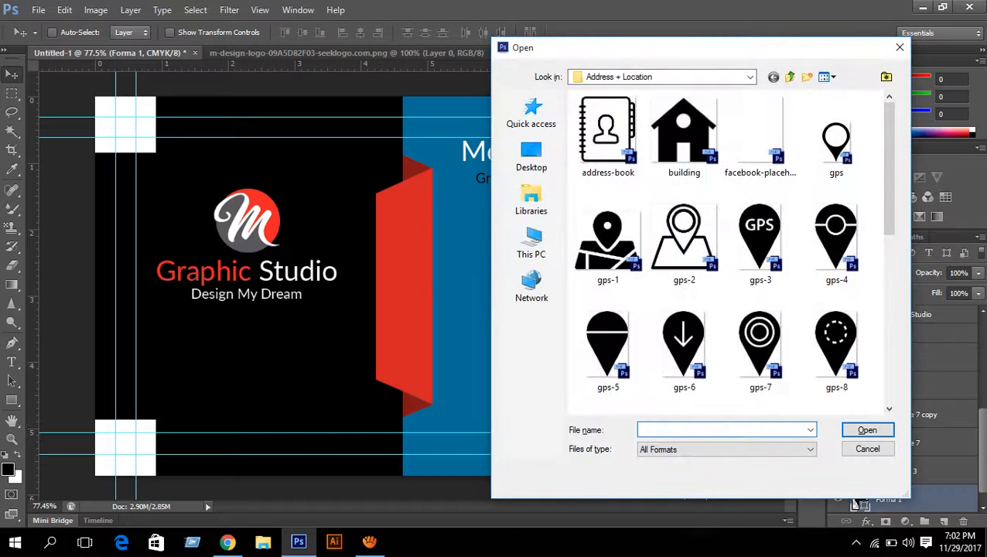
pyautogui.click(750, 77)
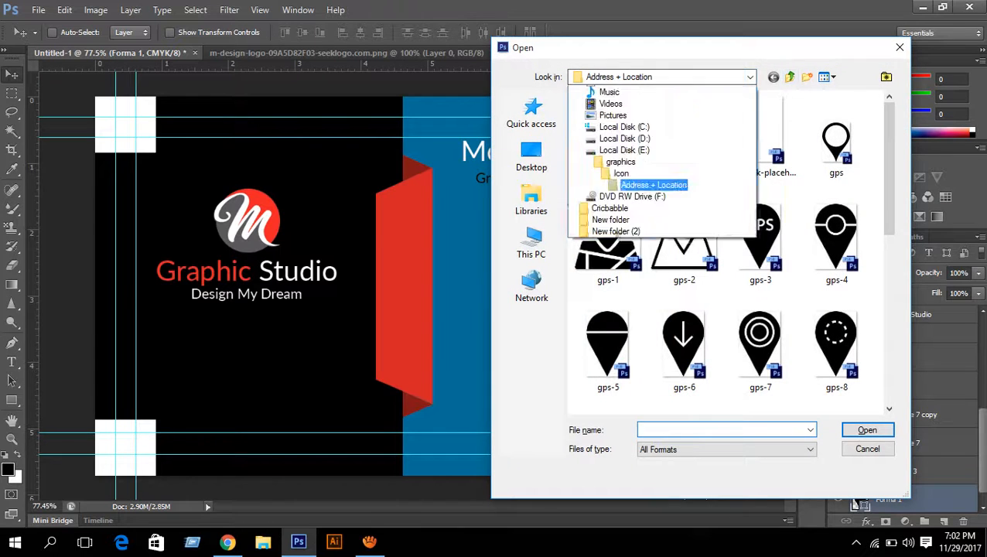
pyautogui.click(621, 288)
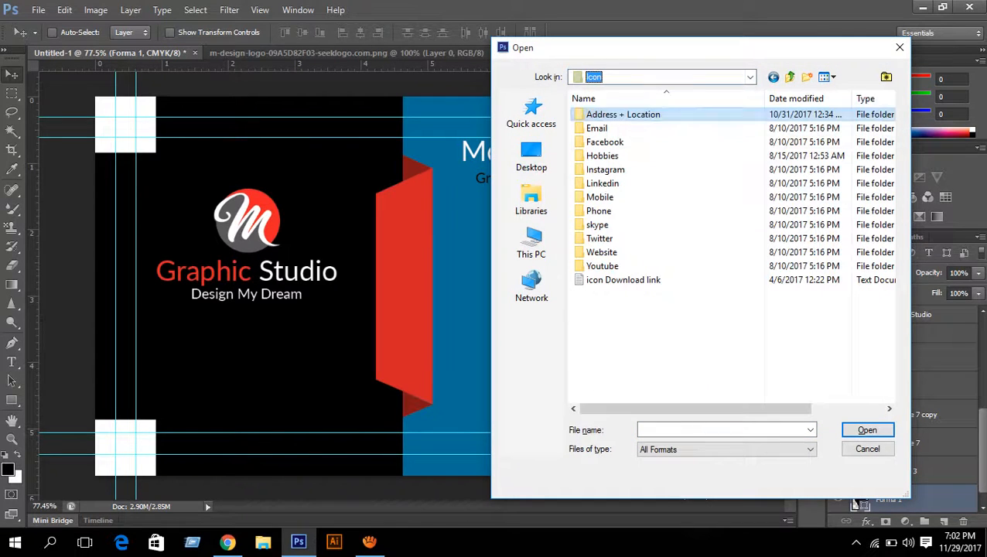
pyautogui.click(599, 211)
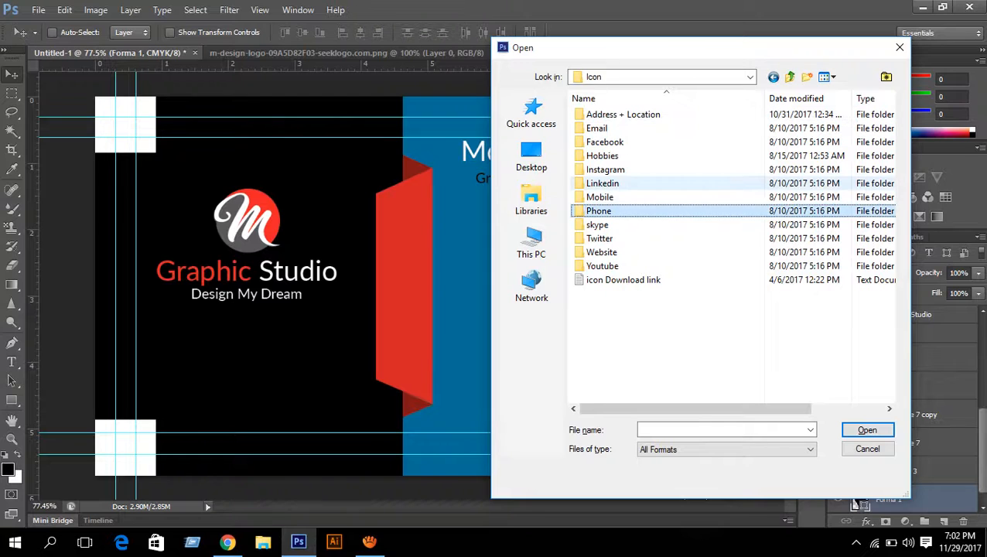
pyautogui.doubleClick(599, 210)
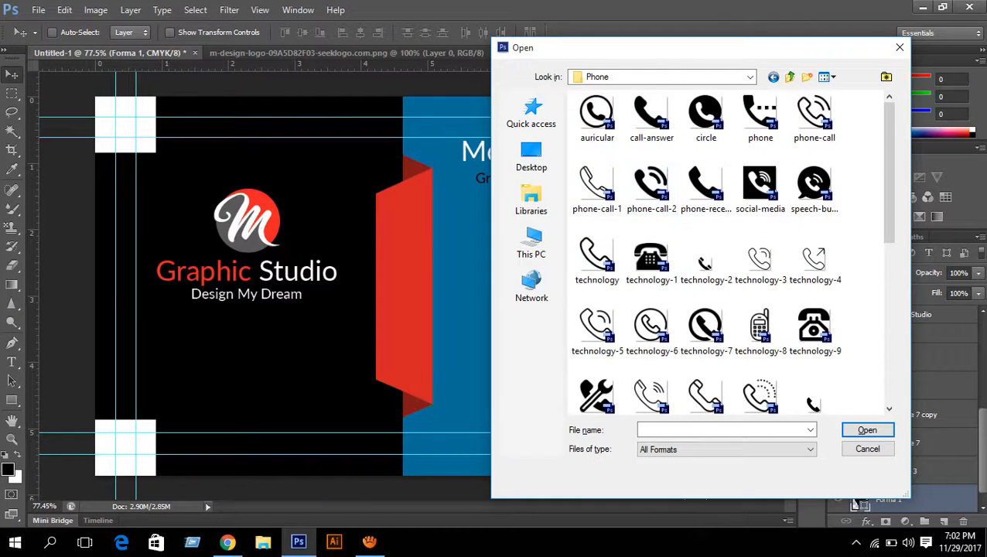
pyautogui.scroll(-3, 730, 251)
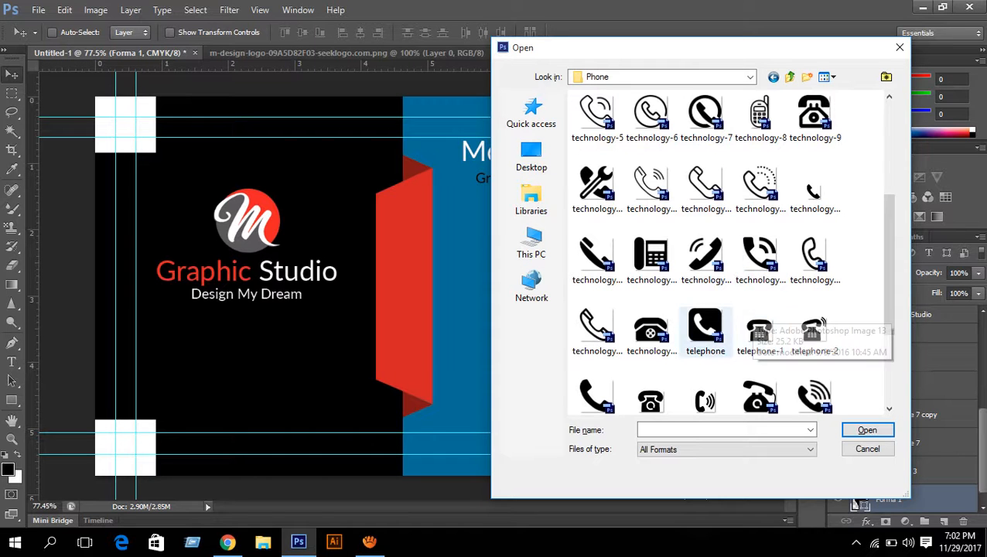
pyautogui.doubleClick(705, 329)
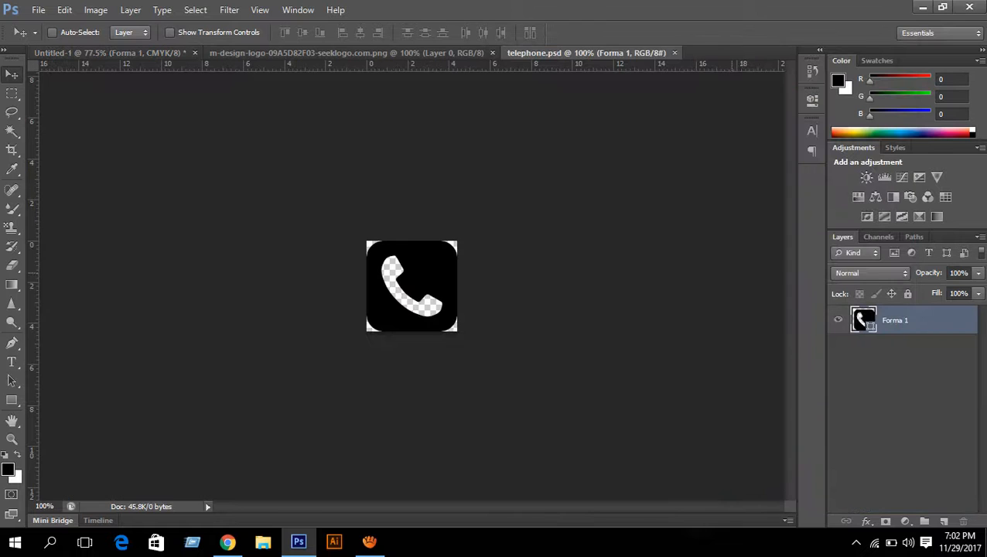
# - Drag the telephone shape onto the card and close telephone.psd
pyautogui.moveTo(424, 269); pyautogui.dragTo(471, 286)
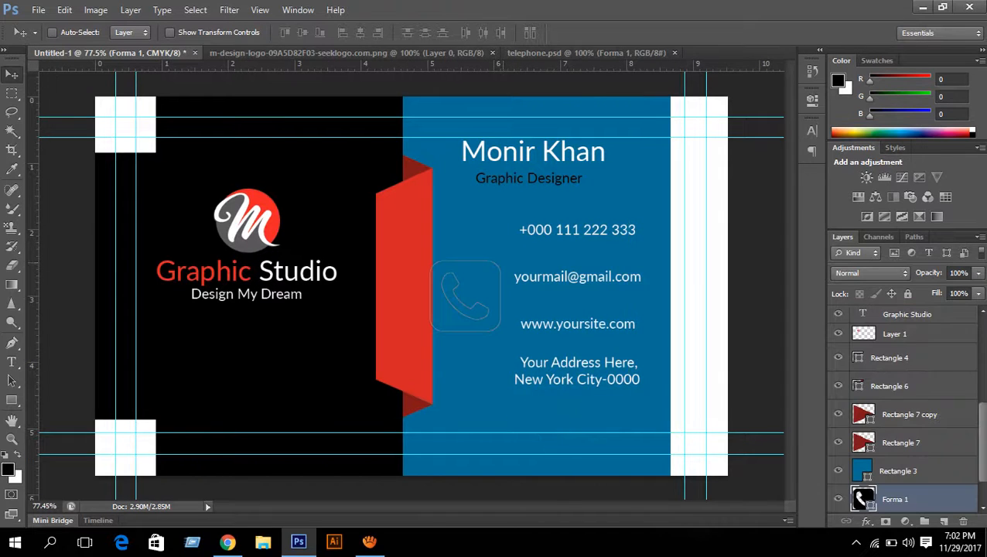
pyautogui.click(674, 53)
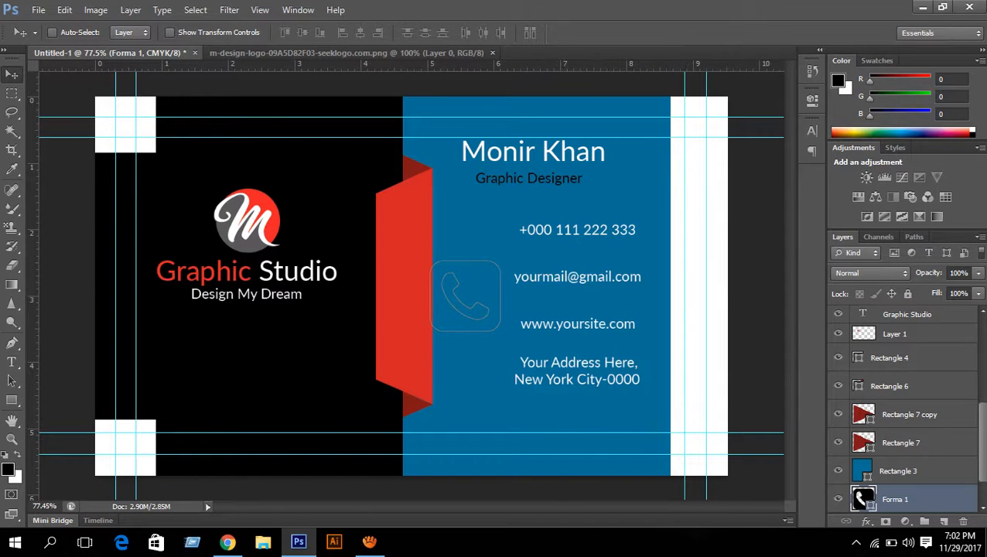
pyautogui.hotkey('ctrl', 'o')
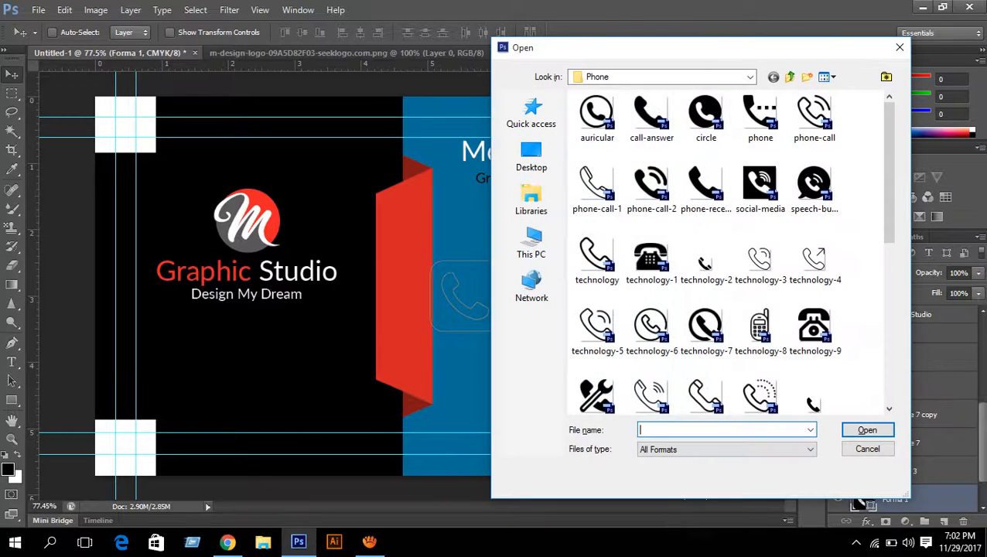
# - Open internet-1.psd from the Icon > Website folder, keeping its layers
pyautogui.click(661, 77)
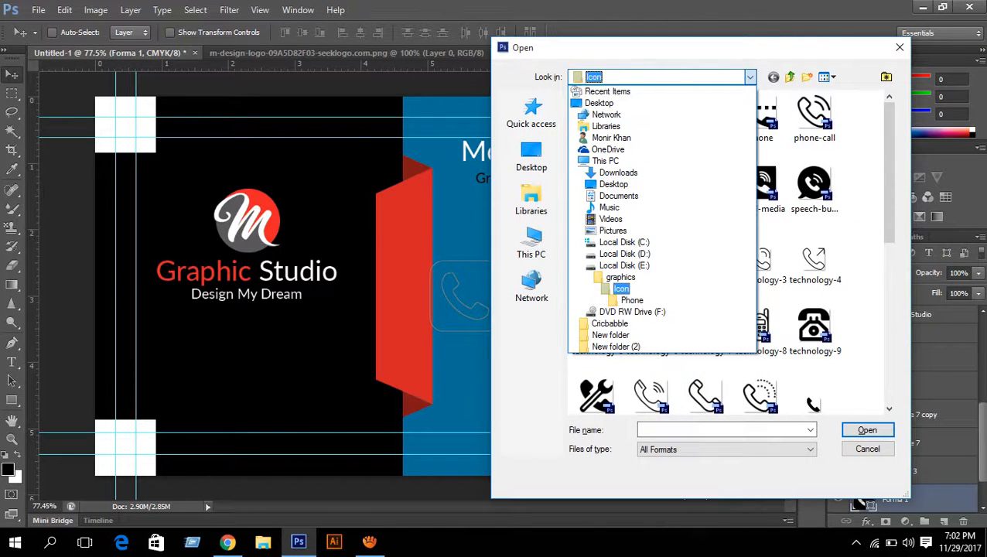
pyautogui.click(620, 288)
pyautogui.doubleClick(601, 252)
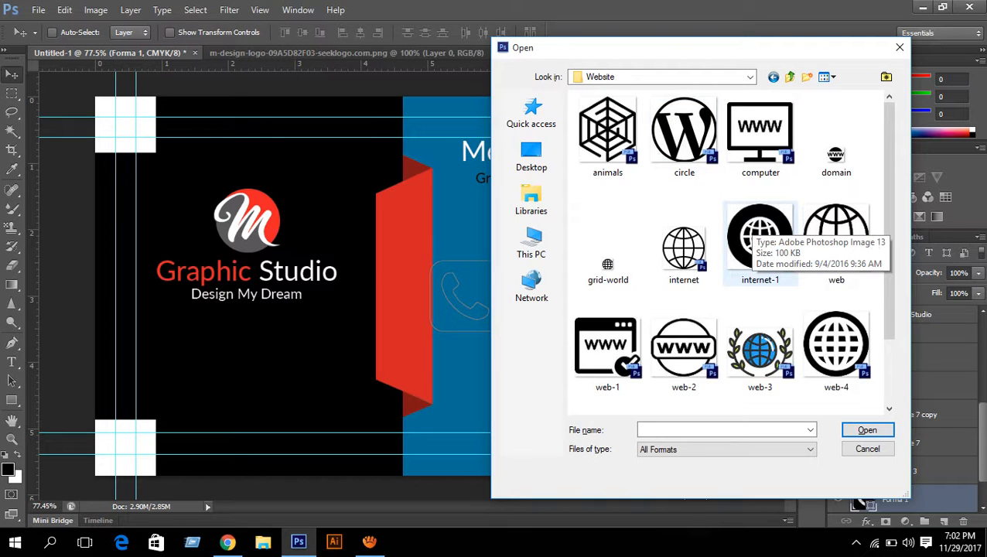
pyautogui.scroll(-1, 762, 232)
pyautogui.scroll(1, 762, 232)
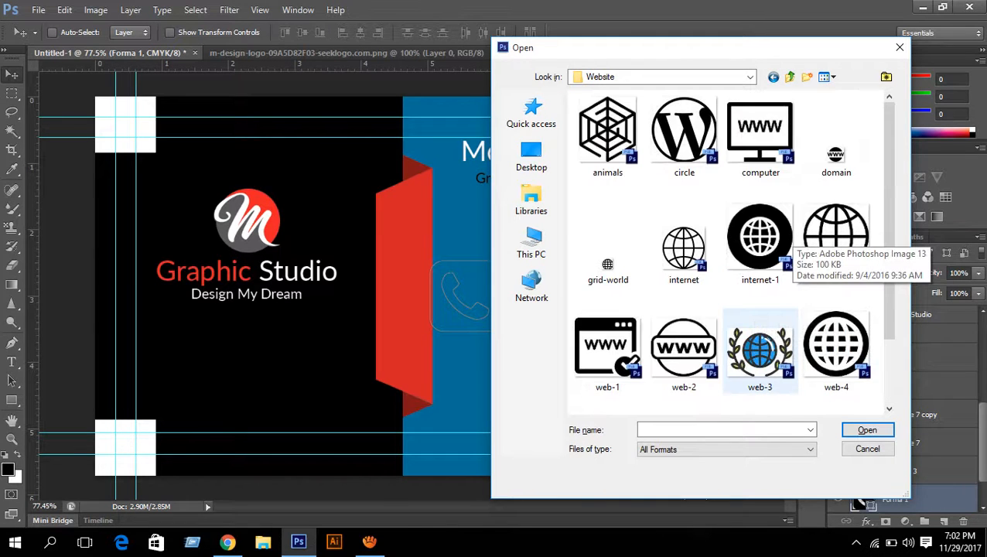
pyautogui.click(761, 236)
pyautogui.doubleClick(762, 236)
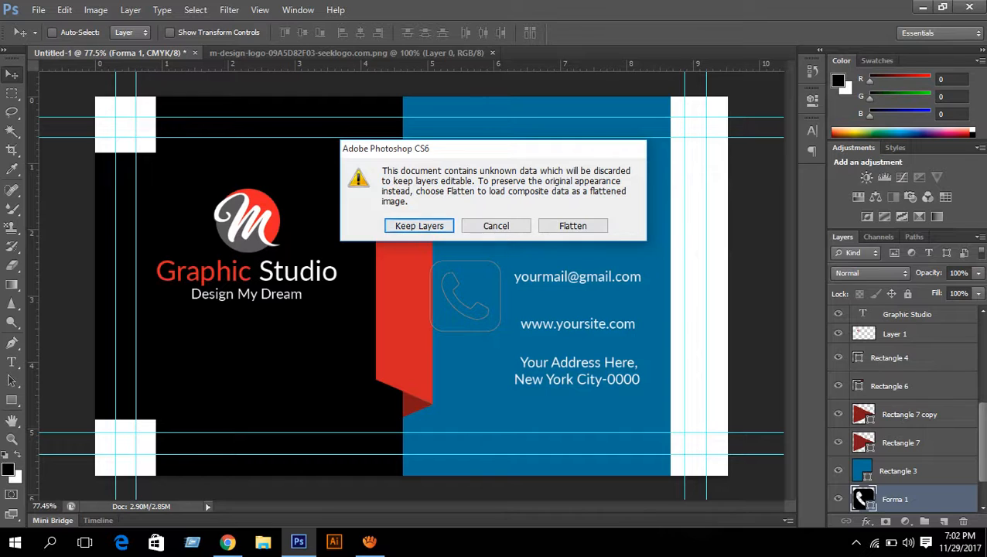
pyautogui.press('Return')
# - Drag the globe onto the card and close internet-1.psd
pyautogui.moveTo(408, 205); pyautogui.dragTo(487, 203)
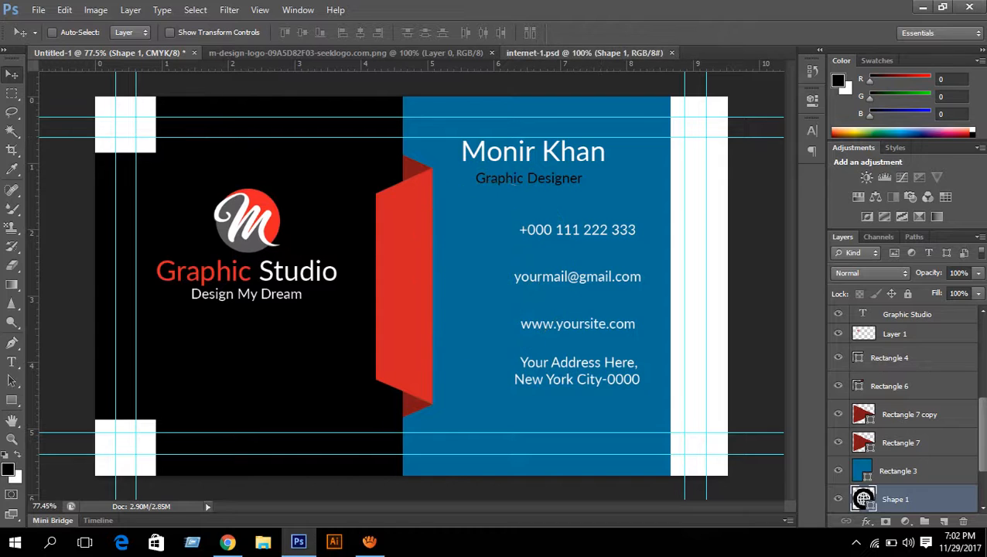
pyautogui.click(650, 53)
pyautogui.click(671, 53)
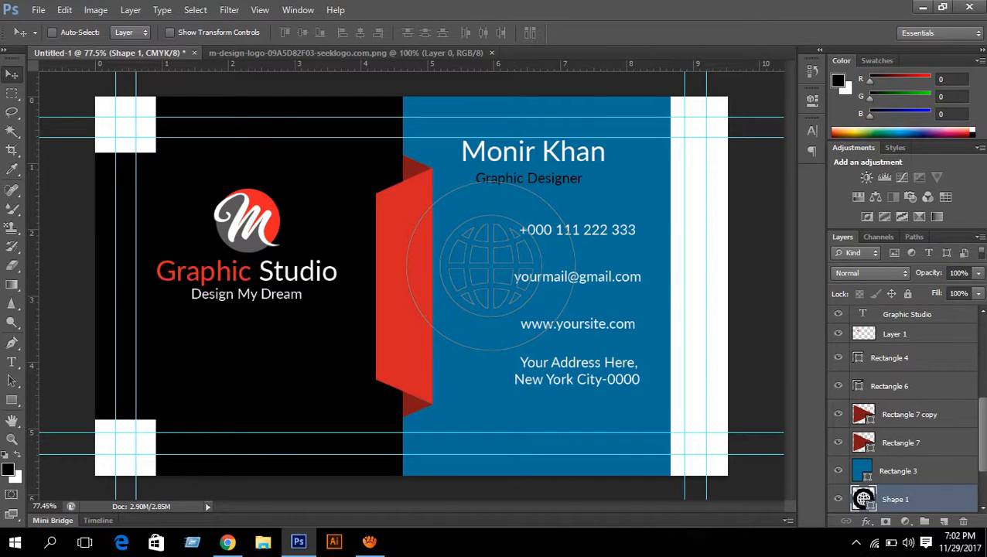
pyautogui.scroll(-2, 905, 410)
pyautogui.keyDown('ctrl'); pyautogui.click(901, 488); pyautogui.keyUp('ctrl')
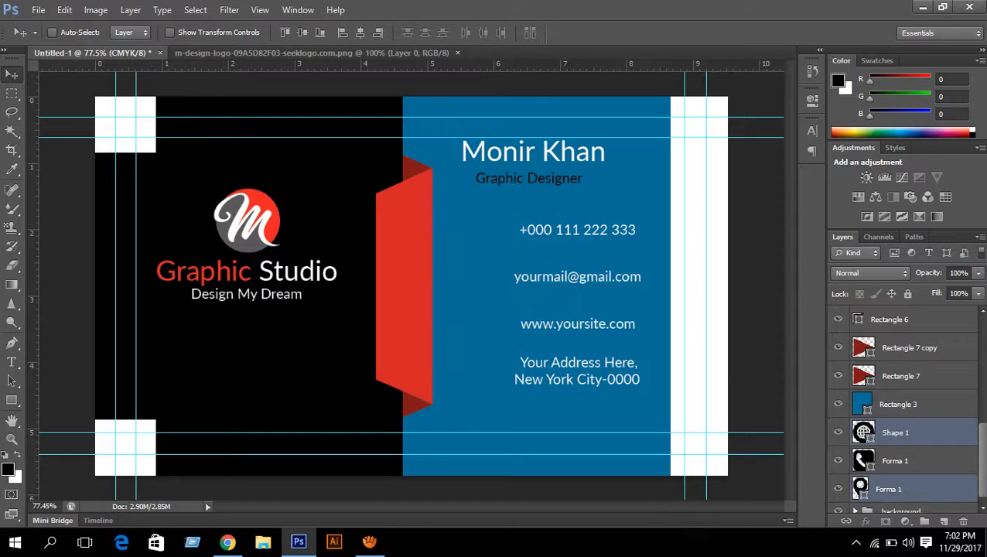
# - Move the globe, phone and pin layers above the card artwork in the Layers panel
pyautogui.keyDown('ctrl'); pyautogui.click(897, 460); pyautogui.keyUp('ctrl')
pyautogui.moveTo(897, 432); pyautogui.dragTo(897, 362)
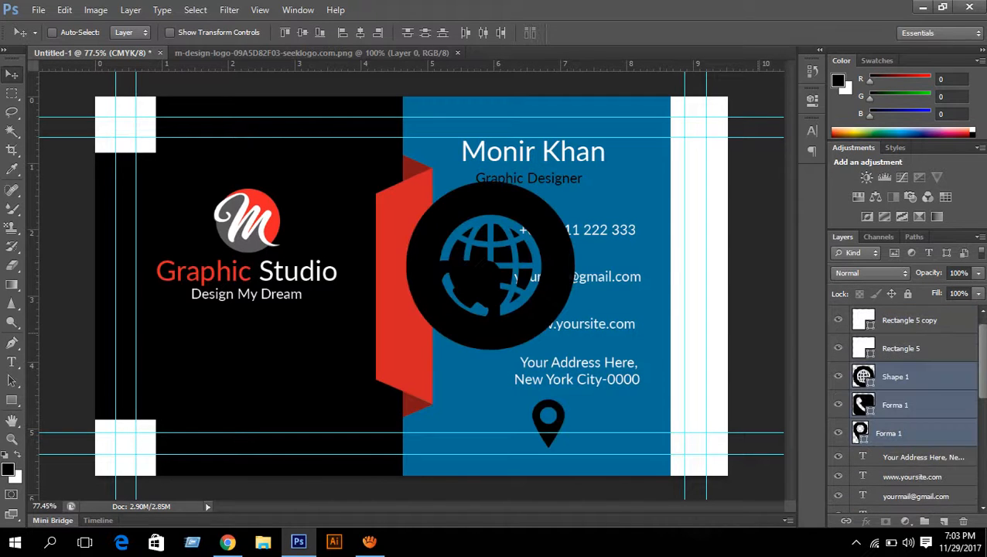
pyautogui.click(897, 377)
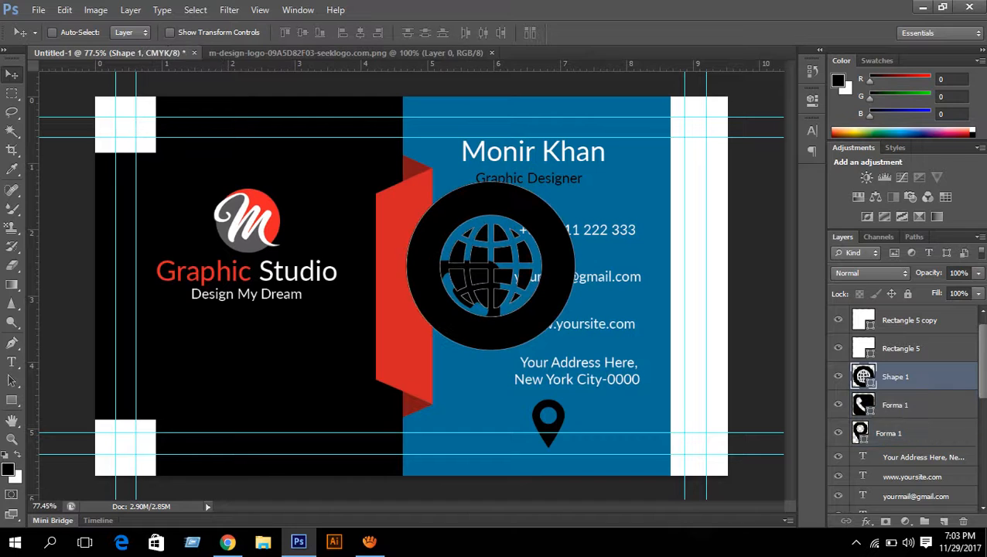
# - Scale the globe icon down to about a third and the phone icon to about half
pyautogui.hotkey('ctrl', 't')
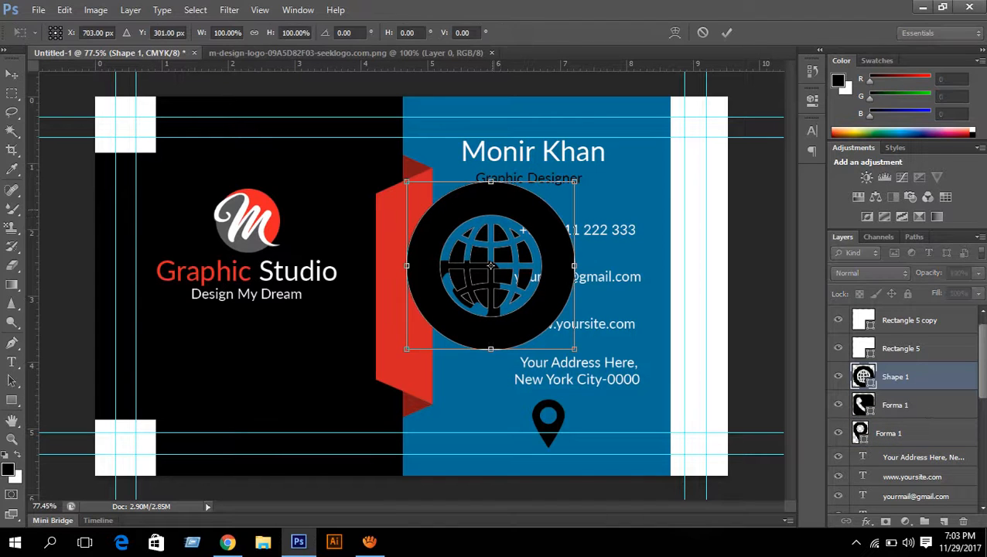
pyautogui.moveTo(407, 182); pyautogui.dragTo(514, 290)
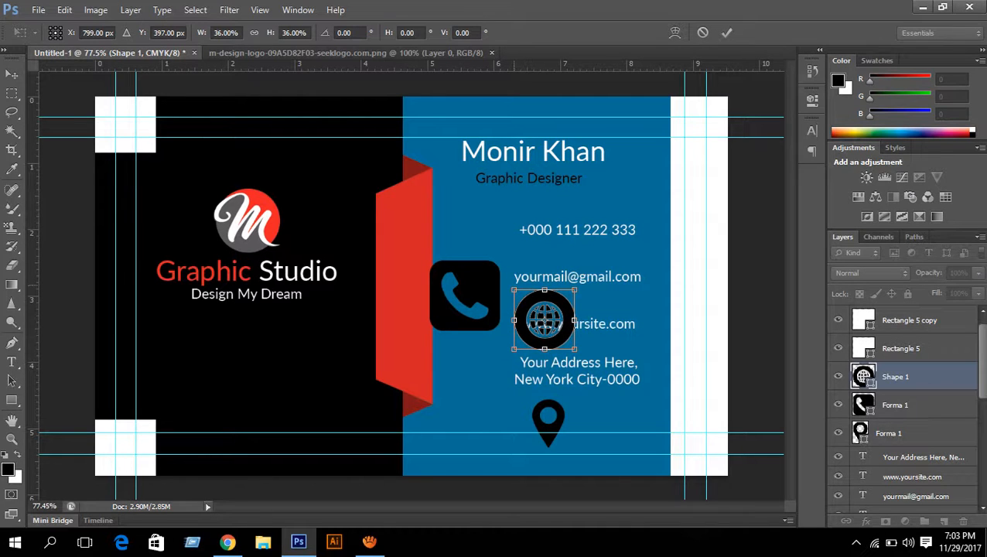
pyautogui.moveTo(514, 290); pyautogui.dragTo(534, 310)
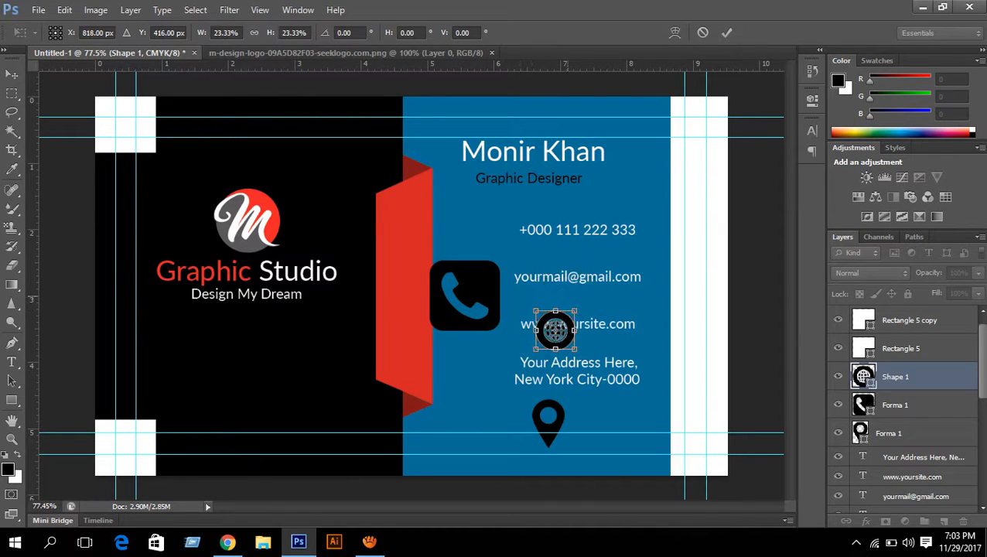
pyautogui.press('Return')
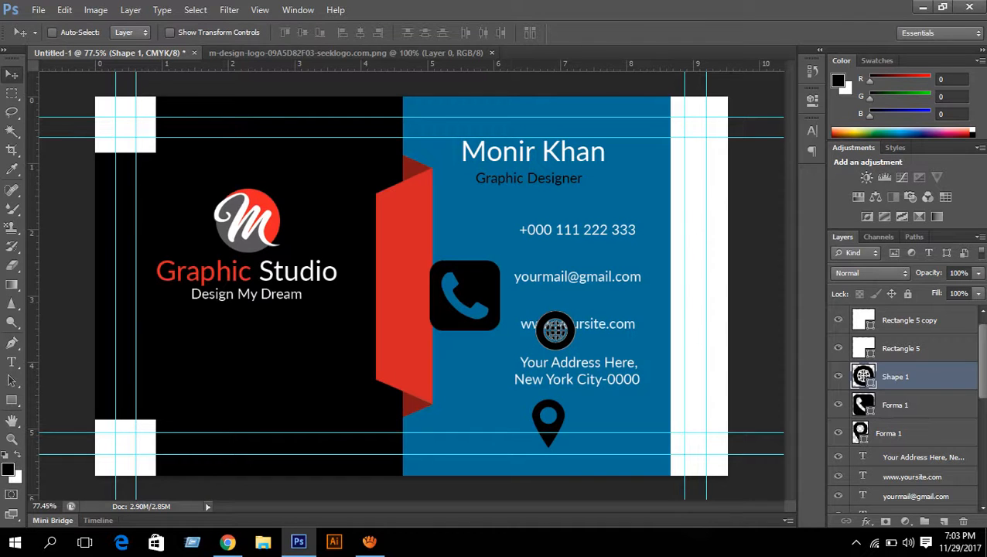
pyautogui.keyDown('ctrl'); pyautogui.click(465, 296); pyautogui.keyUp('ctrl')
pyautogui.hotkey('ctrl', 't')
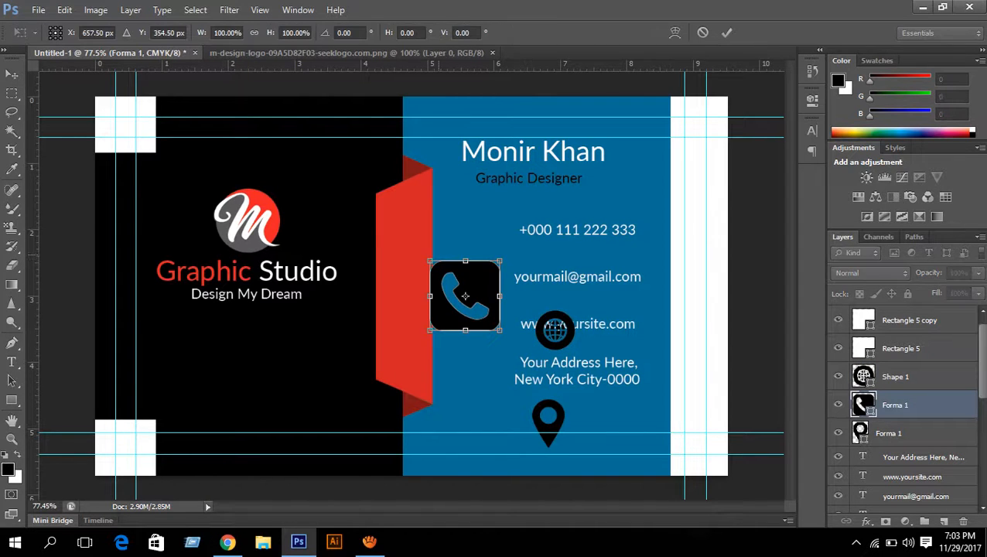
pyautogui.moveTo(430, 262); pyautogui.dragTo(545, 267)
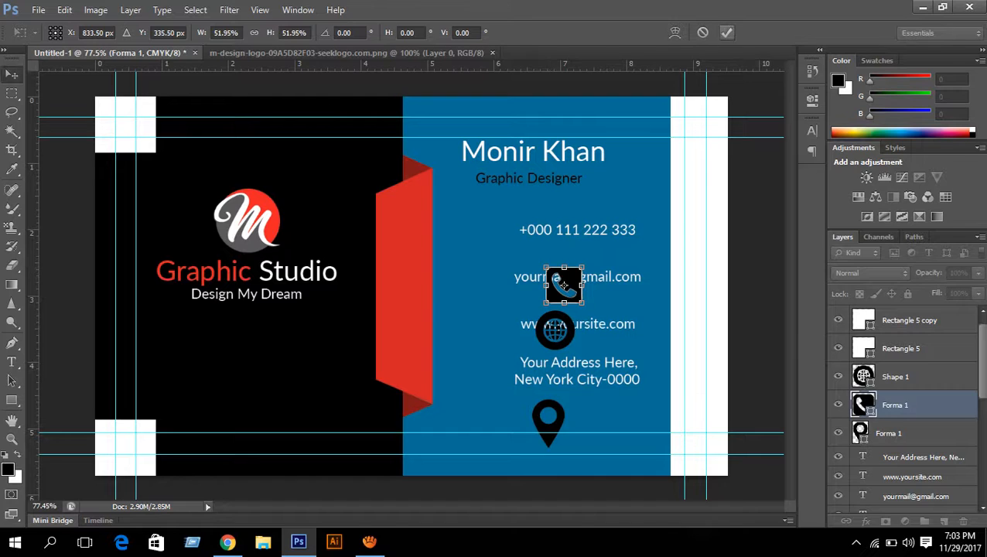
pyautogui.click(726, 32)
# - Widen the location pin icon
pyautogui.click(890, 433)
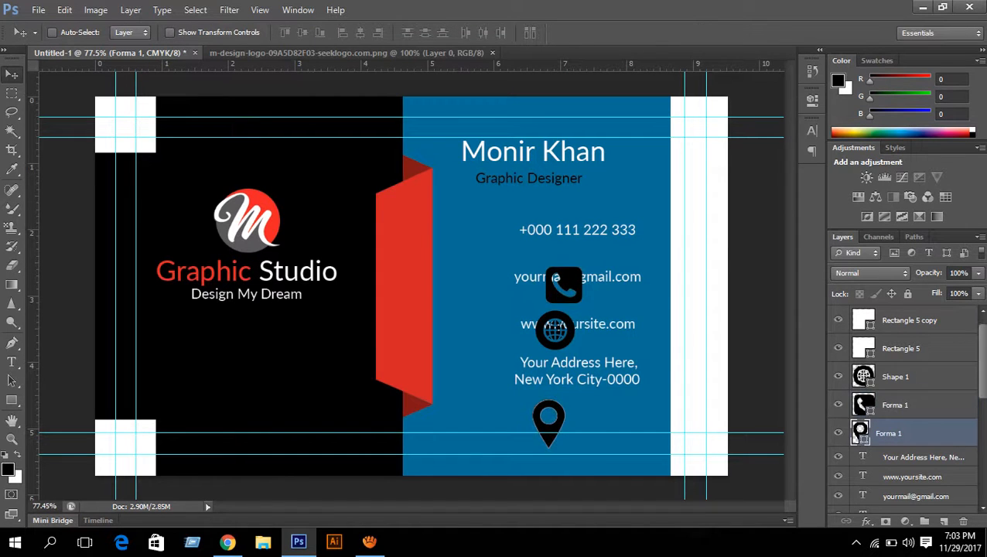
pyautogui.hotkey('ctrl', 't')
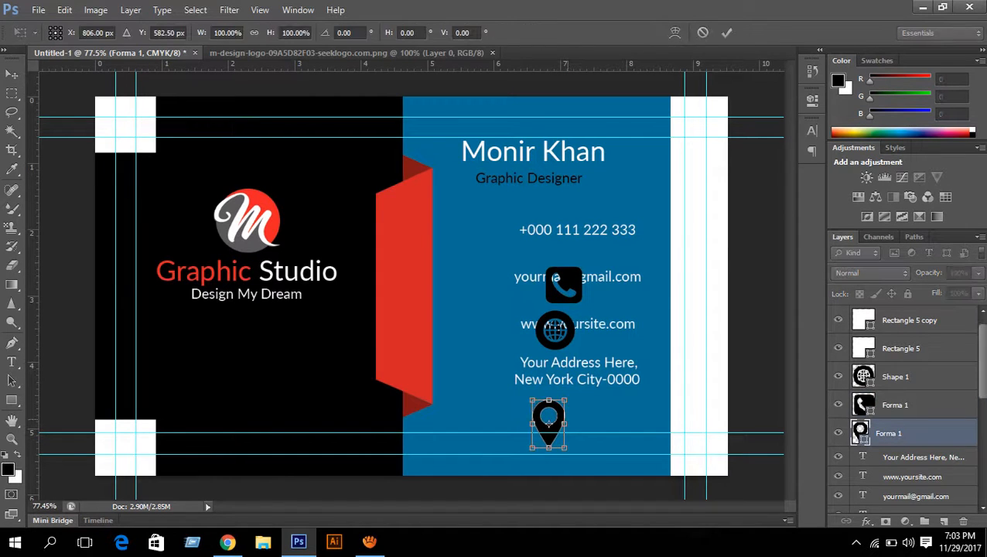
pyautogui.moveTo(566, 423); pyautogui.dragTo(577, 391)
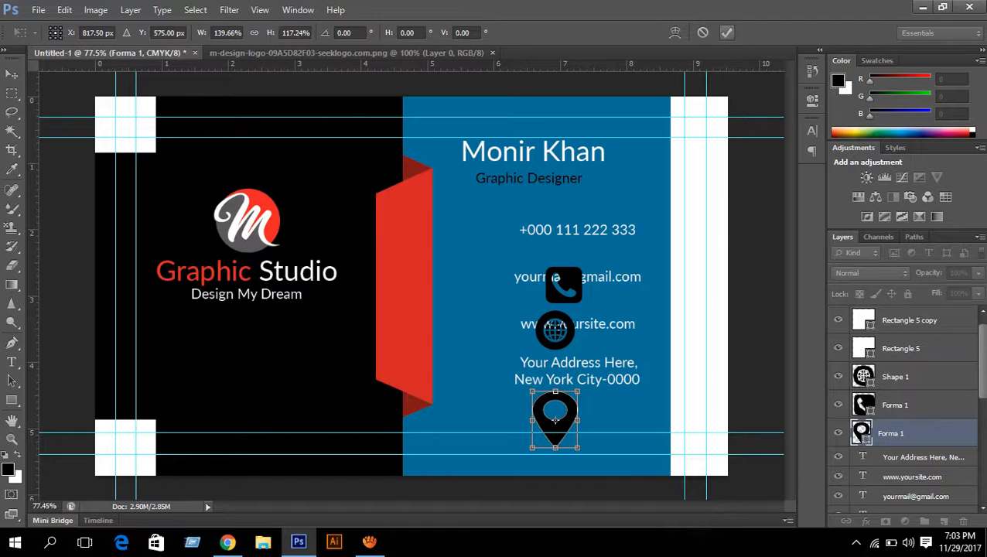
pyautogui.click(727, 32)
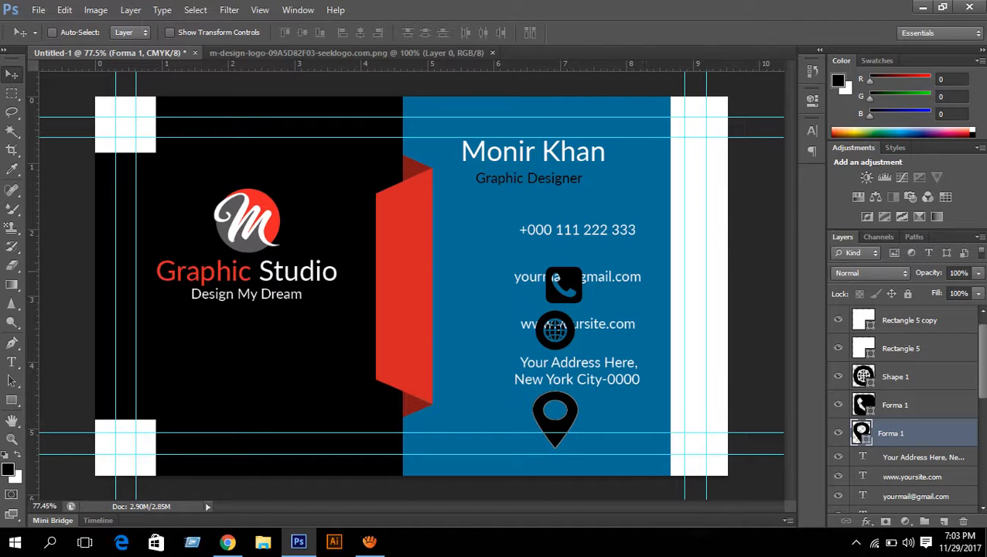
# - Align the three icons' right edges and centres, distribute them evenly, and nudge left
pyautogui.keyDown('ctrl'); pyautogui.click(918, 376); pyautogui.keyUp('ctrl')
pyautogui.keyDown('ctrl'); pyautogui.click(918, 404); pyautogui.keyUp('ctrl')
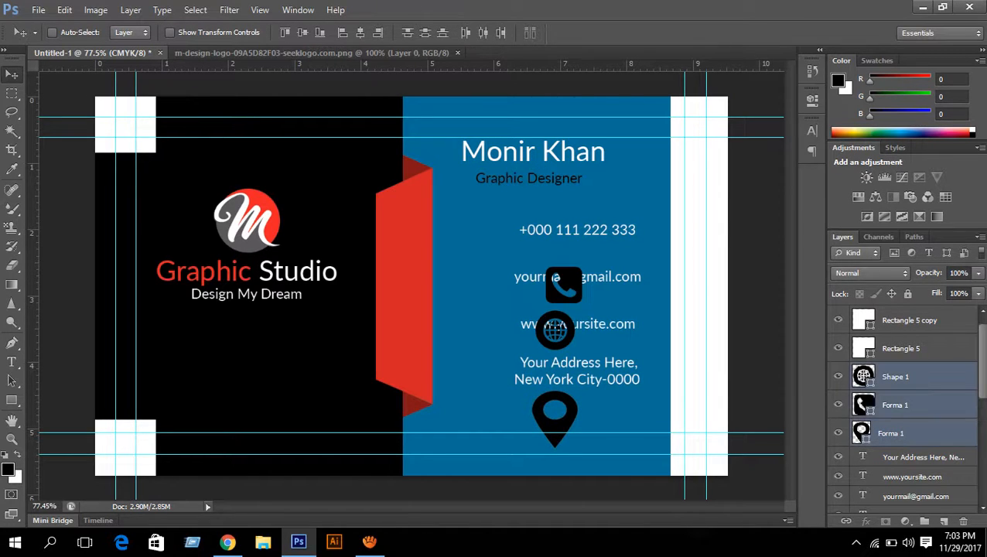
pyautogui.click(378, 32)
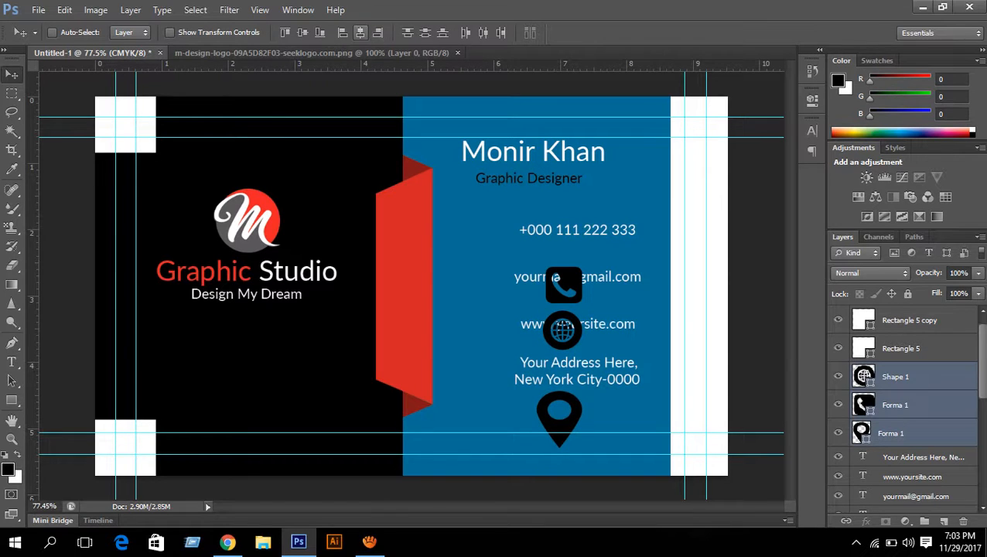
pyautogui.click(359, 33)
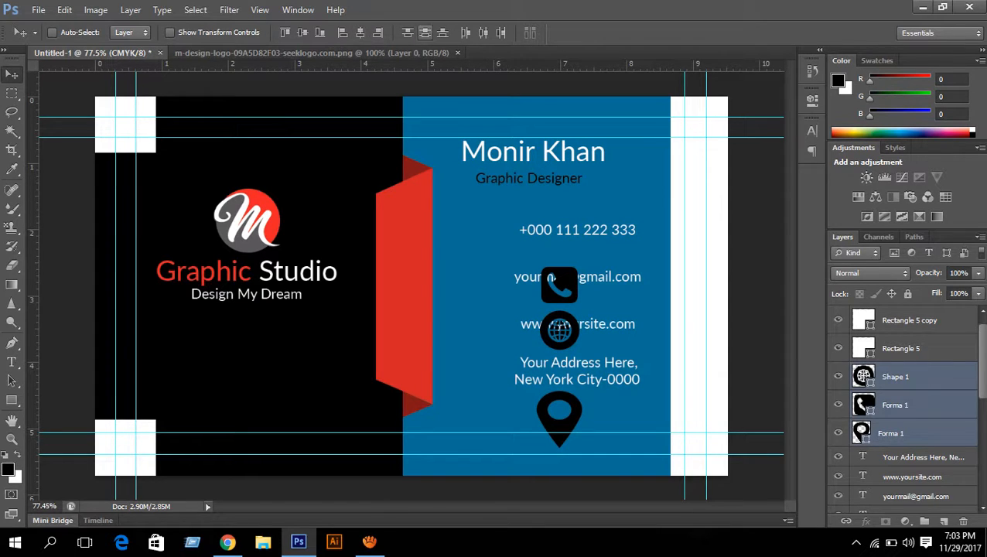
pyautogui.click(424, 32)
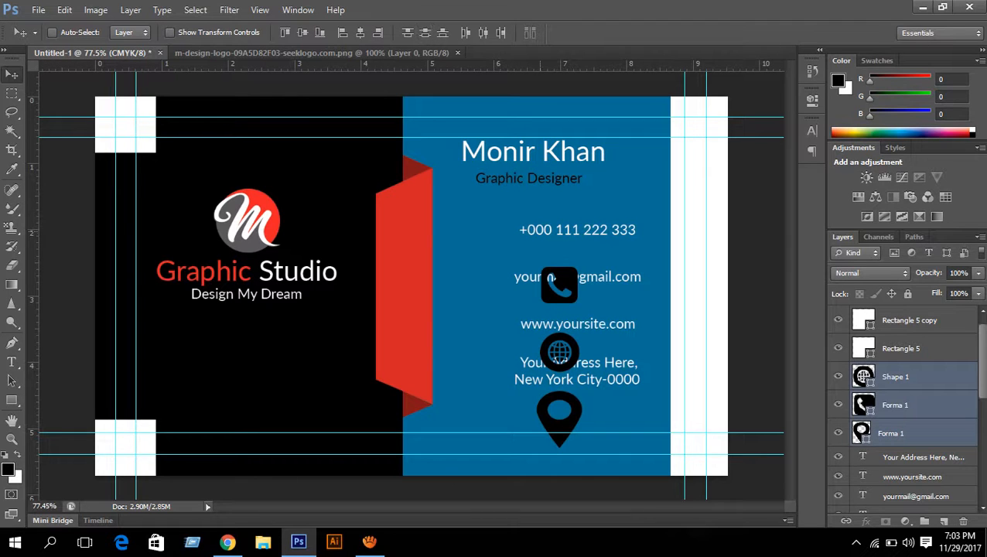
pyautogui.press('Left')
pyautogui.press('Left')
pyautogui.press('Left')
pyautogui.press('Left')
pyautogui.press('Left')
pyautogui.press('Left')
pyautogui.press('Left')
pyautogui.press('Left')
pyautogui.press('Left')
pyautogui.press('Left')
pyautogui.press('Left')
pyautogui.press('Left')
pyautogui.press('Left')
pyautogui.press('Left')
pyautogui.press('Left')
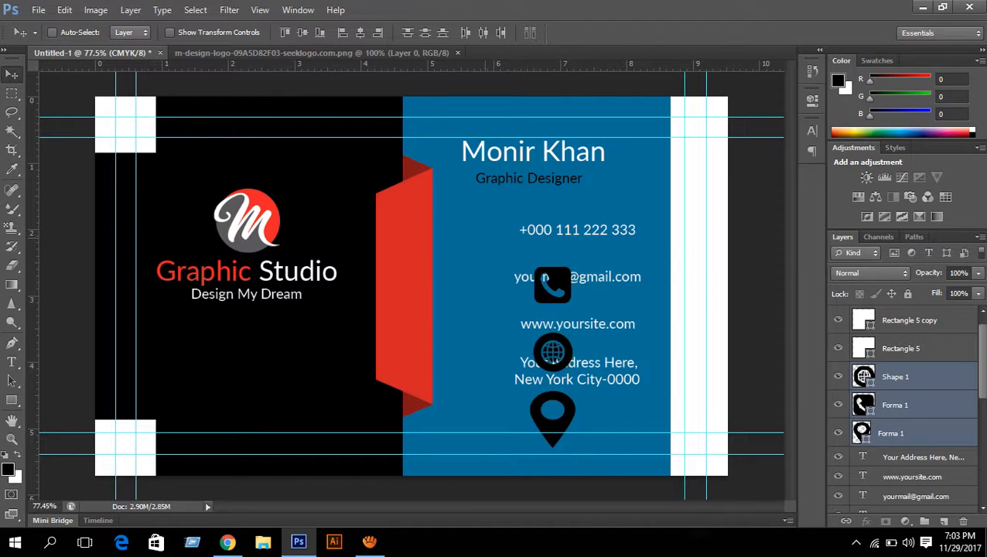
pyautogui.press('Left')
pyautogui.press('Left')
pyautogui.press('Left')
pyautogui.press('Left')
pyautogui.press('Left')
pyautogui.press('Left')
# - Move the three icons together beside the contact text rows
pyautogui.hotkey('ctrl', 't')
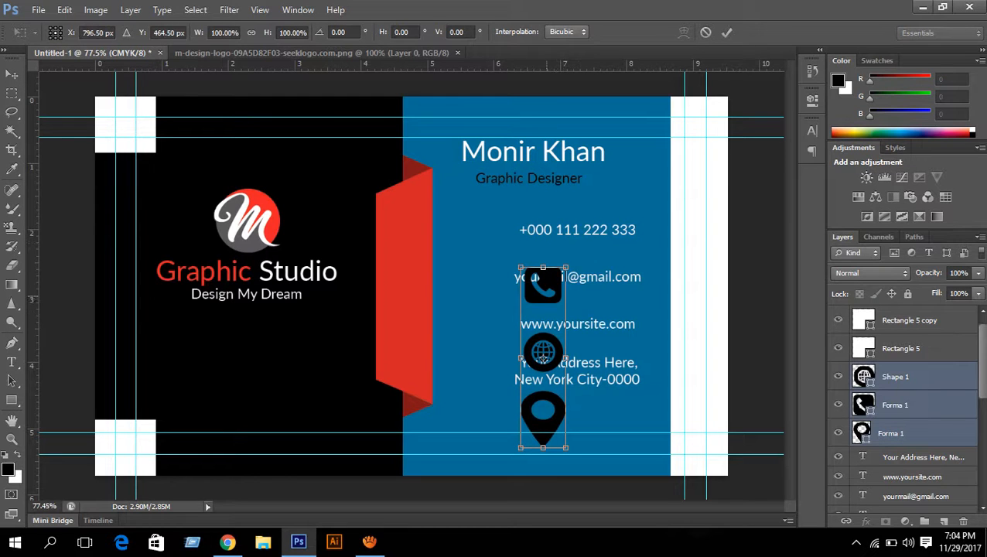
pyautogui.moveTo(543, 353); pyautogui.dragTo(463, 283)
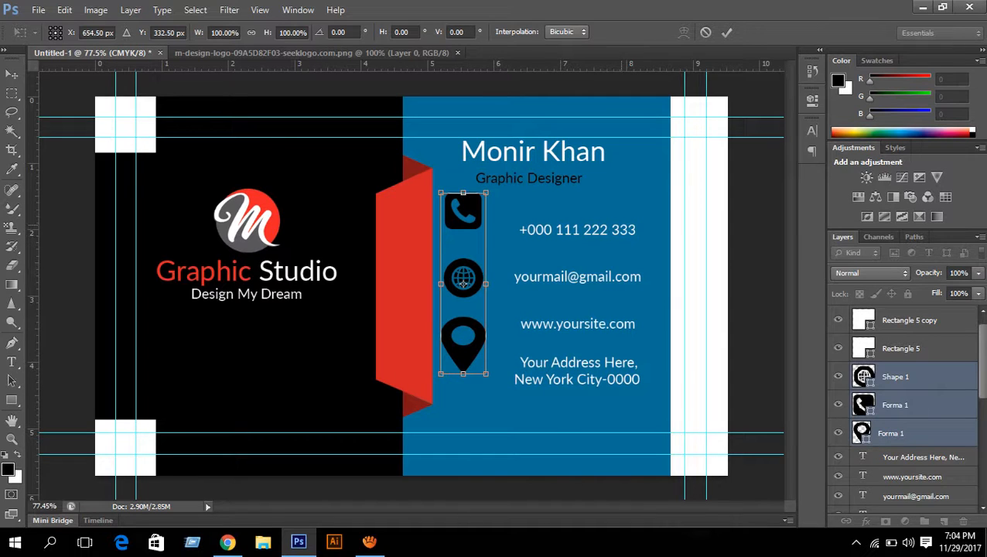
pyautogui.moveTo(462, 283); pyautogui.dragTo(463, 310)
pyautogui.press('Left')
pyautogui.press('Left')
pyautogui.press('Left')
pyautogui.press('Left')
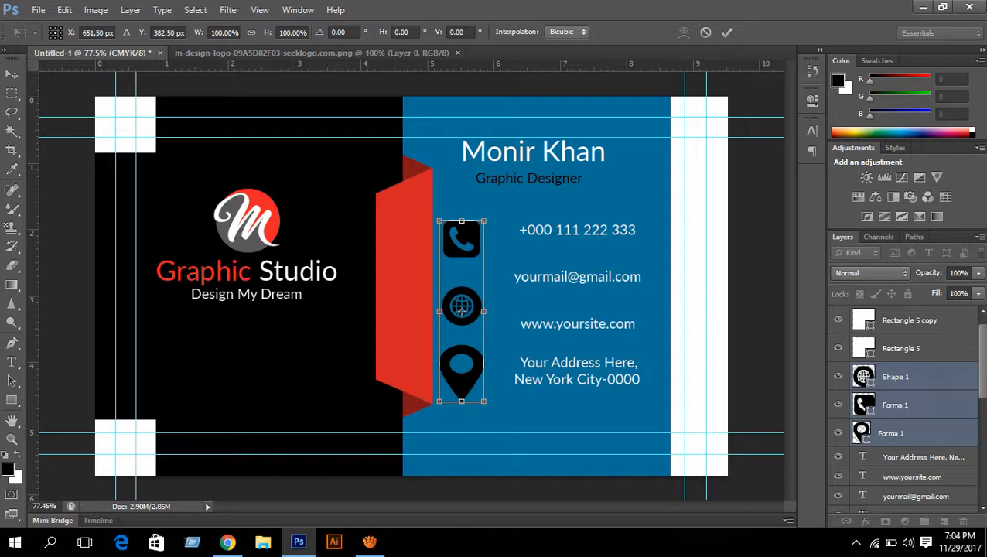
pyautogui.click(726, 32)
pyautogui.click(861, 433)
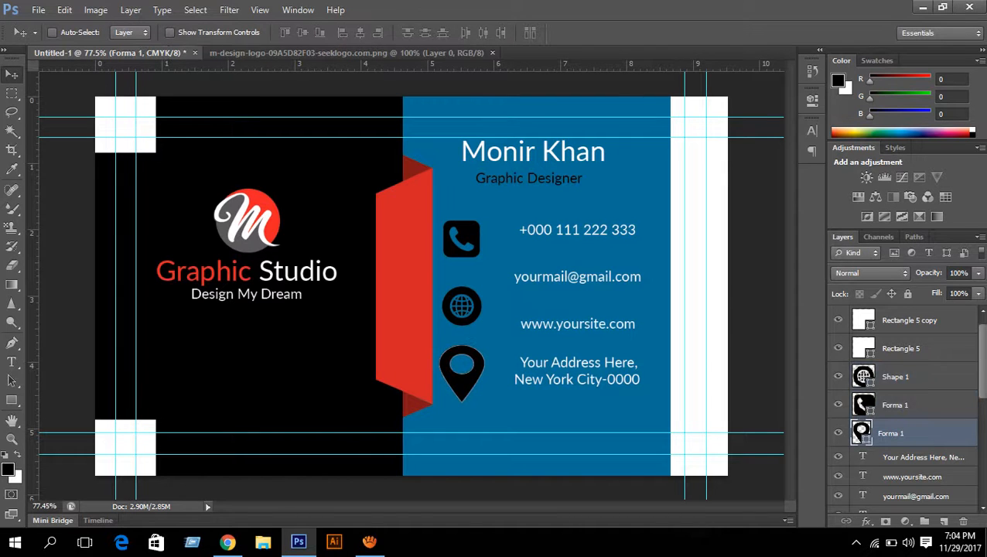
# - Narrow the location pin and nudge it slightly up and right
pyautogui.hotkey('ctrl', 't')
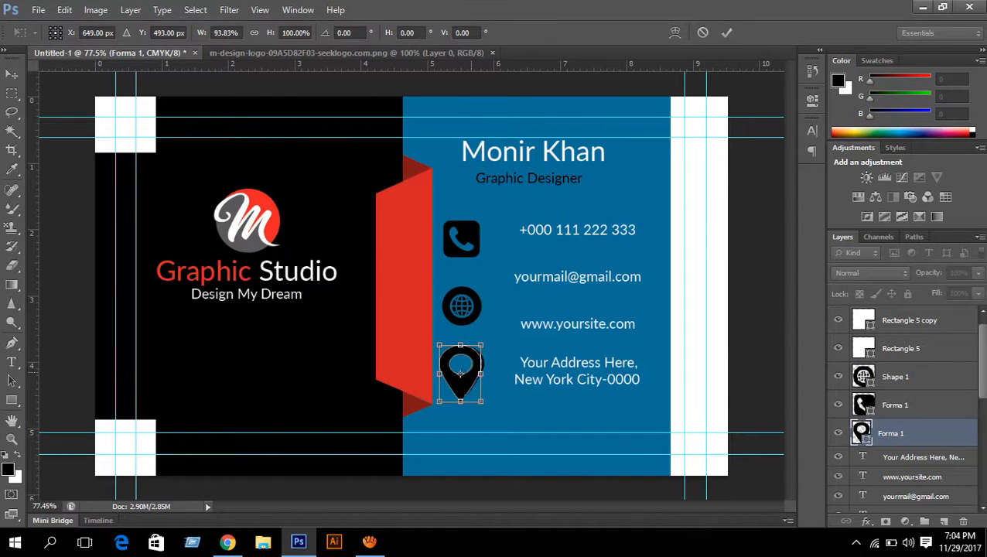
pyautogui.moveTo(485, 373)
pyautogui.mouseDown()
pyautogui.moveTo(474, 348)
pyautogui.moveTo(478, 377)
pyautogui.mouseUp()
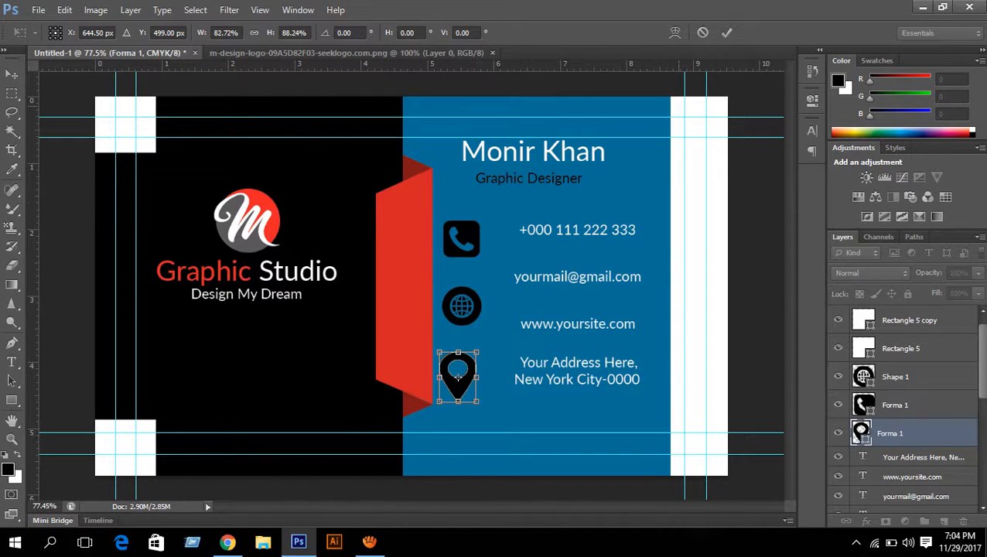
pyautogui.press('Return')
pyautogui.press('Right')
pyautogui.press('Right')
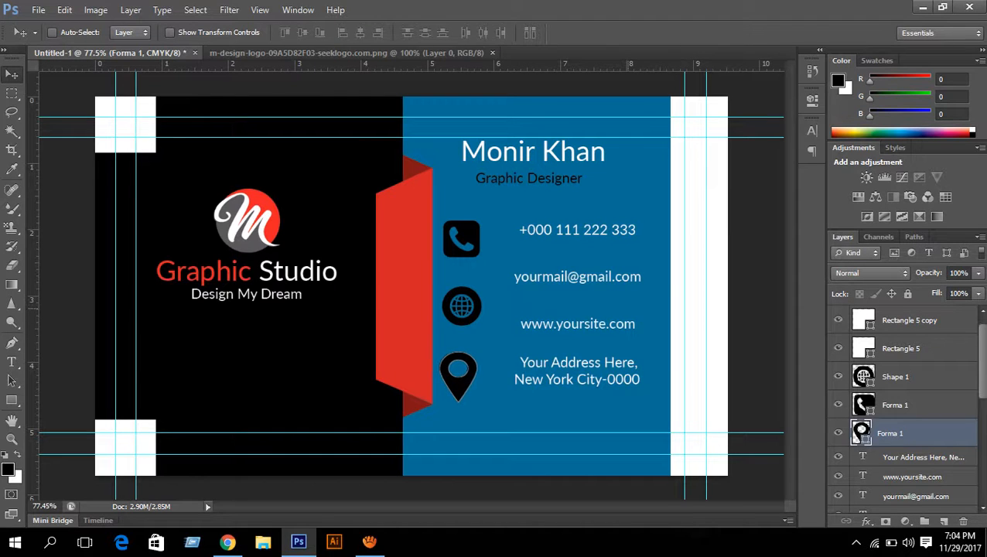
pyautogui.press('Up')
pyautogui.press('Up')
pyautogui.press('Up')
pyautogui.press('Right')
pyautogui.press('Right')
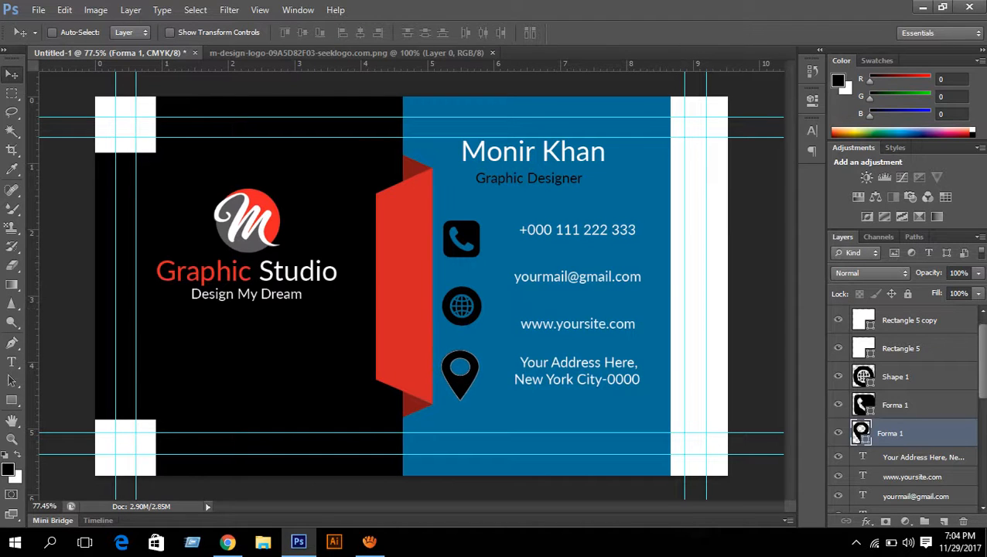
# - Align the three icons' centres and right edges, then nudge them left
pyautogui.keyDown('ctrl'); pyautogui.click(895, 377); pyautogui.keyUp('ctrl')
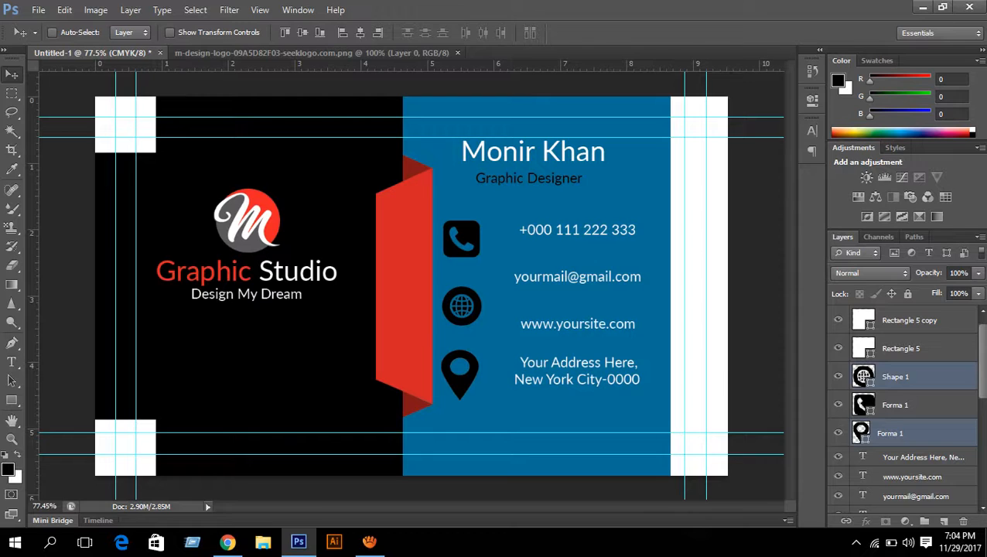
pyautogui.keyDown('ctrl'); pyautogui.click(894, 405); pyautogui.keyUp('ctrl')
pyautogui.click(360, 33)
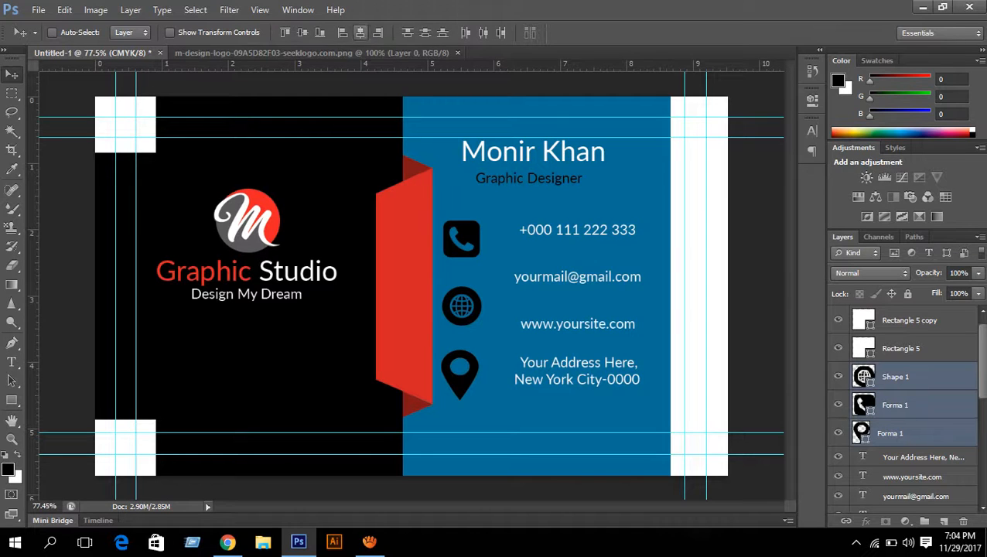
pyautogui.click(377, 33)
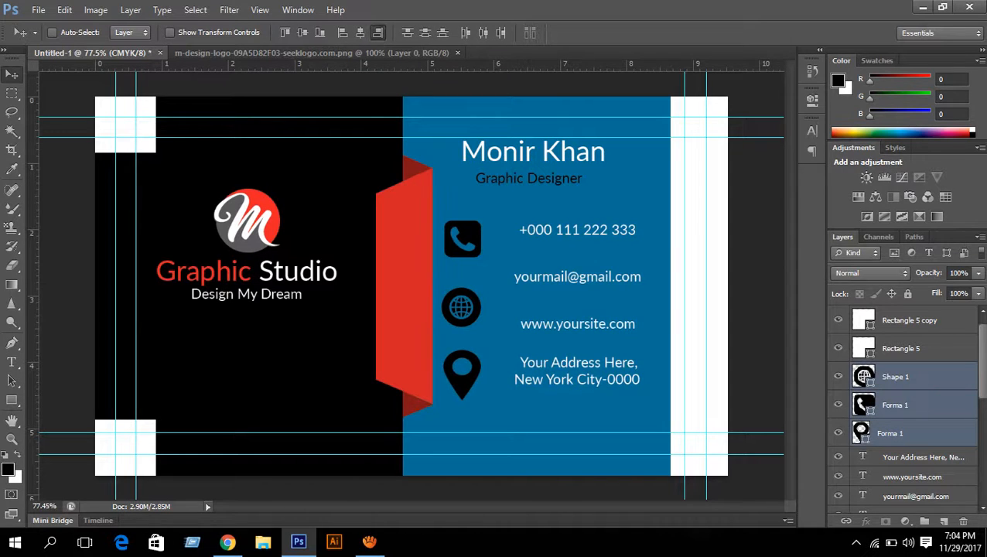
pyautogui.press('Left')
pyautogui.press('Left')
pyautogui.press('Left')
pyautogui.press('Left')
pyautogui.press('Left')
pyautogui.press('Left')
pyautogui.press('Left')
pyautogui.press('Left')
pyautogui.press('Left')
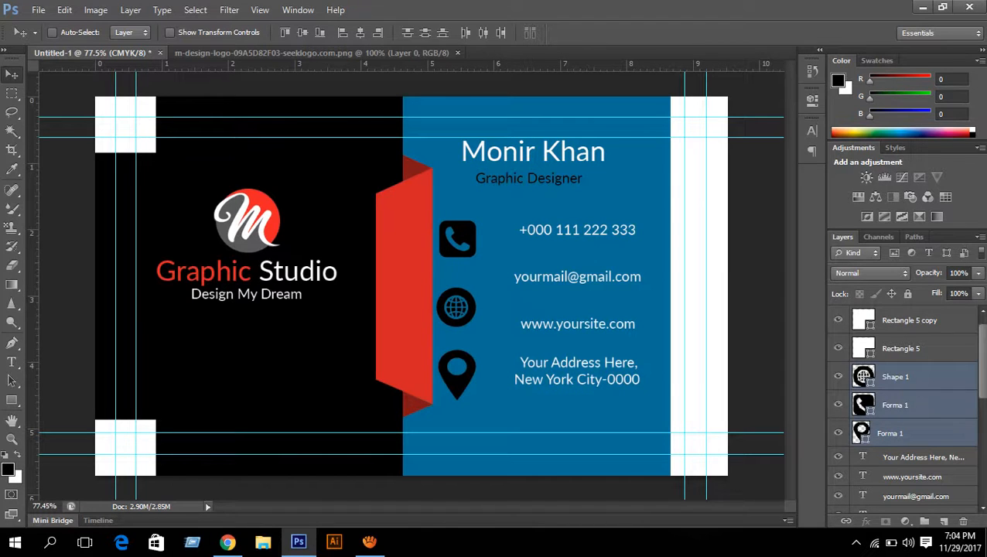
# - Set the globe, phone and pin icon fills to white in the Color Picker
pyautogui.doubleClick(863, 376)
pyautogui.moveTo(649, 97); pyautogui.dragTo(618, 42)
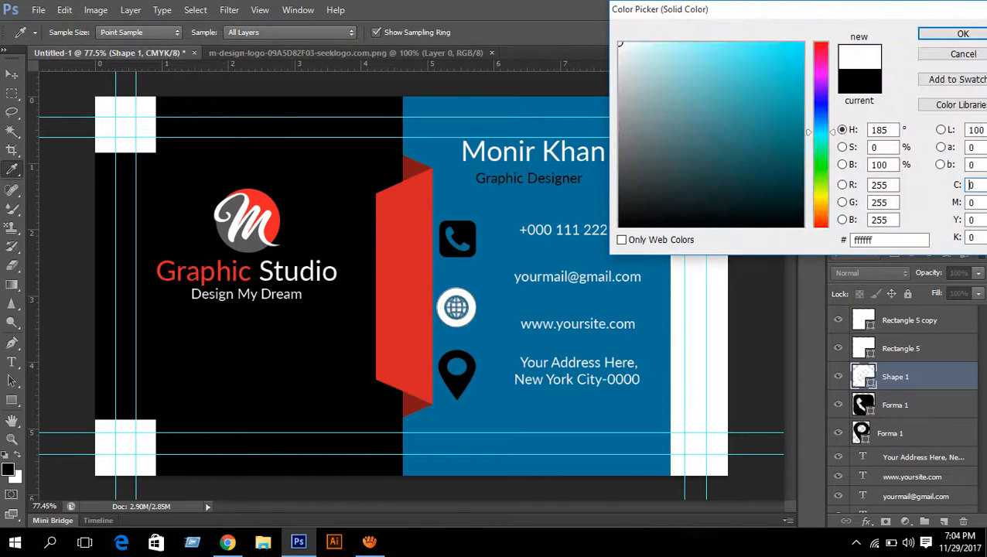
pyautogui.press('Return')
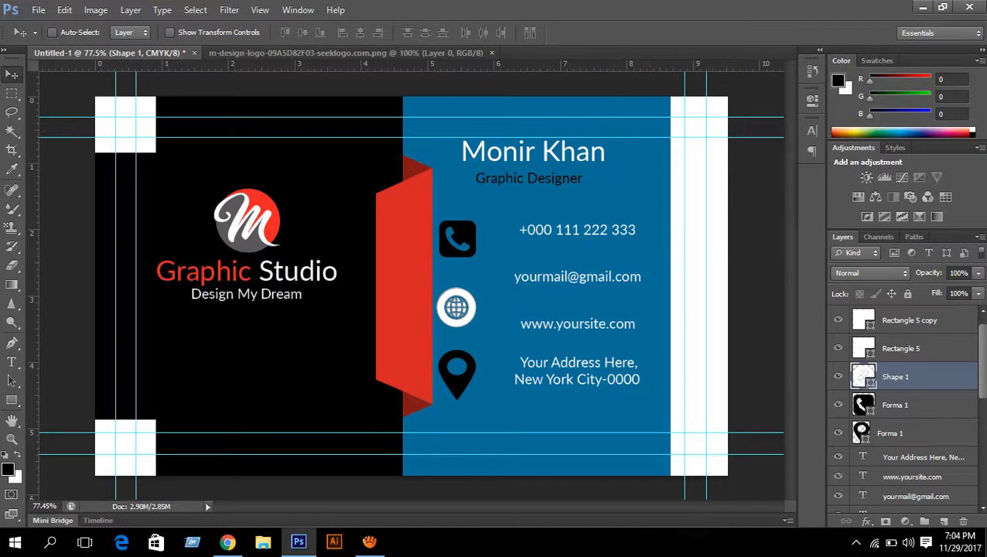
pyautogui.doubleClick(862, 404)
pyautogui.moveTo(649, 97); pyautogui.dragTo(620, 45)
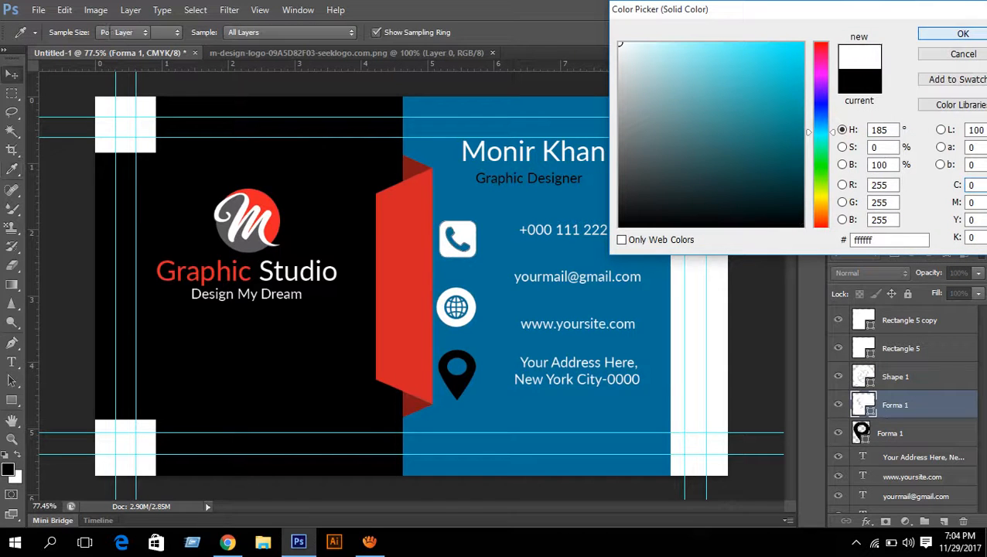
pyautogui.press('Return')
pyautogui.doubleClick(861, 433)
pyautogui.moveTo(650, 97); pyautogui.dragTo(620, 44)
pyautogui.press('Return')
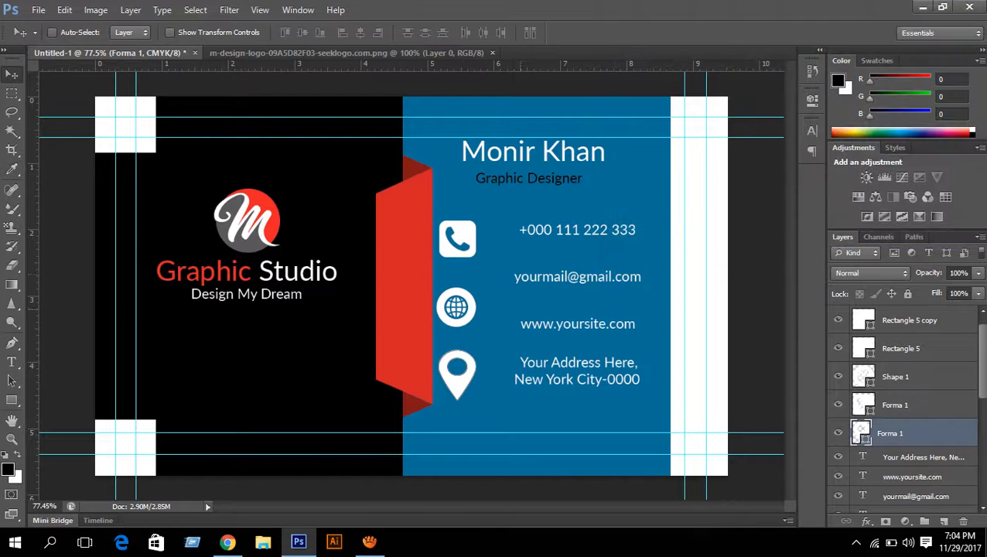
pyautogui.scroll(-2, 411, 286)
pyautogui.scroll(3, 411, 286)
pyautogui.scroll(-4, 411, 286)
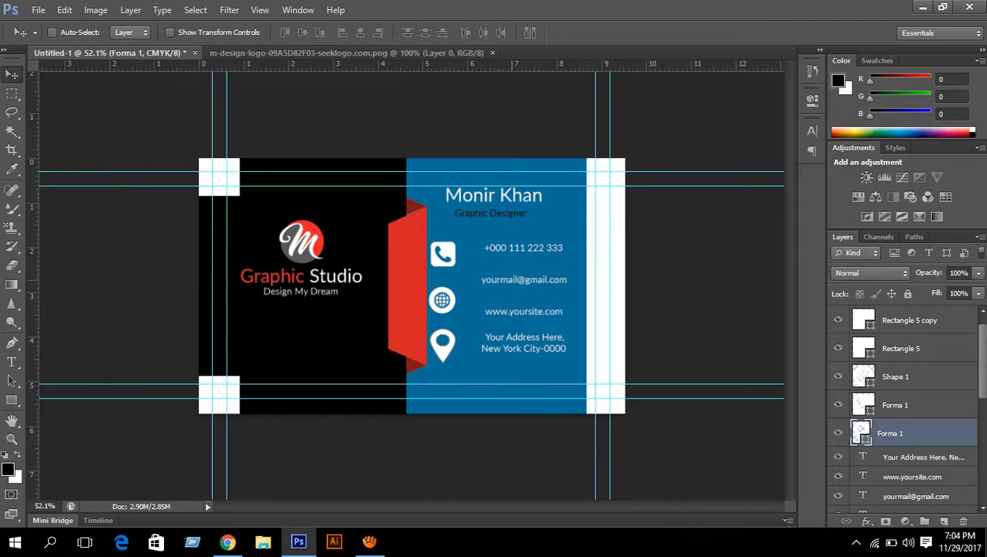
# - Move the address text left beside the pin icon
pyautogui.scroll(-1, 904, 410)
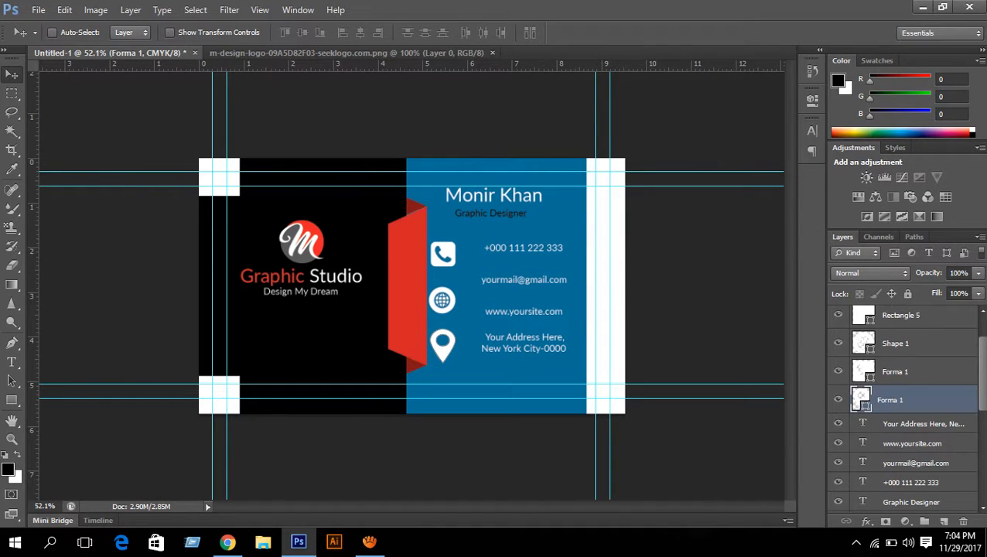
pyautogui.click(920, 424)
pyautogui.press('Left')
pyautogui.press('Left')
pyautogui.press('Left')
pyautogui.press('Left')
pyautogui.press('Left')
pyautogui.press('Left')
pyautogui.press('Left')
pyautogui.press('Left')
pyautogui.press('Left')
pyautogui.press('Left')
pyautogui.press('Left')
pyautogui.press('Left')
pyautogui.press('Left')
pyautogui.press('Left')
pyautogui.press('Left')
pyautogui.press('Left')
pyautogui.press('Left')
pyautogui.press('Left')
pyautogui.press('Left')
pyautogui.press('Left')
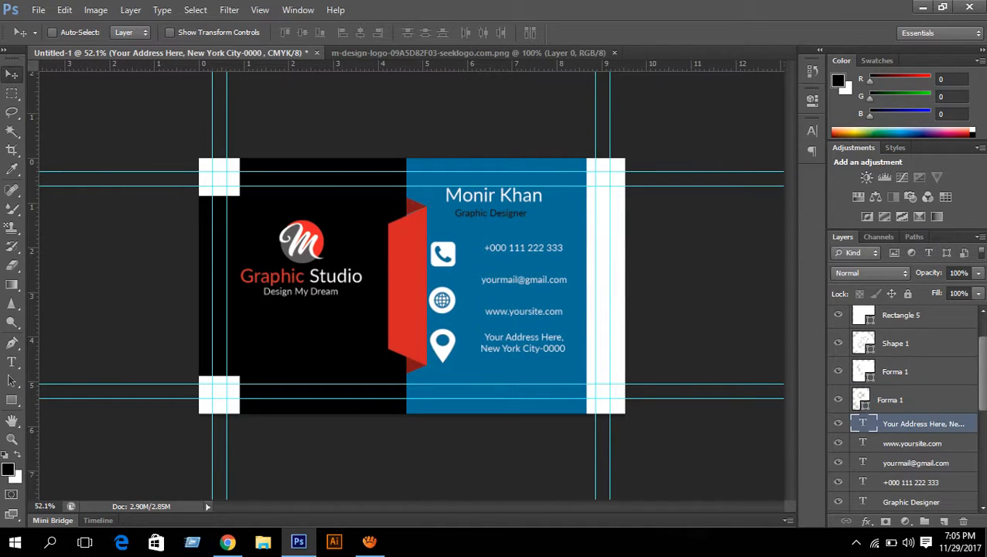
pyautogui.press('Left')
pyautogui.press('Left')
pyautogui.press('Left')
pyautogui.press('Left')
pyautogui.press('Left')
pyautogui.press('Left')
pyautogui.press('Left')
pyautogui.press('Left')
pyautogui.press('Left')
pyautogui.press('Left')
pyautogui.press('Left')
pyautogui.press('Left')
pyautogui.press('Left')
pyautogui.press('Left')
pyautogui.press('Left')
pyautogui.press('Left')
pyautogui.press('Left')
pyautogui.press('Left')
pyautogui.press('Left')
pyautogui.press('Left')
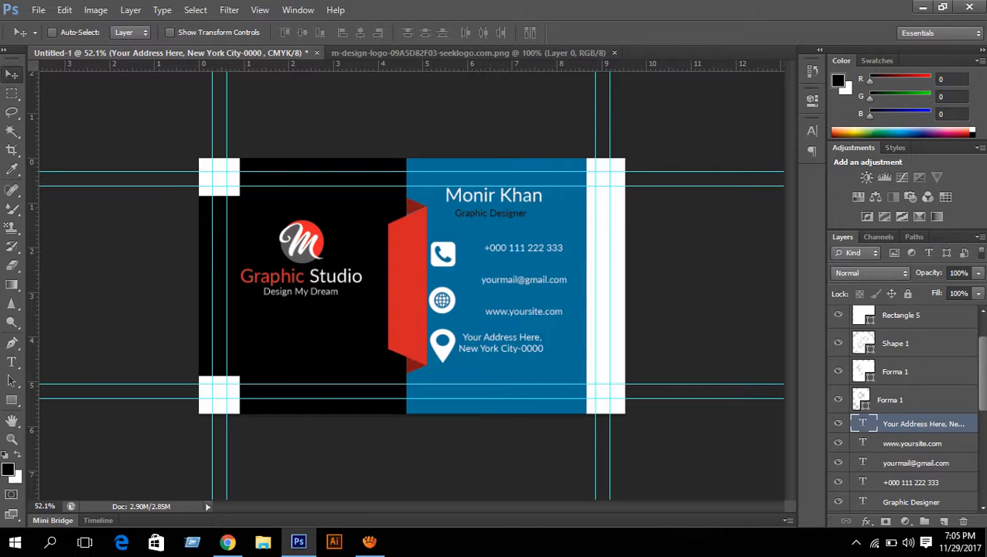
pyautogui.press('Right')
pyautogui.press('Right')
pyautogui.press('Right')
pyautogui.press('Right')
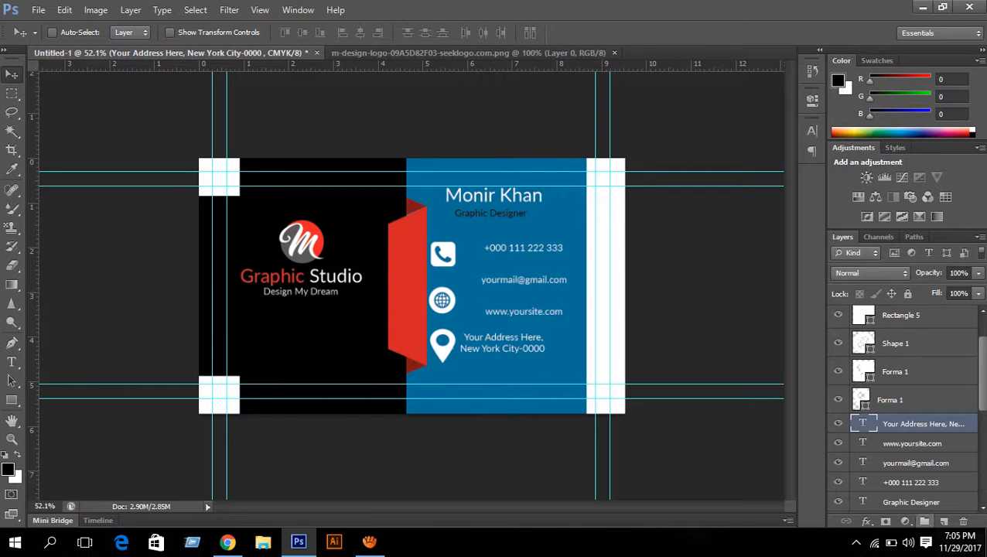
# - Shift the email and website texts left and stack the email above the website
pyautogui.click(912, 444)
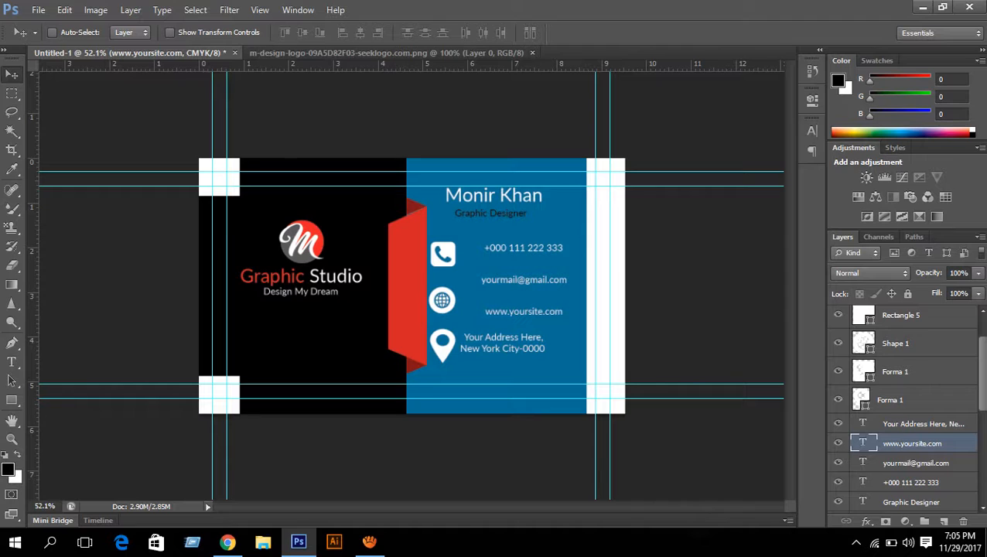
pyautogui.keyDown('ctrl'); pyautogui.click(916, 463); pyautogui.keyUp('ctrl')
pyautogui.press('Left')
pyautogui.press('Left')
pyautogui.press('Left')
pyautogui.press('Left')
pyautogui.press('Left')
pyautogui.press('Left')
pyautogui.press('Left')
pyautogui.press('Left')
pyautogui.press('Left')
pyautogui.press('Left')
pyautogui.press('Left')
pyautogui.press('Left')
pyautogui.press('Left')
pyautogui.press('Left')
pyautogui.press('Left')
pyautogui.press('Left')
pyautogui.press('Left')
pyautogui.press('Left')
pyautogui.press('Left')
pyautogui.press('Left')
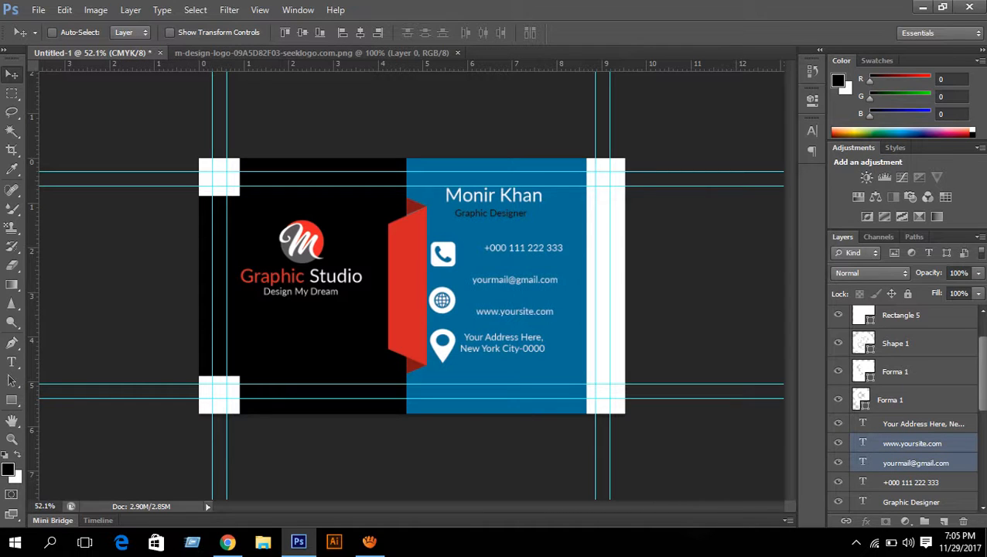
pyautogui.press('Left')
pyautogui.press('Left')
pyautogui.press('Left')
pyautogui.press('Left')
pyautogui.press('Left')
pyautogui.press('Left')
pyautogui.press('Left')
pyautogui.press('Left')
pyautogui.press('Left')
pyautogui.press('Left')
pyautogui.press('Left')
pyautogui.press('Left')
pyautogui.press('Left')
pyautogui.press('Left')
pyautogui.press('Left')
pyautogui.press('Left')
pyautogui.press('Left')
pyautogui.press('Left')
pyautogui.press('Left')
pyautogui.press('Left')
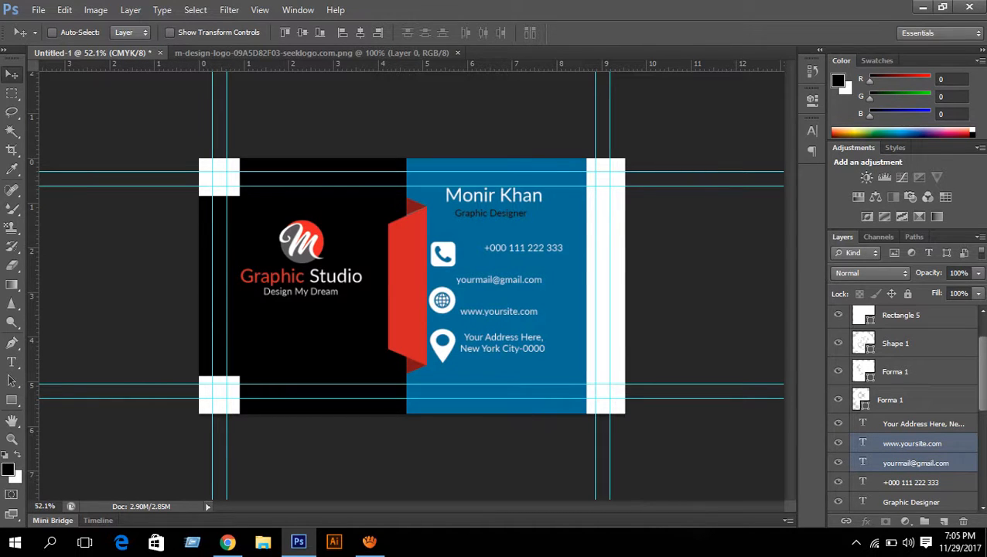
pyautogui.click(913, 444)
pyautogui.press('Up')
pyautogui.press('Up')
pyautogui.press('Up')
pyautogui.press('Up')
pyautogui.press('Up')
pyautogui.press('Up')
pyautogui.press('Up')
pyautogui.press('Up')
pyautogui.press('Up')
pyautogui.press('Up')
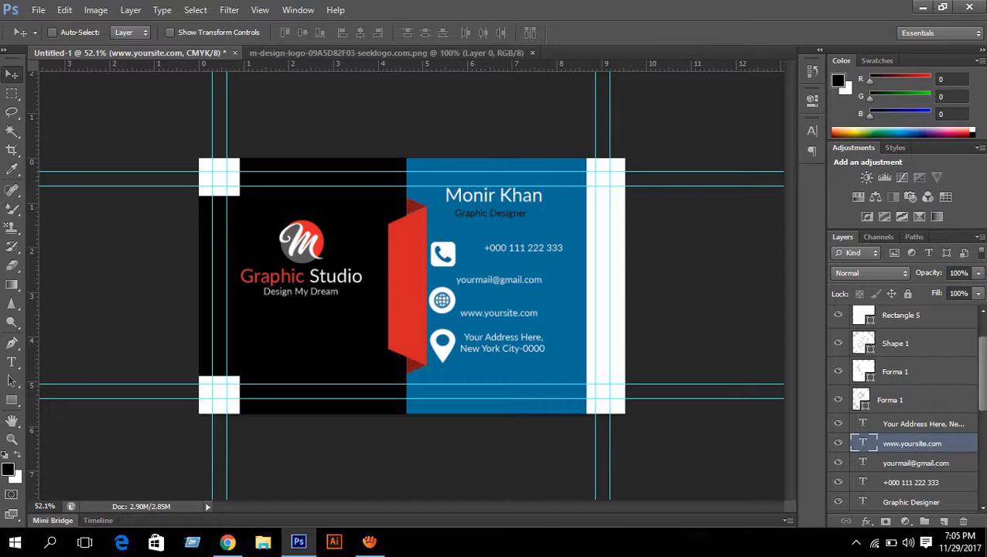
pyautogui.click(916, 462)
pyautogui.press('Down')
pyautogui.press('Down')
pyautogui.press('Down')
pyautogui.press('Down')
pyautogui.press('Down')
pyautogui.press('Down')
pyautogui.press('Down')
pyautogui.press('Down')
pyautogui.press('Down')
pyautogui.press('Down')
pyautogui.press('Down')
pyautogui.press('Down')
pyautogui.press('Down')
pyautogui.press('Down')
pyautogui.press('Down')
pyautogui.press('Down')
pyautogui.press('Down')
pyautogui.press('Down')
pyautogui.press('Down')
pyautogui.press('Down')
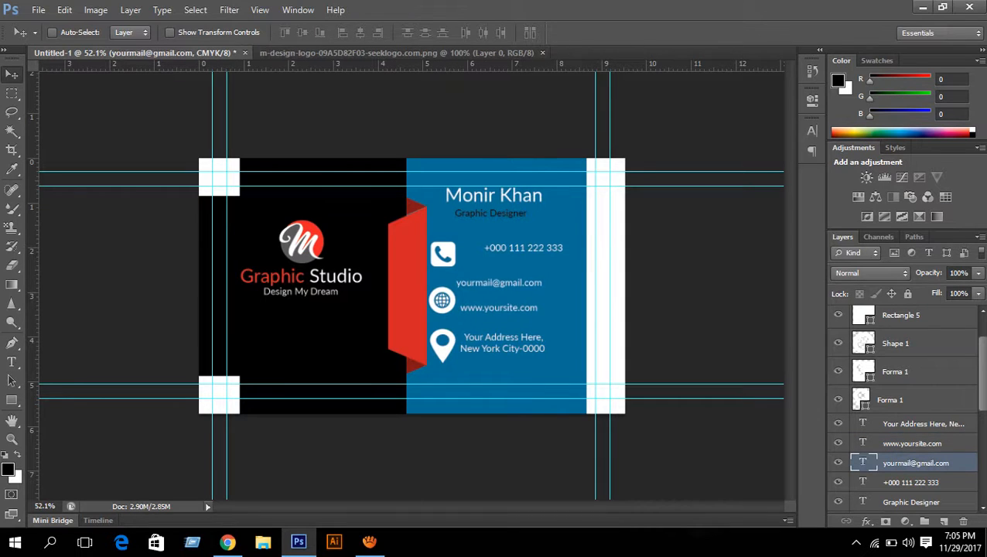
pyautogui.press('Right')
pyautogui.press('Right')
pyautogui.press('Right')
pyautogui.press('Right')
pyautogui.press('Right')
pyautogui.press('Right')
pyautogui.press('Right')
pyautogui.press('Right')
pyautogui.press('Right')
pyautogui.press('Right')
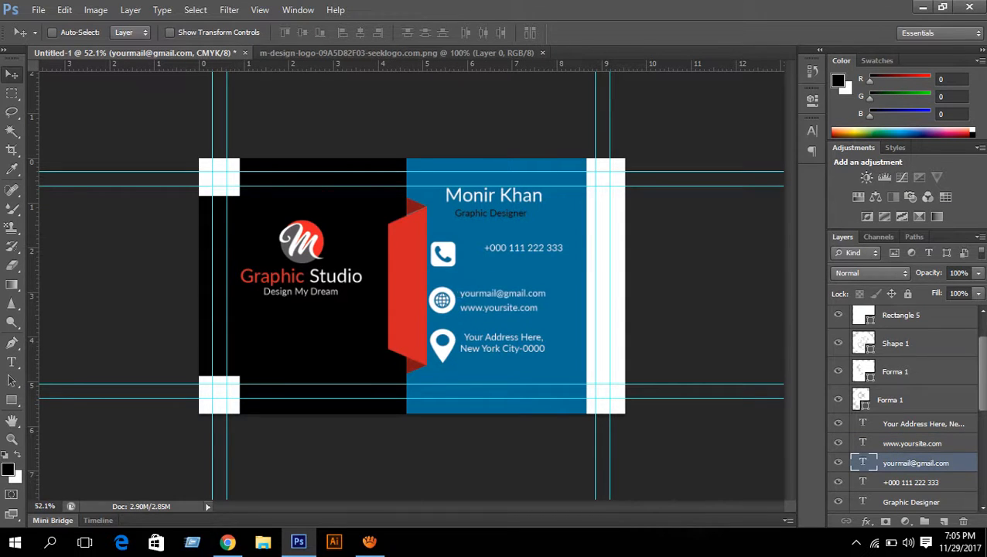
pyautogui.press('Down')
# - Align the email and website left edges and nudge the email up slightly
pyautogui.keyDown('ctrl'); pyautogui.click(912, 443); pyautogui.keyUp('ctrl')
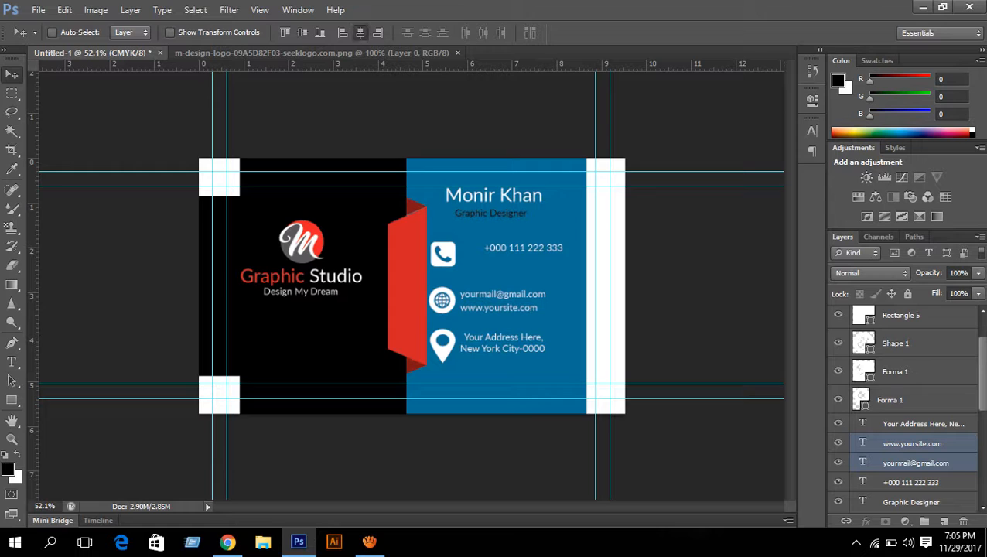
pyautogui.click(359, 32)
pyautogui.click(343, 32)
pyautogui.scroll(6, 503, 298)
pyautogui.scroll(-5, 503, 297)
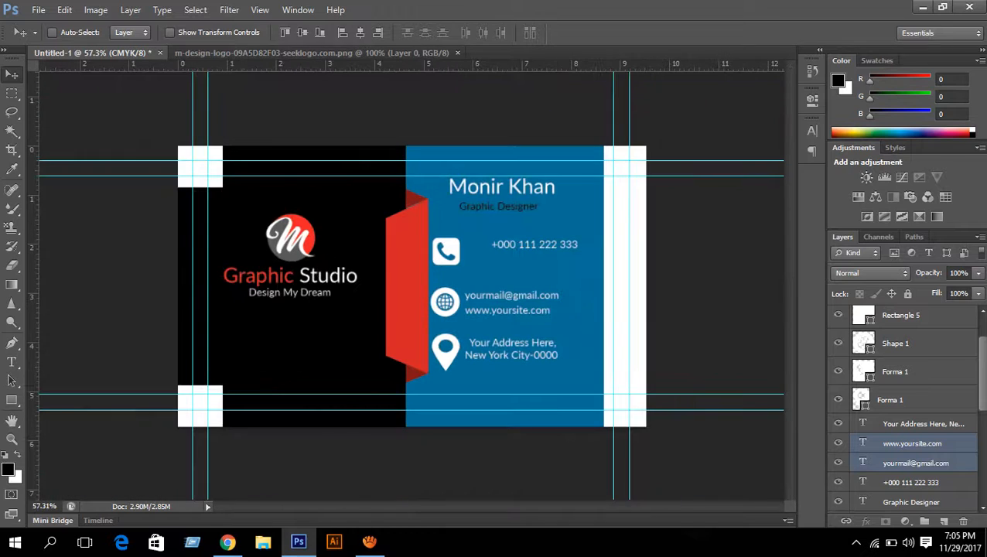
pyautogui.click(913, 443)
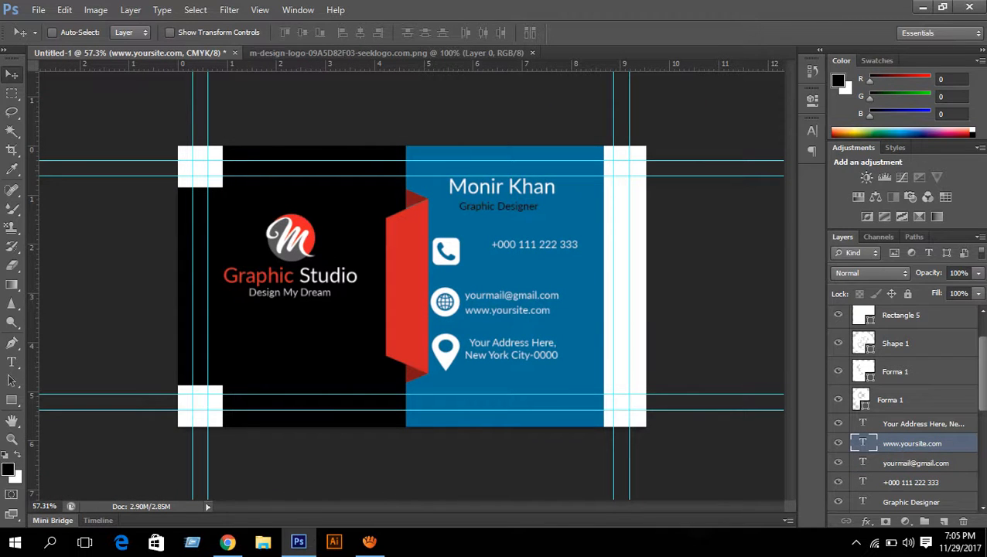
pyautogui.click(915, 462)
pyautogui.press('Up')
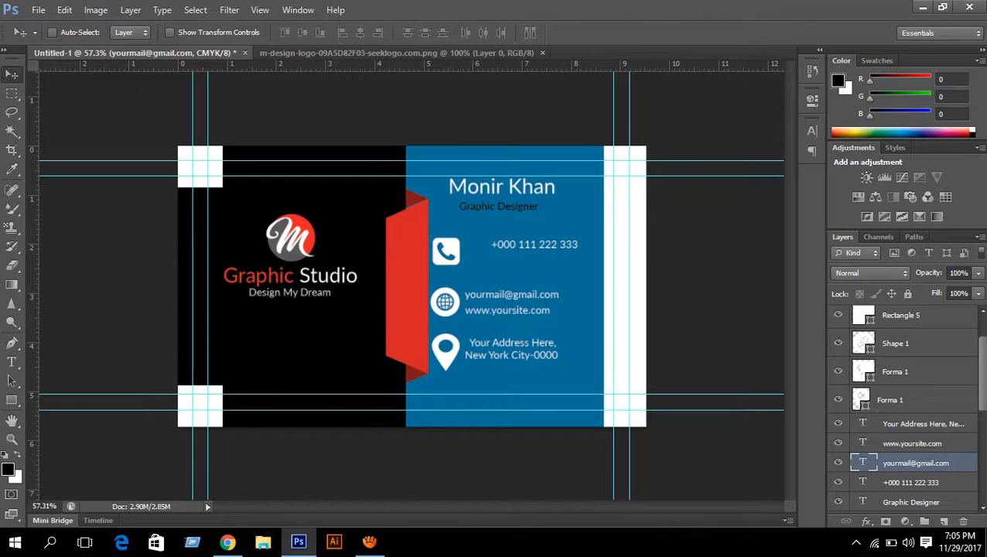
# - Move the phone number text left and down beside its icon
pyautogui.click(911, 482)
pyautogui.press('Down')
pyautogui.hotkey('shift', 'Left')
pyautogui.hotkey('shift', 'Left')
pyautogui.hotkey('shift', 'Left')
pyautogui.hotkey('shift', 'Left')
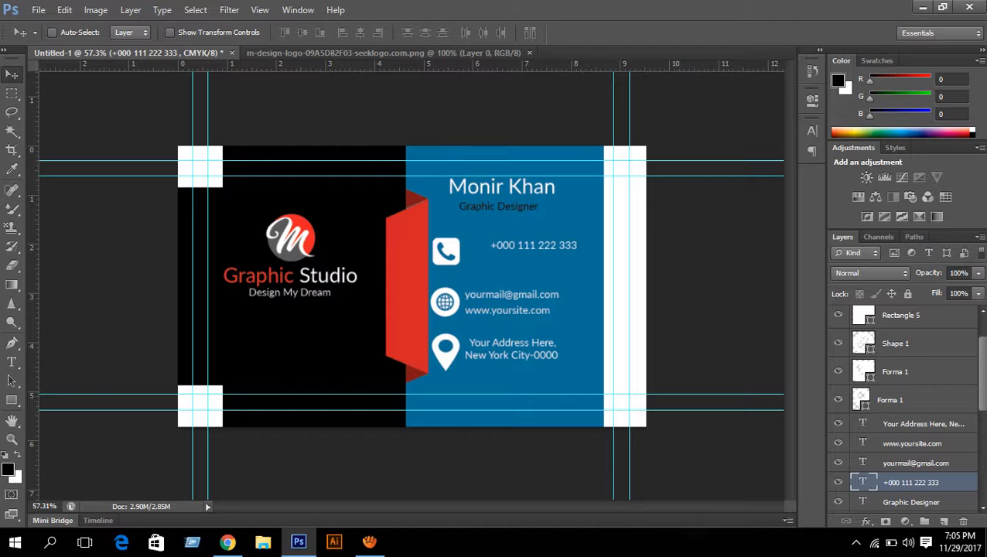
pyautogui.hotkey('shift', 'Left')
pyautogui.hotkey('shift', 'Left')
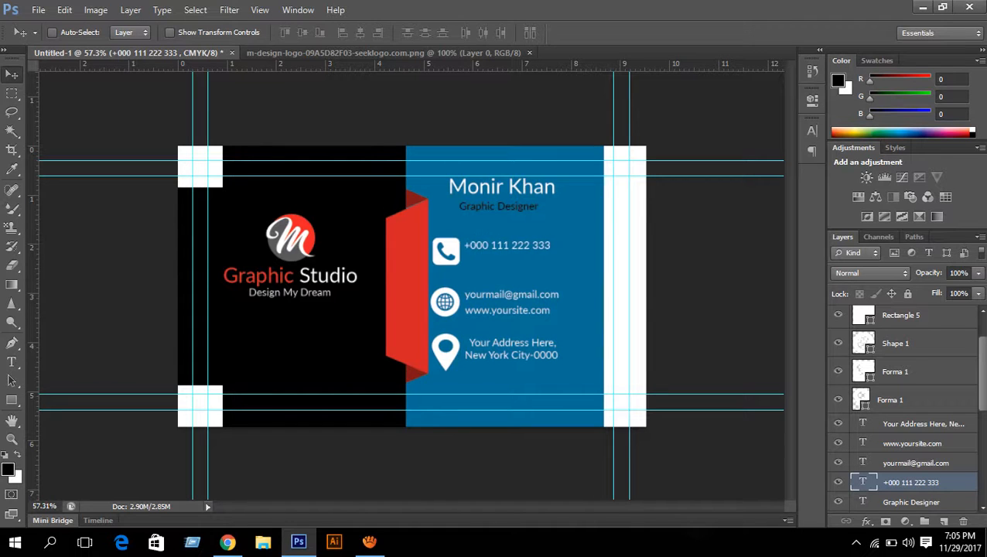
pyautogui.press('Down')
pyautogui.press('Down')
pyautogui.press('Down')
# - Align the left edges of all four contact text layers
pyautogui.click(921, 424)
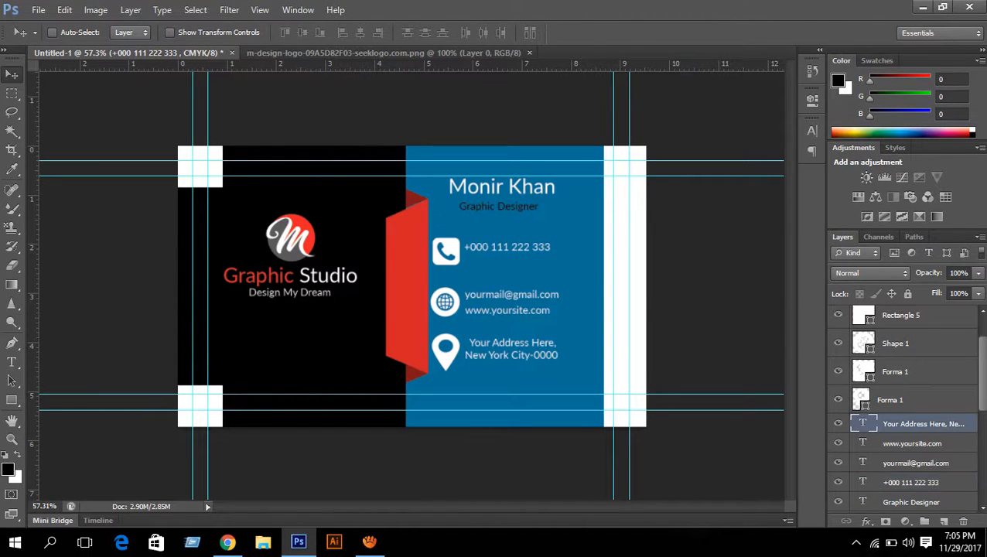
pyautogui.scroll(-1, 905, 406)
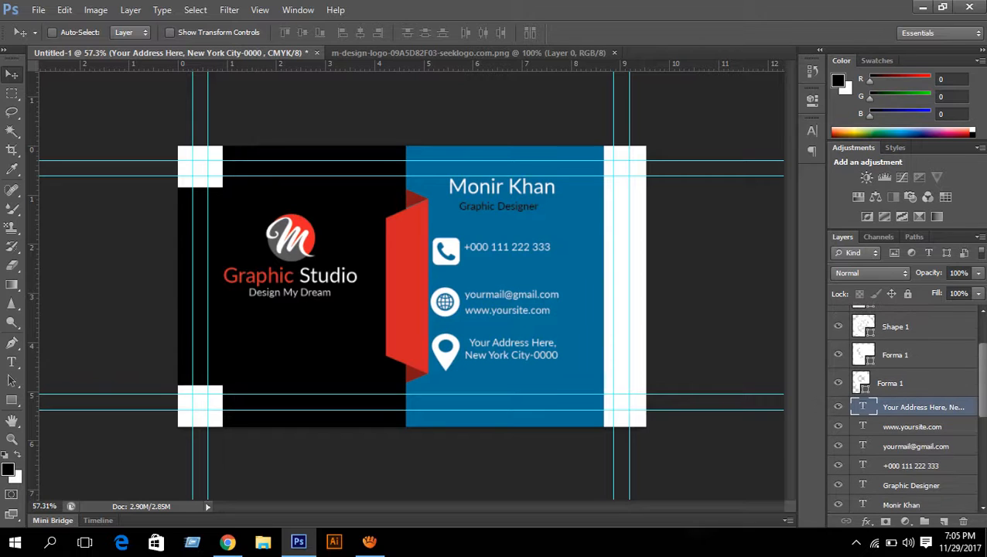
pyautogui.keyDown('shift'); pyautogui.click(911, 466); pyautogui.keyUp('shift')
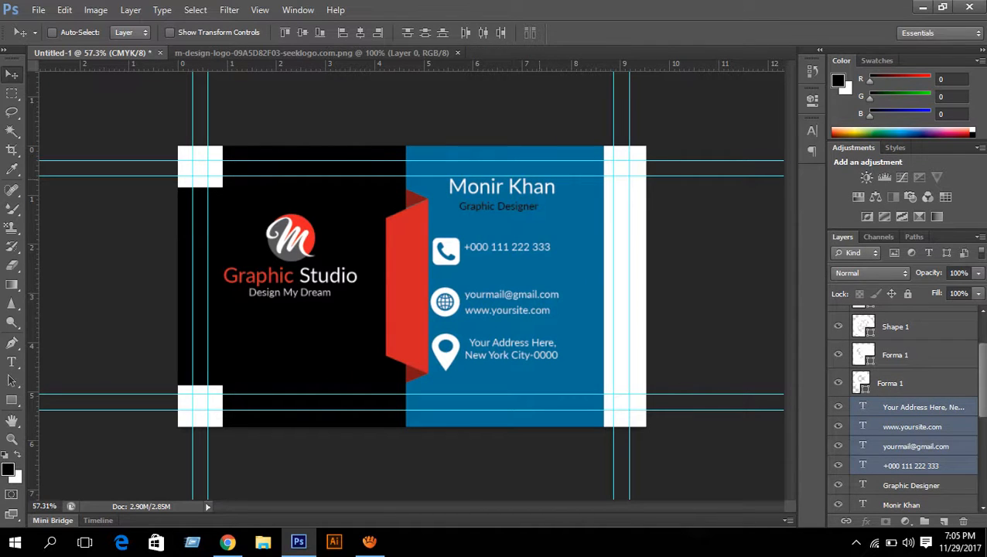
pyautogui.click(343, 33)
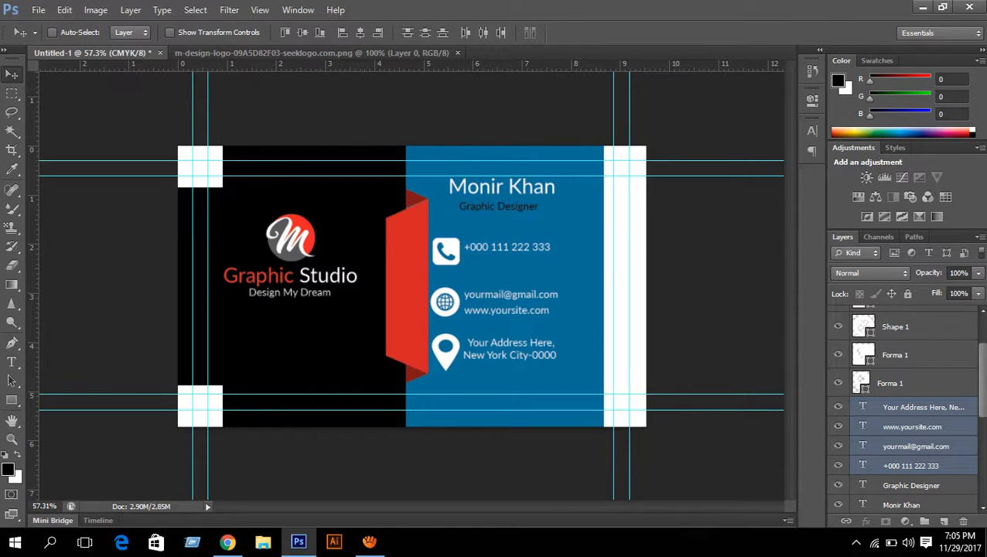
# - Duplicate the phone number text and place the copy as a second line beneath it
pyautogui.click(911, 466)
pyautogui.hotkey('ctrl', 'j')
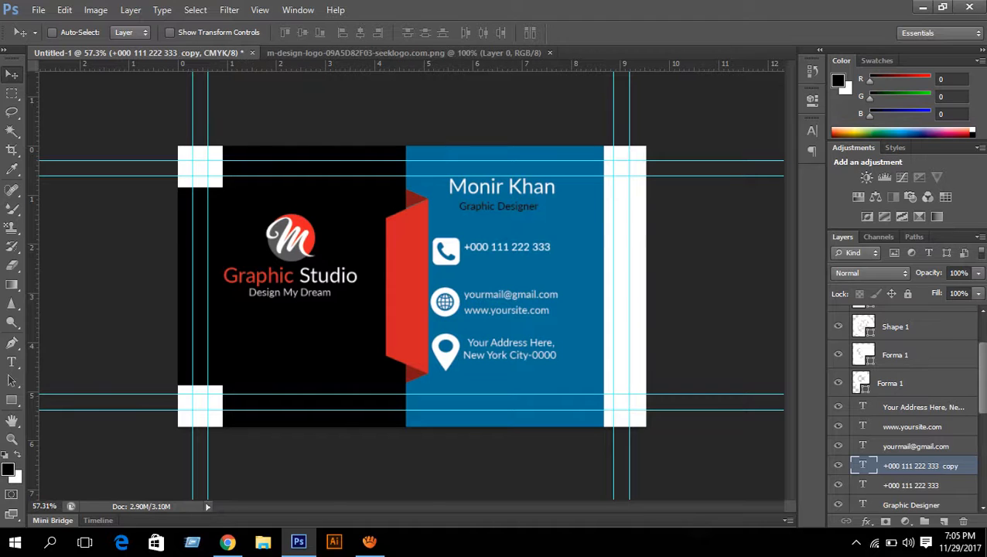
pyautogui.press('Down')
pyautogui.press('Down')
pyautogui.press('Down')
pyautogui.press('Down')
pyautogui.press('Down')
pyautogui.press('Down')
pyautogui.press('Down')
pyautogui.press('Down')
pyautogui.press('Down')
pyautogui.press('Down')
pyautogui.press('Down')
pyautogui.press('Down')
pyautogui.press('Down')
pyautogui.press('Down')
pyautogui.press('Down')
pyautogui.press('Down')
pyautogui.press('Down')
pyautogui.press('Down')
pyautogui.press('Down')
pyautogui.press('Down')
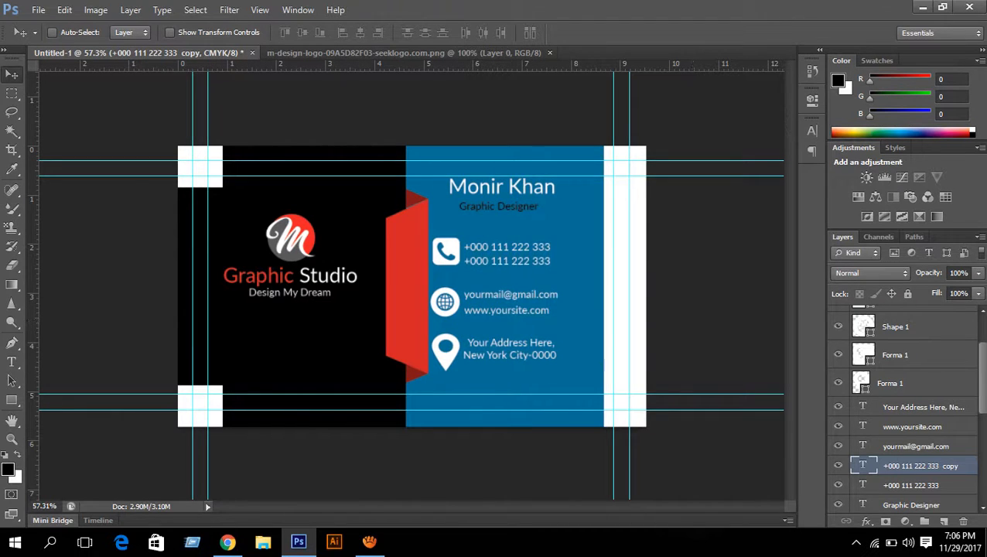
pyautogui.click(911, 485)
pyautogui.press('Up')
pyautogui.press('Up')
pyautogui.press('Up')
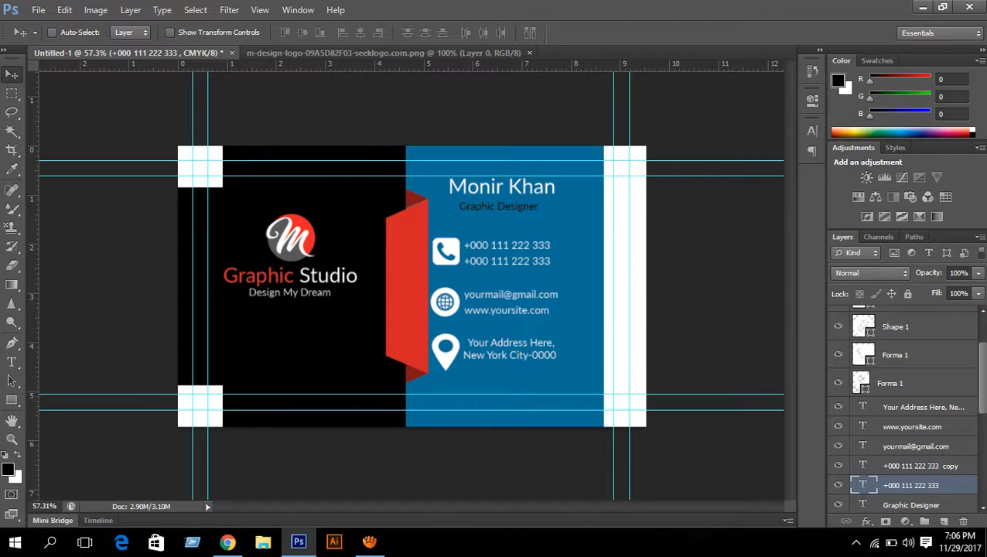
# - Toggle visibility of the corner square, globe and phone icons to find their layers
pyautogui.scroll(1, 904, 406)
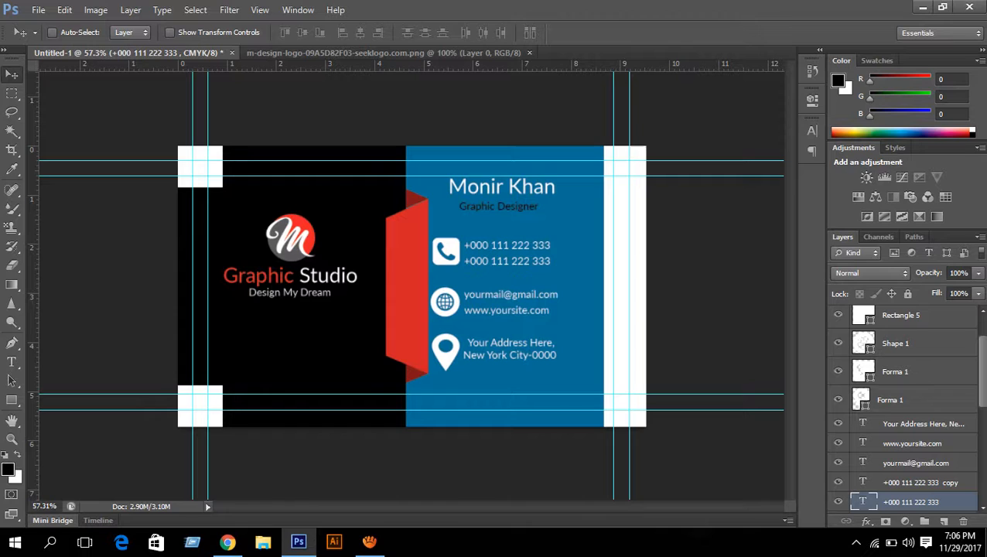
pyautogui.click(838, 314)
pyautogui.click(838, 314)
pyautogui.click(838, 343)
pyautogui.click(837, 342)
pyautogui.click(837, 371)
pyautogui.click(838, 371)
# - Select the Forma 1 and Shape 1 icon layers together with the contact text layers
pyautogui.click(895, 372)
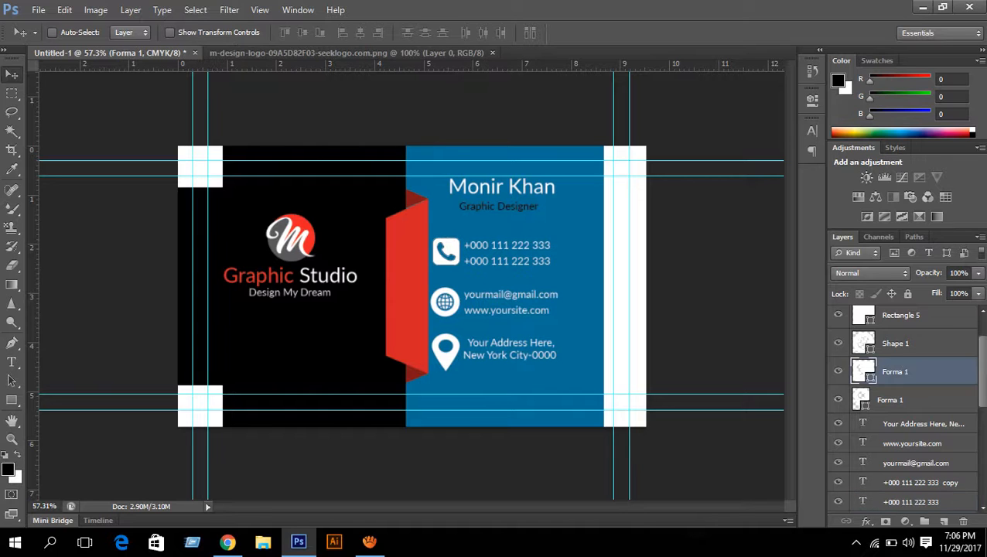
pyautogui.scroll(-4, 895, 372)
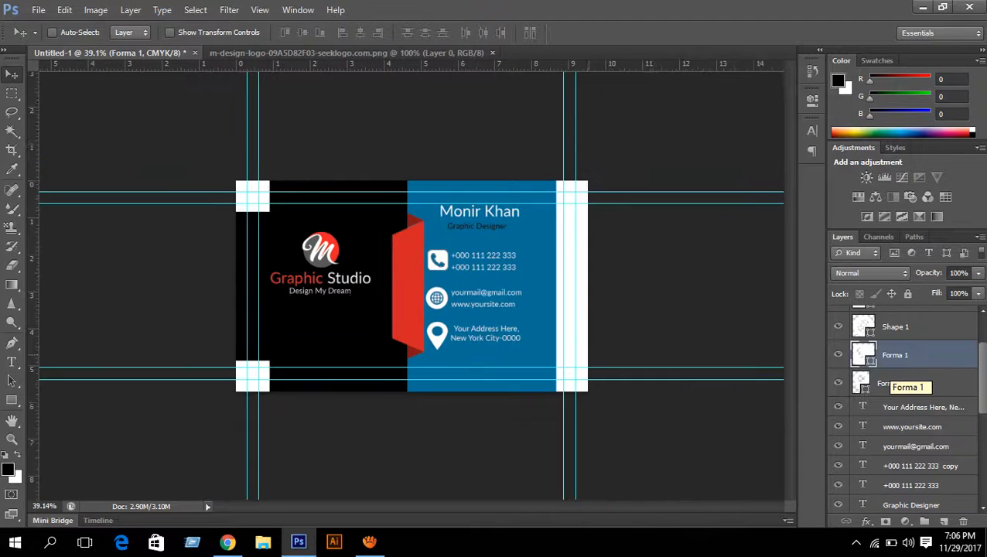
pyautogui.scroll(5, 896, 372)
pyautogui.scroll(-2, 896, 372)
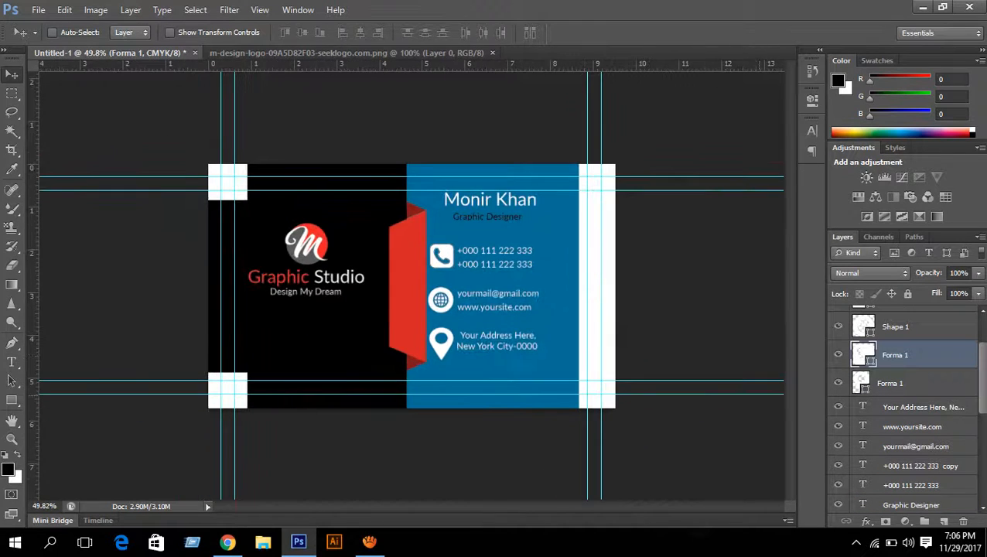
pyautogui.scroll(2, 904, 387)
pyautogui.click(895, 360)
pyautogui.scroll(-6, 904, 363)
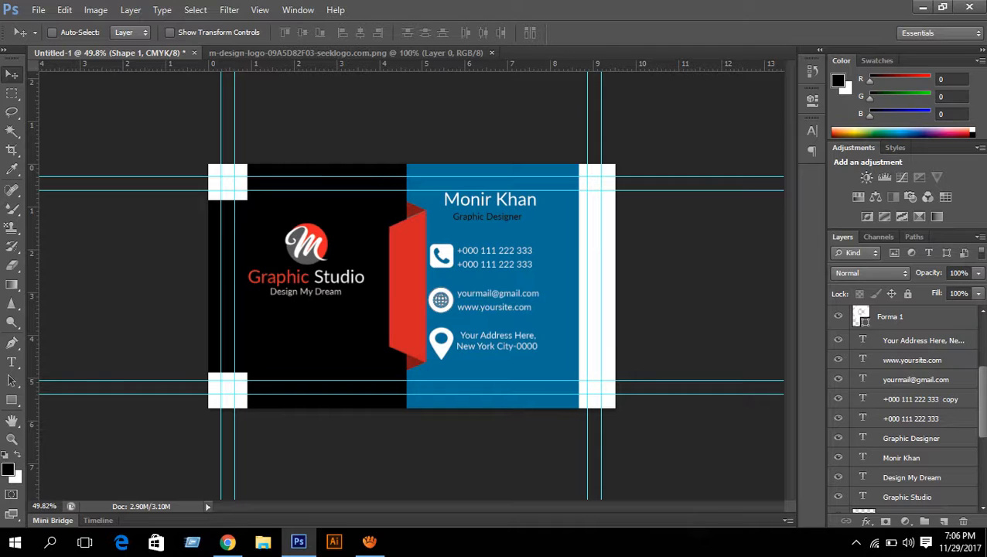
pyautogui.keyDown('shift'); pyautogui.click(911, 419); pyautogui.keyUp('shift')
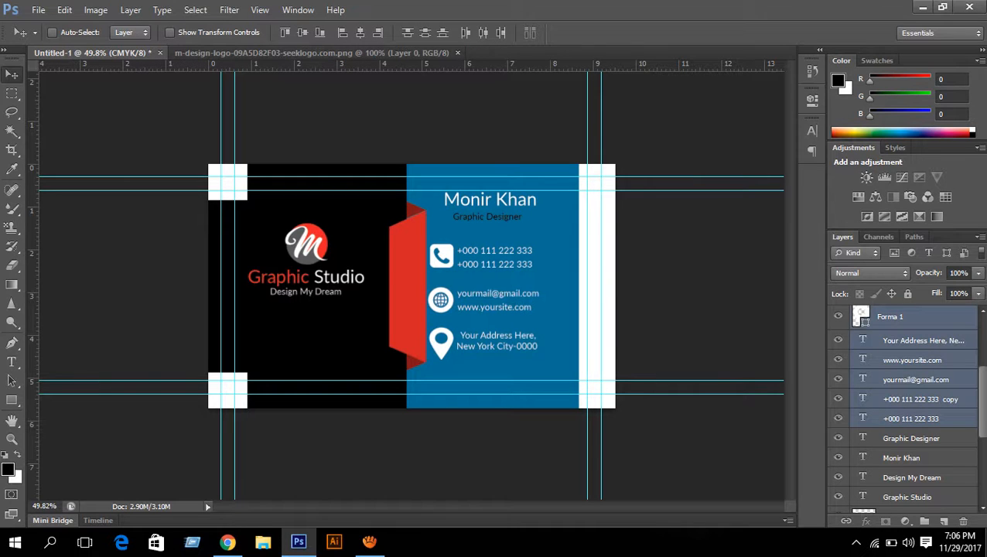
pyautogui.scroll(4, 905, 402)
# - Nudge the contact icons and text down and to the right with arrow keys
pyautogui.press('Down')
pyautogui.press('Down')
pyautogui.press('Down')
pyautogui.press('Down')
pyautogui.press('Down')
pyautogui.press('Down')
pyautogui.press('Down')
pyautogui.press('Down')
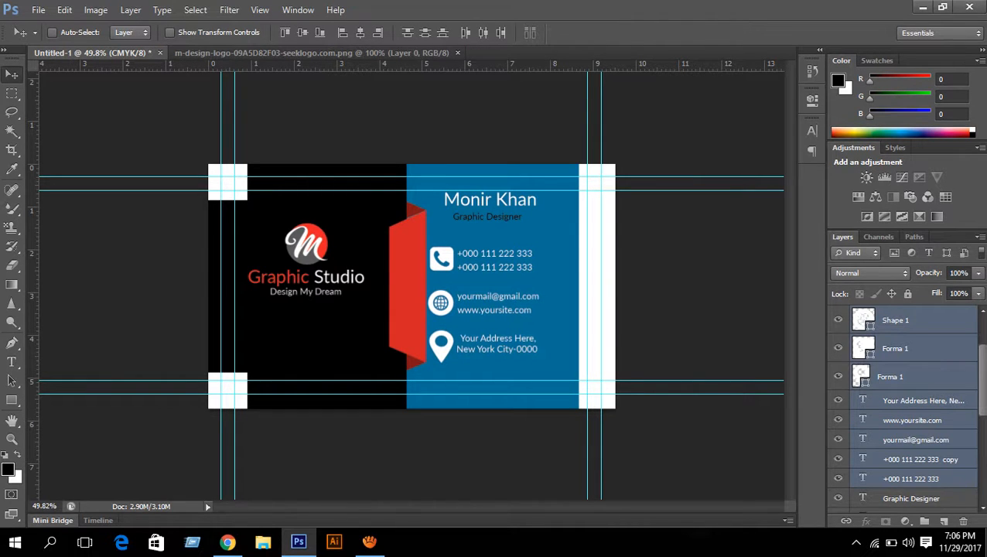
pyautogui.press('Right')
pyautogui.press('Right')
pyautogui.press('Right')
pyautogui.press('Right')
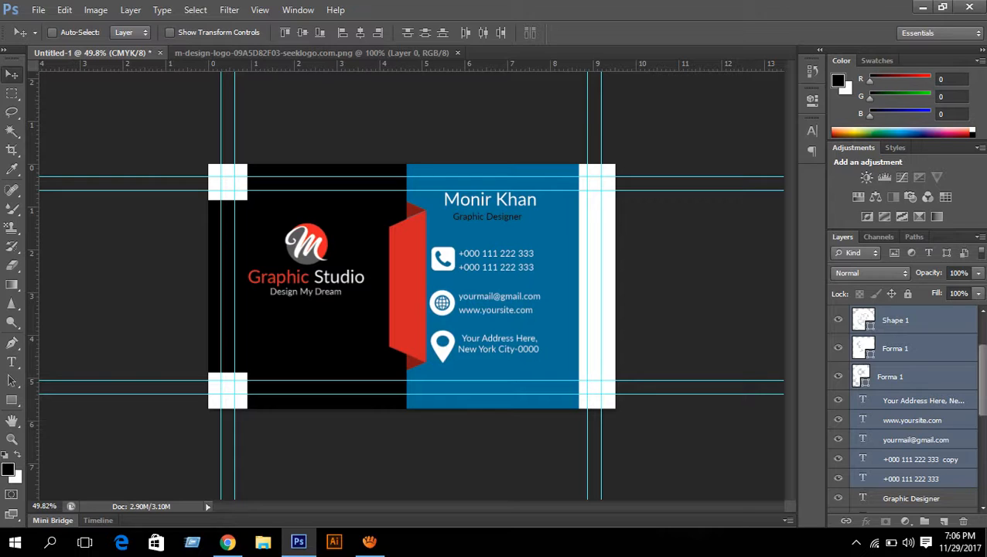
pyautogui.press('Down')
pyautogui.press('Down')
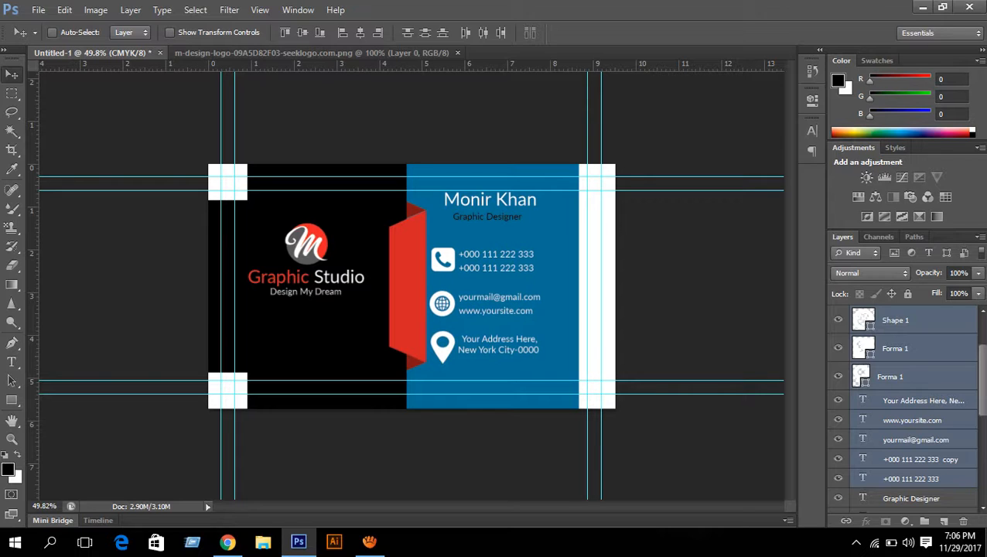
pyautogui.press('Right')
pyautogui.press('Right')
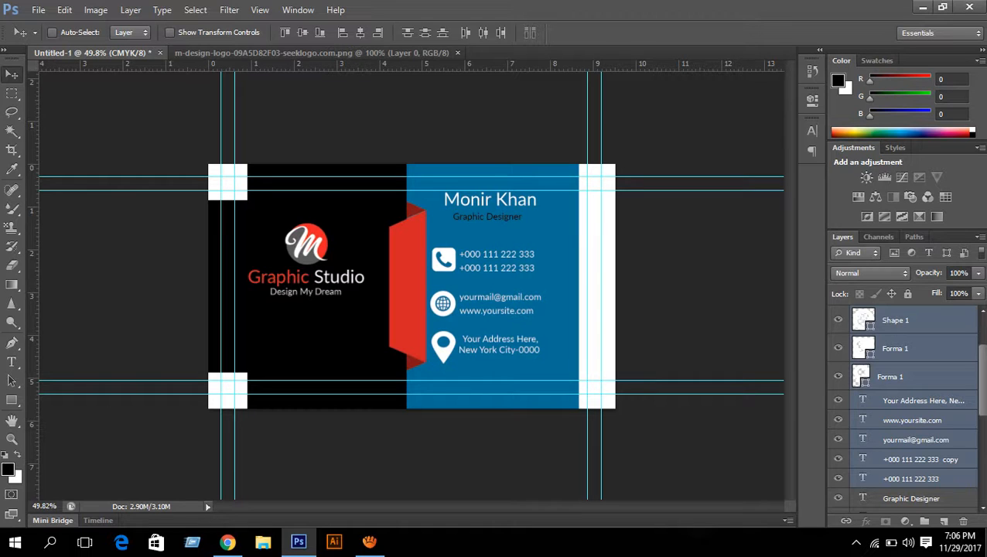
pyautogui.press('Down')
pyautogui.press('Down')
pyautogui.press('Down')
pyautogui.press('Down')
pyautogui.press('Down')
pyautogui.press('Down')
pyautogui.press('Down')
pyautogui.press('Down')
pyautogui.press('Down')
pyautogui.press('Down')
pyautogui.press('Down')
pyautogui.press('Down')
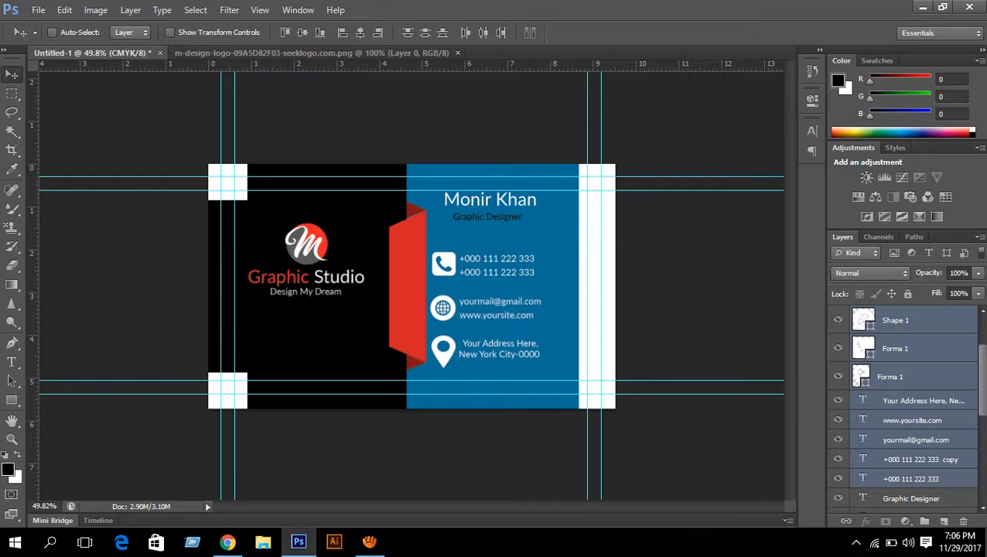
# - Group the Shape 1 and both Forma 1 icon layers into a group named 'icon'
pyautogui.click(913, 348)
pyautogui.scroll(2, 913, 349)
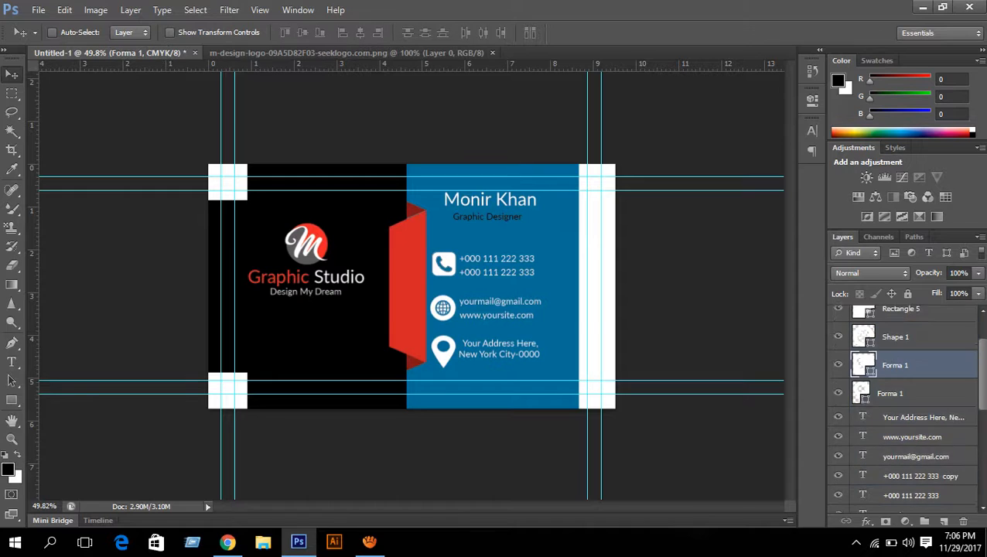
pyautogui.click(912, 353)
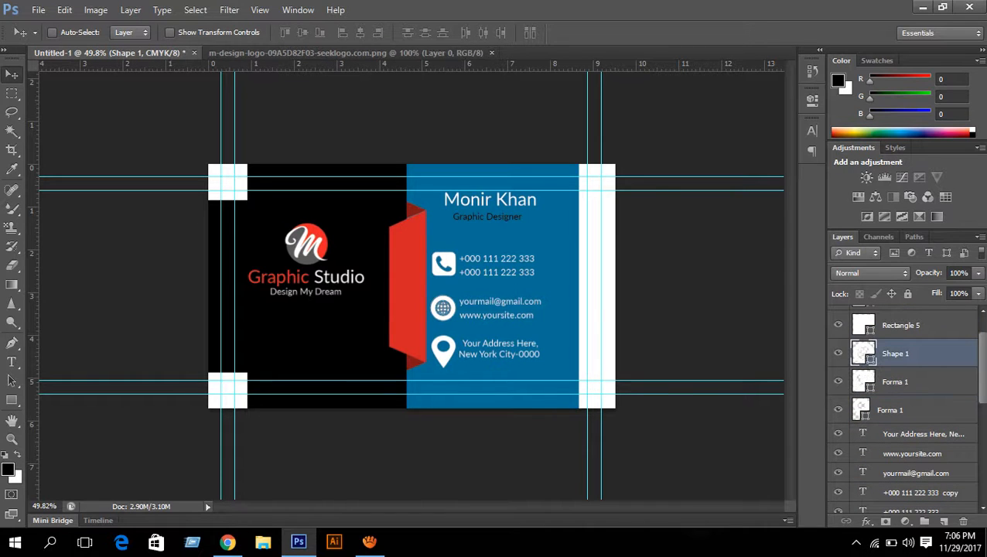
pyautogui.keyDown('shift'); pyautogui.click(913, 409); pyautogui.keyUp('shift')
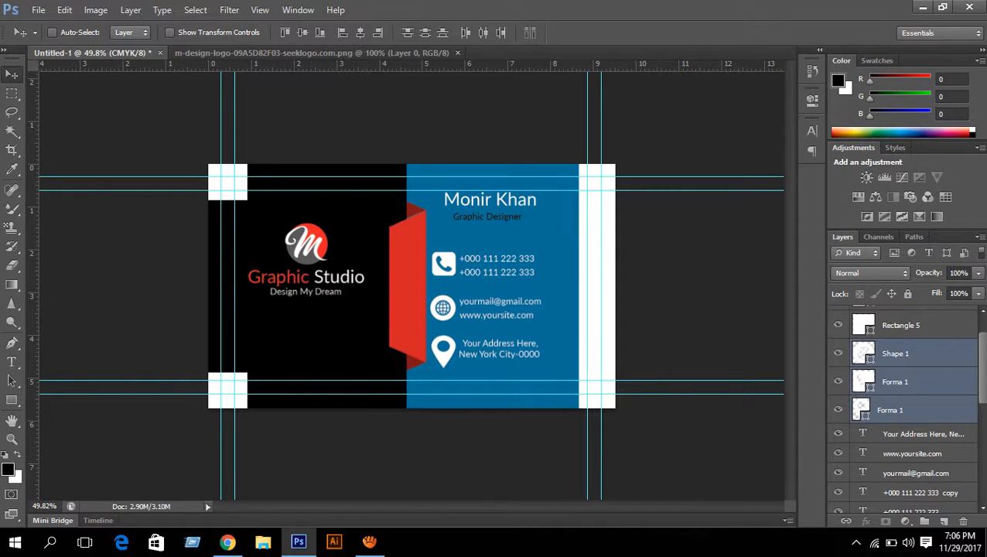
pyautogui.hotkey('ctrl', 'g')
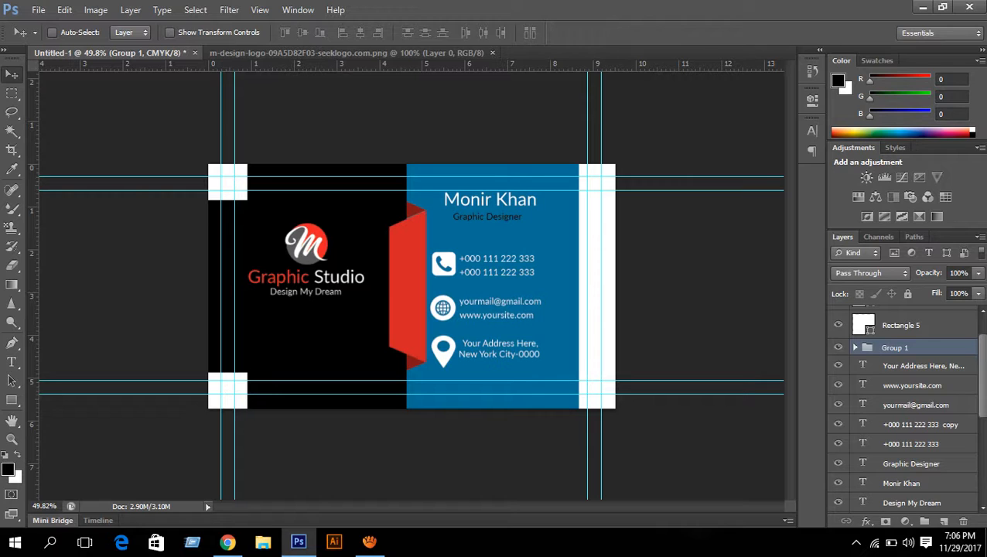
pyautogui.doubleClick(895, 347)
pyautogui.write('icon')
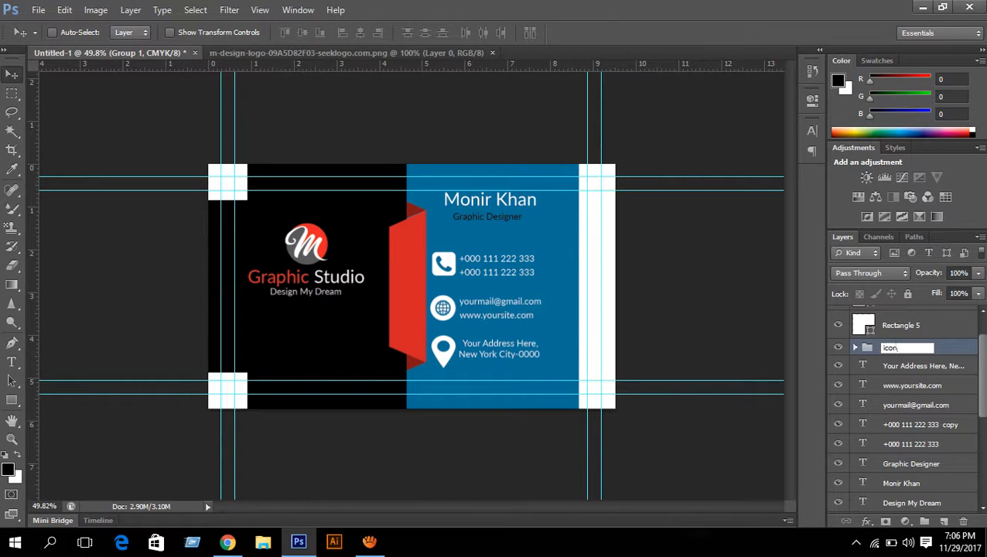
pyautogui.press('Return')
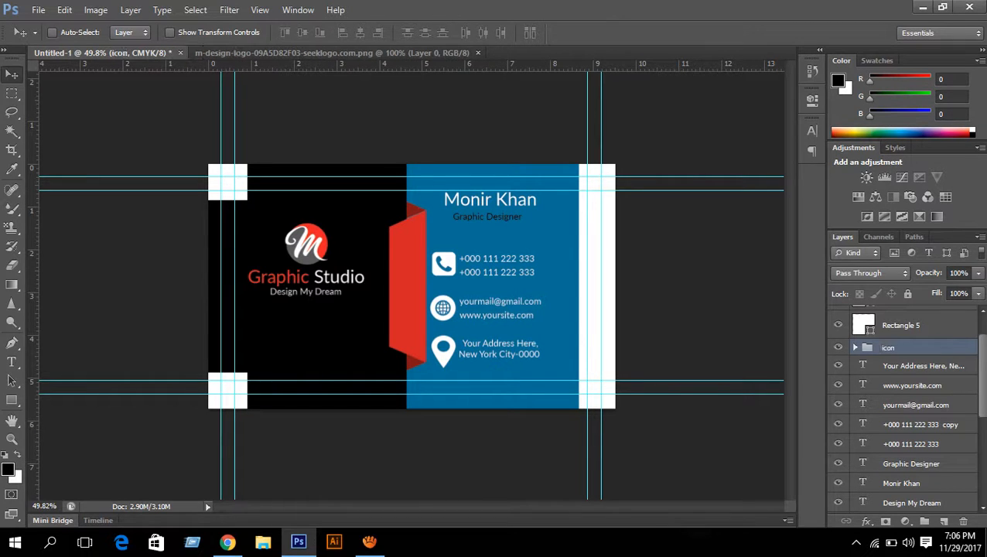
# - Select the text layers from the address line down to Graphic Studio
pyautogui.scroll(2, 904, 402)
pyautogui.scroll(-2, 905, 403)
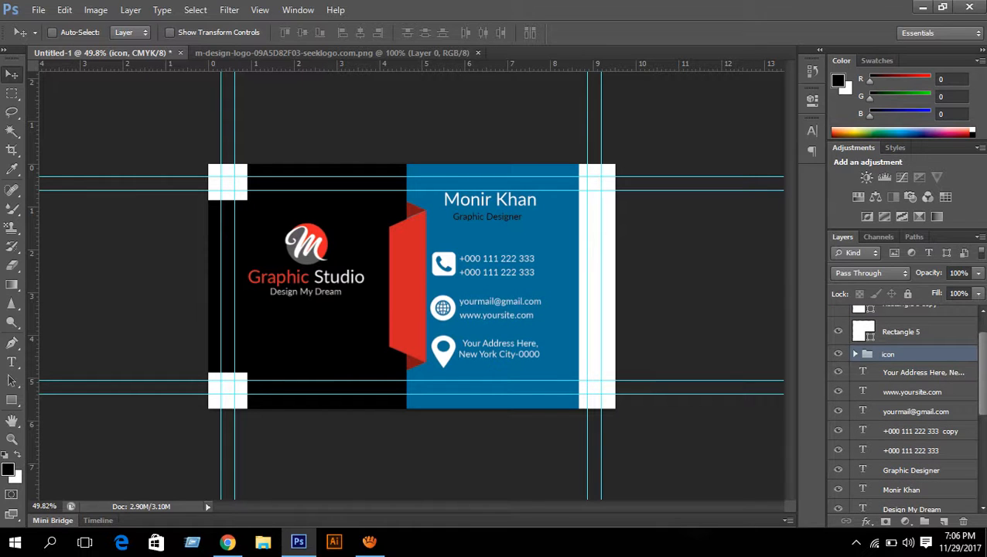
pyautogui.click(923, 372)
pyautogui.scroll(-1, 923, 372)
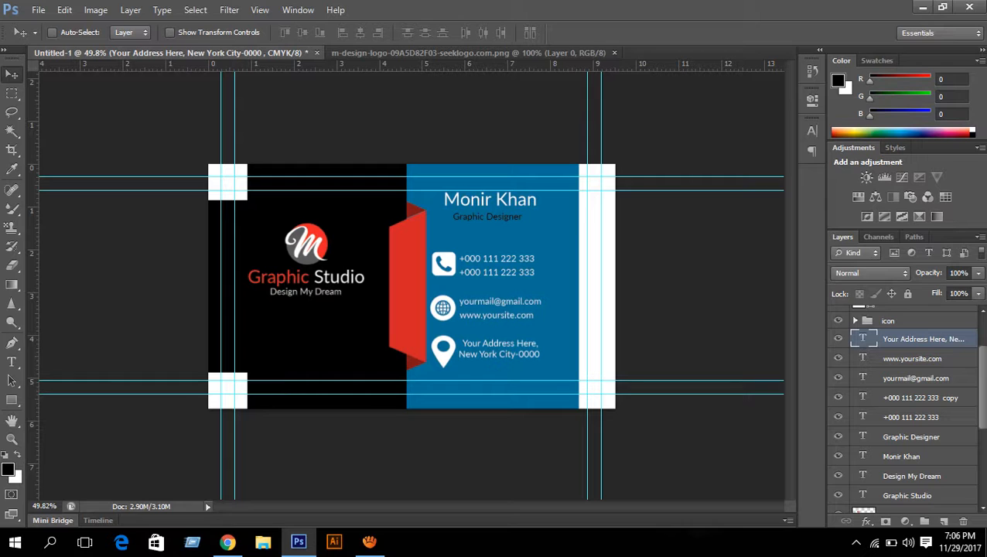
pyautogui.scroll(-5, 905, 406)
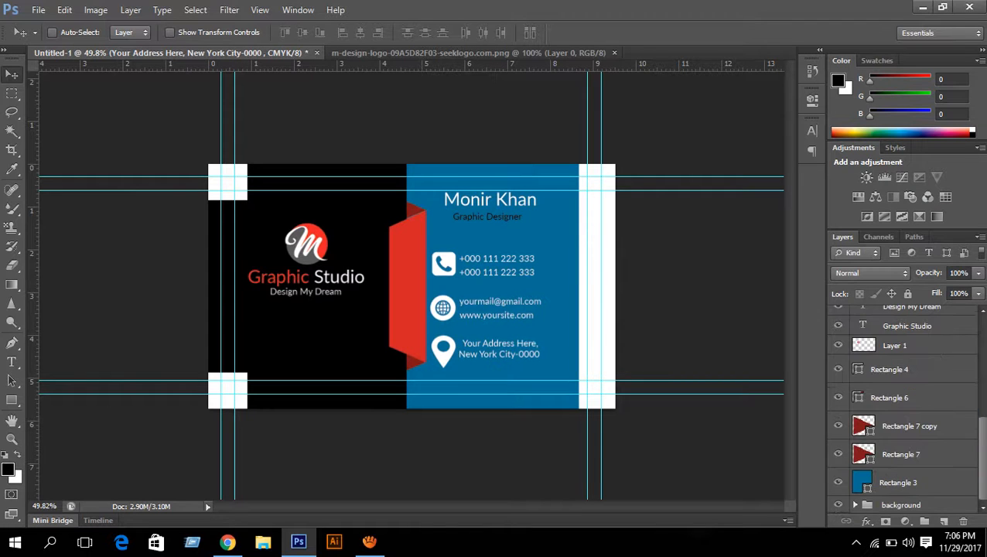
pyautogui.keyDown('shift'); pyautogui.click(906, 325); pyautogui.keyUp('shift')
pyautogui.scroll(5, 905, 402)
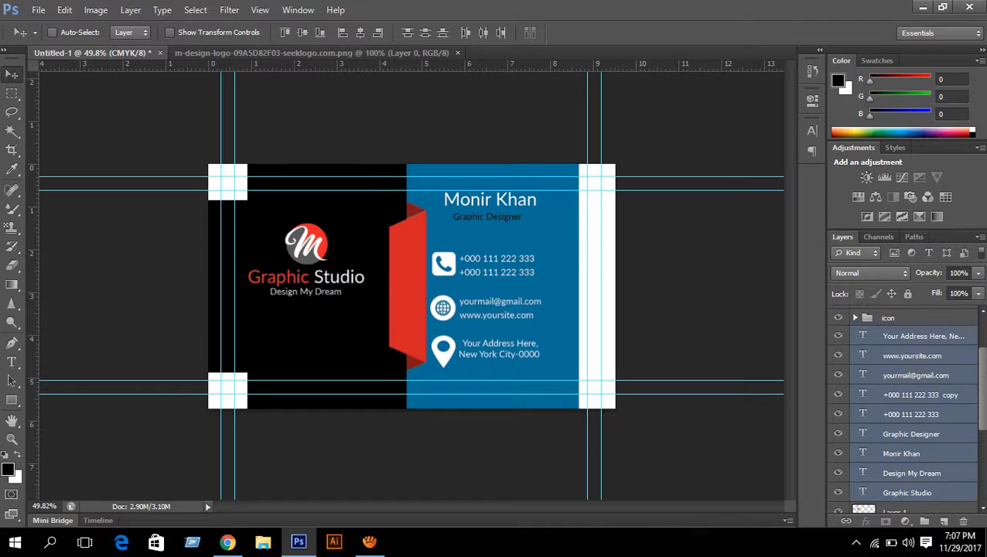
# - Group the selected text layers and name the group 'tect & Contect information'
pyautogui.hotkey('ctrl', 'g')
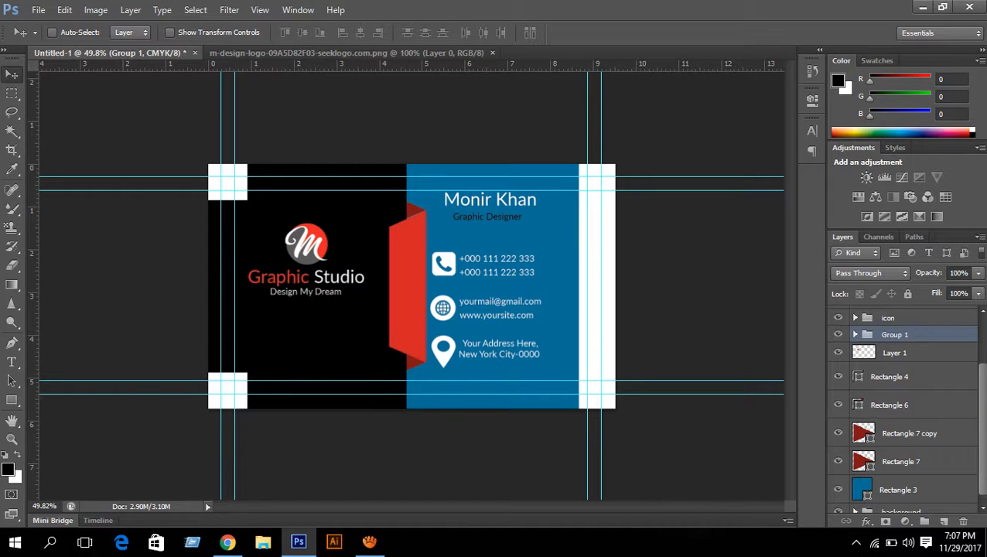
pyautogui.doubleClick(895, 335)
pyautogui.write('te')
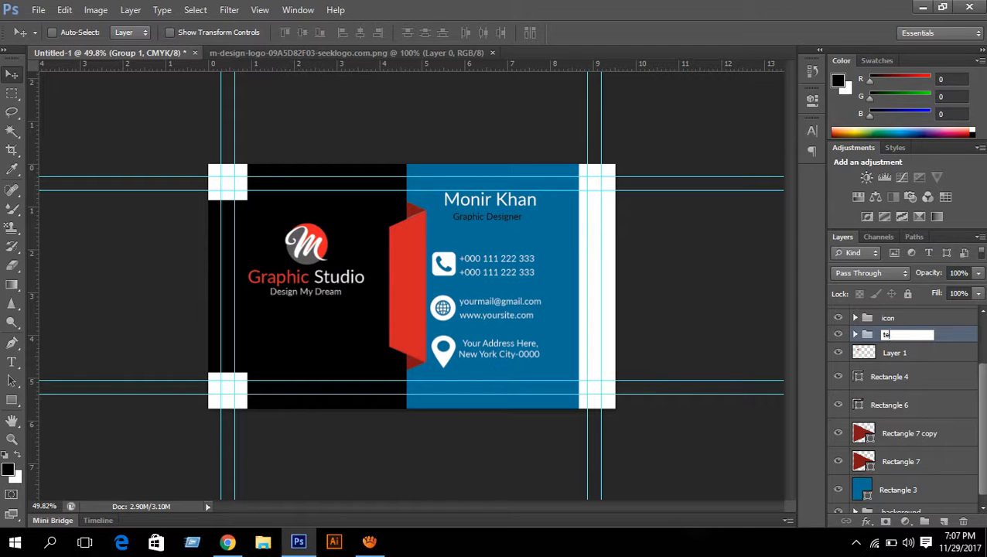
pyautogui.write('ct & Contect informat')
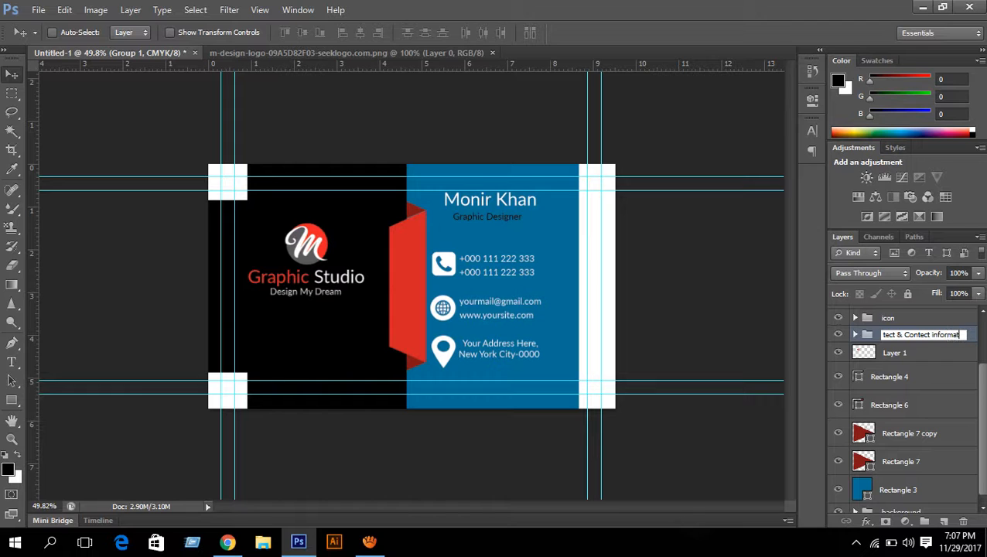
pyautogui.write('ion')
pyautogui.press('Return')
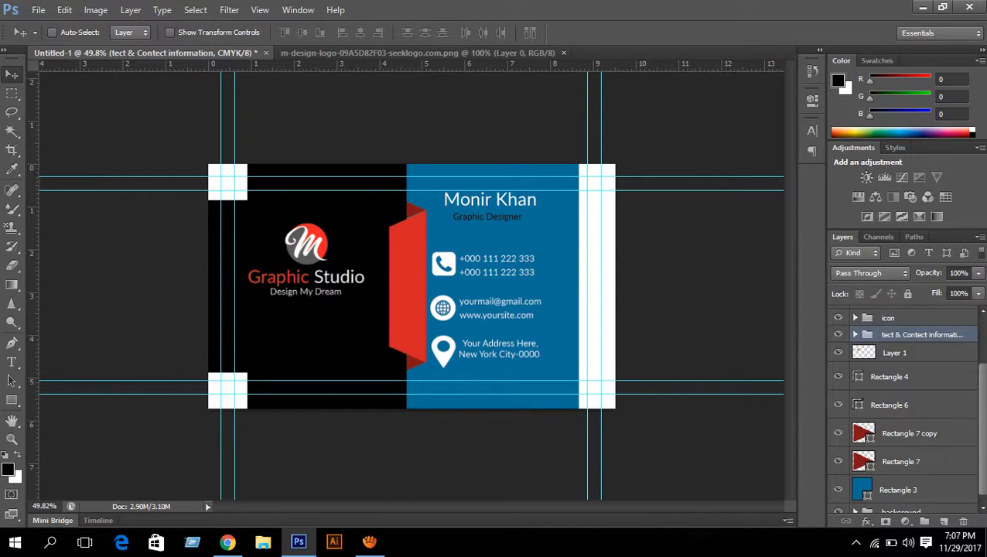
# - Select the Rectangle 5 copy and Rectangle 5 layers
pyautogui.scroll(3, 909, 348)
pyautogui.click(910, 334)
pyautogui.keyDown('shift'); pyautogui.click(901, 362); pyautogui.keyUp('shift')
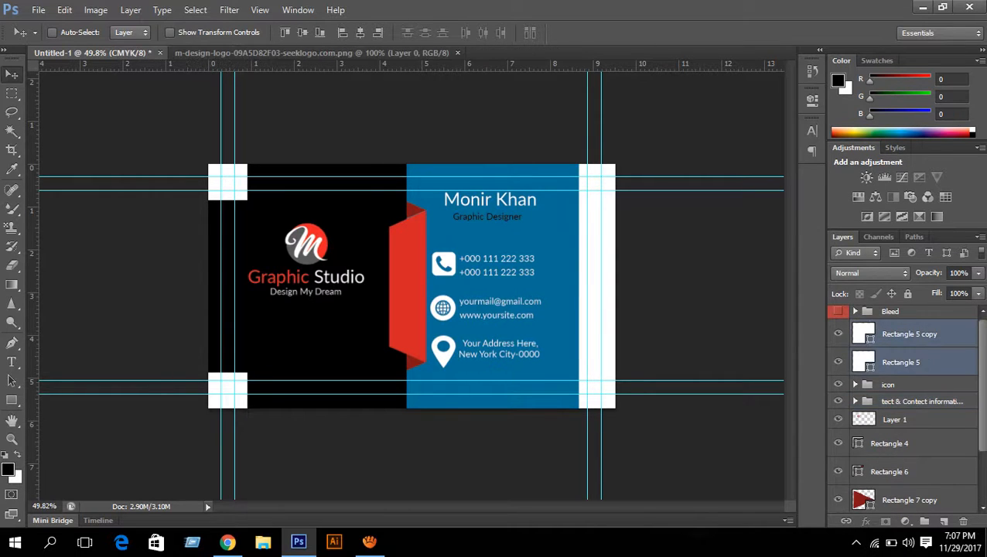
pyautogui.scroll(-1, 905, 407)
pyautogui.scroll(1, 904, 407)
pyautogui.scroll(1, 905, 408)
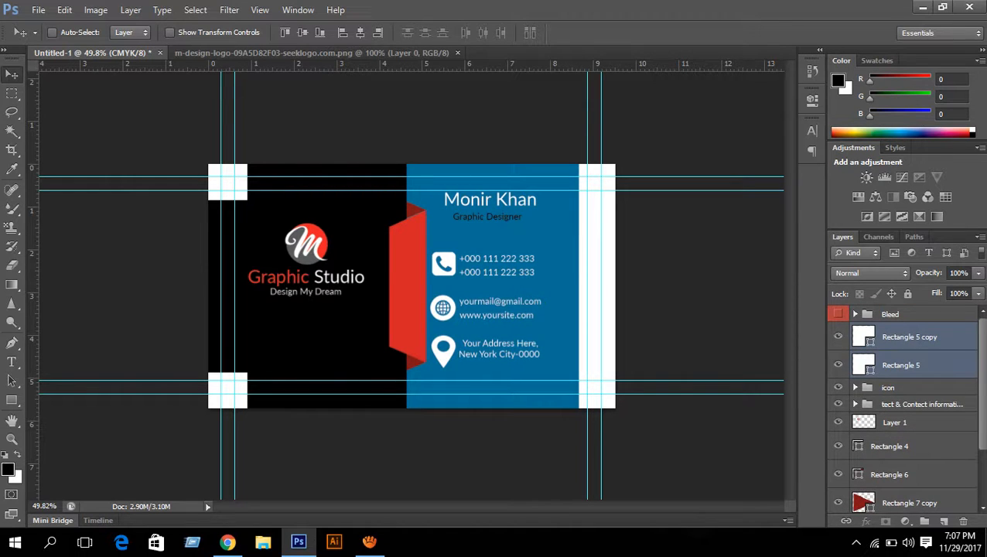
pyautogui.scroll(-3, 905, 408)
pyautogui.scroll(2, 905, 407)
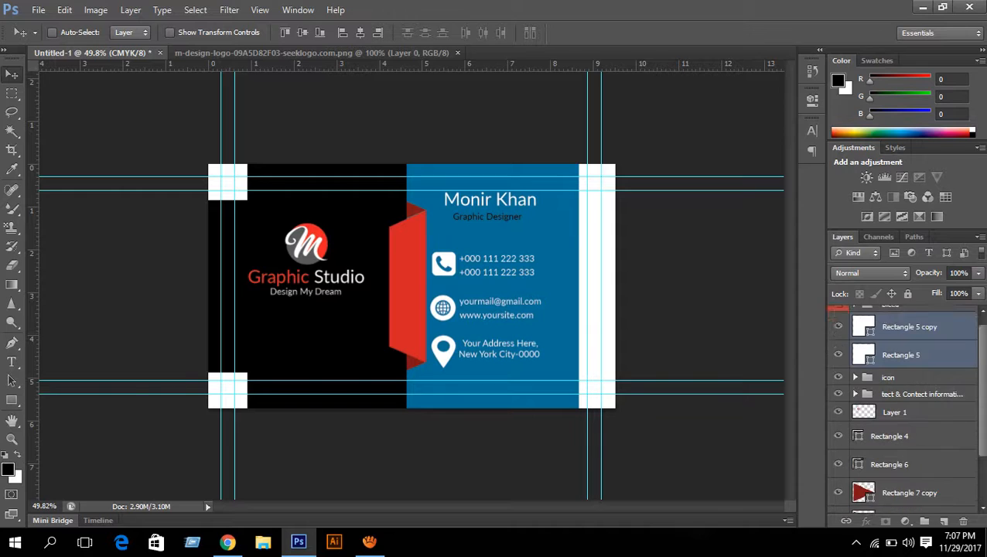
pyautogui.scroll(1, 905, 408)
# - Toggle the corner squares and white strip to identify Rectangle 4, then select it
pyautogui.click(837, 336)
pyautogui.click(837, 336)
pyautogui.click(838, 364)
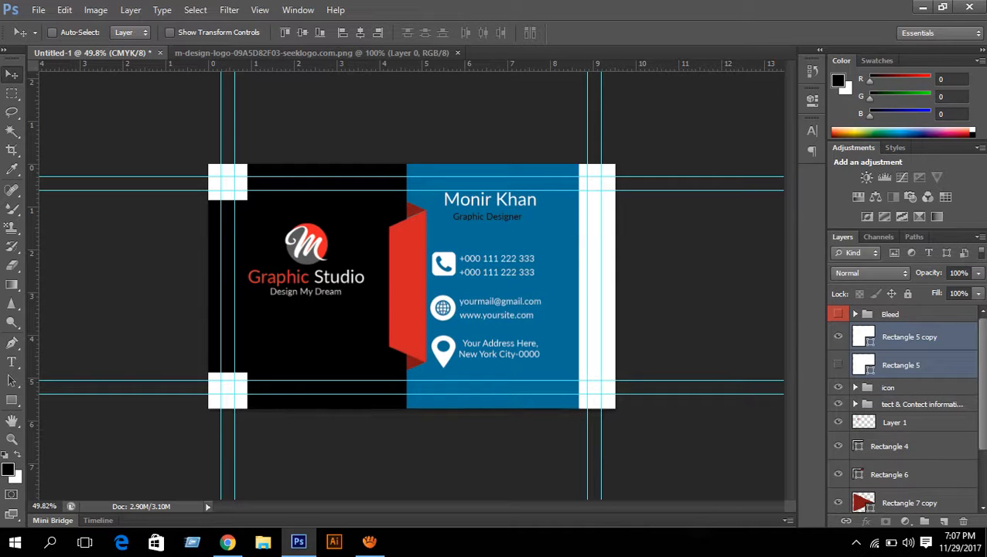
pyautogui.click(837, 364)
pyautogui.scroll(-3, 905, 407)
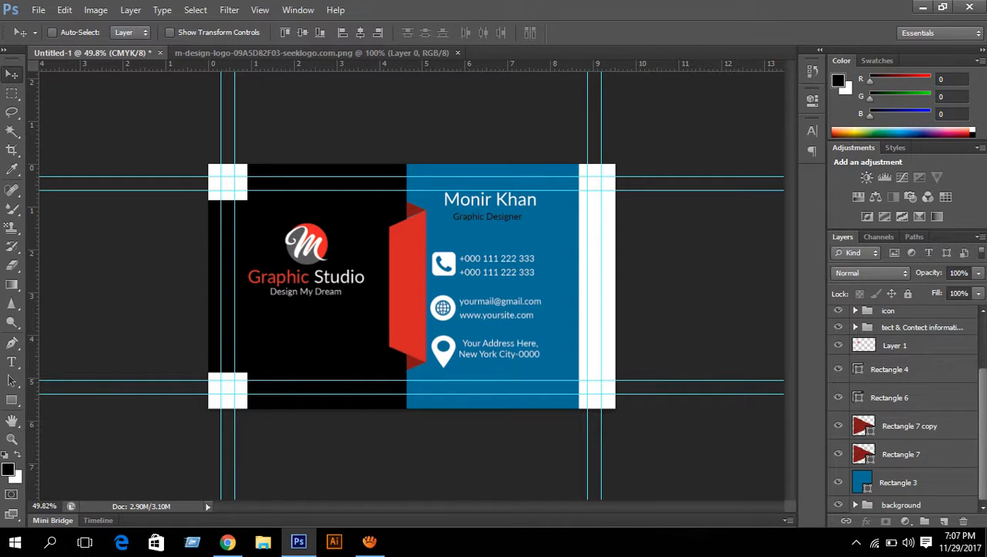
pyautogui.click(837, 369)
pyautogui.click(838, 369)
pyautogui.click(891, 370)
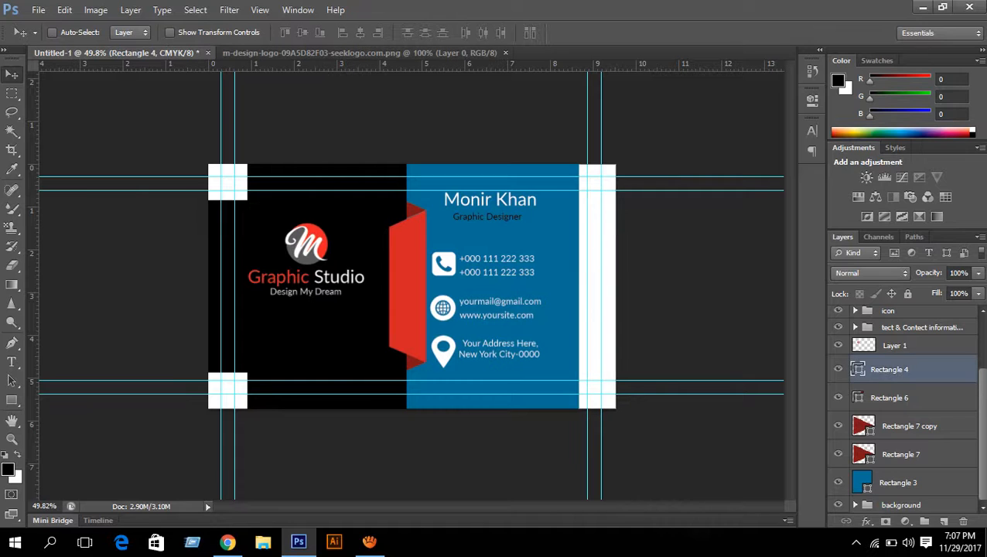
# - Shift the white strip left and drag its right edge to roughly half width
pyautogui.hotkey('ctrl', 't')
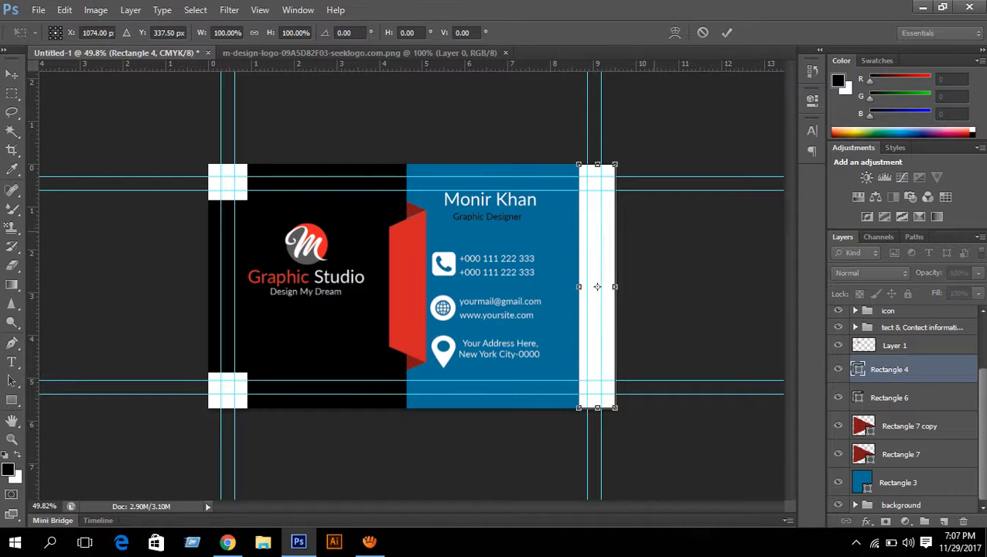
pyautogui.press('Left')
pyautogui.press('Left')
pyautogui.press('Left')
pyautogui.press('Left')
pyautogui.press('Left')
pyautogui.press('Left')
pyautogui.press('Left')
pyautogui.press('Left')
pyautogui.press('Left')
pyautogui.press('Left')
pyautogui.press('Left')
pyautogui.press('Left')
pyautogui.press('Left')
pyautogui.press('Left')
pyautogui.press('Left')
pyautogui.press('Left')
pyautogui.press('Left')
pyautogui.press('Left')
pyautogui.press('Left')
pyautogui.press('Left')
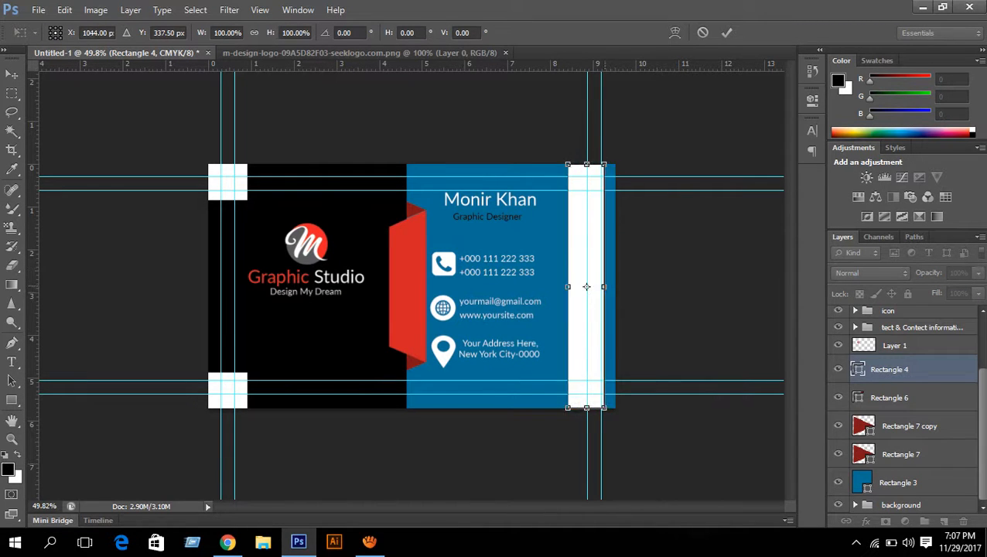
pyautogui.moveTo(604, 286)
pyautogui.mouseDown()
pyautogui.moveTo(571, 286)
pyautogui.moveTo(588, 286)
pyautogui.mouseUp()
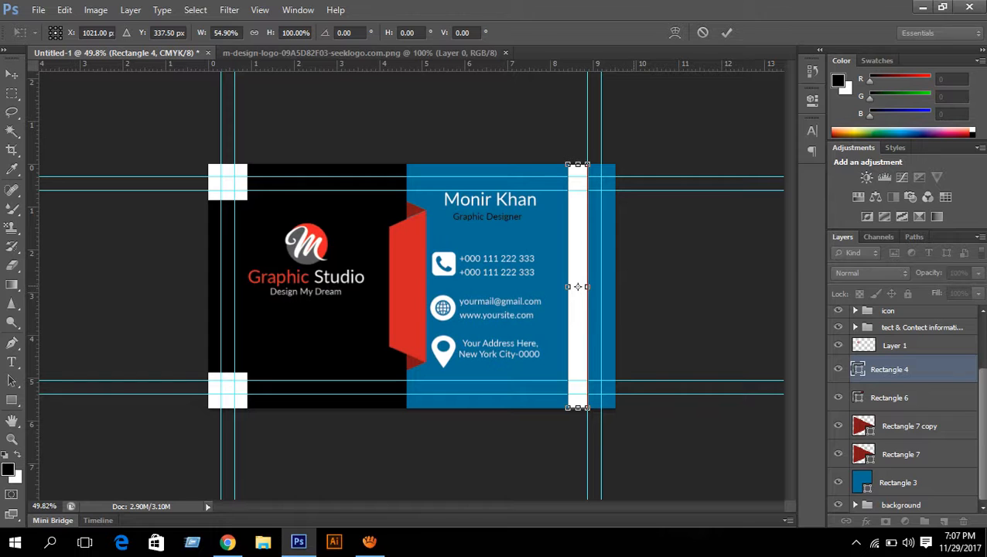
# - Trim the strip's left edge slightly inward and commit the resize at about 53% width
pyautogui.scroll(2, 411, 286)
pyautogui.scroll(-1, 411, 286)
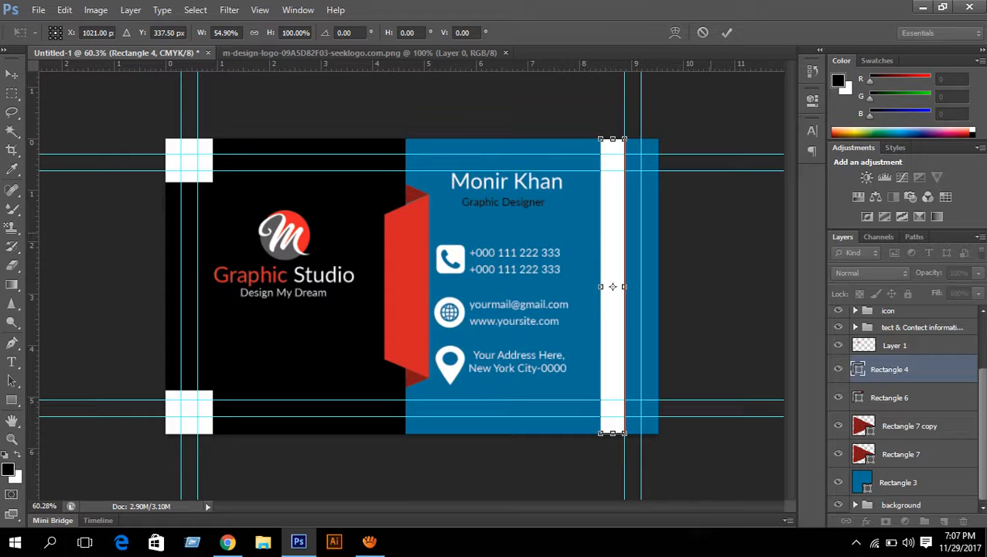
pyautogui.scroll(3, 594, 263)
pyautogui.scroll(3, 716, 205)
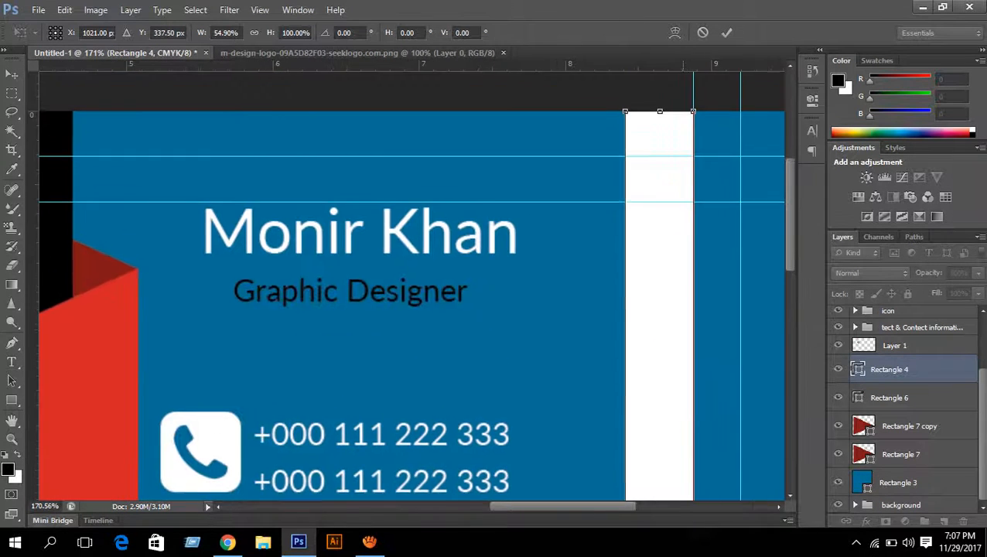
pyautogui.scroll(3, 716, 205)
pyautogui.scroll(-4, 680, 232)
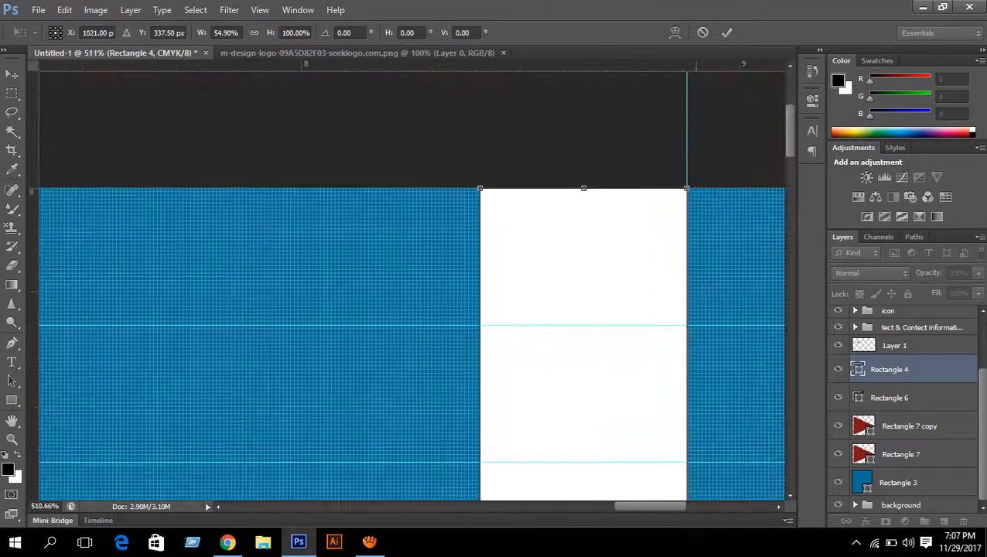
pyautogui.scroll(-4, 573, 232)
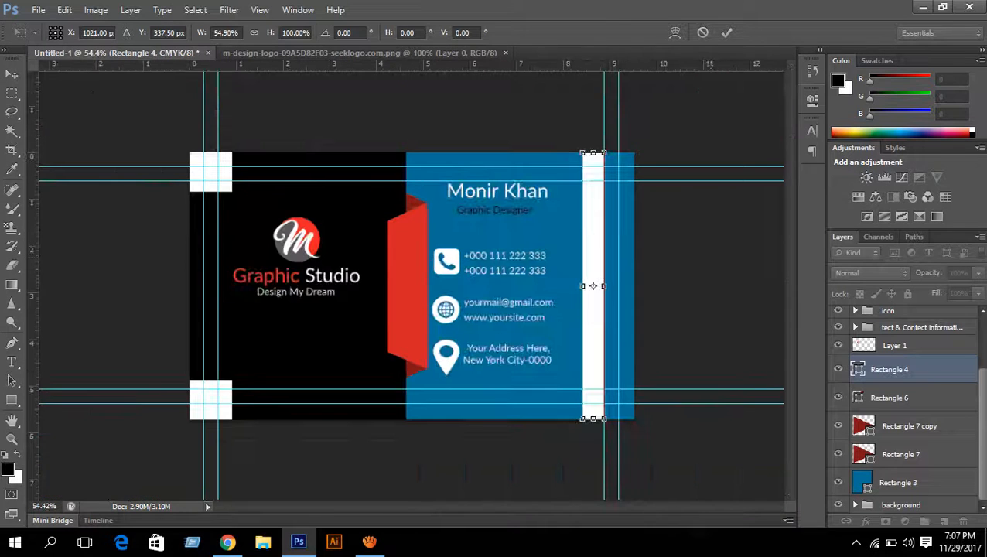
pyautogui.scroll(4, 630, 287)
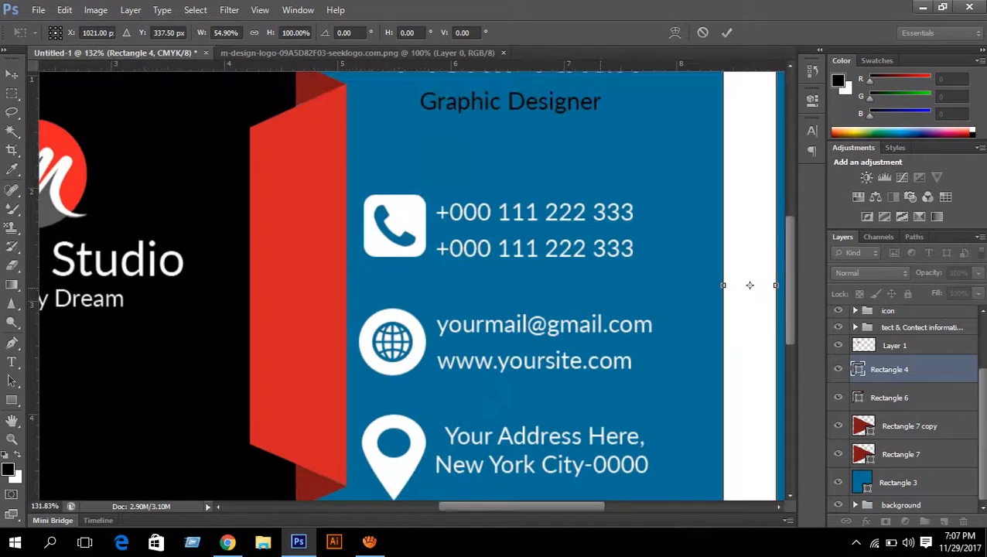
pyautogui.scroll(5, 754, 286)
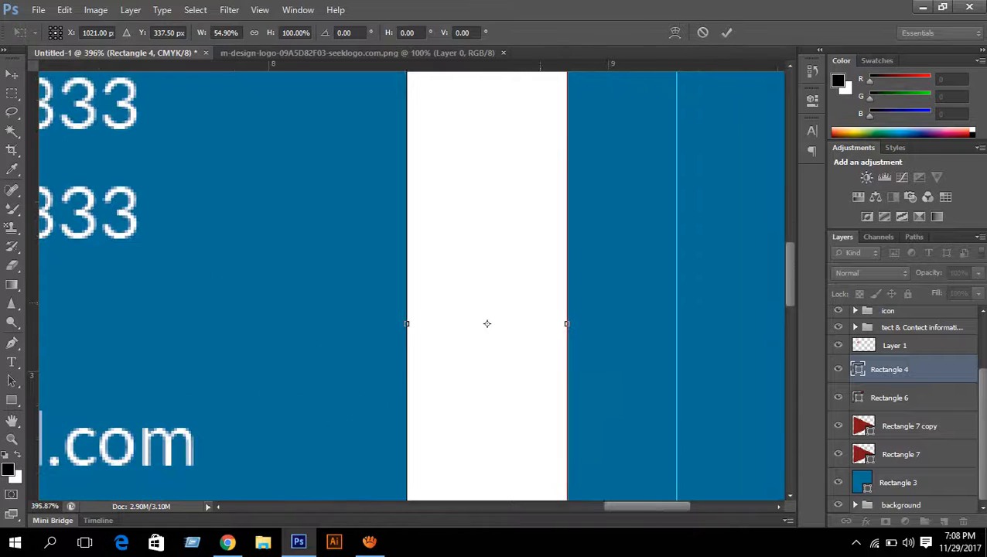
pyautogui.moveTo(407, 323); pyautogui.dragTo(412, 323)
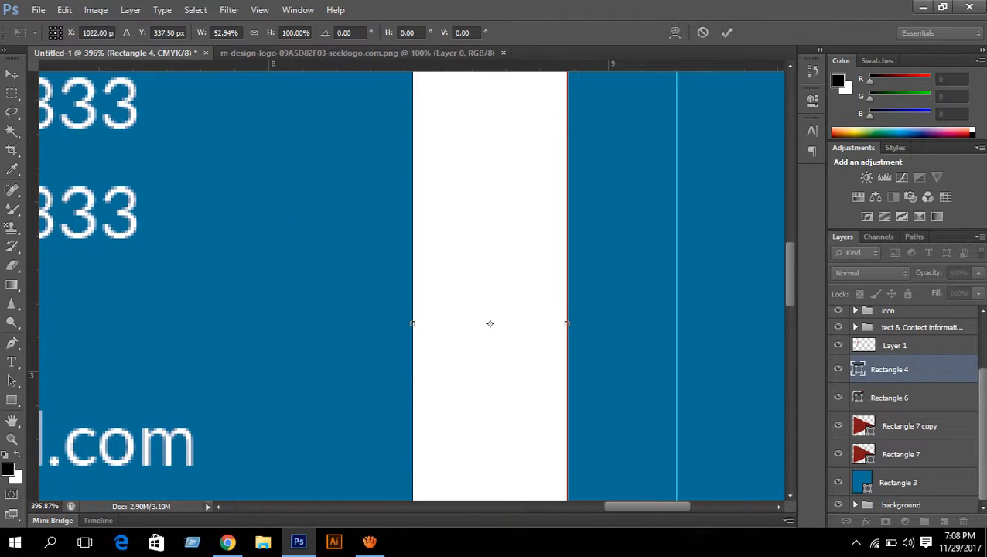
pyautogui.press('Return')
pyautogui.scroll(-5, 664, 323)
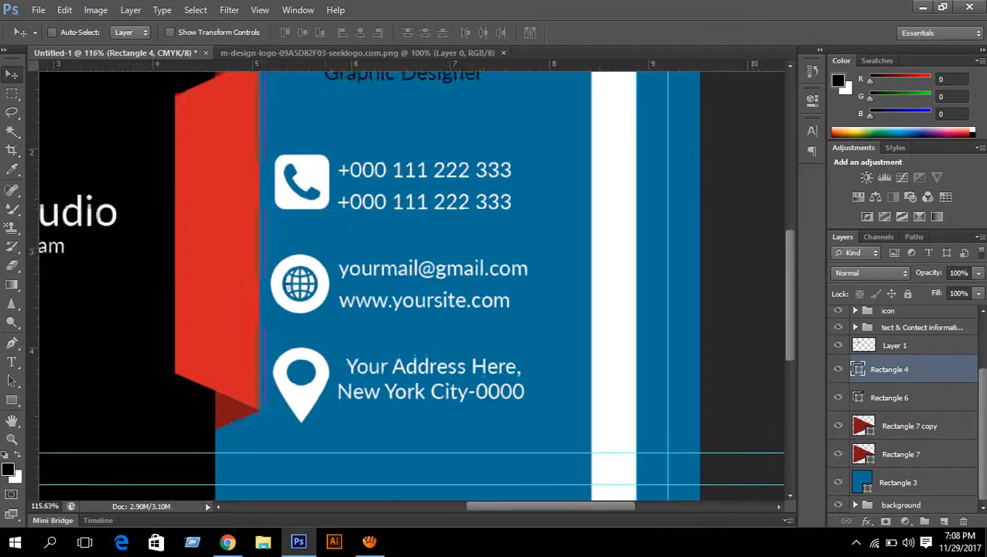
pyautogui.scroll(-4, 664, 323)
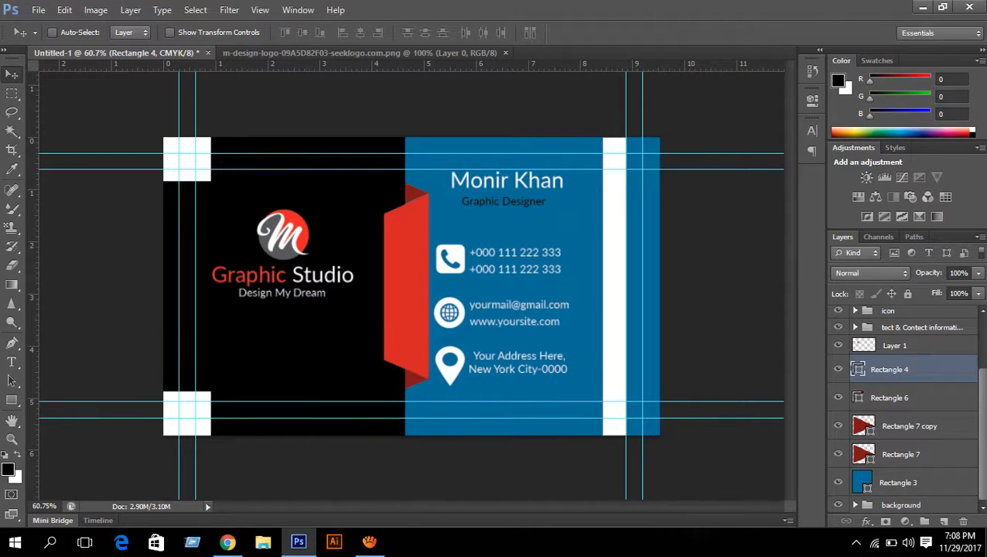
# - Narrow the blue Rectangle 3 panel from the right to 86.85% width, ending at the strip
pyautogui.click(898, 482)
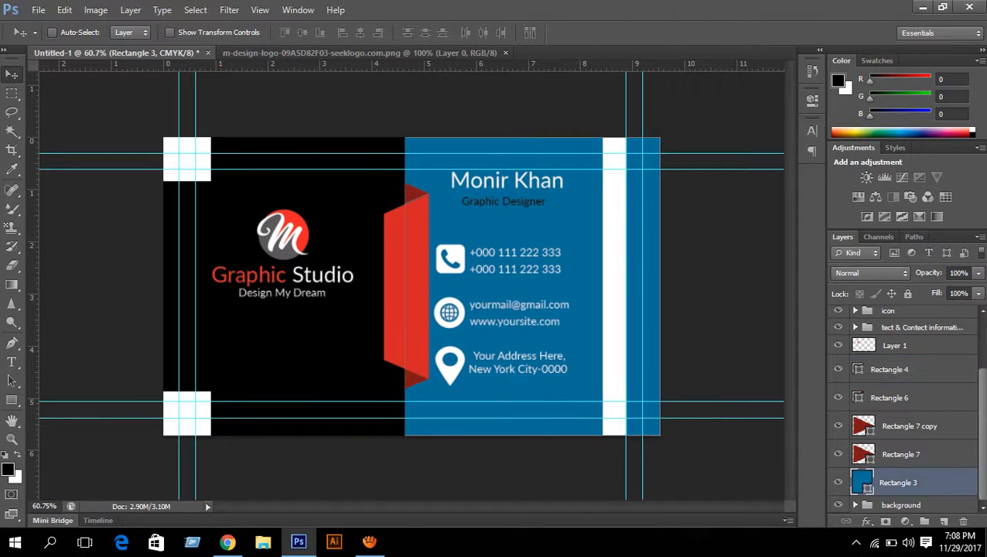
pyautogui.hotkey('ctrl', 't')
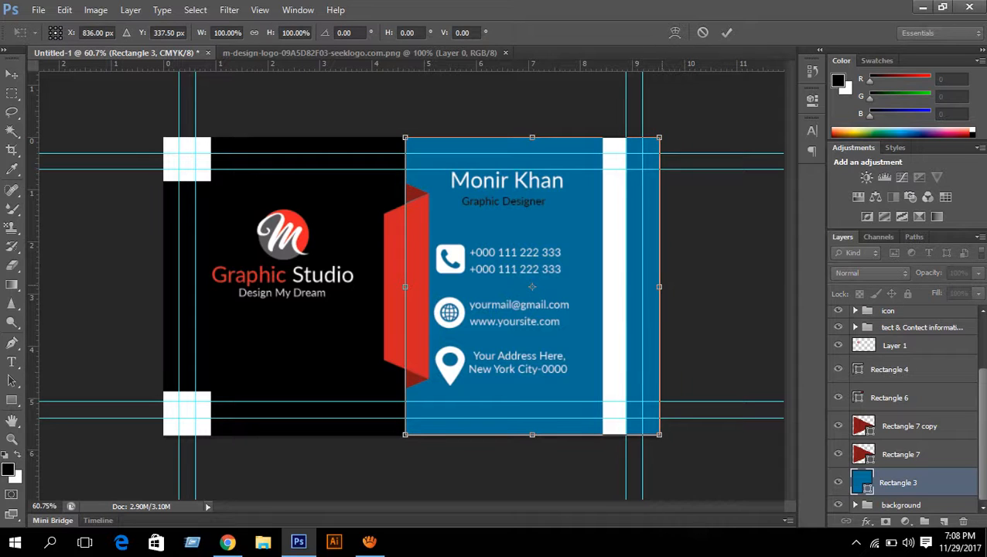
pyautogui.moveTo(659, 286); pyautogui.dragTo(625, 286)
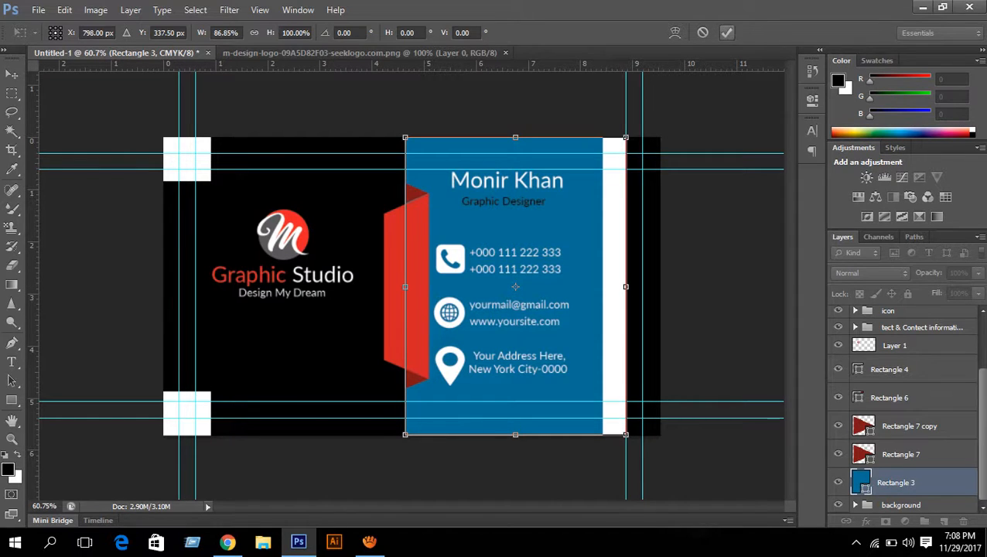
pyautogui.click(726, 32)
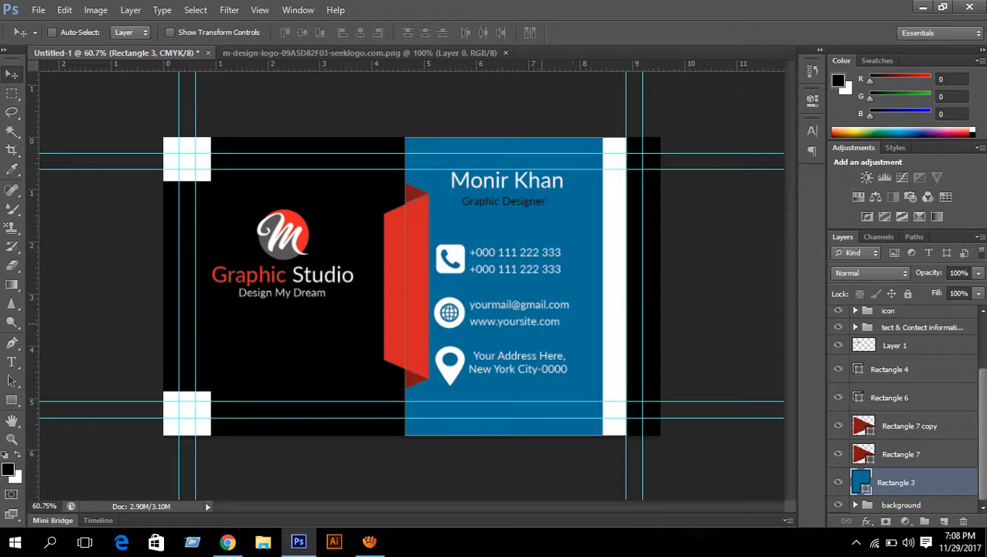
pyautogui.scroll(2, 904, 410)
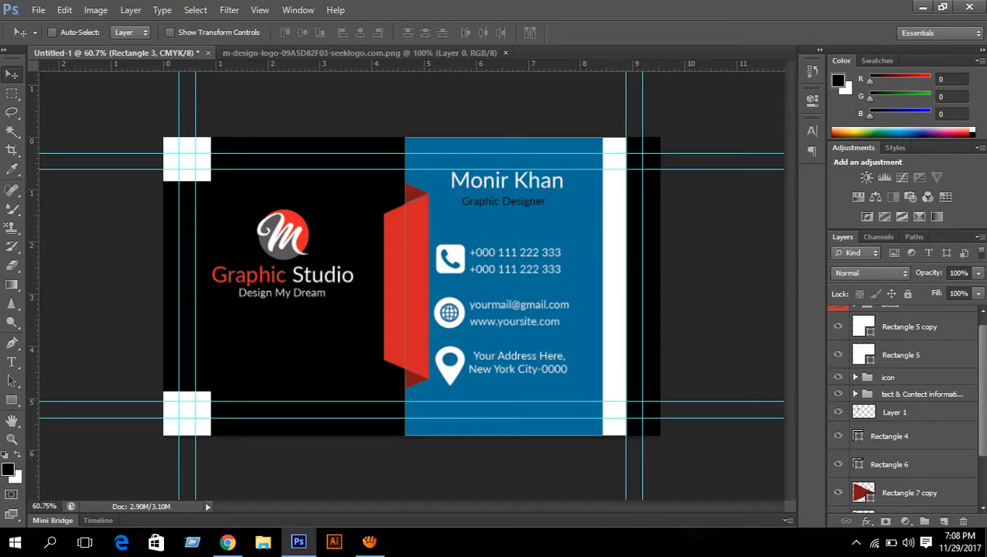
# - Nudge the name and Graphic Designer text layers down and to the right
pyautogui.click(855, 393)
pyautogui.scroll(-3, 857, 394)
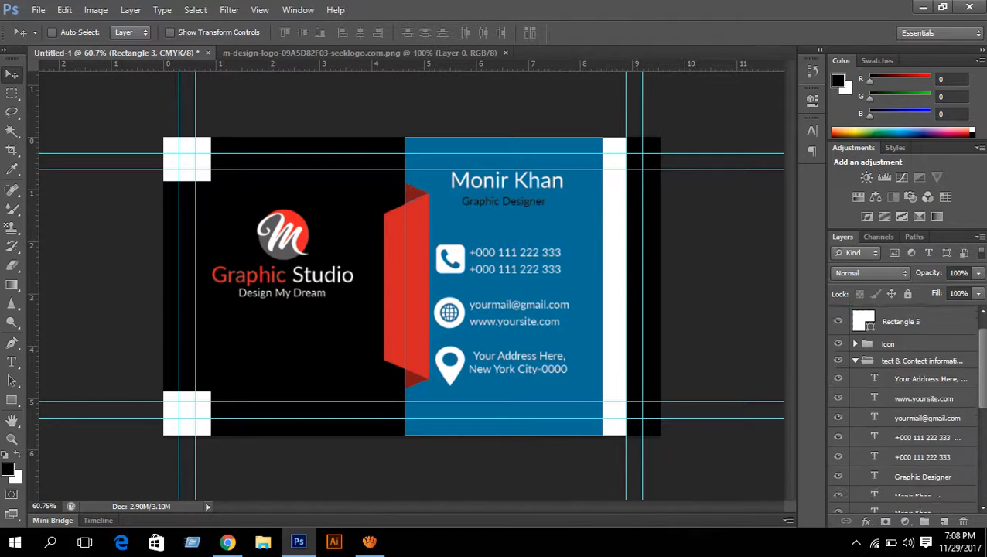
pyautogui.click(923, 460)
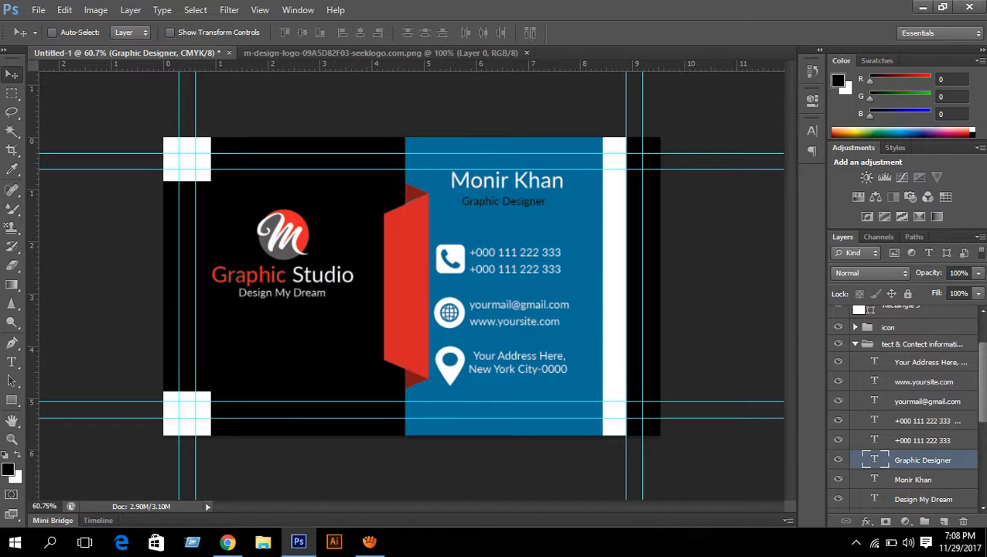
pyautogui.keyDown('shift'); pyautogui.click(912, 480); pyautogui.keyUp('shift')
pyautogui.press('Down')
pyautogui.press('Down')
pyautogui.press('Down')
pyautogui.press('Down')
pyautogui.press('Down')
pyautogui.press('Down')
pyautogui.press('Down')
pyautogui.press('Down')
pyautogui.press('Down')
pyautogui.press('Down')
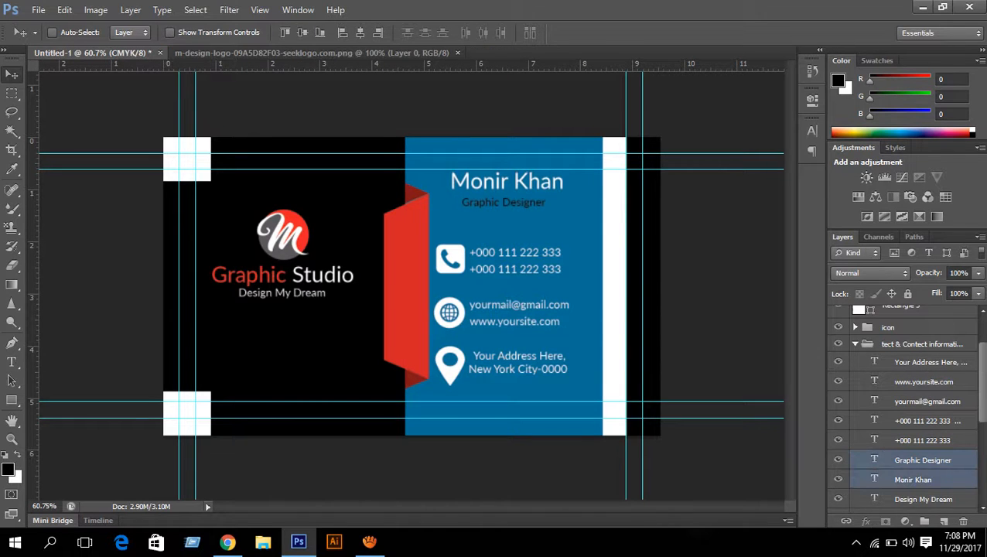
pyautogui.press('Down')
pyautogui.press('Down')
pyautogui.press('Down')
pyautogui.press('Down')
pyautogui.press('Down')
pyautogui.press('Down')
pyautogui.press('Down')
pyautogui.press('Down')
pyautogui.press('Down')
pyautogui.press('Down')
pyautogui.press('Down')
pyautogui.press('Down')
pyautogui.press('Down')
pyautogui.press('Down')
pyautogui.press('Down')
pyautogui.press('Down')
pyautogui.press('Down')
pyautogui.press('Down')
pyautogui.press('Down')
pyautogui.press('Down')
pyautogui.press('Right')
pyautogui.press('Right')
pyautogui.press('Right')
pyautogui.press('Right')
pyautogui.press('Right')
pyautogui.press('Right')
pyautogui.press('Right')
pyautogui.press('Right')
pyautogui.press('Right')
pyautogui.press('Right')
pyautogui.press('Right')
pyautogui.press('Right')
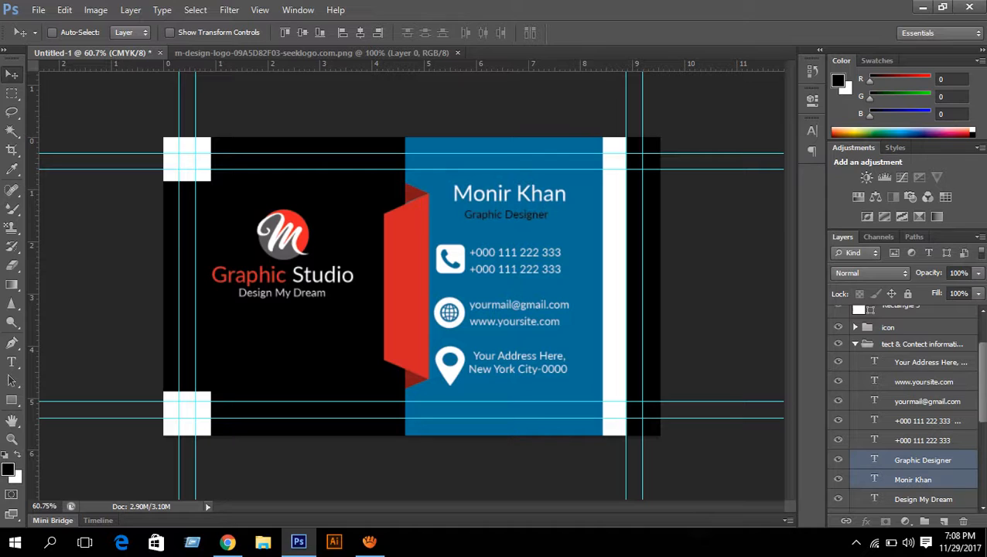
pyautogui.press('Down')
pyautogui.press('Down')
pyautogui.press('Down')
pyautogui.press('Down')
pyautogui.press('Down')
pyautogui.press('Right')
pyautogui.press('Right')
pyautogui.press('Right')
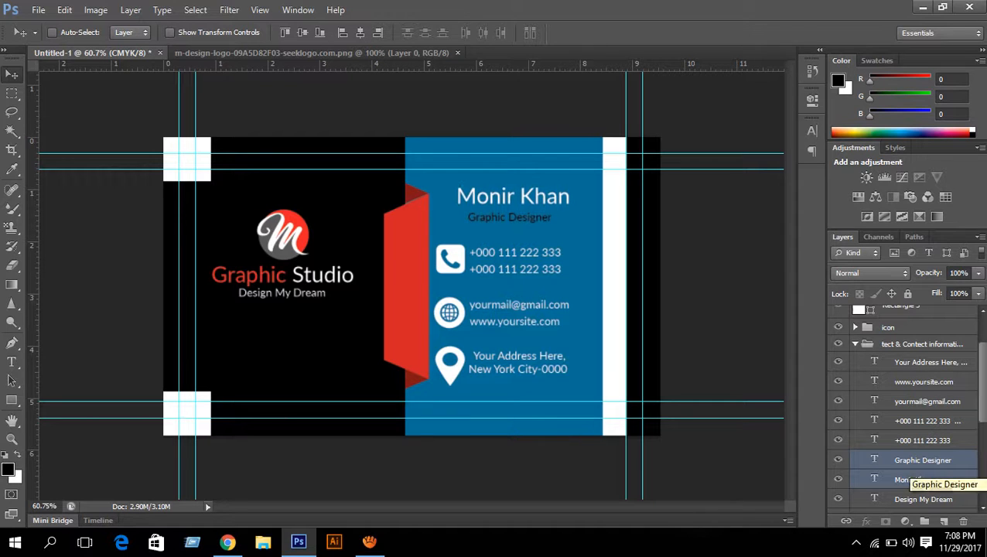
pyautogui.press('Right')
pyautogui.press('Right')
pyautogui.press('Right')
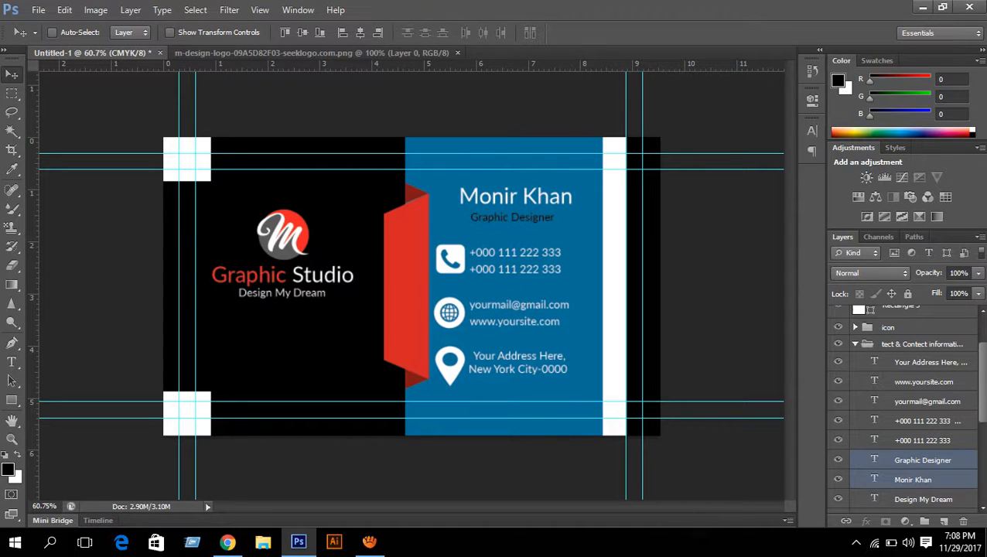
pyautogui.press('Down')
pyautogui.press('Down')
pyautogui.press('Down')
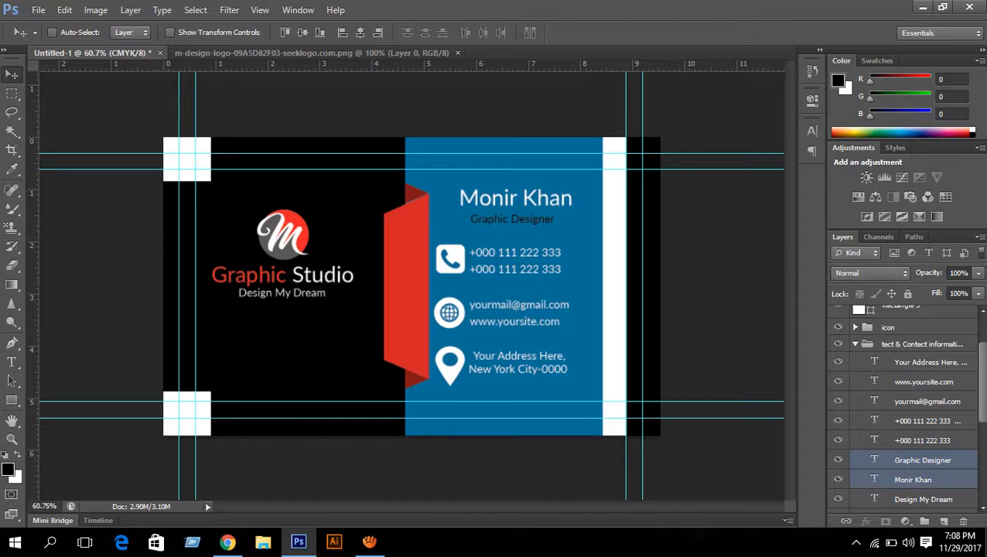
pyautogui.press('Right')
pyautogui.press('Right')
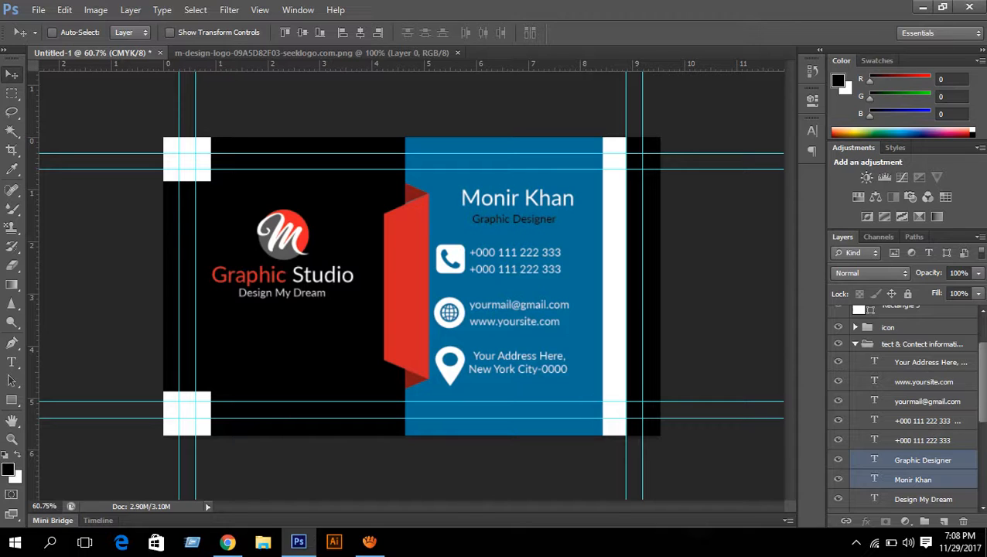
# - Select the name text layer alone and bring up the character settings
pyautogui.click(922, 460)
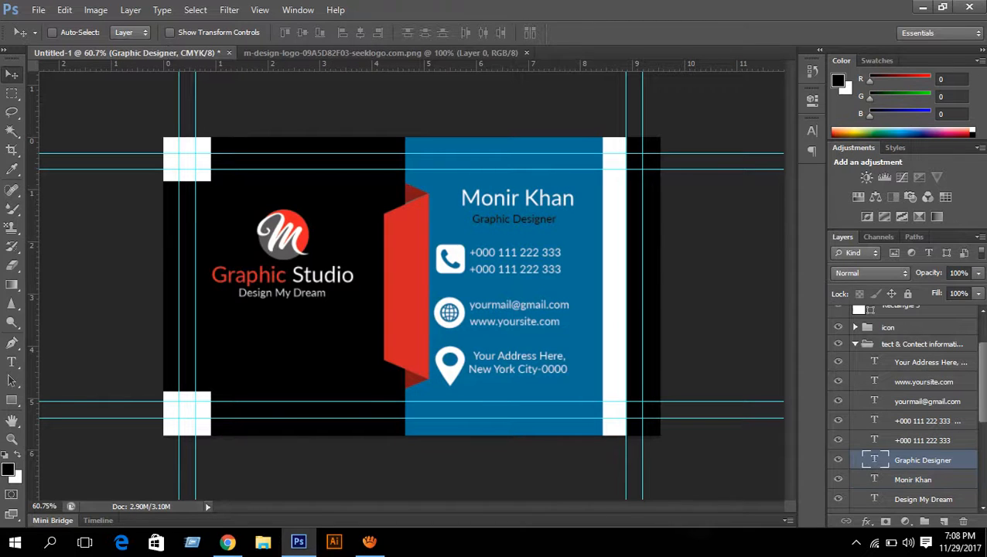
pyautogui.click(918, 479)
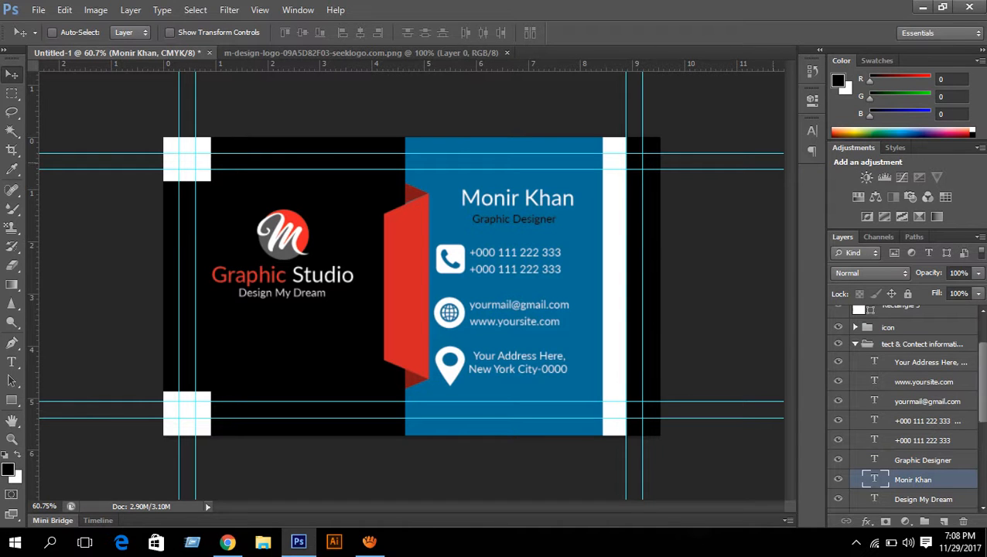
pyautogui.click(811, 130)
# - Set the name to Black weight and colour its surname red #d12026
pyautogui.click(762, 138)
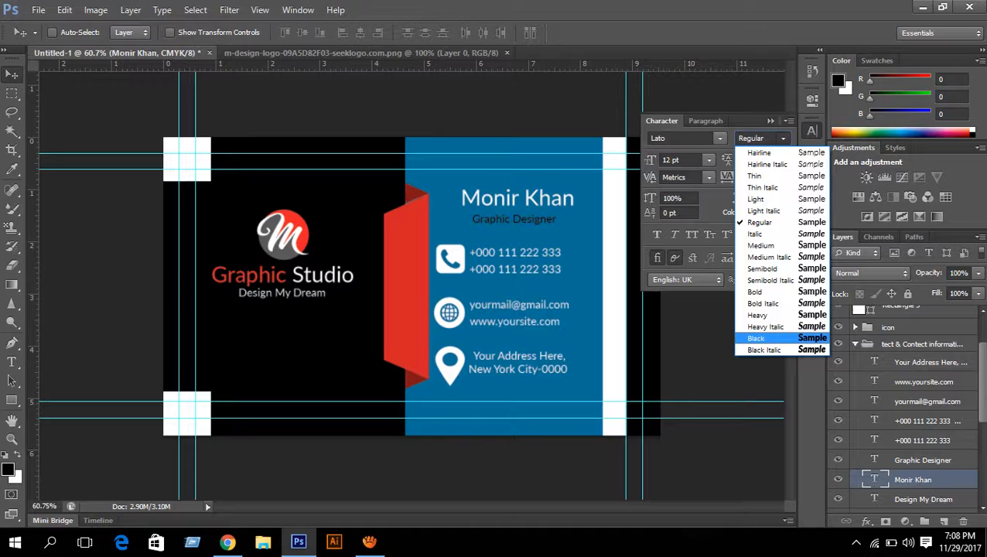
pyautogui.press('Return')
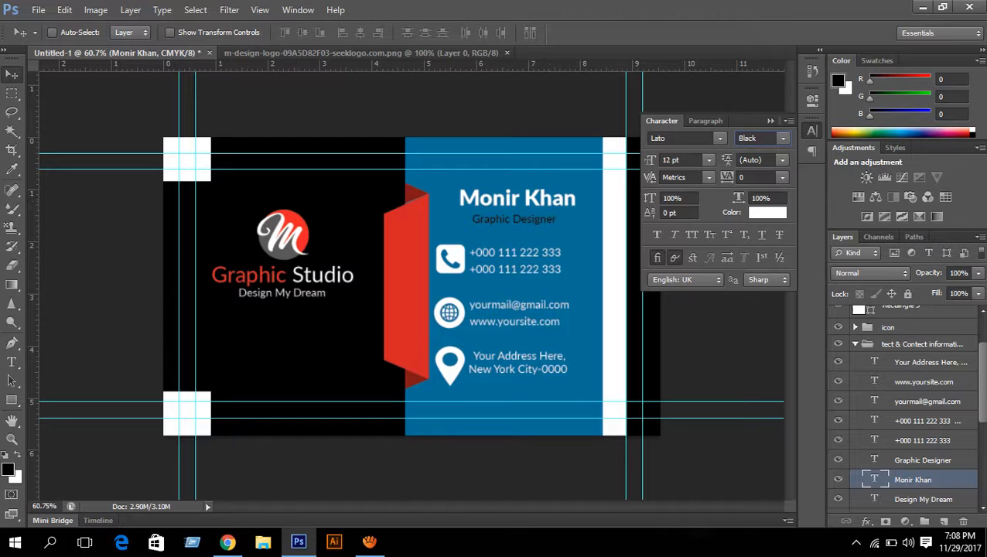
pyautogui.press('t')
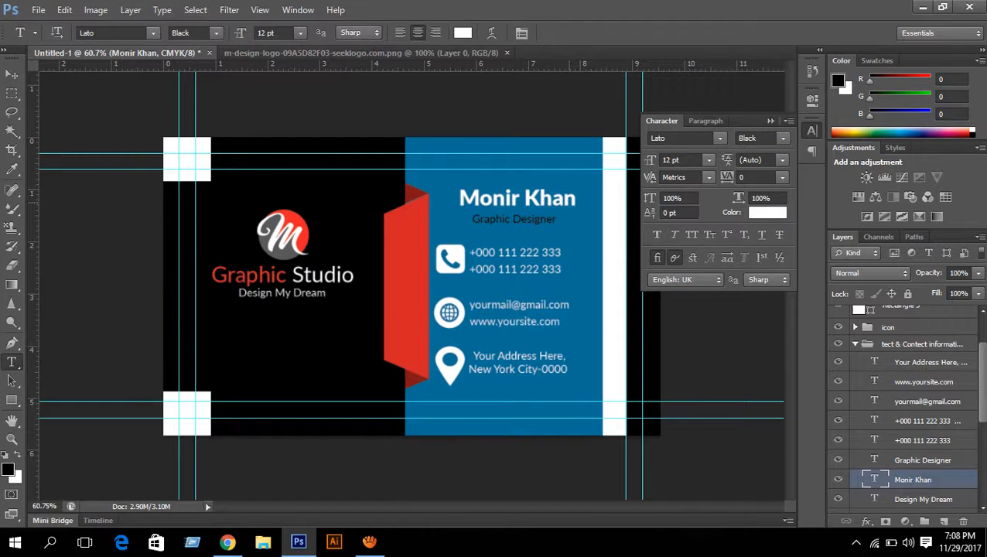
pyautogui.moveTo(518, 200); pyautogui.dragTo(576, 200)
pyautogui.click(462, 32)
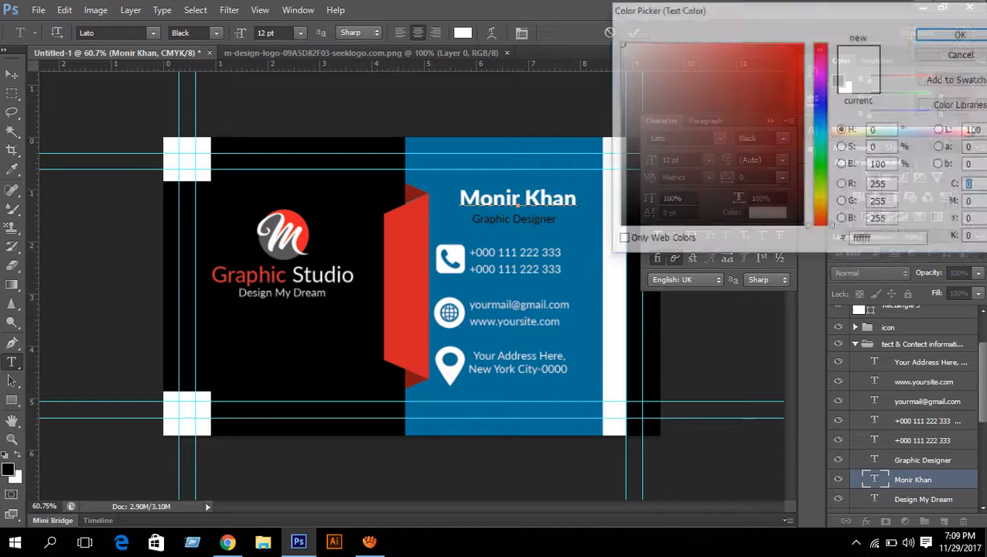
pyautogui.click(775, 76)
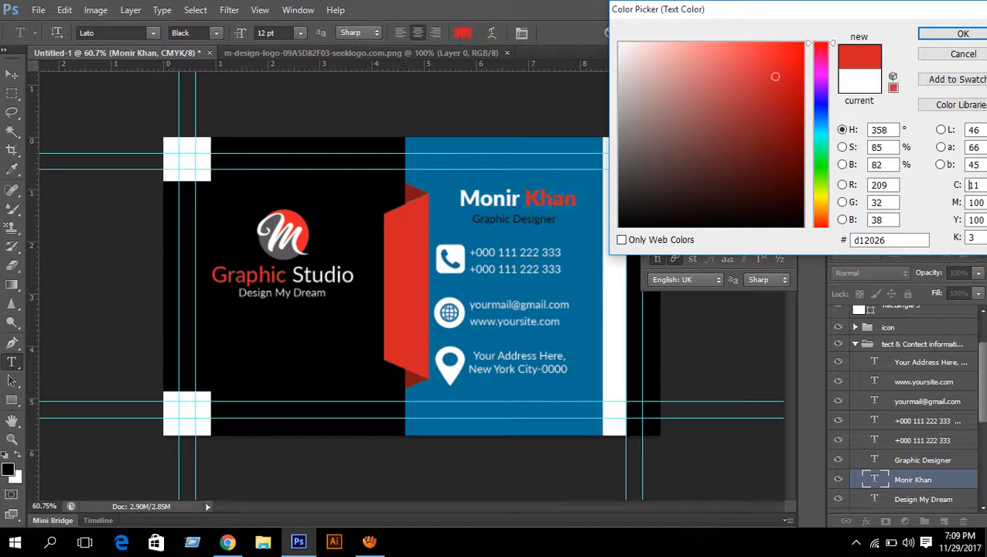
pyautogui.click(963, 33)
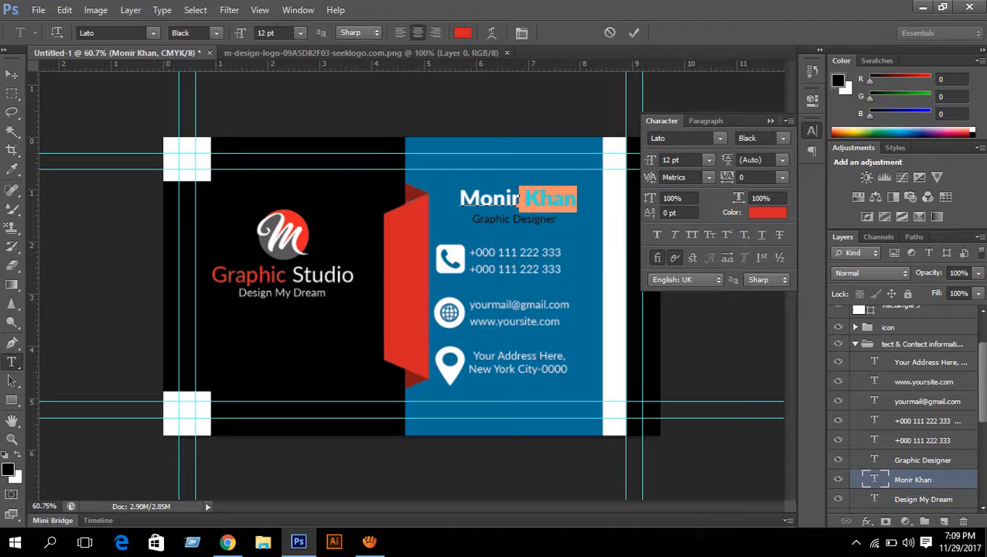
pyautogui.click(634, 32)
pyautogui.click(811, 131)
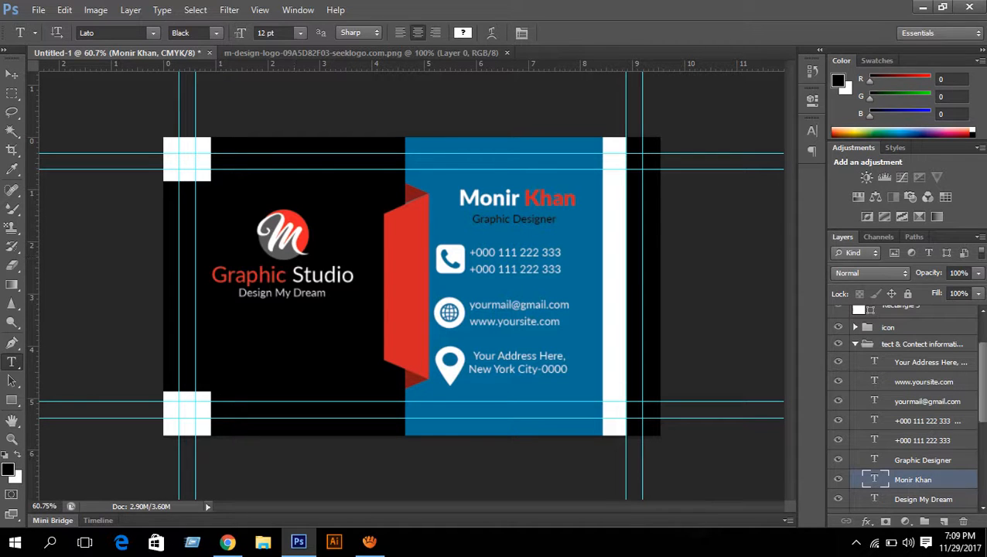
# - Select the Design My Dream, Graphic Studio and logo Layer 1 layers together
pyautogui.scroll(-5, 905, 402)
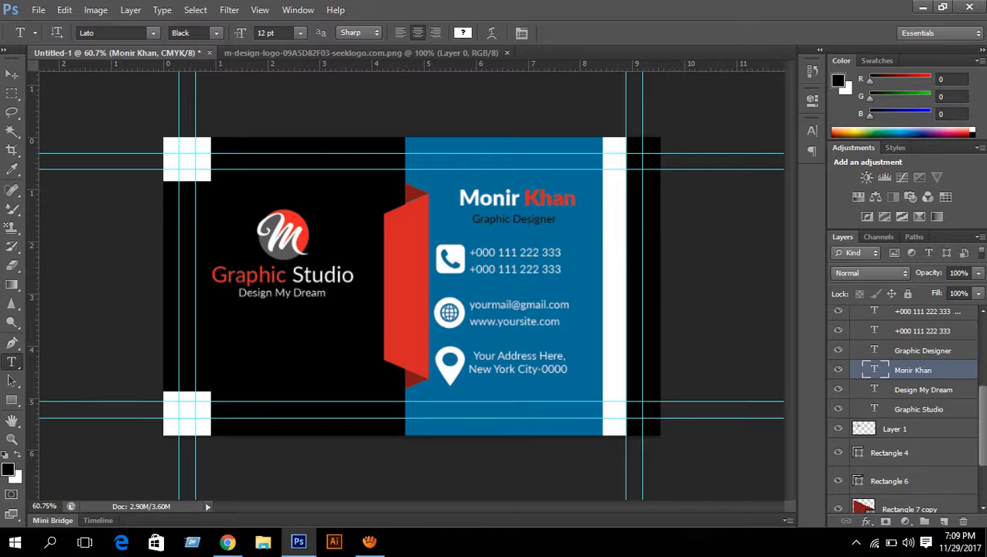
pyautogui.scroll(6, 905, 402)
pyautogui.scroll(-1, 905, 402)
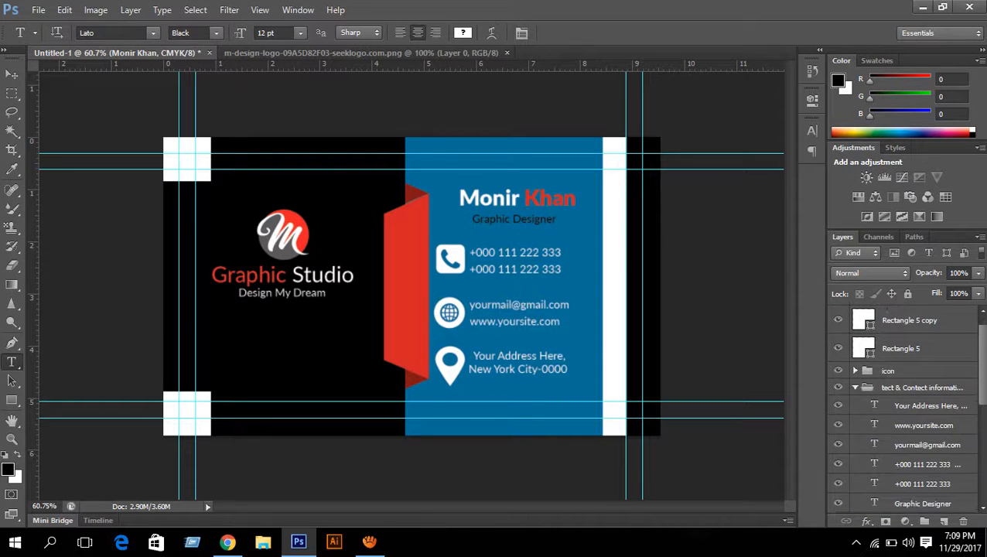
pyautogui.scroll(-2, 905, 402)
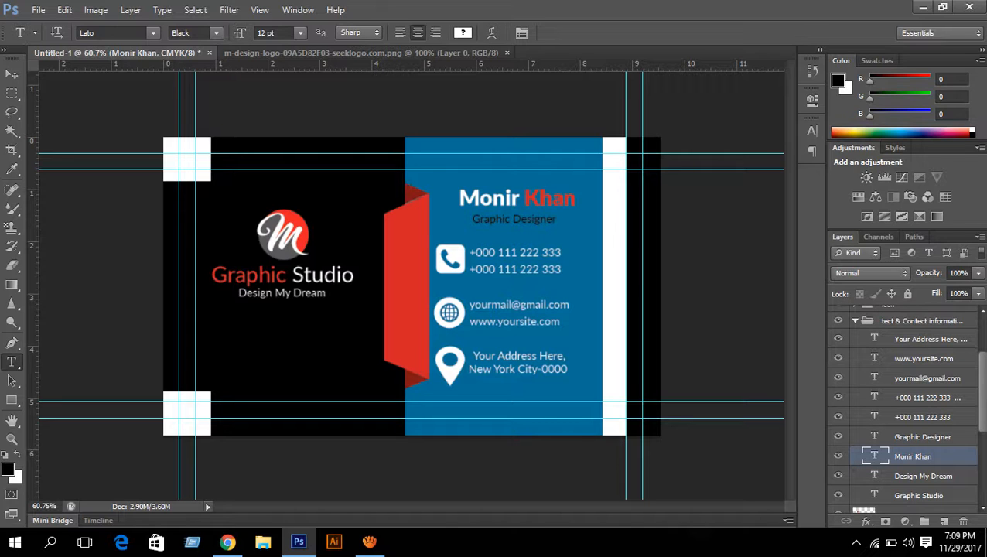
pyautogui.click(923, 476)
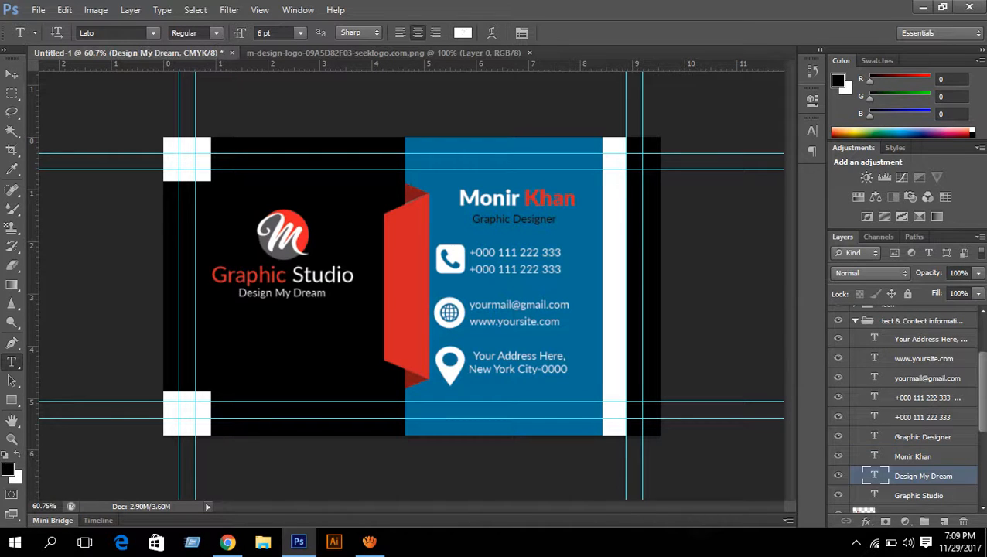
pyautogui.keyDown('shift'); pyautogui.click(919, 495); pyautogui.keyUp('shift')
pyautogui.scroll(-1, 919, 492)
pyautogui.keyDown('shift'); pyautogui.click(918, 464); pyautogui.keyUp('shift')
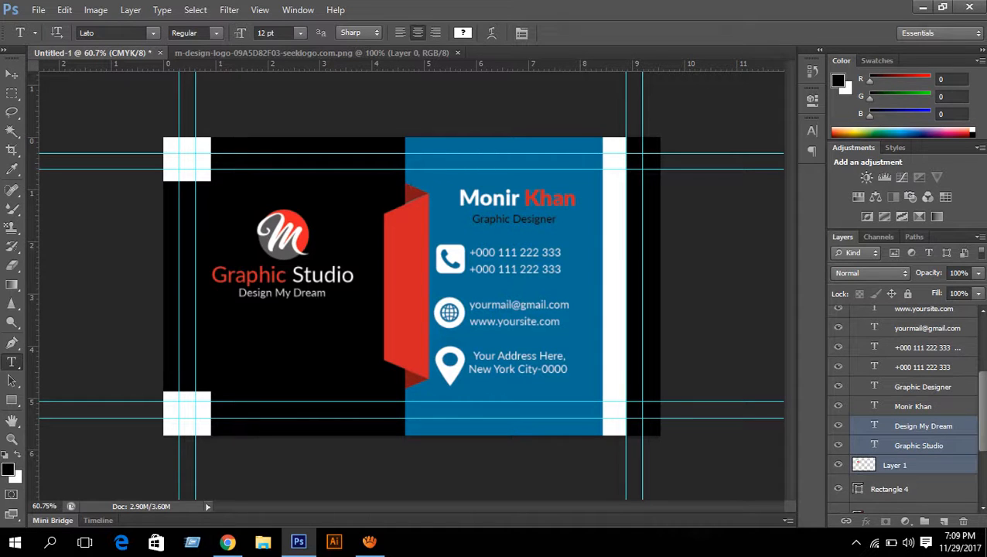
# - Move the logo and its text down and slightly right with arrow-key nudges
pyautogui.click(12, 75)
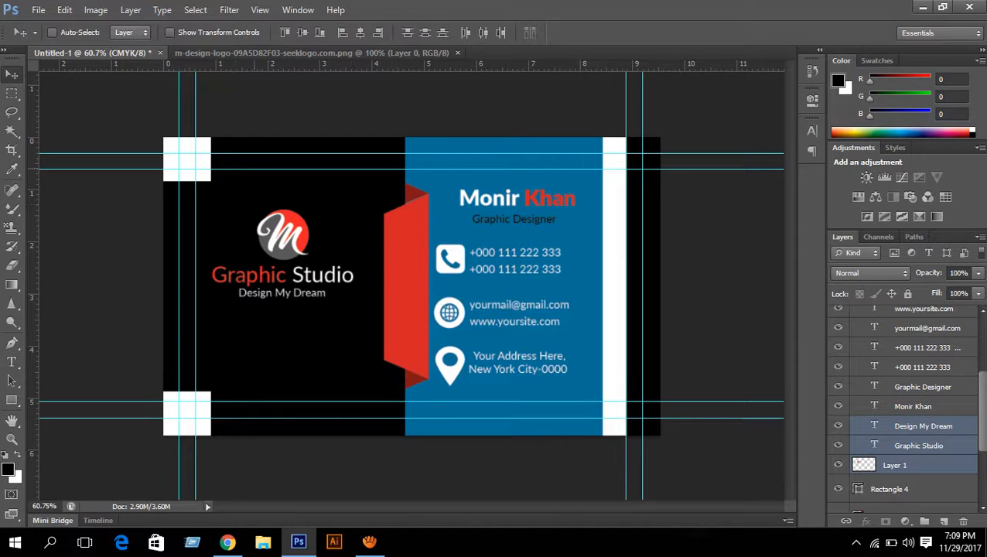
pyautogui.press('Down')
pyautogui.press('Down')
pyautogui.press('Down')
pyautogui.press('Down')
pyautogui.press('Down')
pyautogui.press('Down')
pyautogui.press('Down')
pyautogui.press('Down')
pyautogui.press('Down')
pyautogui.press('Down')
pyautogui.press('Down')
pyautogui.press('Down')
pyautogui.press('Down')
pyautogui.press('Down')
pyautogui.press('Down')
pyautogui.press('Down')
pyautogui.press('Down')
pyautogui.press('Down')
pyautogui.press('Down')
pyautogui.press('Down')
pyautogui.press('Down')
pyautogui.press('Down')
pyautogui.press('Down')
pyautogui.press('Down')
pyautogui.press('Down')
pyautogui.press('Down')
pyautogui.press('Down')
pyautogui.press('Down')
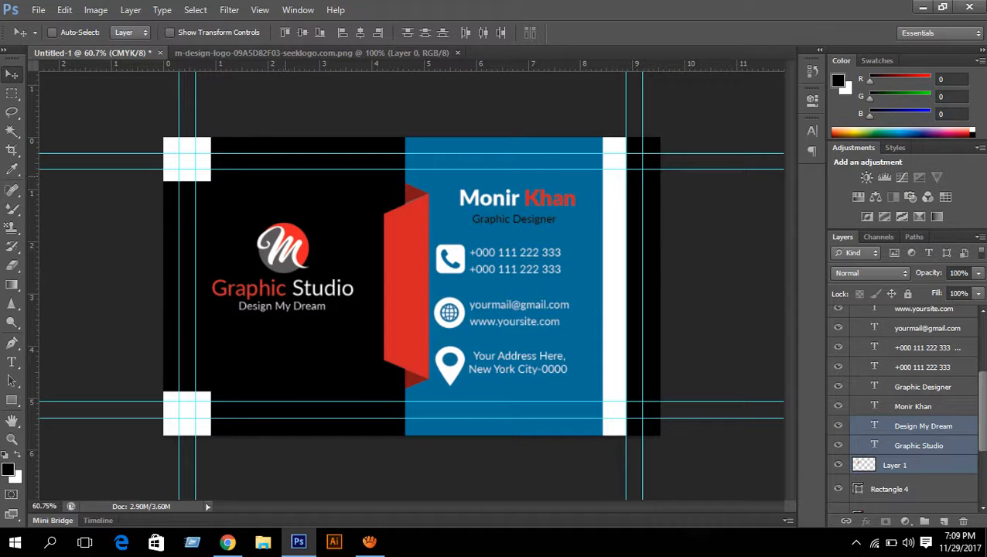
pyautogui.press('Right')
pyautogui.press('Right')
pyautogui.press('Right')
pyautogui.press('Right')
pyautogui.press('Down')
pyautogui.press('Down')
pyautogui.press('Down')
pyautogui.press('Down')
pyautogui.press('Down')
pyautogui.press('Down')
pyautogui.press('Down')
pyautogui.press('Down')
pyautogui.press('Down')
pyautogui.press('Down')
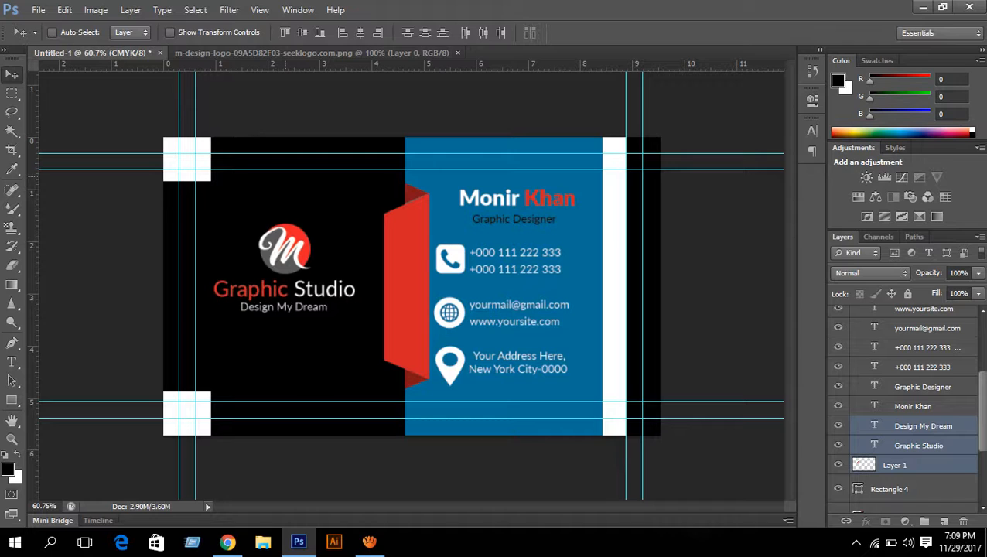
pyautogui.press('Down')
pyautogui.press('Down')
pyautogui.press('Down')
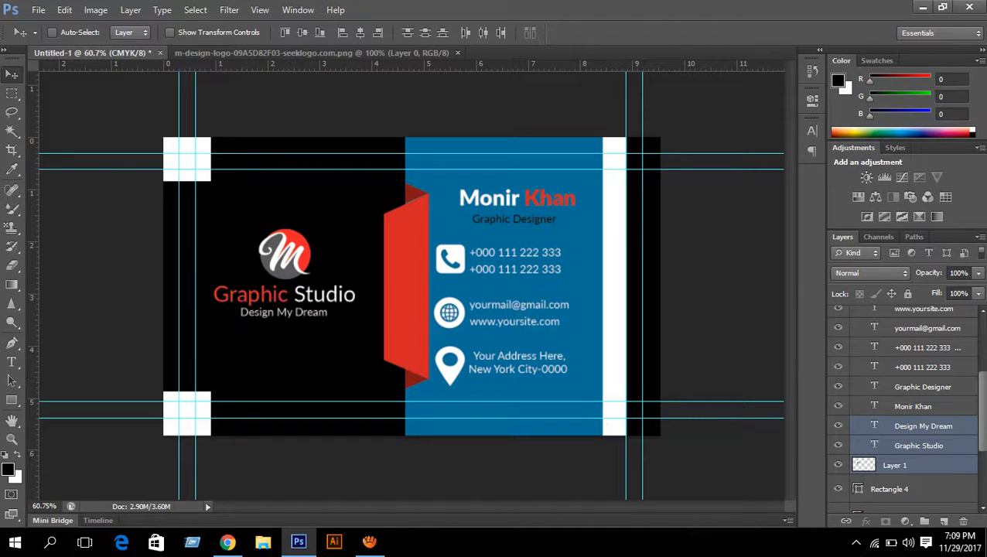
pyautogui.scroll(5, 904, 406)
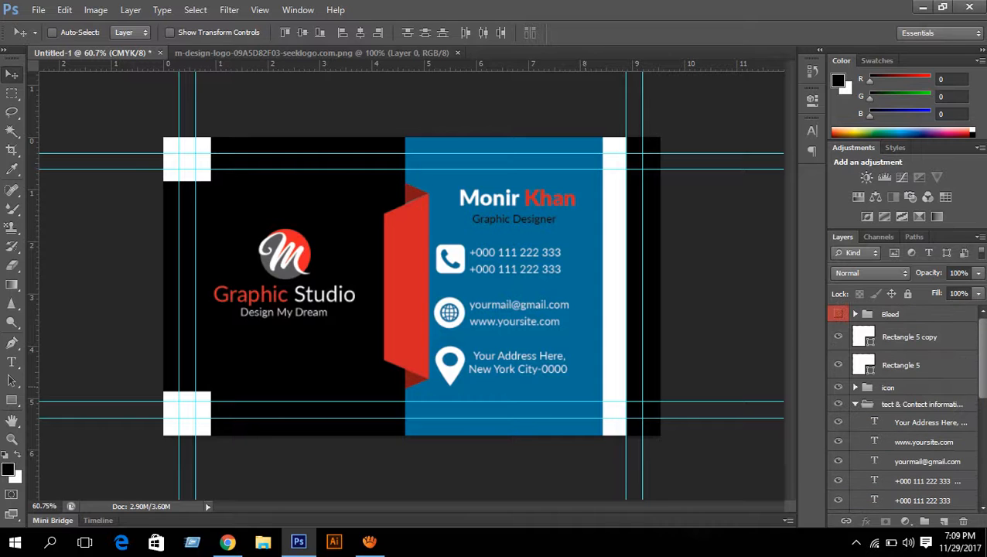
# - Zoom out to show the whole card and hide the guides
pyautogui.hotkey('ctrl', '-')
pyautogui.hotkey('ctrl', ';')
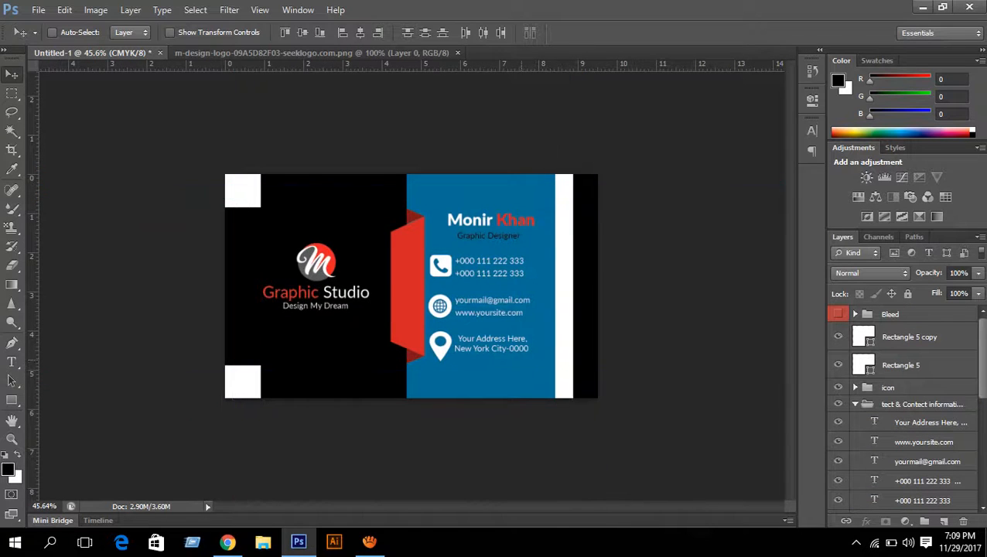
pyautogui.hotkey('ctrl', '-')
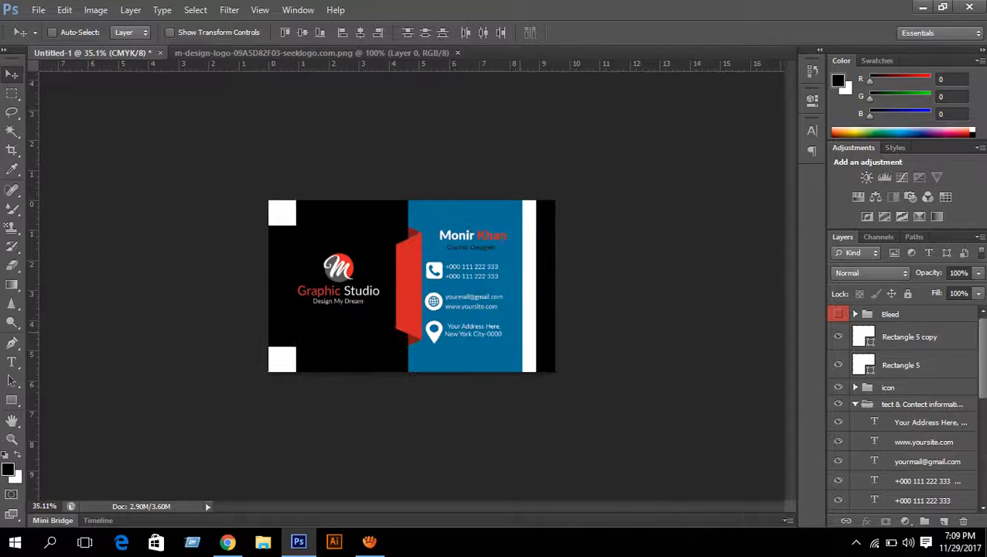
pyautogui.hotkey('ctrl', '-')
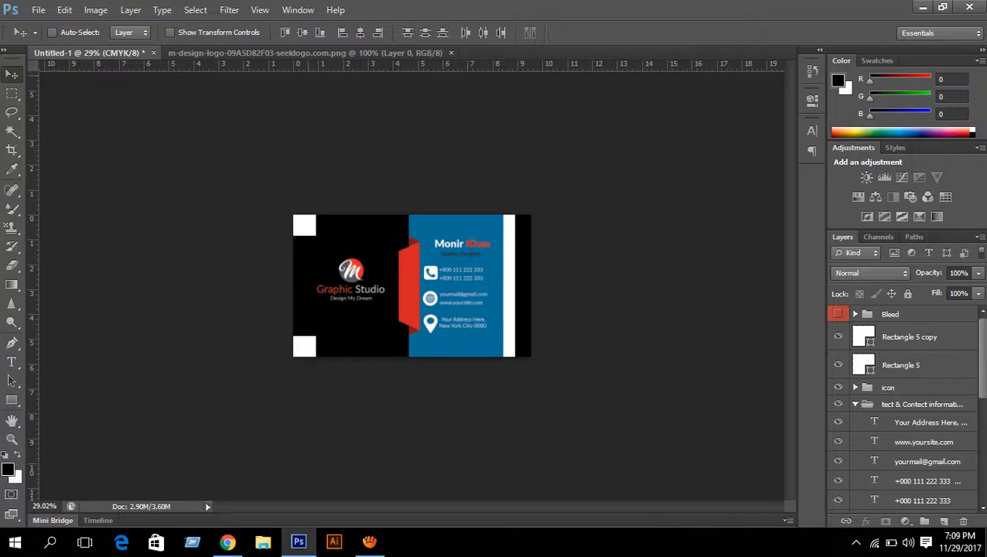
pyautogui.scroll(7, 412, 286)
pyautogui.scroll(-3, 412, 285)
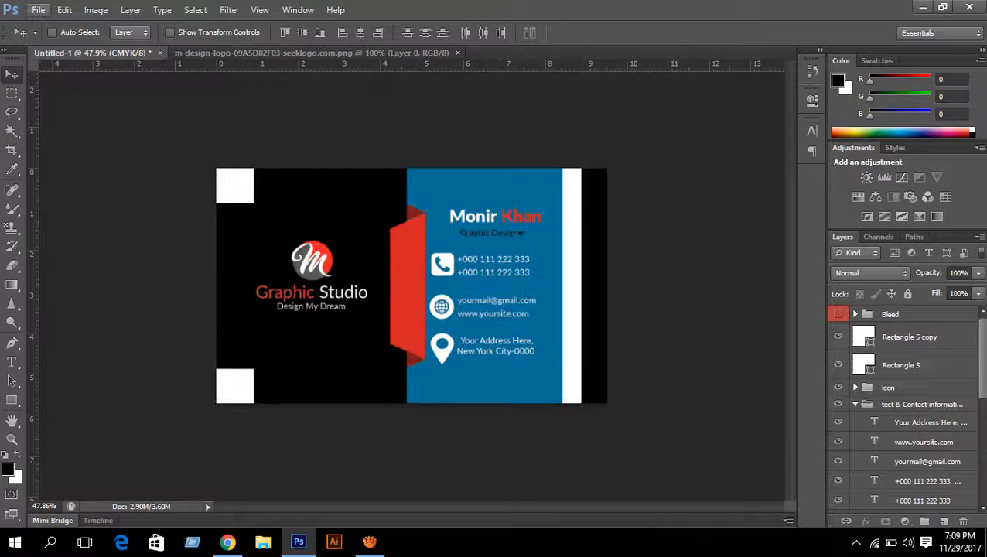
# - Save the card as Untitled-1.psd on the Desktop and bring aTube Catcher forward
pyautogui.click(38, 10)
pyautogui.click(70, 183)
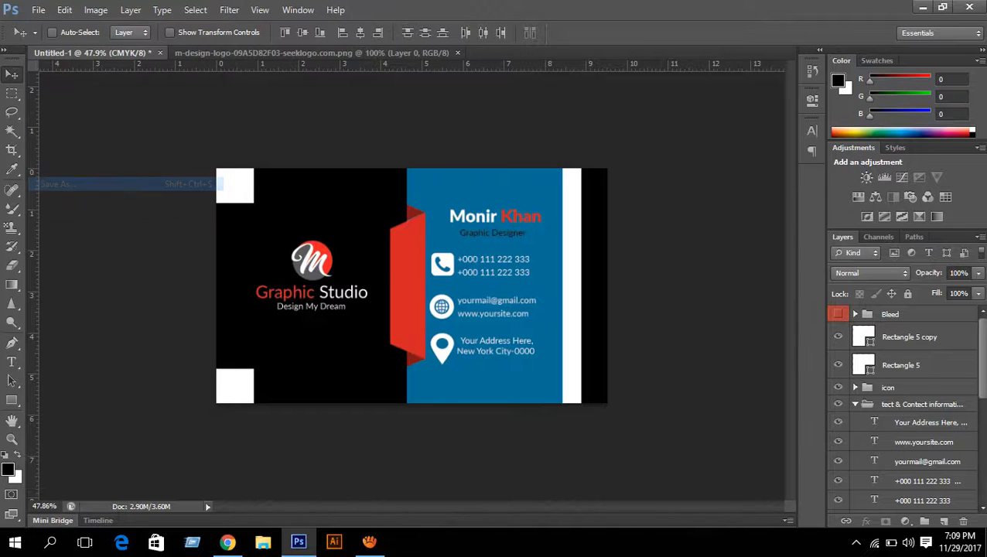
pyautogui.click(527, 151)
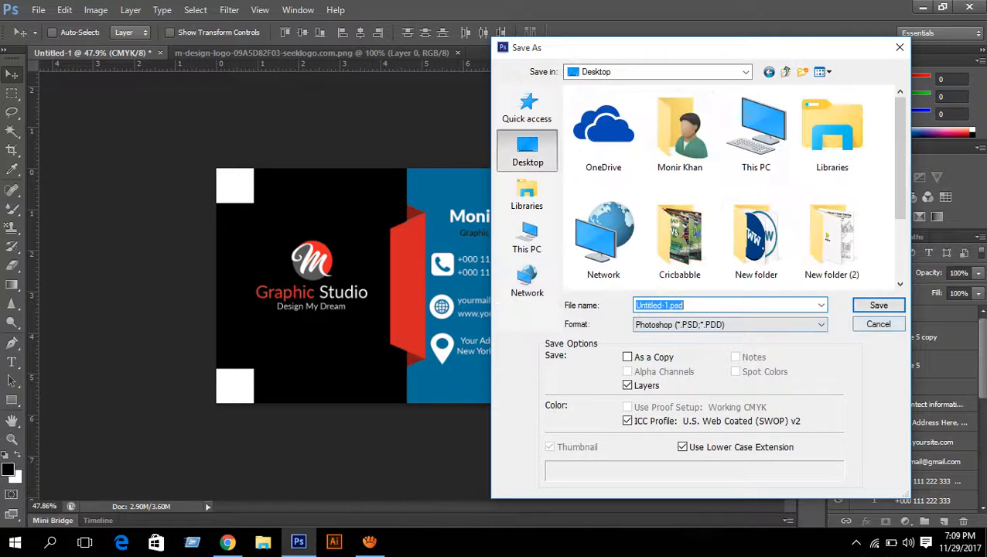
pyautogui.click(877, 304)
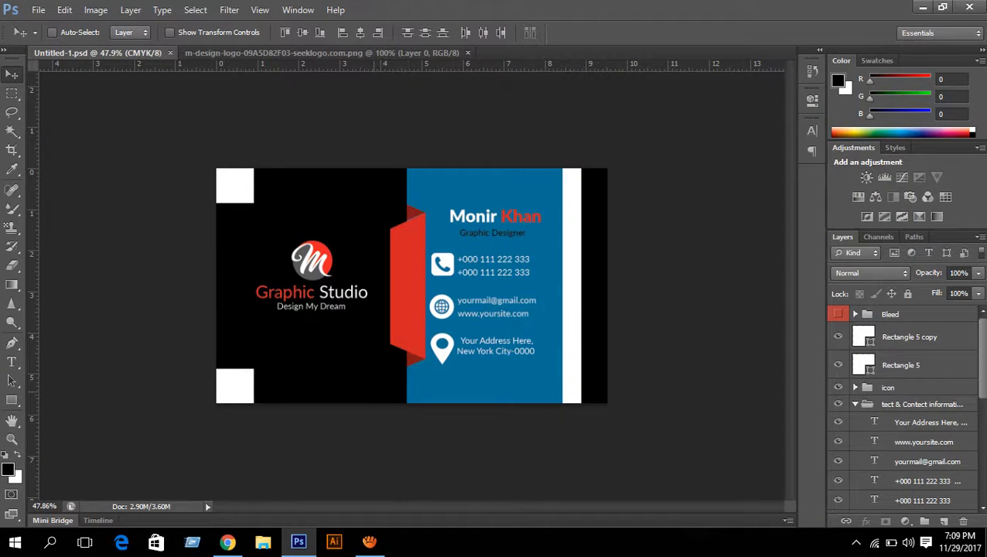
pyautogui.click(369, 541)
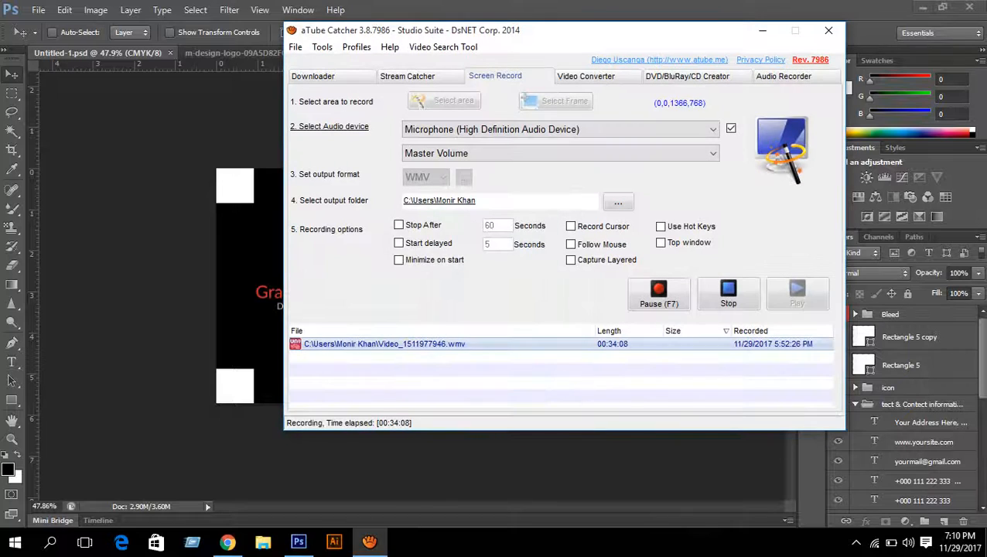